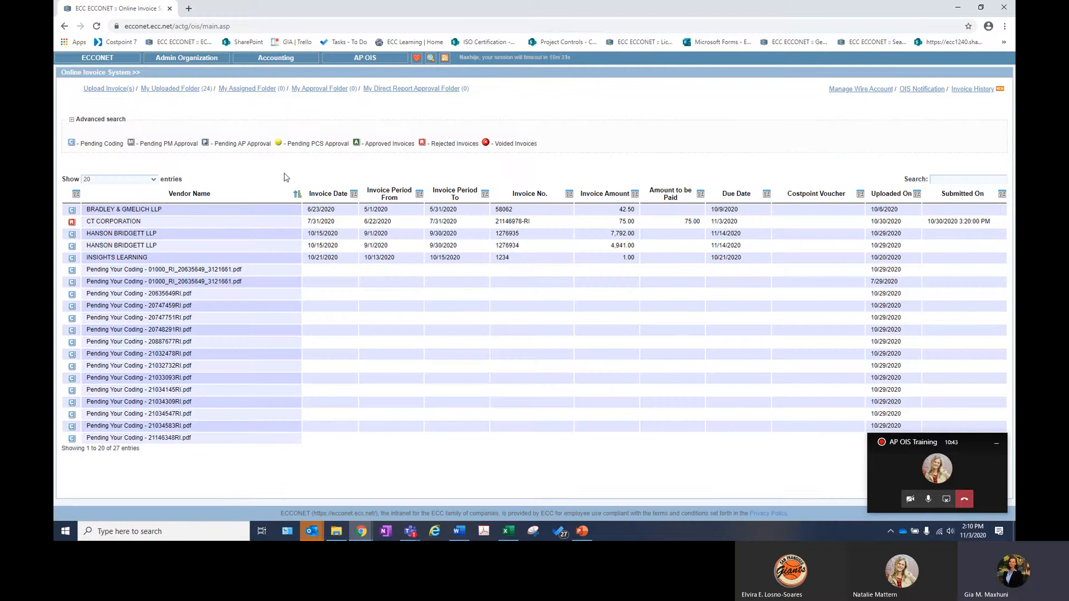
Go to the ECCONET homepage and open AP OIS from the Accounting section under Admin.
{"action": "left_click", "coordinate": [109, 61]}
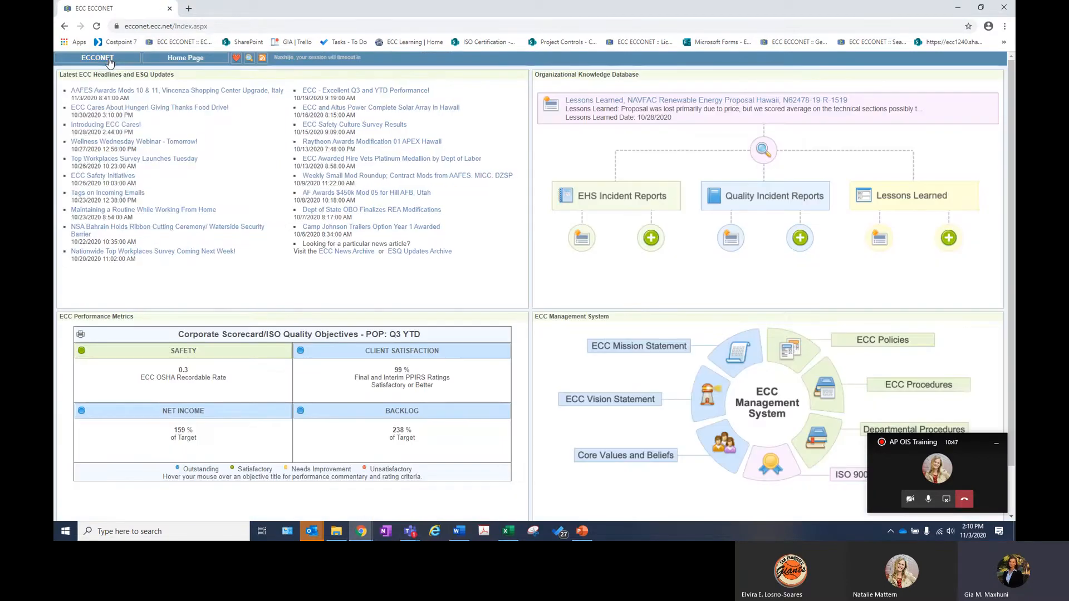
{"action": "mouse_move", "coordinate": [112, 62]}
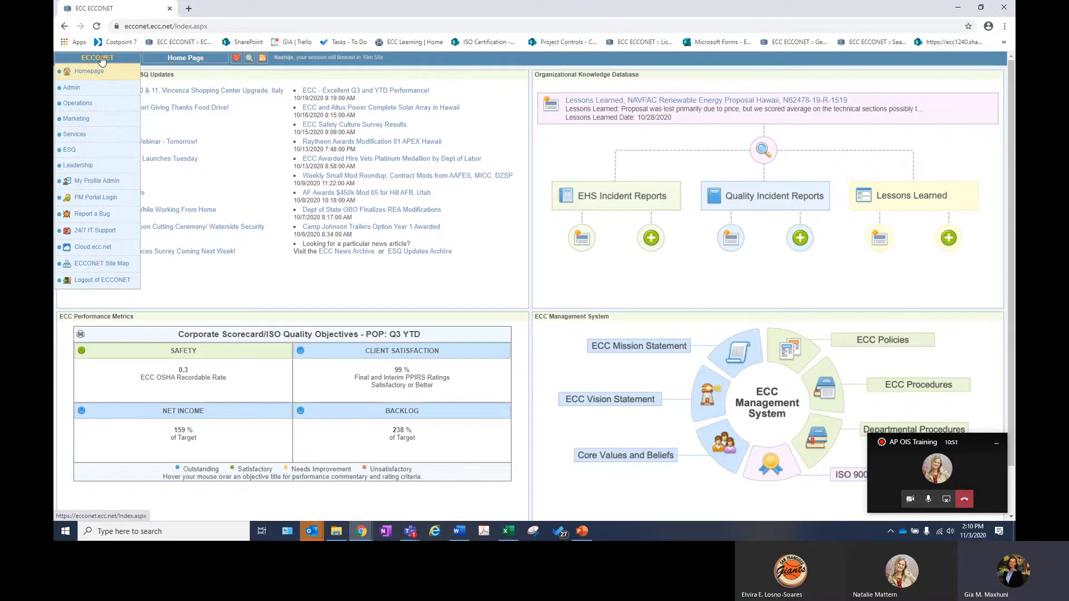
{"action": "mouse_move", "coordinate": [81, 90]}
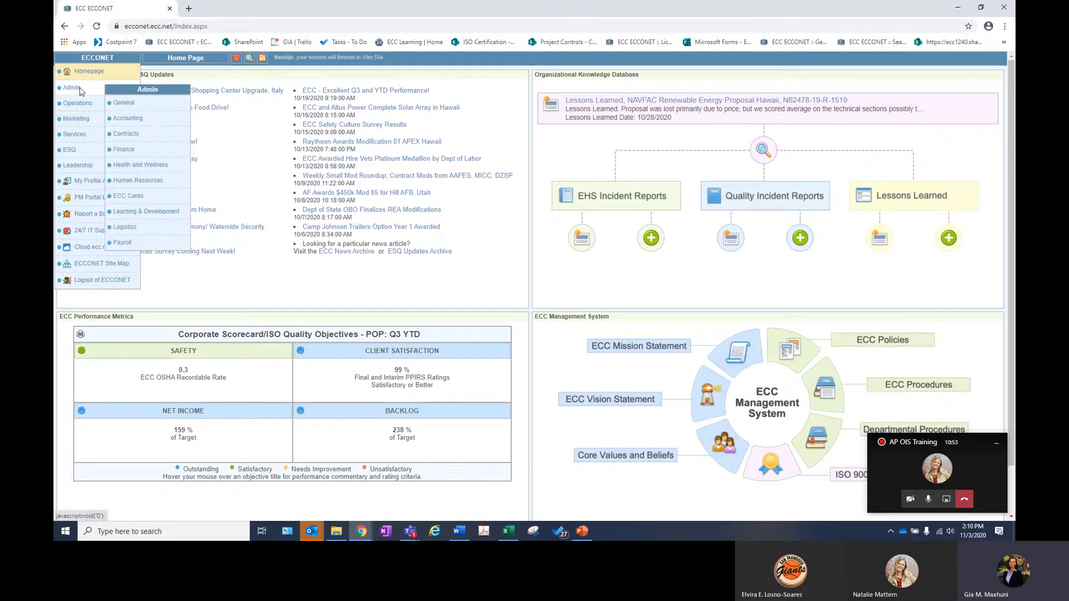
{"action": "mouse_move", "coordinate": [133, 101]}
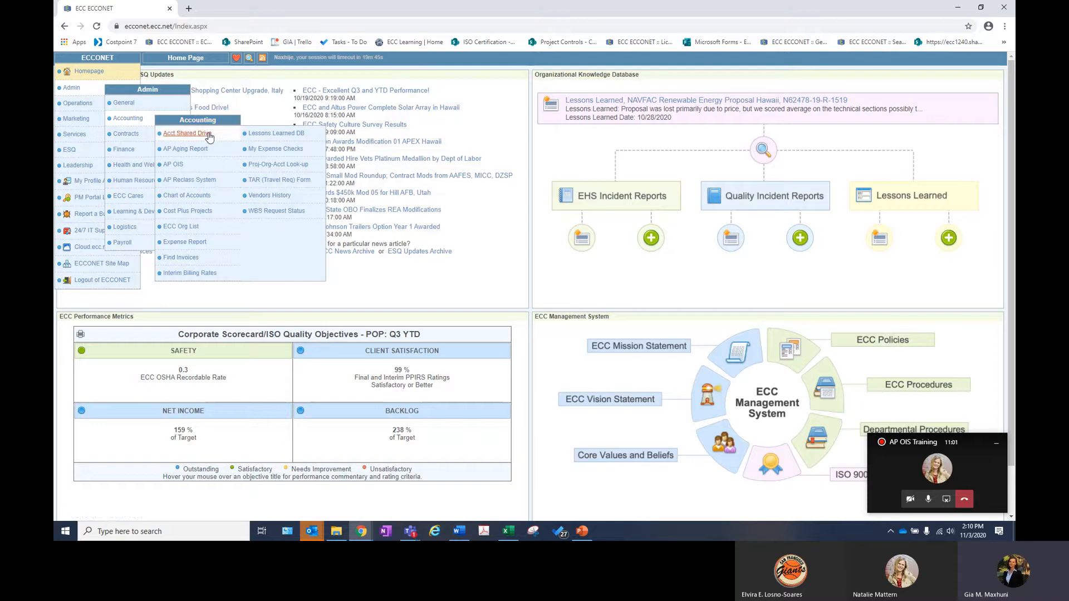
{"action": "left_click", "coordinate": [173, 165]}
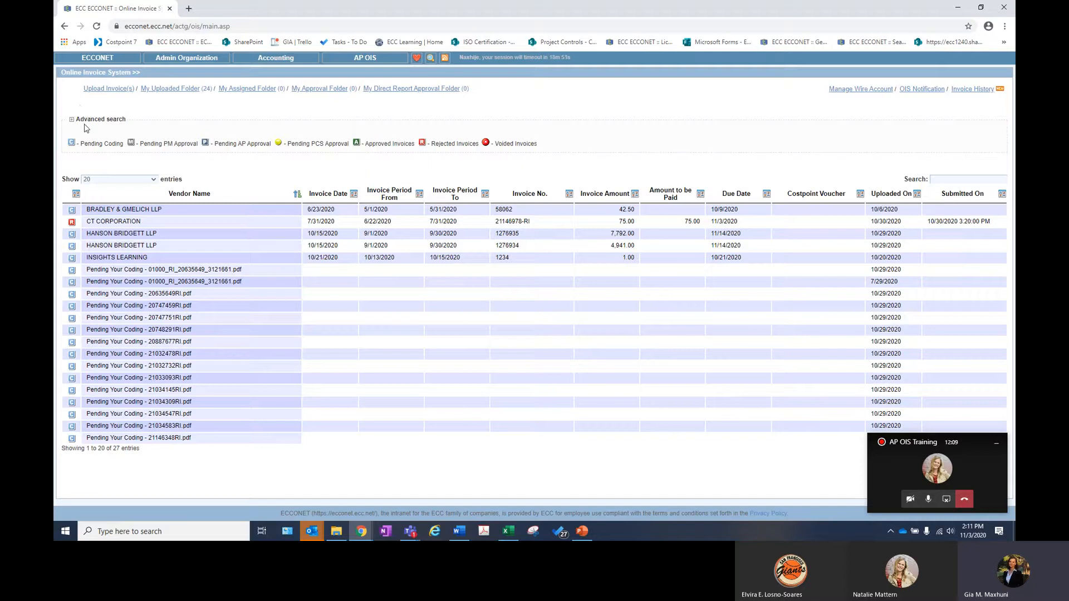
Run an advanced search for invoices whose Invoice Number contains 20629730.
{"action": "left_click", "coordinate": [102, 119]}
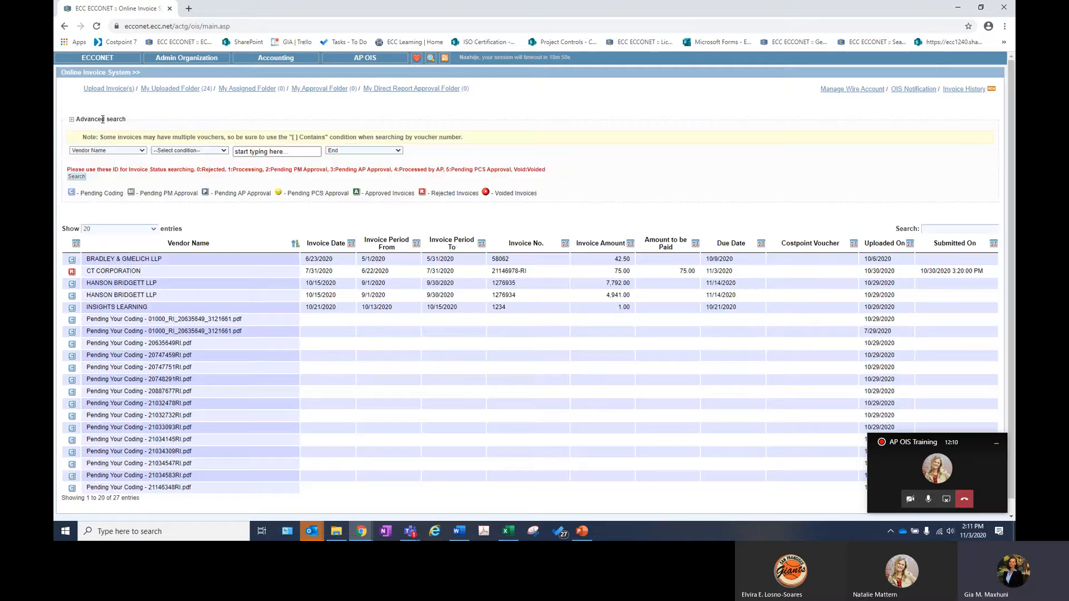
{"action": "left_click", "coordinate": [125, 152]}
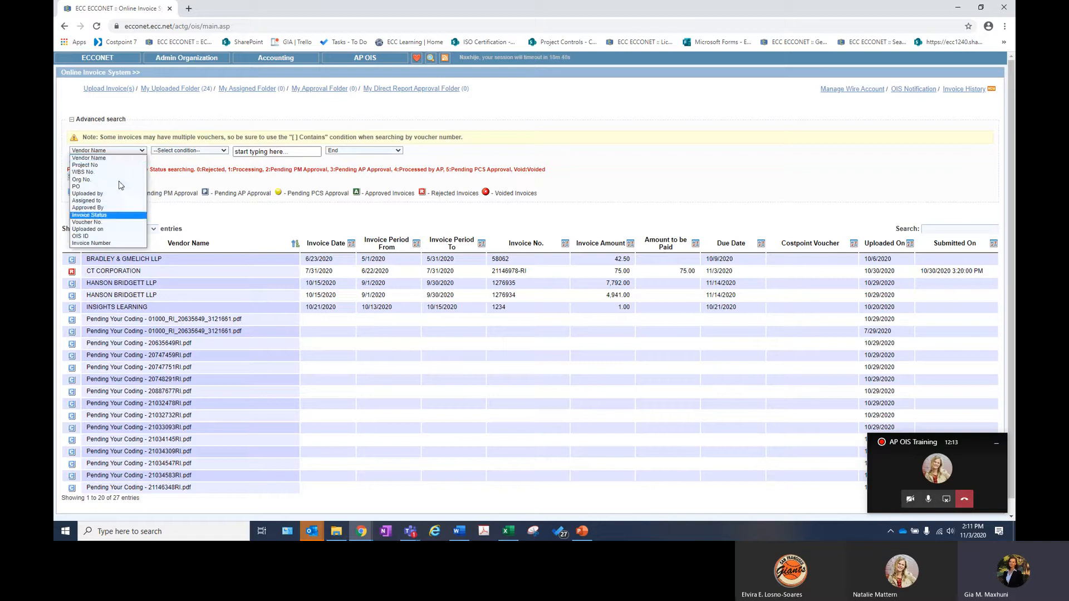
{"action": "left_click", "coordinate": [128, 244]}
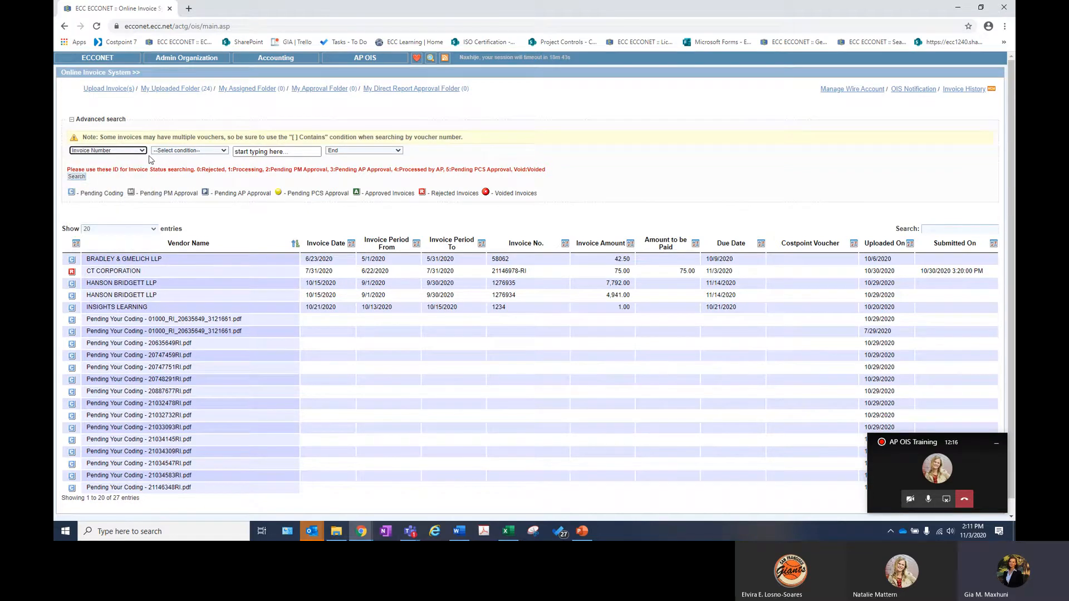
{"action": "left_click", "coordinate": [167, 150]}
{"action": "left_click", "coordinate": [192, 167]}
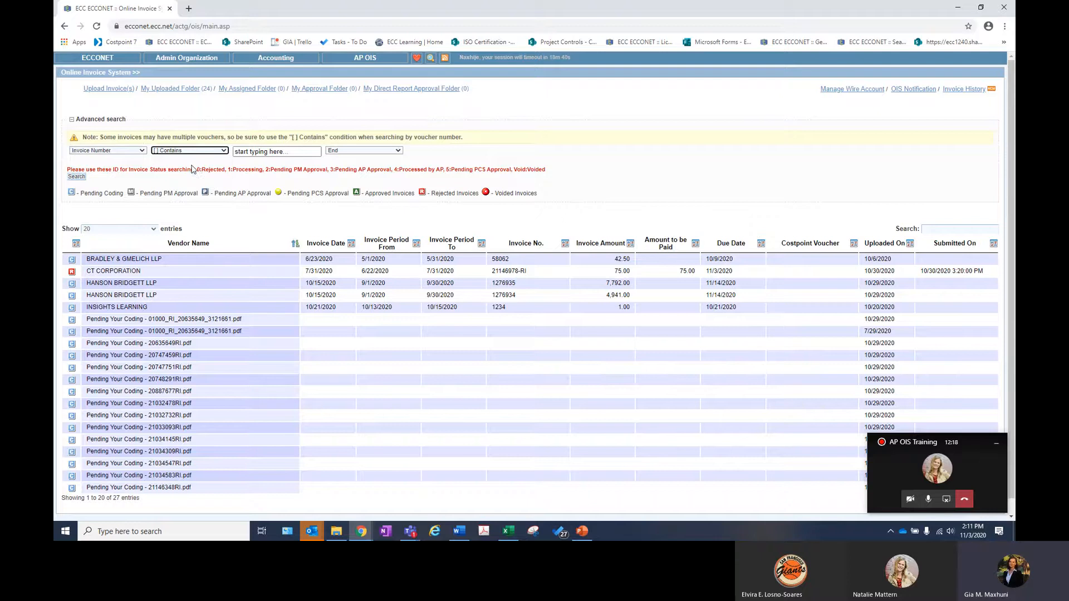
{"action": "left_click", "coordinate": [256, 152]}
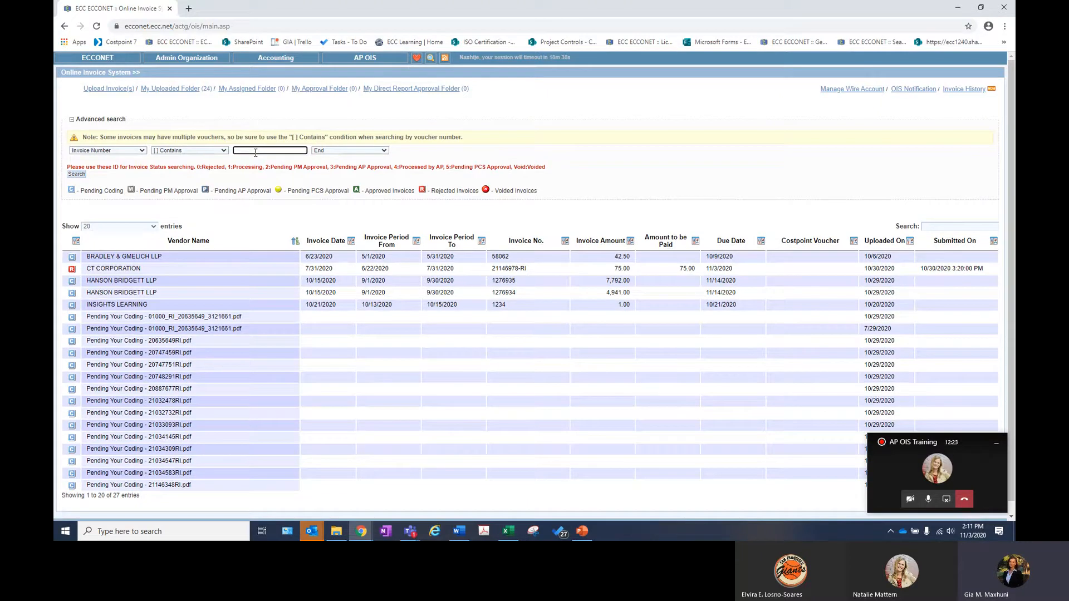
{"action": "type", "text": "20629730"}
{"action": "left_click", "coordinate": [83, 176]}
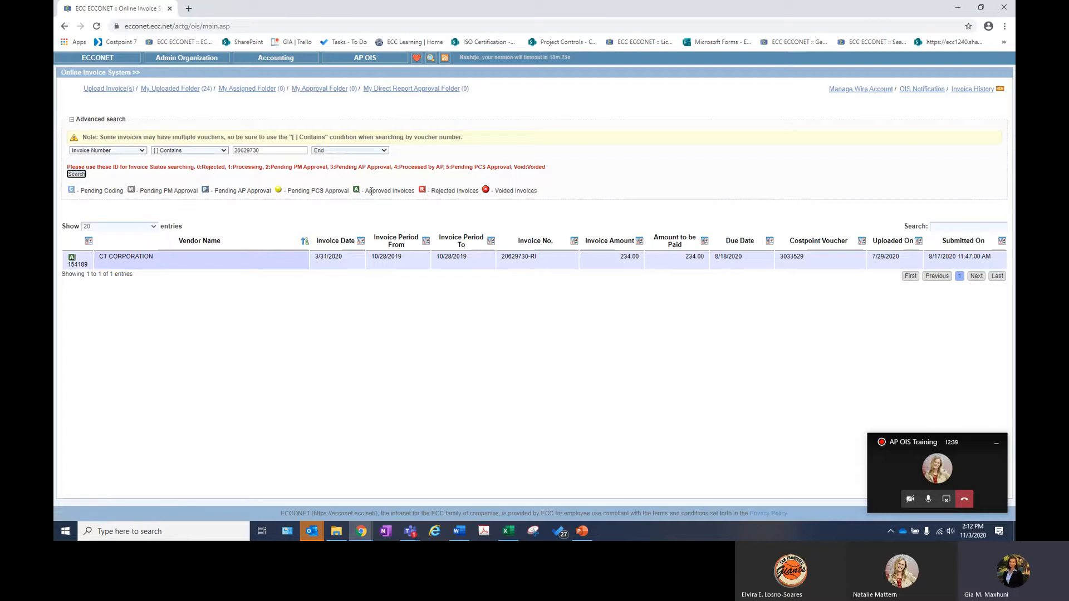
Open the approved CT CORPORATION invoice record and examine its header details, coder, preparer and required approvals.
{"action": "left_click_drag", "start_coordinate": [370, 192], "coordinate": [416, 192]}
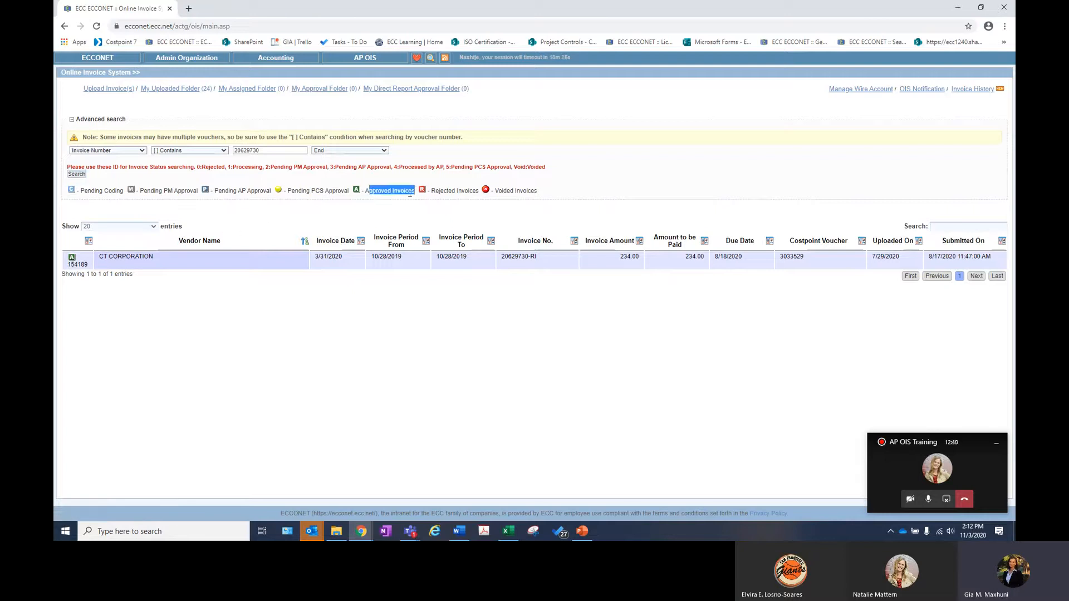
{"action": "left_click", "coordinate": [72, 260]}
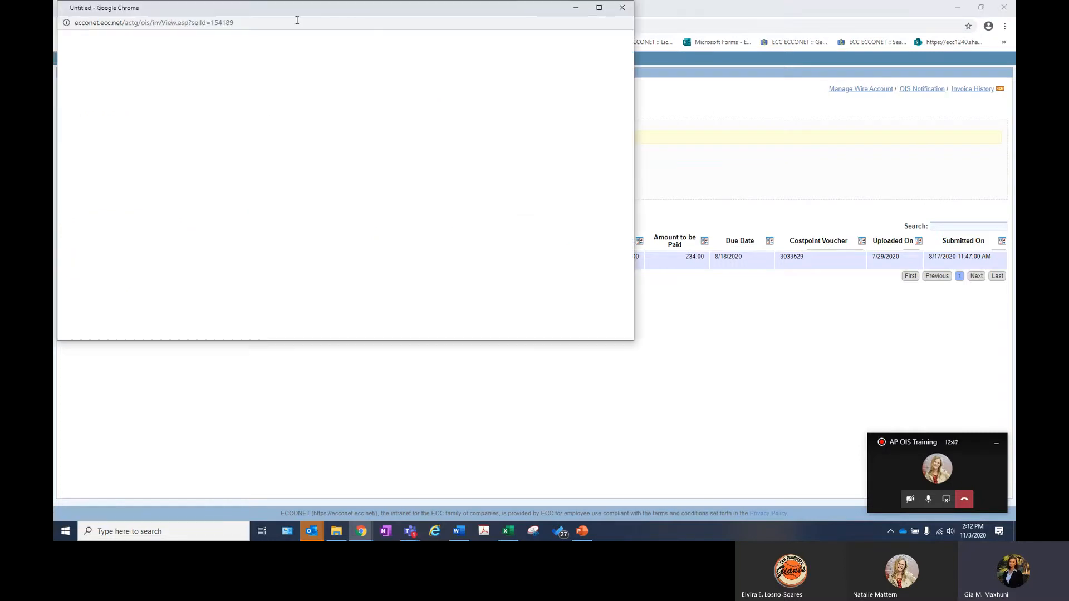
{"action": "left_click_drag", "start_coordinate": [334, 15], "coordinate": [520, 66]}
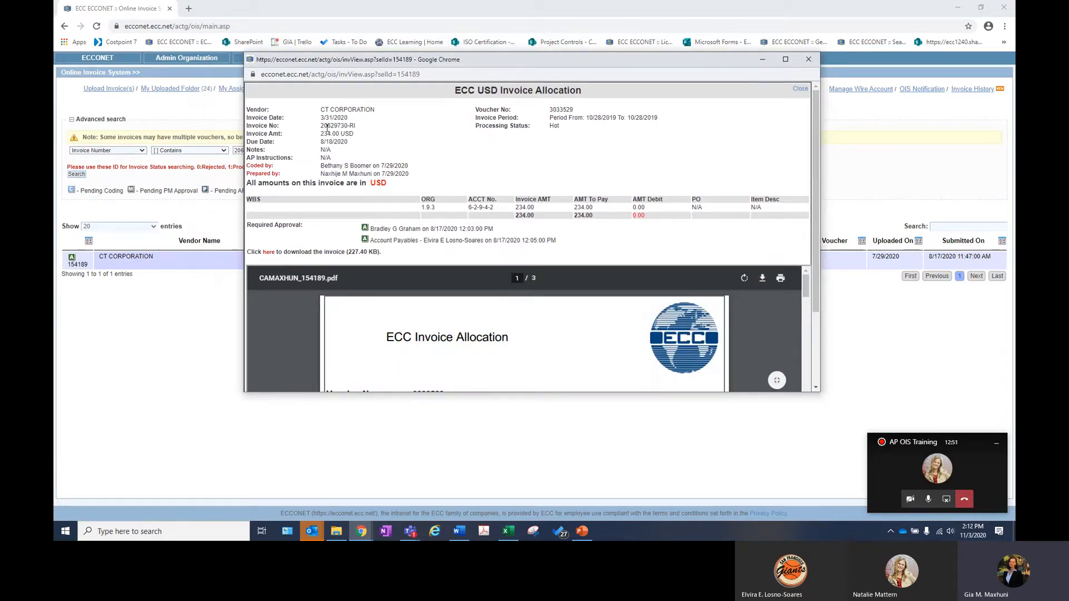
{"action": "left_click_drag", "start_coordinate": [322, 111], "coordinate": [421, 171]}
{"action": "left_click", "coordinate": [446, 176]}
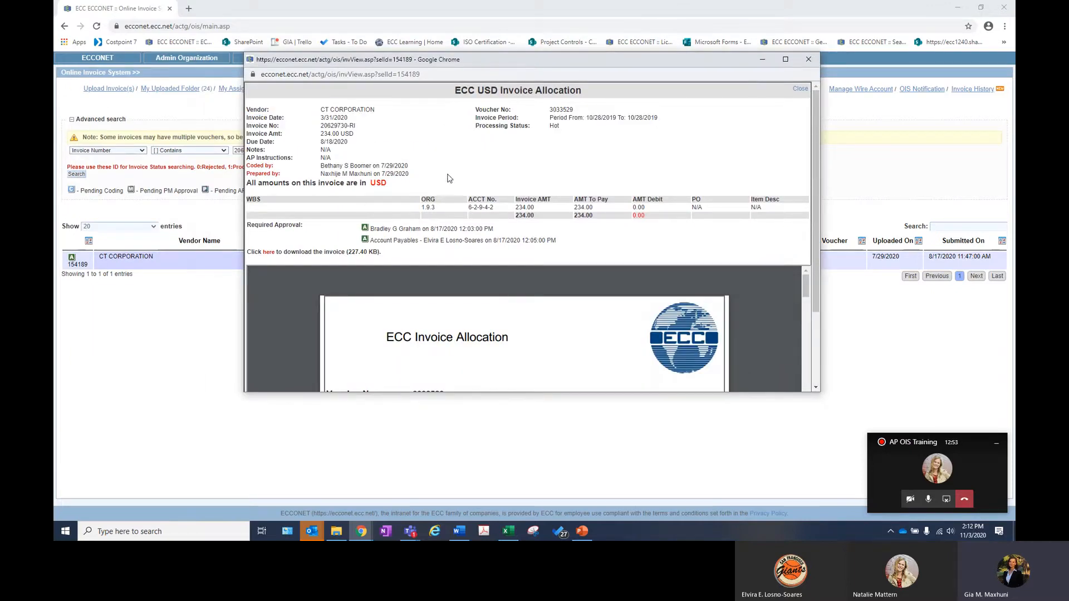
{"action": "scroll", "coordinate": [404, 175], "scroll_direction": "down", "scroll_amount": 1}
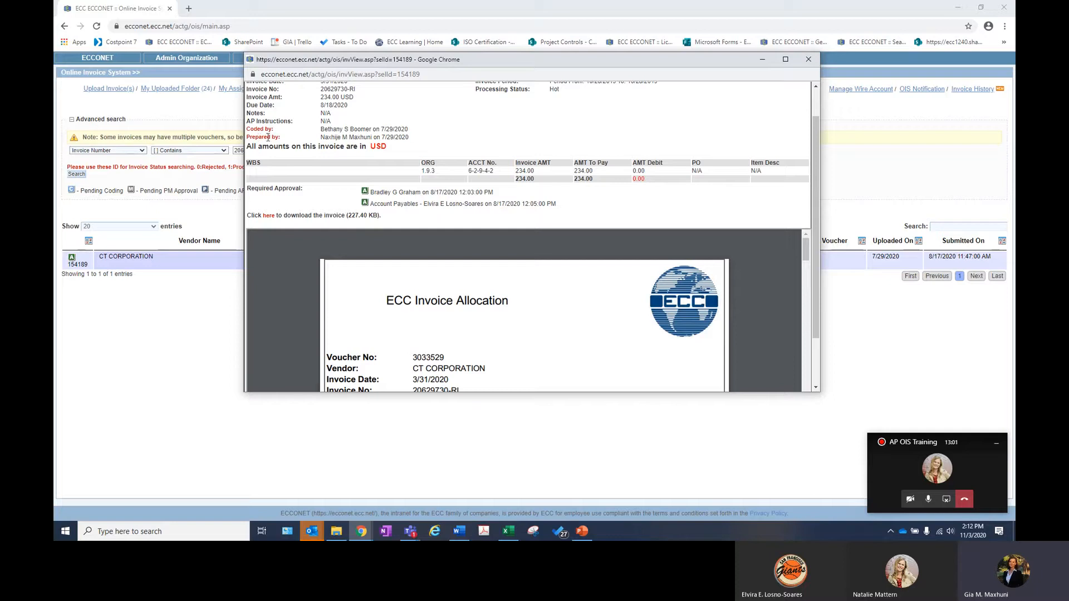
{"action": "left_click_drag", "start_coordinate": [320, 138], "coordinate": [417, 142]}
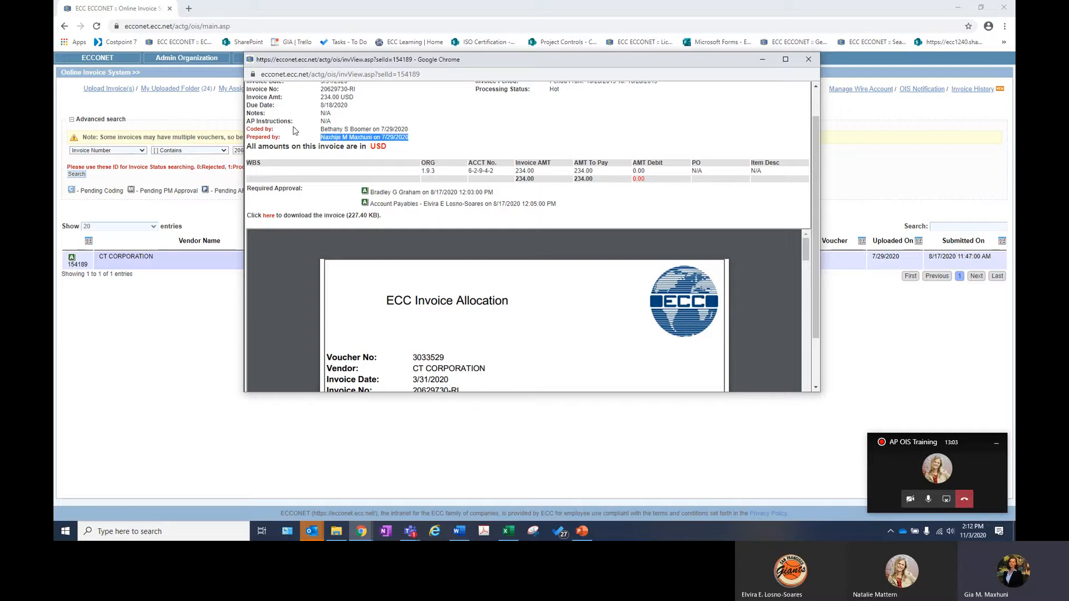
{"action": "left_click_drag", "start_coordinate": [324, 129], "coordinate": [371, 130]}
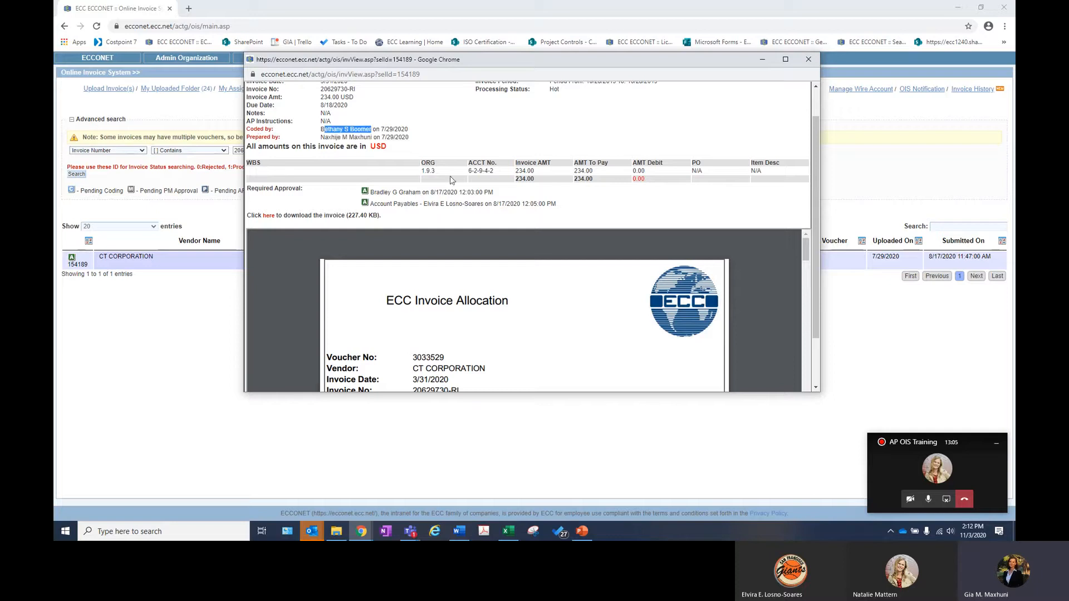
{"action": "left_click", "coordinate": [373, 191]}
{"action": "scroll", "coordinate": [374, 191], "scroll_direction": "up", "scroll_amount": 1}
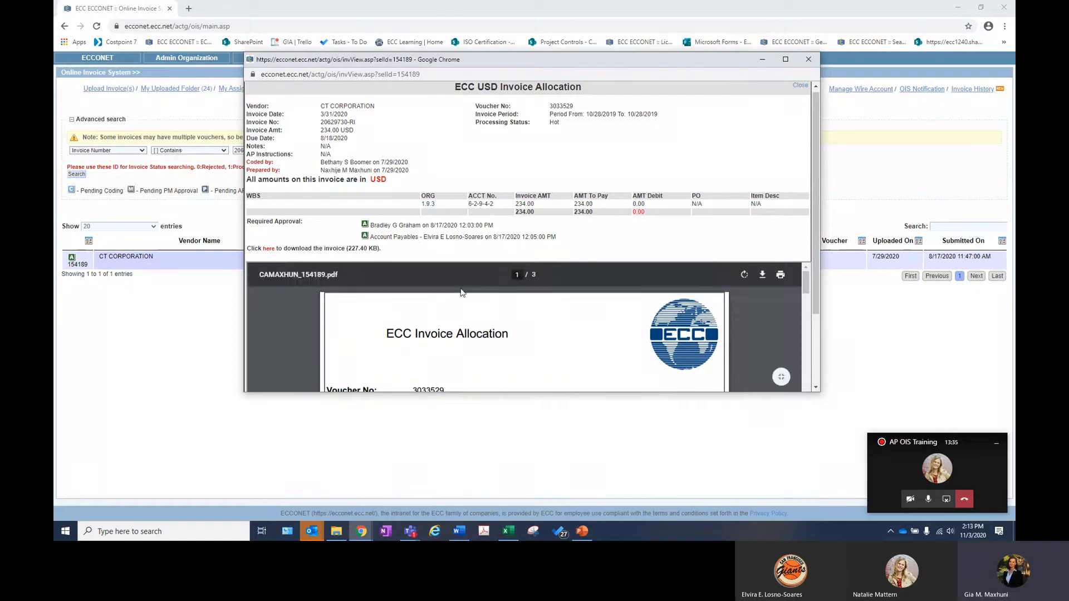
Look through the attached PDF with the invoice allocation and original CT Corporation invoice, and close the record.
{"action": "scroll", "coordinate": [466, 315], "scroll_direction": "down", "scroll_amount": 5}
{"action": "scroll", "coordinate": [467, 315], "scroll_direction": "down", "scroll_amount": 8}
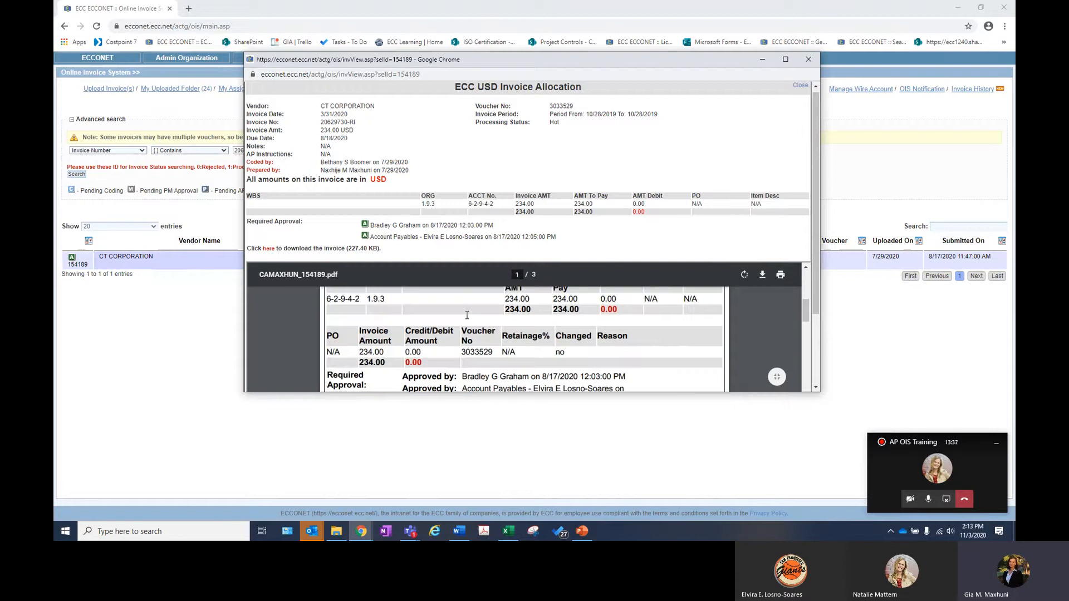
{"action": "scroll", "coordinate": [466, 315], "scroll_direction": "down", "scroll_amount": 8}
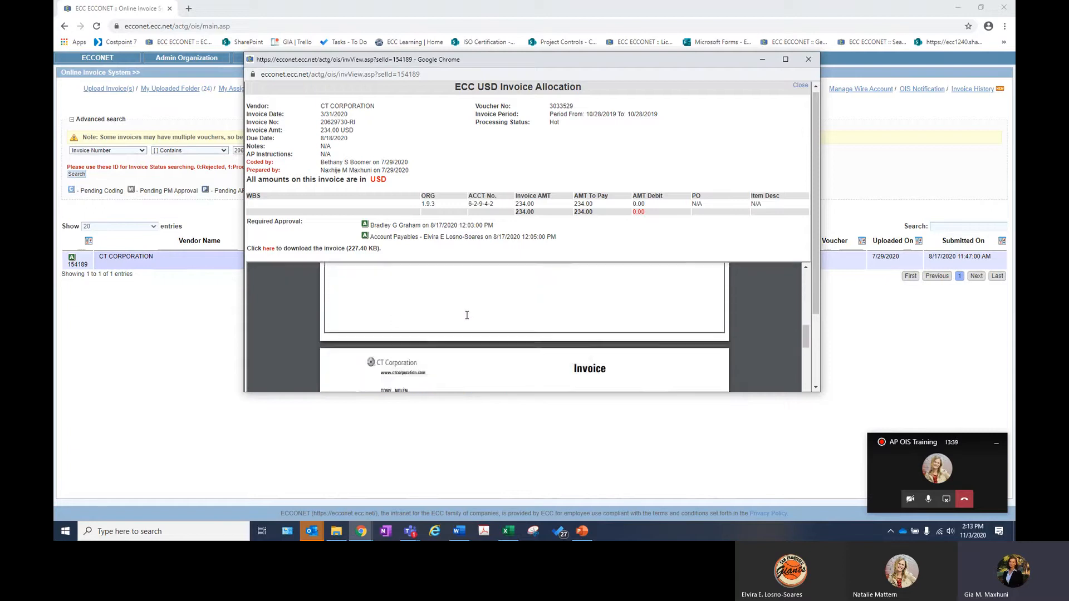
{"action": "scroll", "coordinate": [466, 315], "scroll_direction": "down", "scroll_amount": 3}
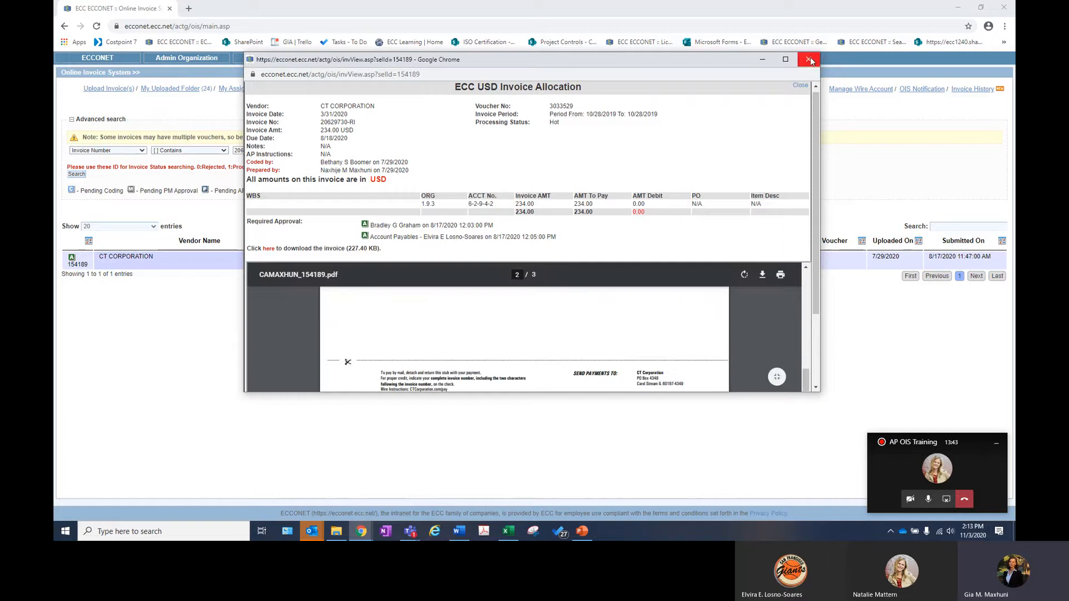
{"action": "left_click", "coordinate": [809, 59]}
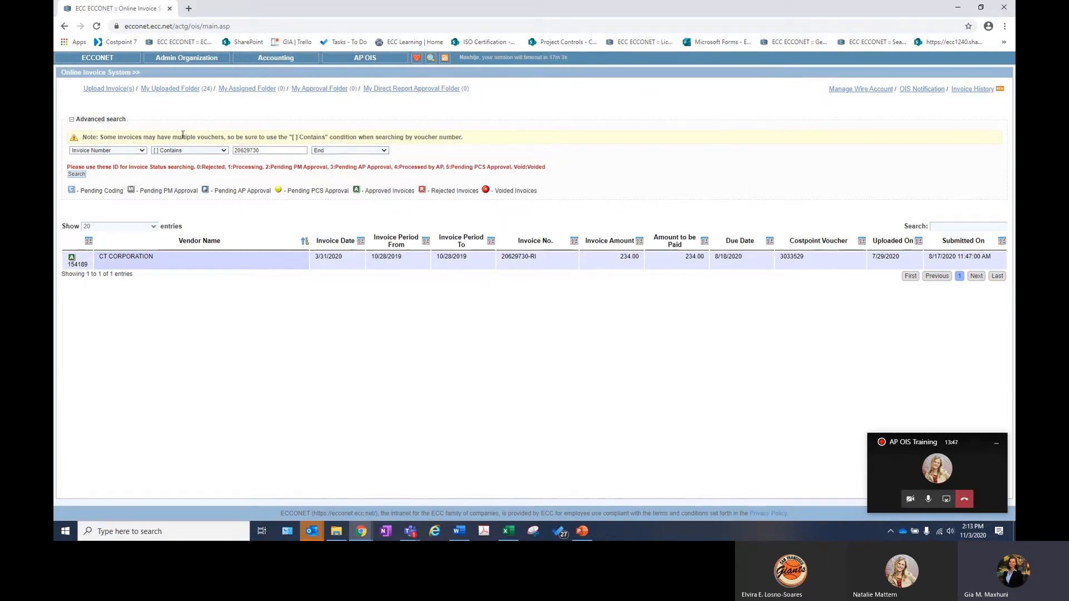
Return to the AP OIS main page and open the file selection for an invoice upload.
{"action": "left_click", "coordinate": [350, 60]}
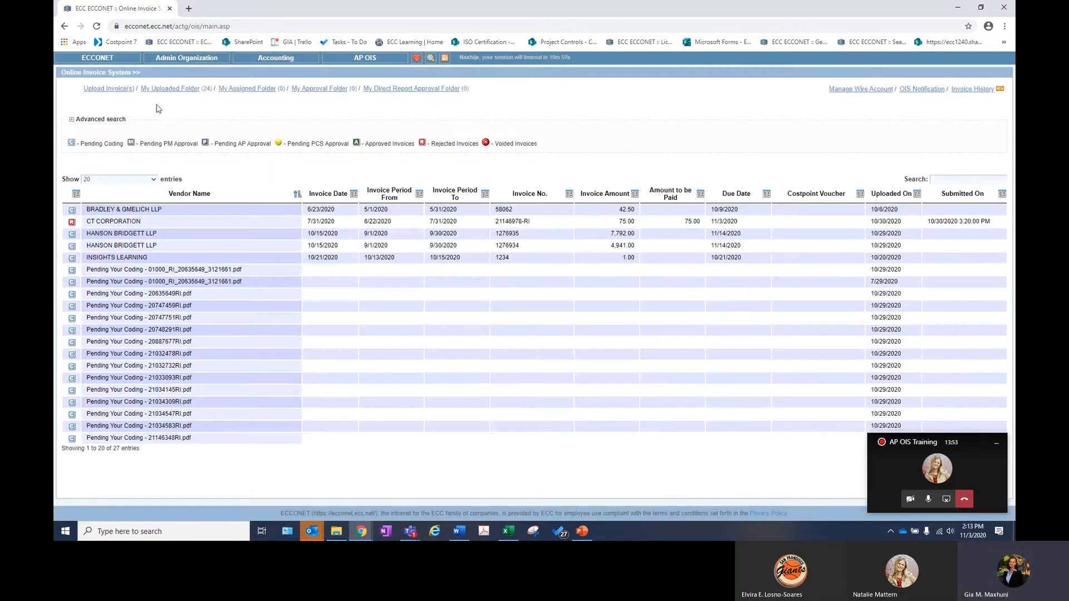
{"action": "left_click", "coordinate": [109, 89]}
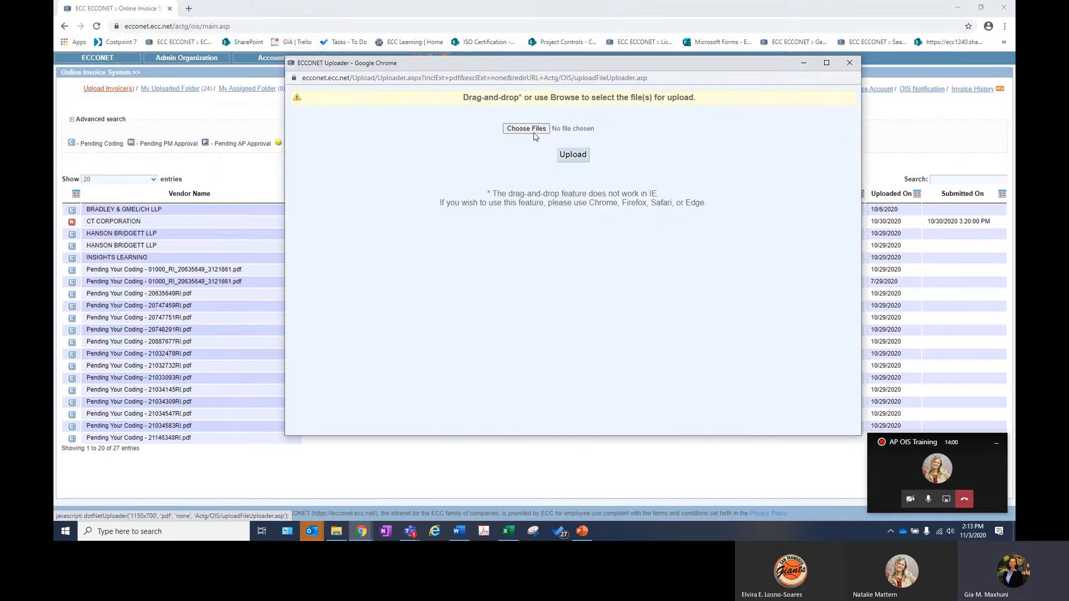
{"action": "left_click", "coordinate": [533, 135]}
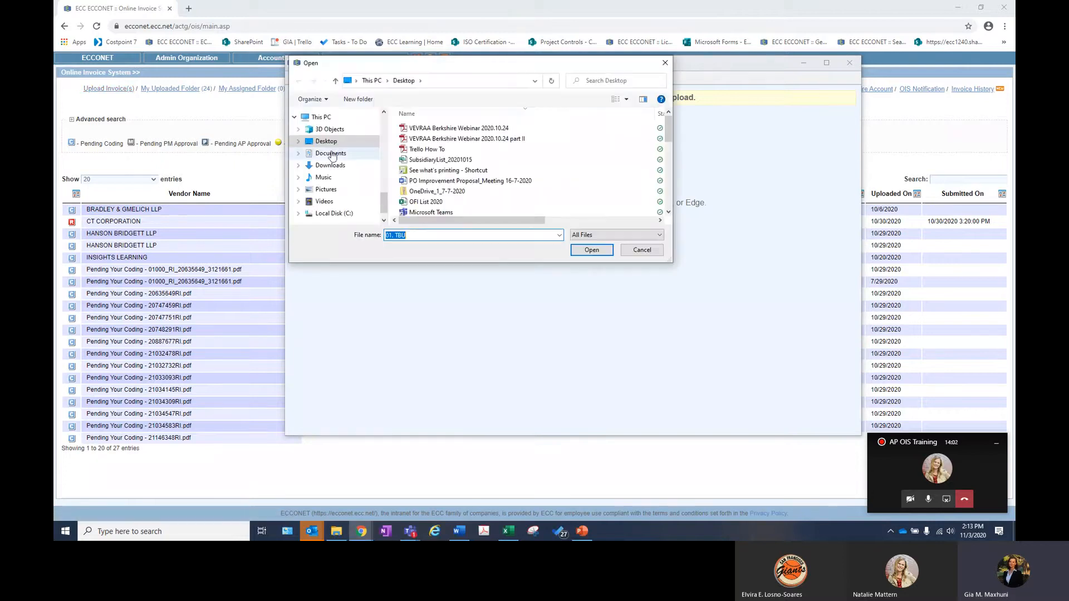
Browse from the Legal Department File Share Site through Administrative and Invoices from Outside Counsel, Experts to the 2020 folder.
{"action": "scroll", "coordinate": [333, 156], "scroll_direction": "up", "scroll_amount": 10}
{"action": "left_click", "coordinate": [342, 198]}
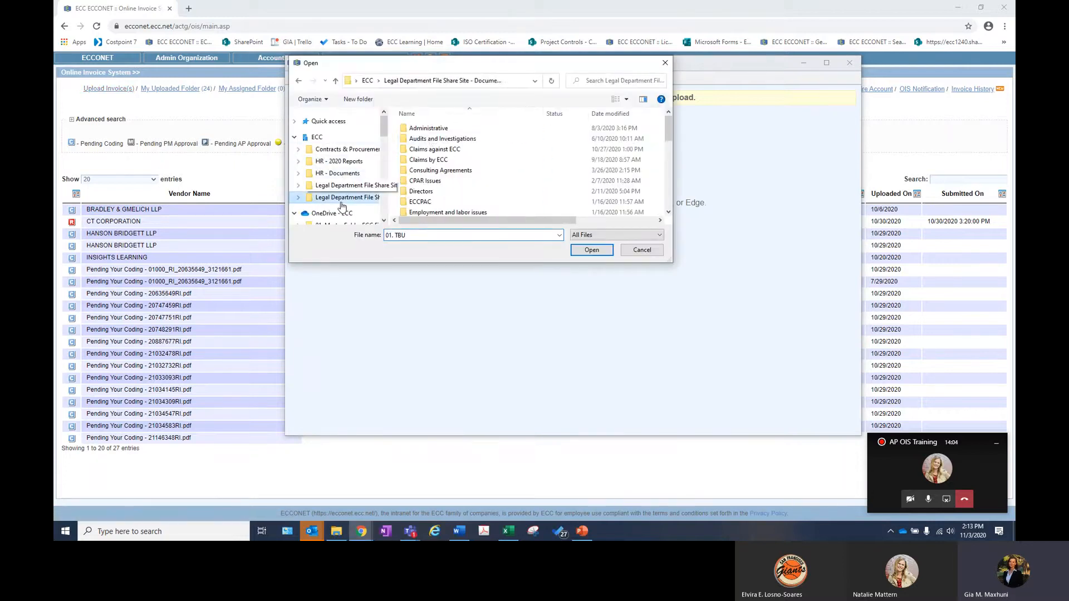
{"action": "double_click", "coordinate": [438, 129]}
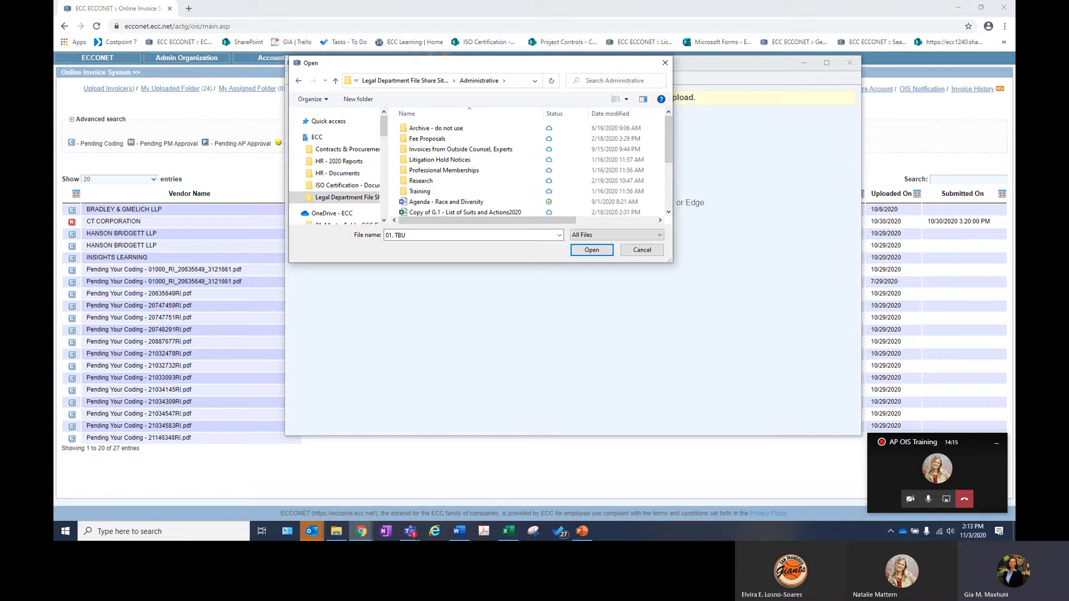
{"action": "double_click", "coordinate": [492, 149]}
{"action": "scroll", "coordinate": [479, 167], "scroll_direction": "down", "scroll_amount": 2}
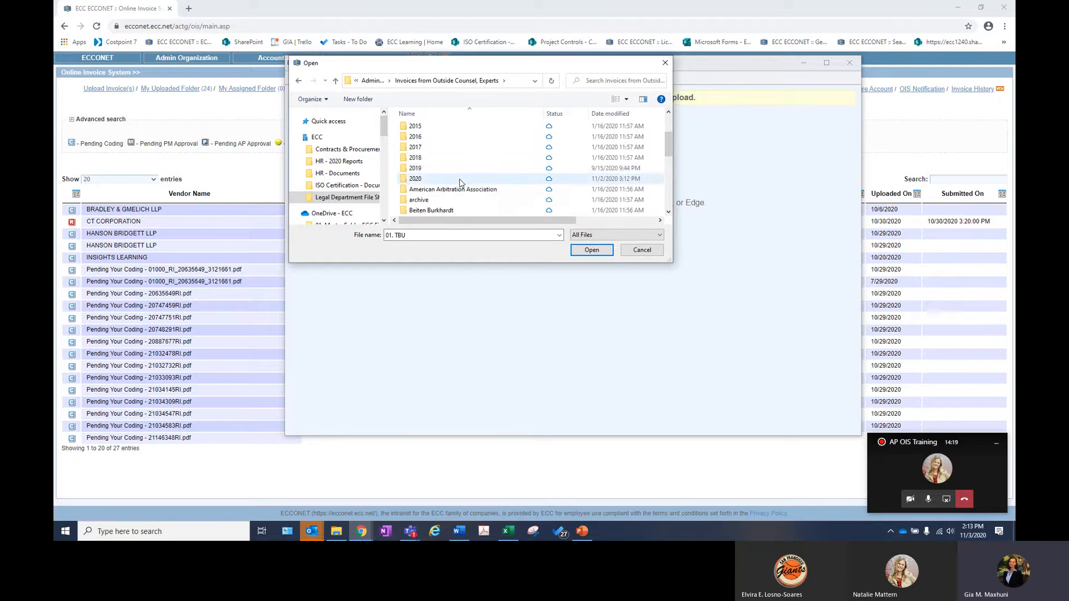
{"action": "left_click", "coordinate": [460, 181]}
{"action": "double_click", "coordinate": [459, 180]}
Choose 21356862-RI.pdf from the TBC folder within CT Corporation and upload it.
{"action": "scroll", "coordinate": [459, 180], "scroll_direction": "down", "scroll_amount": 1}
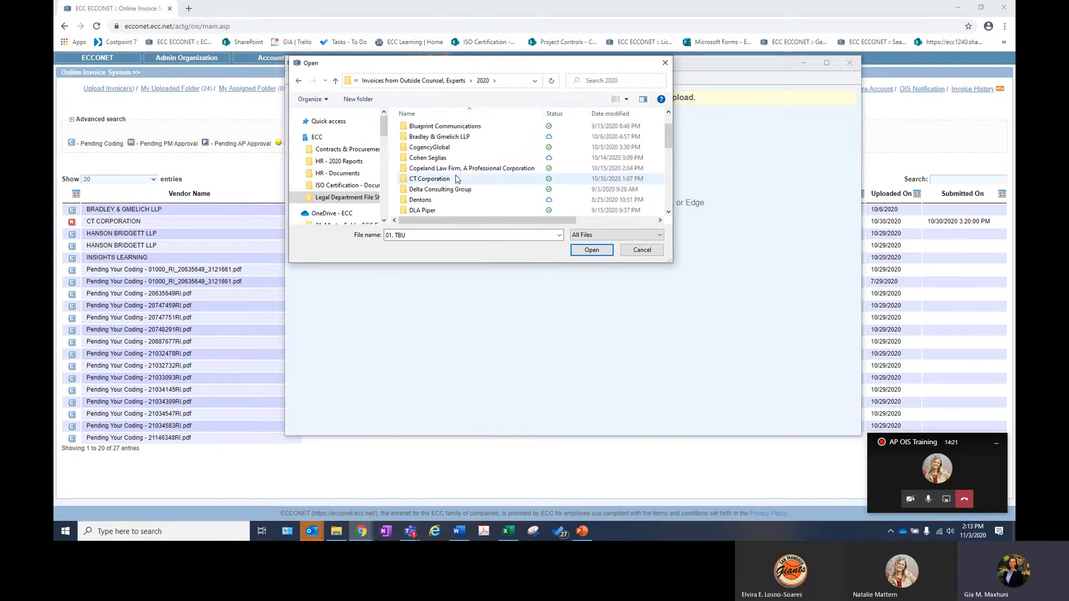
{"action": "left_click", "coordinate": [448, 181]}
{"action": "double_click", "coordinate": [448, 181]}
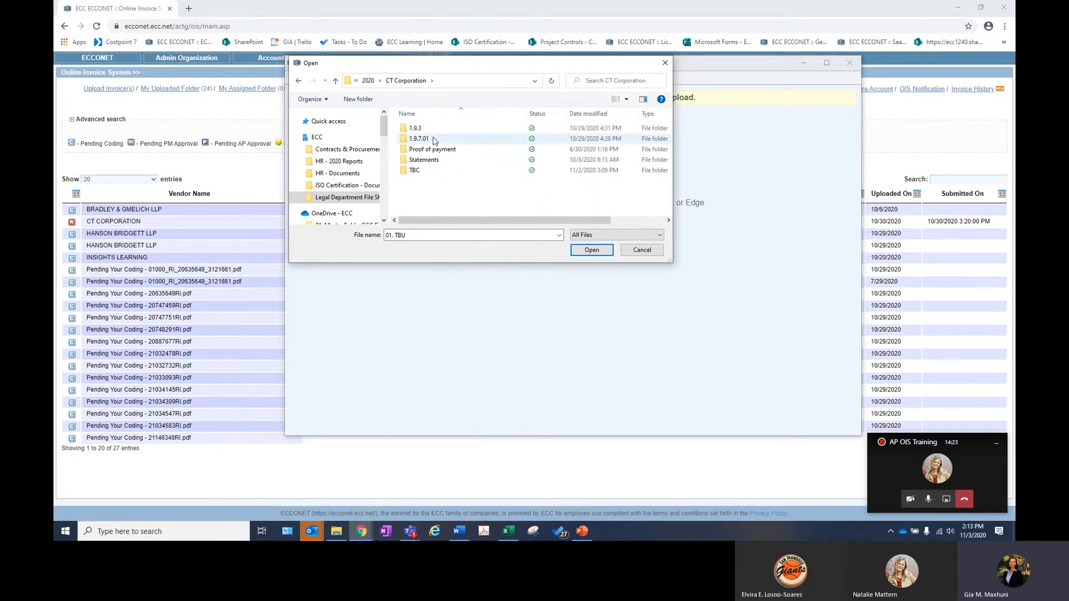
{"action": "double_click", "coordinate": [423, 170]}
{"action": "scroll", "coordinate": [466, 178], "scroll_direction": "down", "scroll_amount": 3}
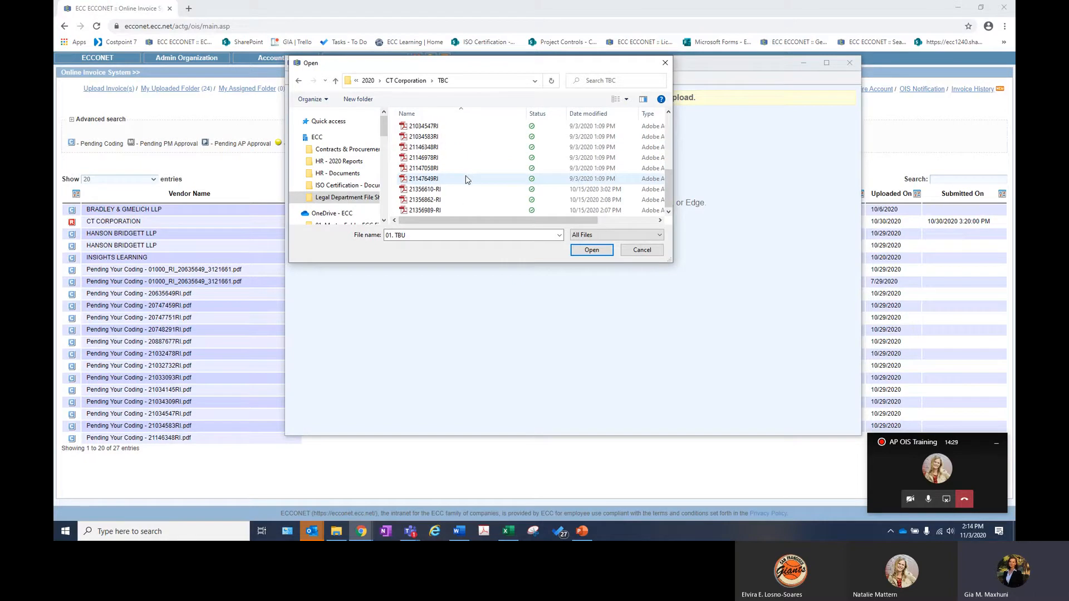
{"action": "double_click", "coordinate": [432, 200]}
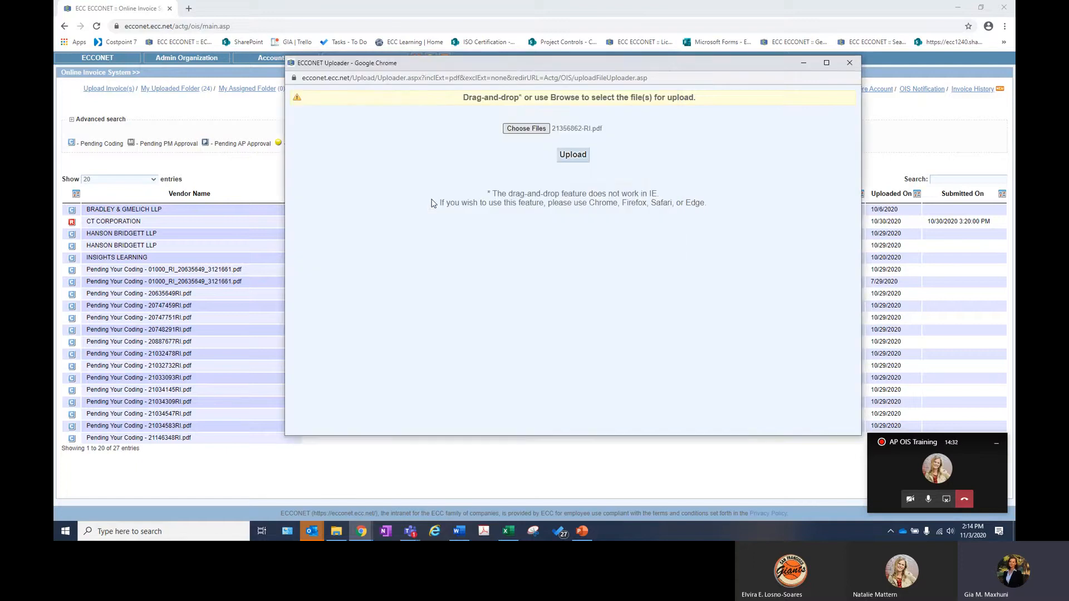
{"action": "left_click", "coordinate": [579, 156]}
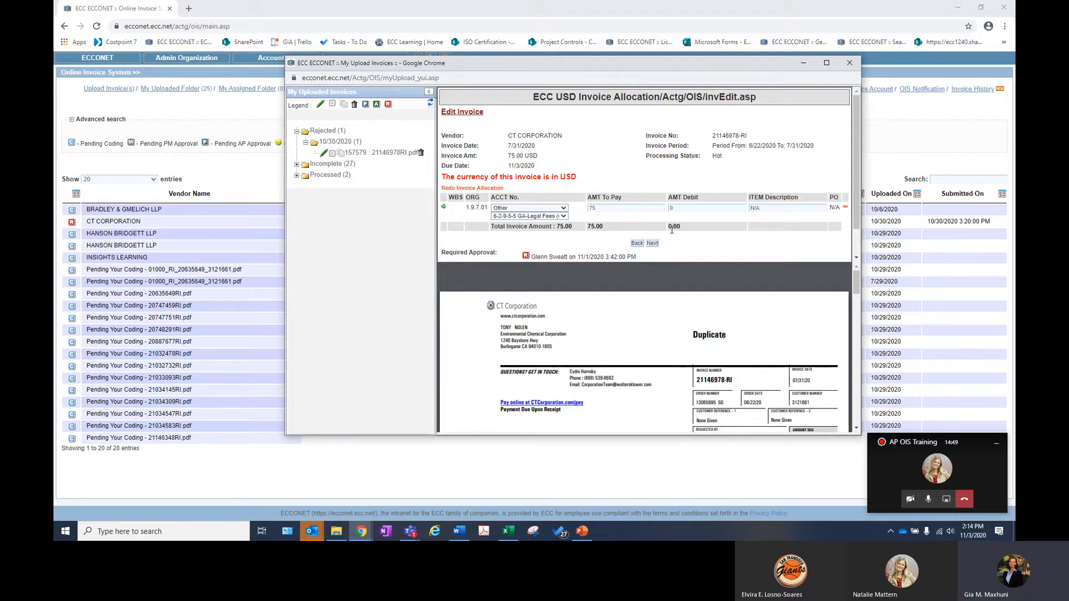
Read the approver's comment on the rejected CT CORPORATION invoice.
{"action": "scroll", "coordinate": [725, 251], "scroll_direction": "down", "scroll_amount": 1}
{"action": "scroll", "coordinate": [725, 250], "scroll_direction": "down", "scroll_amount": 2}
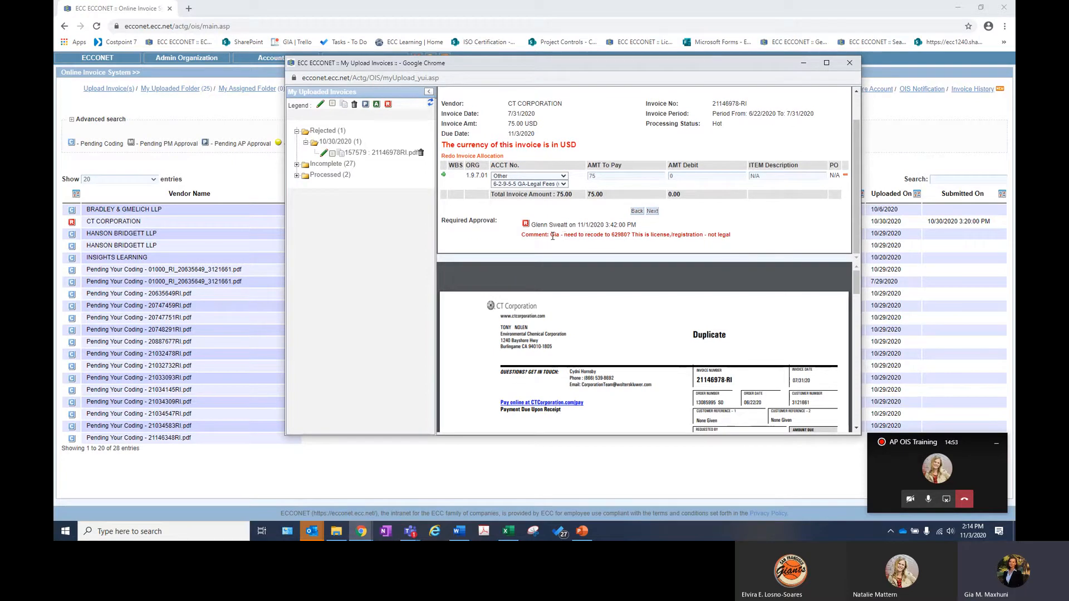
Highlight the account code in the rejection comment and compare it with the account allocation on the rejected CT CORPORATION invoice.
{"action": "double_click", "coordinate": [615, 234]}
{"action": "scroll", "coordinate": [612, 229], "scroll_direction": "up", "scroll_amount": 3}
{"action": "scroll", "coordinate": [595, 221], "scroll_direction": "down", "scroll_amount": 1}
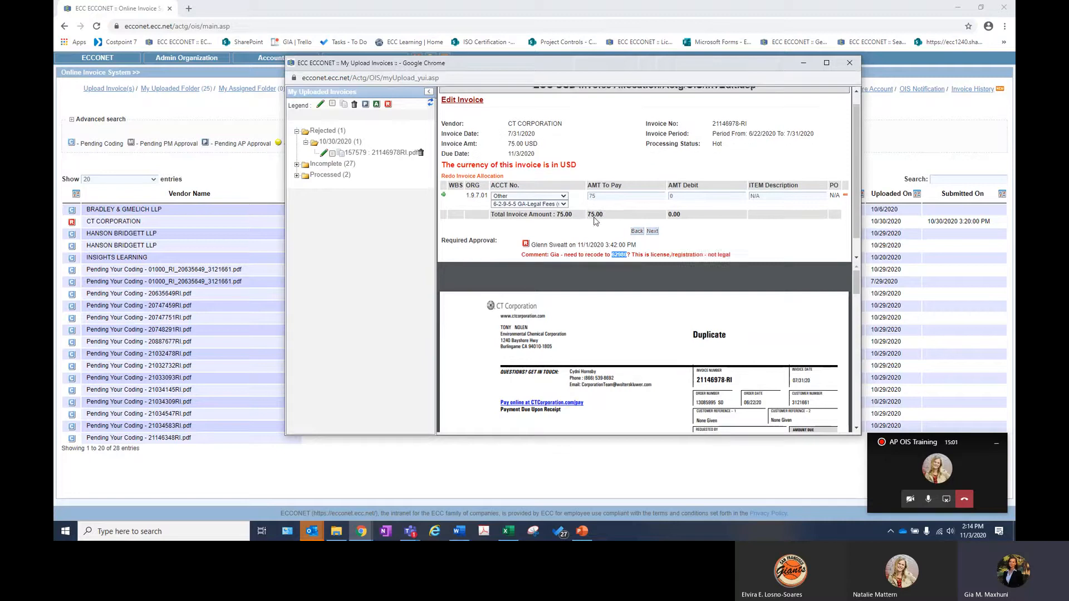
{"action": "scroll", "coordinate": [595, 221], "scroll_direction": "down", "scroll_amount": 1}
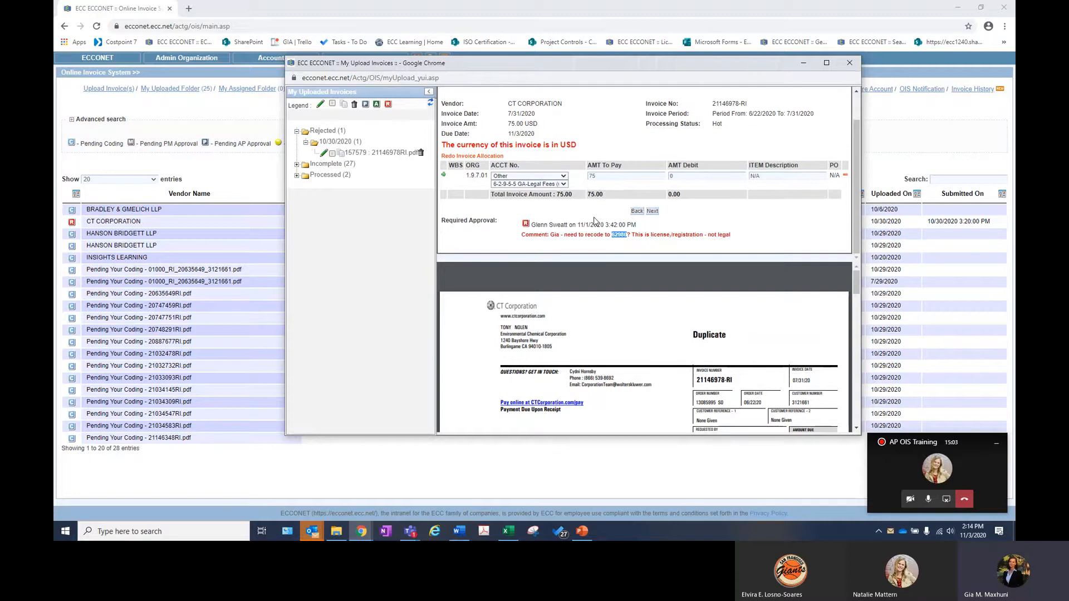
{"action": "scroll", "coordinate": [595, 221], "scroll_direction": "up", "scroll_amount": 1}
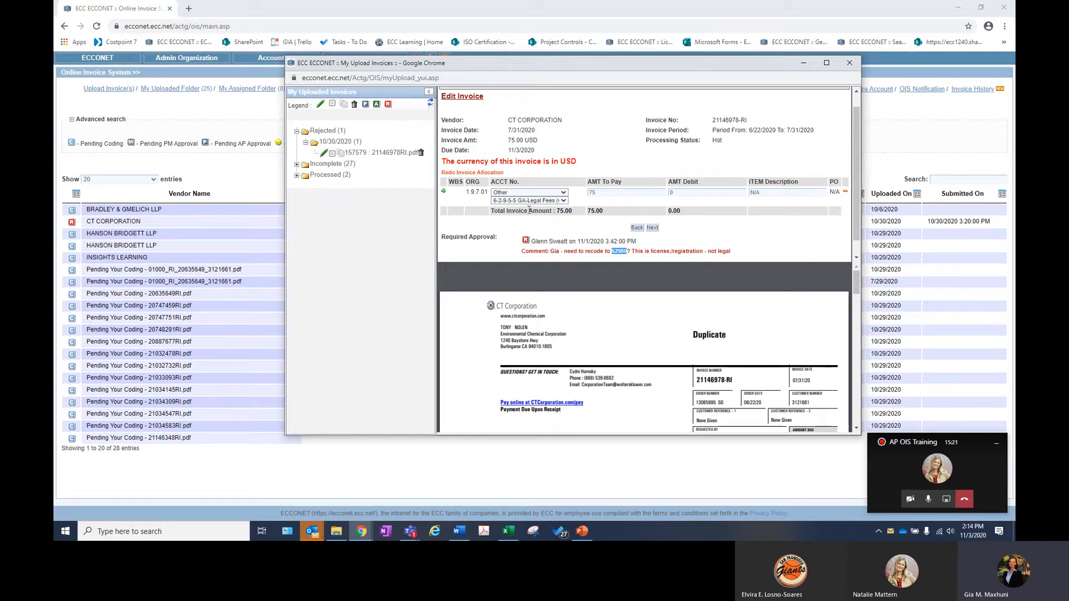
Open 21356862-RI.pdf for coding from the 11/3/2020 folder of the incomplete invoices.
{"action": "left_click", "coordinate": [297, 165]}
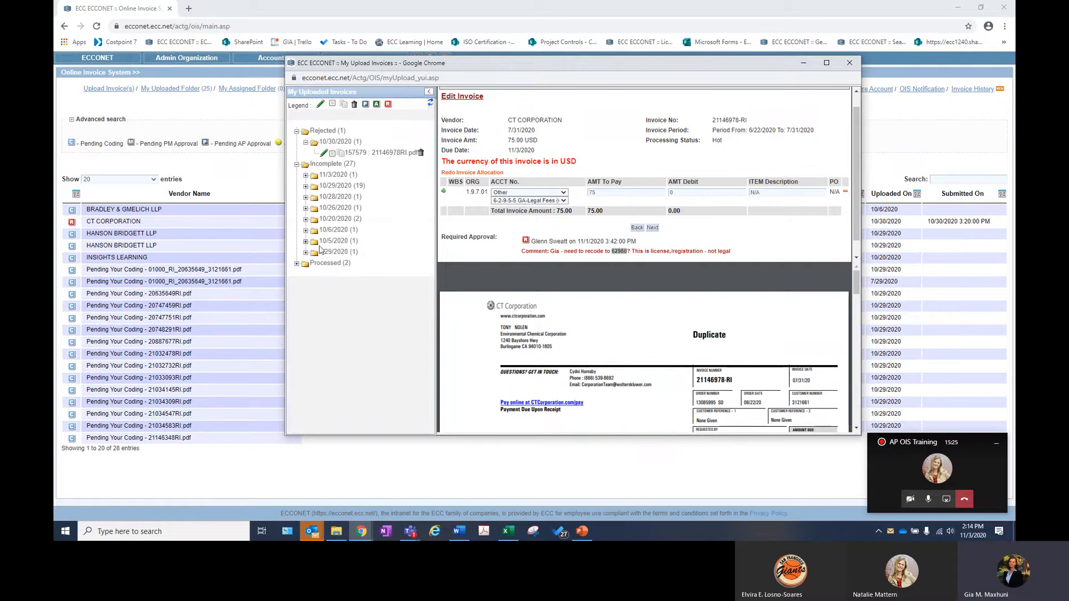
{"action": "left_click", "coordinate": [305, 175]}
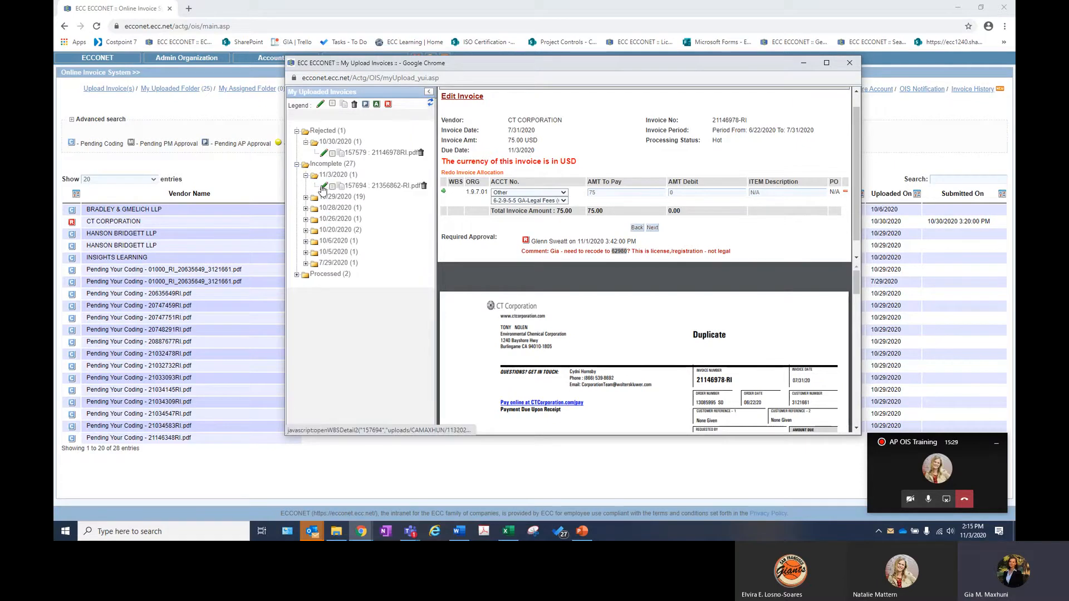
{"action": "left_click", "coordinate": [324, 188]}
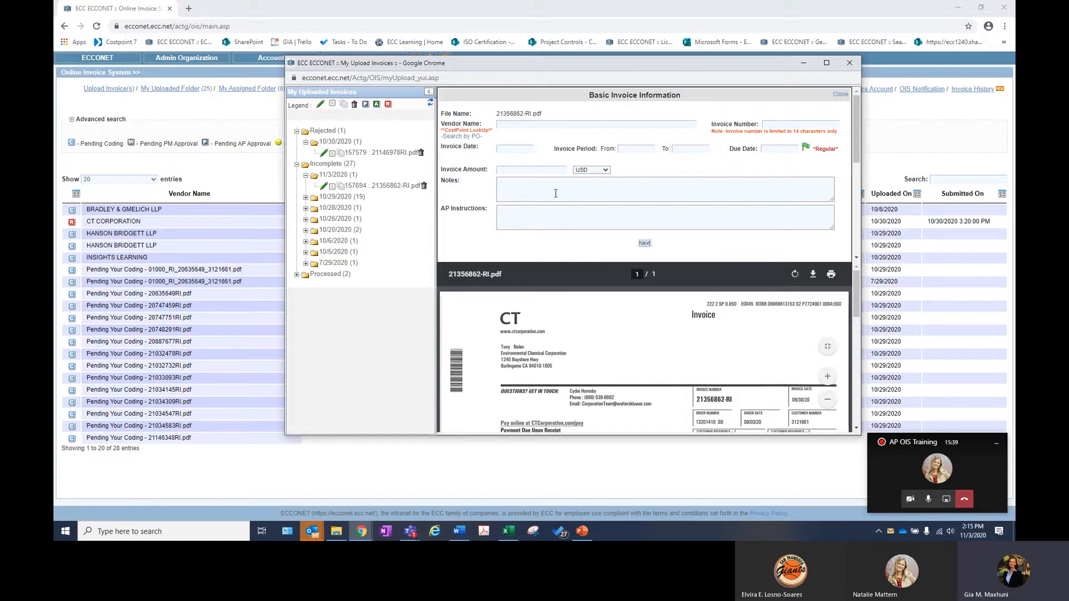
Look up "ct corpo" as vendor and choose the CT CORPORATION : B entry matching the remittance address on the invoice.
{"action": "left_click", "coordinate": [507, 126]}
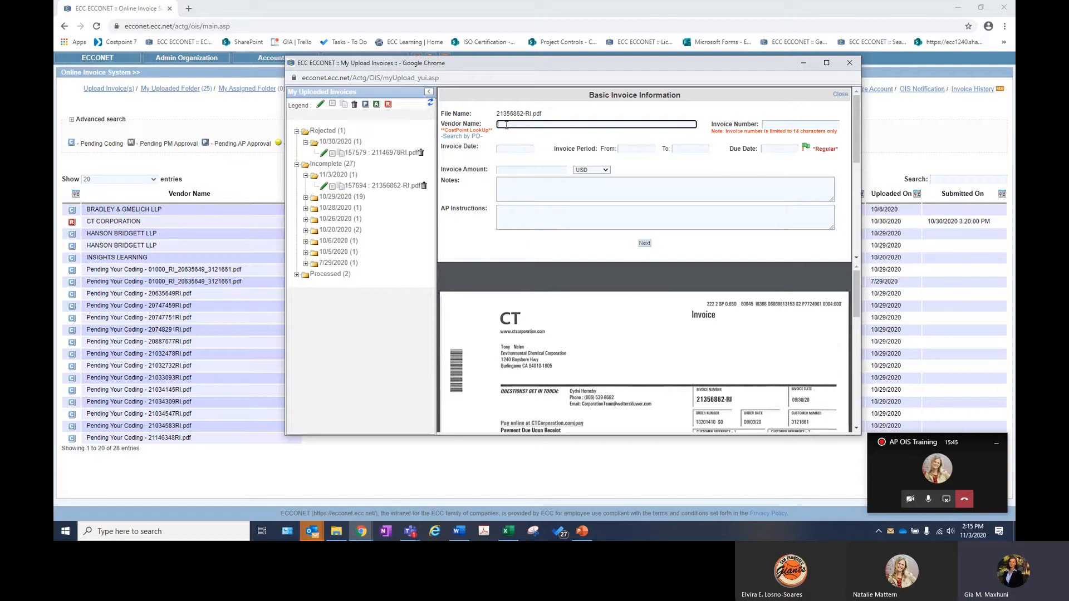
{"action": "type", "text": "ct corpo"}
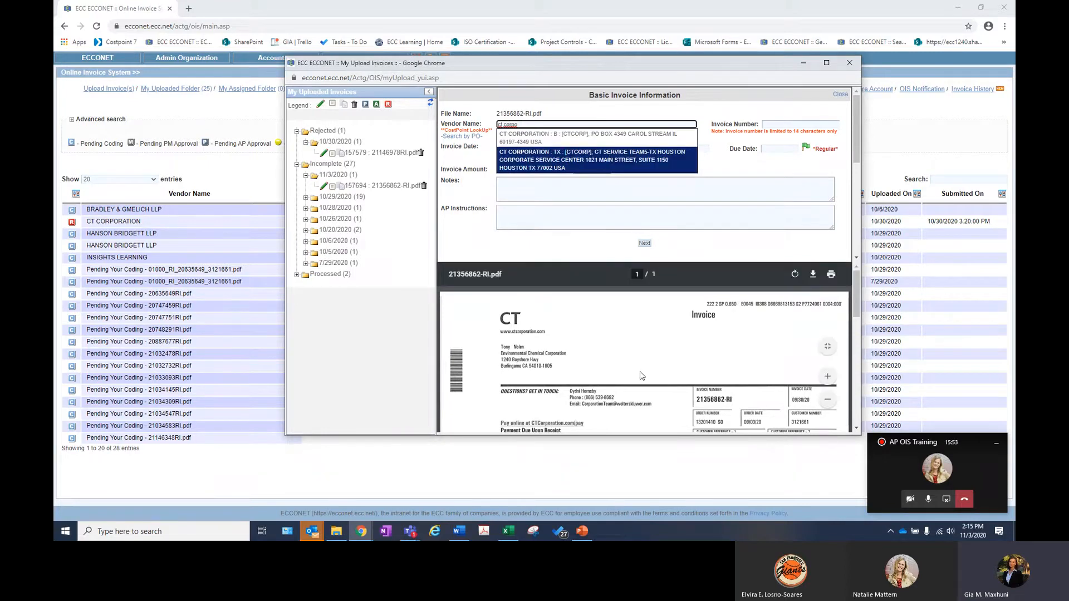
{"action": "scroll", "coordinate": [639, 372], "scroll_direction": "down", "scroll_amount": 2}
{"action": "scroll", "coordinate": [639, 372], "scroll_direction": "down", "scroll_amount": 8}
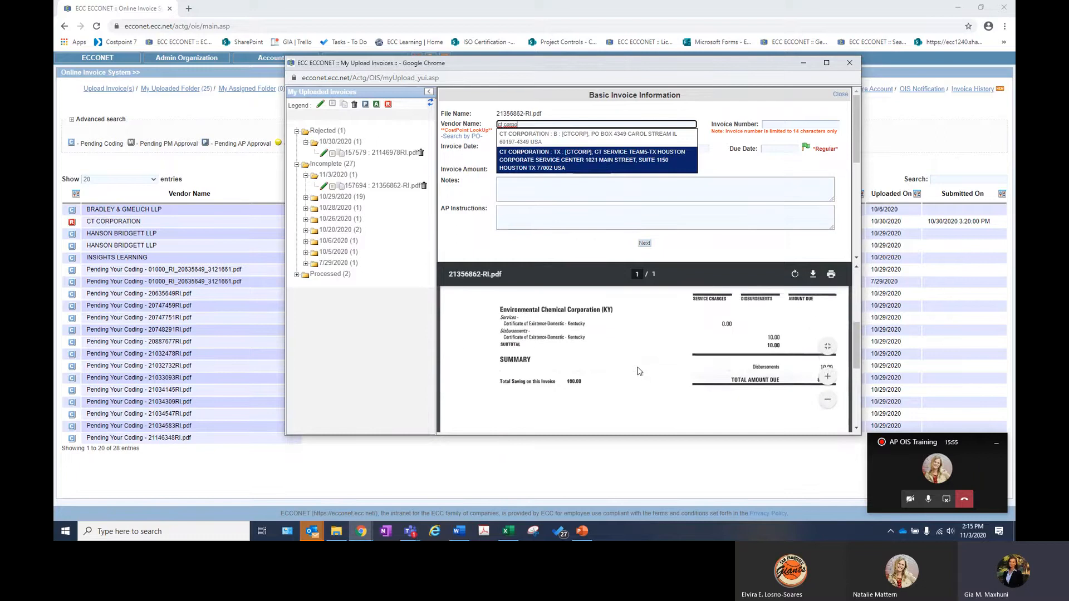
{"action": "scroll", "coordinate": [639, 371], "scroll_direction": "down", "scroll_amount": 3}
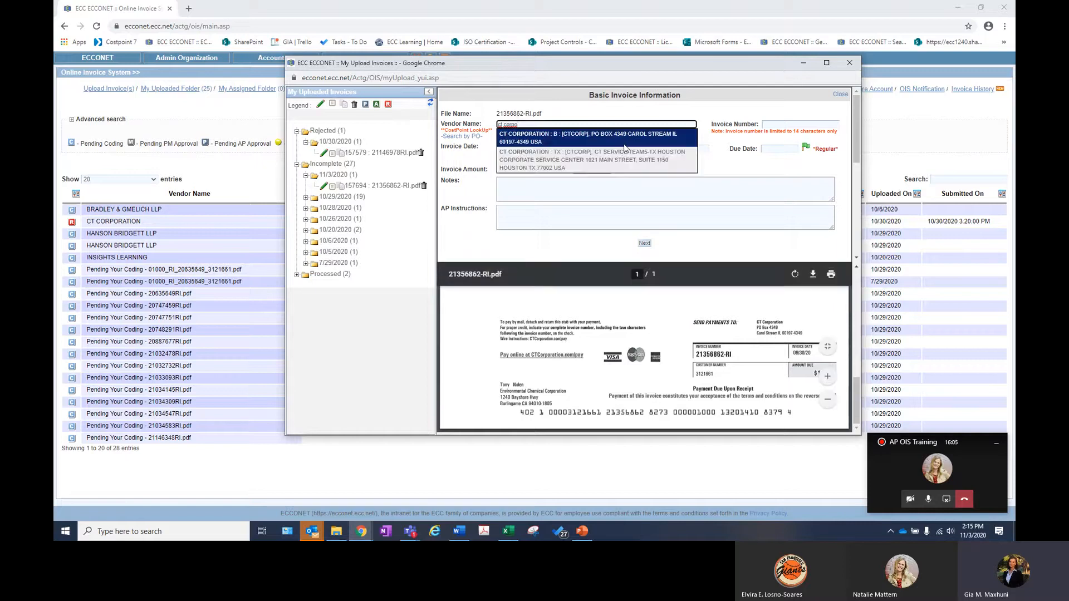
{"action": "left_click", "coordinate": [601, 143]}
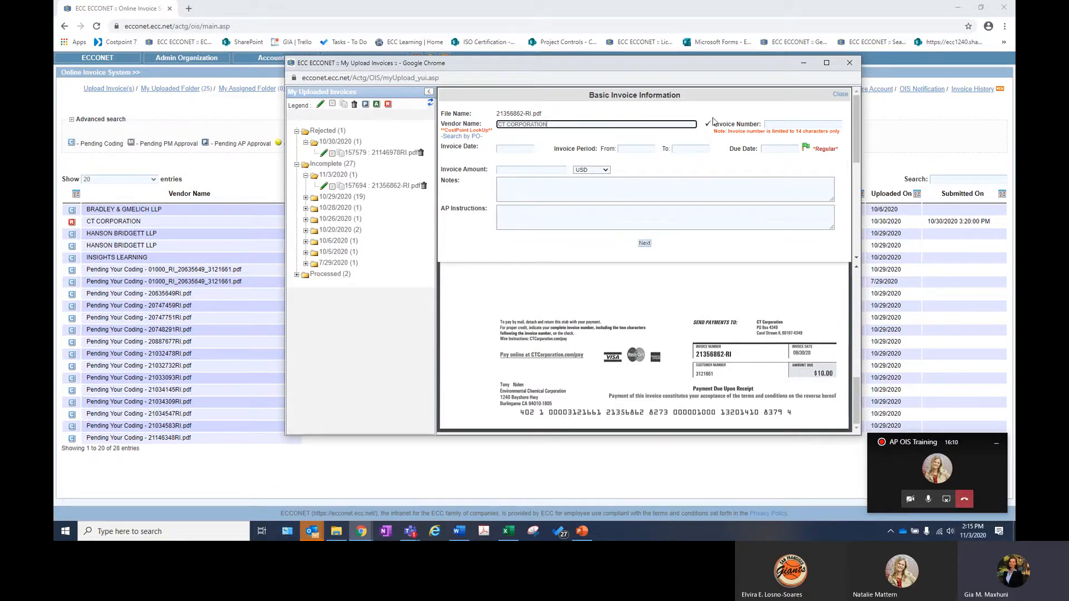
{"action": "left_click", "coordinate": [703, 135]}
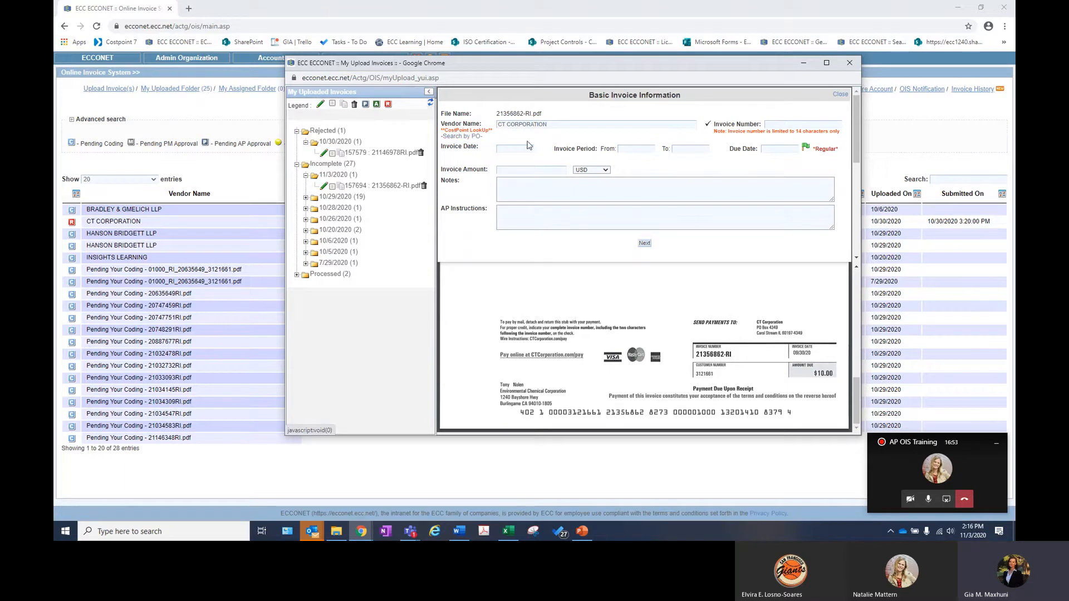
Enter 21356862-RI from the PDF as the invoice number.
{"action": "scroll", "coordinate": [753, 324], "scroll_direction": "up", "scroll_amount": 3}
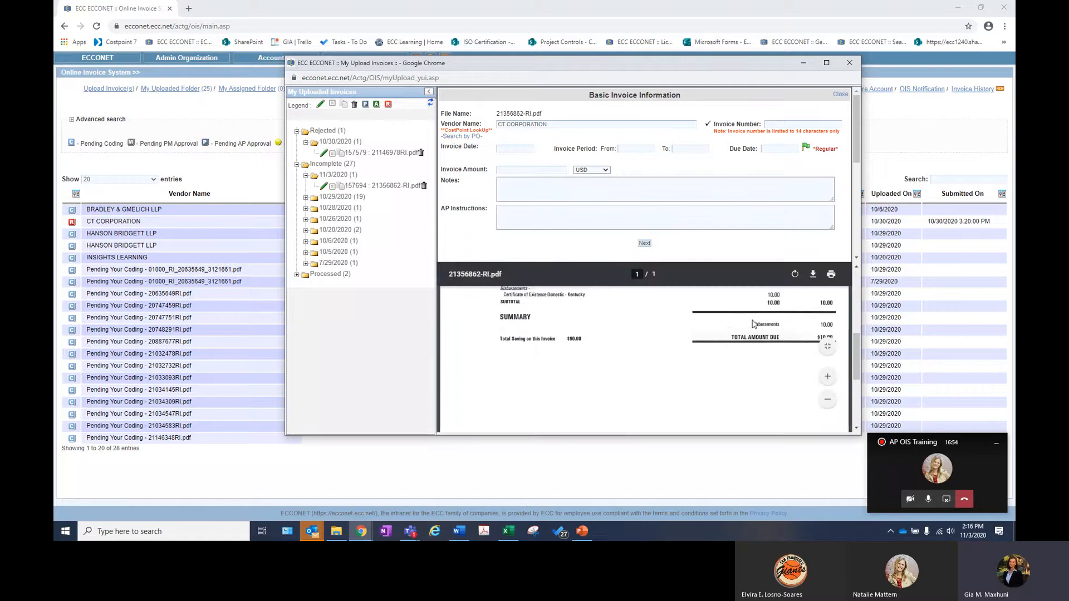
{"action": "scroll", "coordinate": [753, 324], "scroll_direction": "up", "scroll_amount": 5}
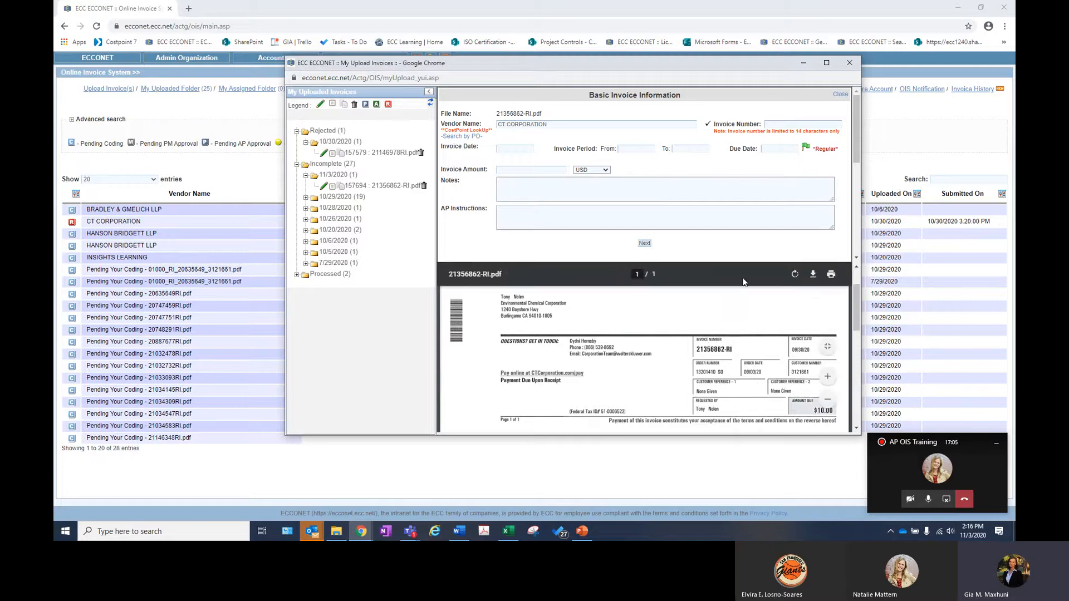
{"action": "scroll", "coordinate": [752, 343], "scroll_direction": "down", "scroll_amount": 2}
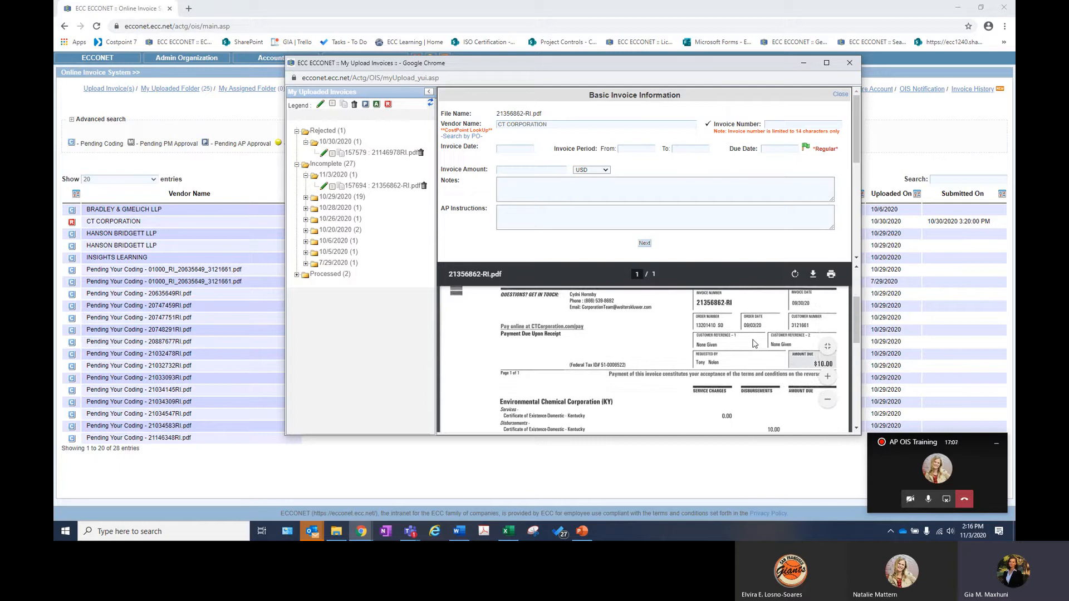
{"action": "scroll", "coordinate": [752, 343], "scroll_direction": "down", "scroll_amount": 1}
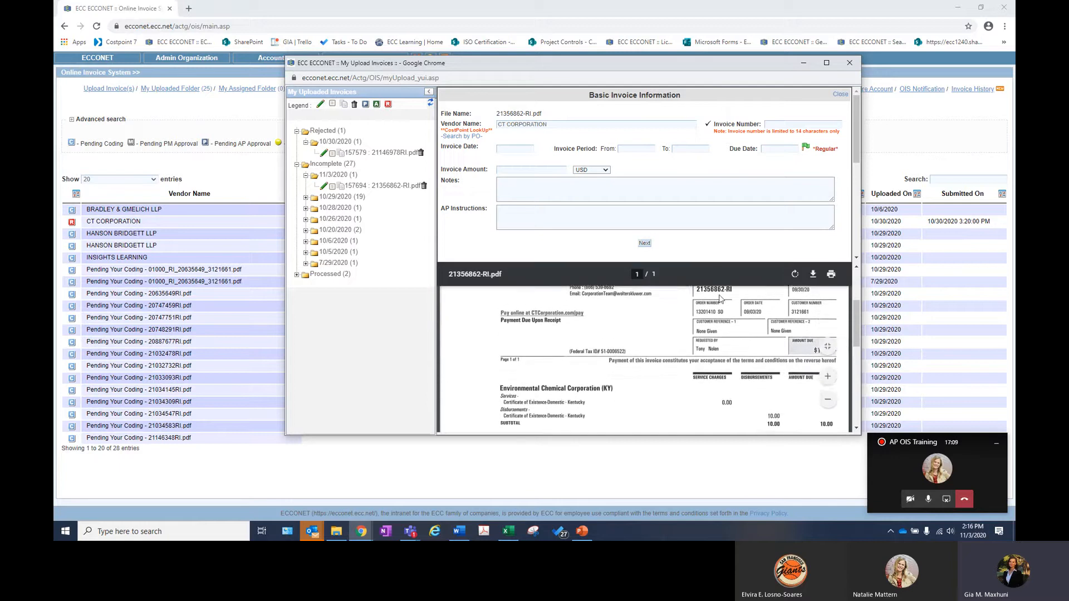
{"action": "scroll", "coordinate": [719, 299], "scroll_direction": "up", "scroll_amount": 1}
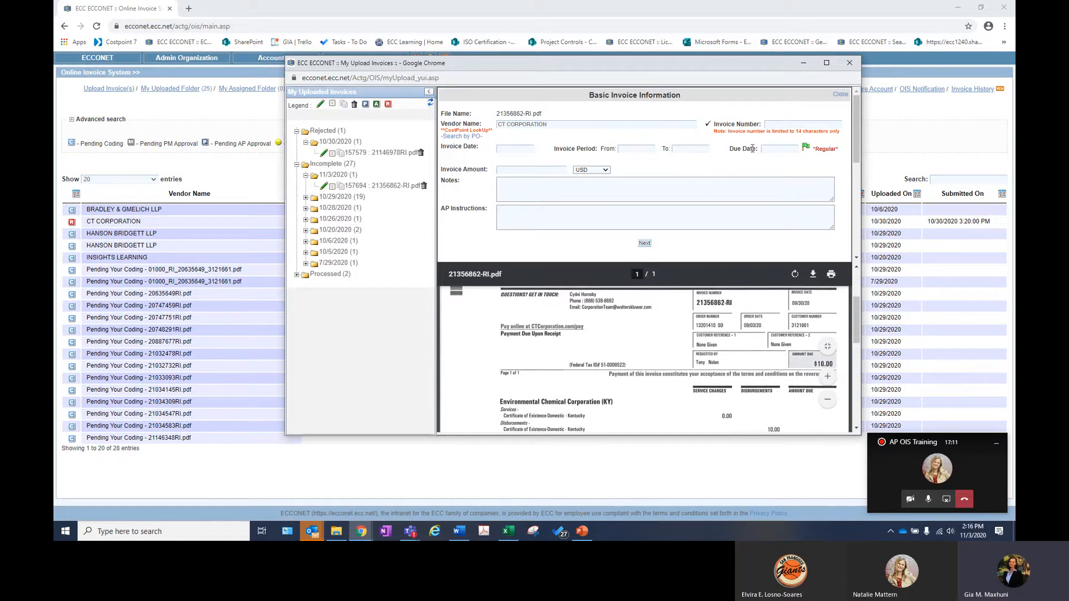
{"action": "left_click", "coordinate": [783, 124]}
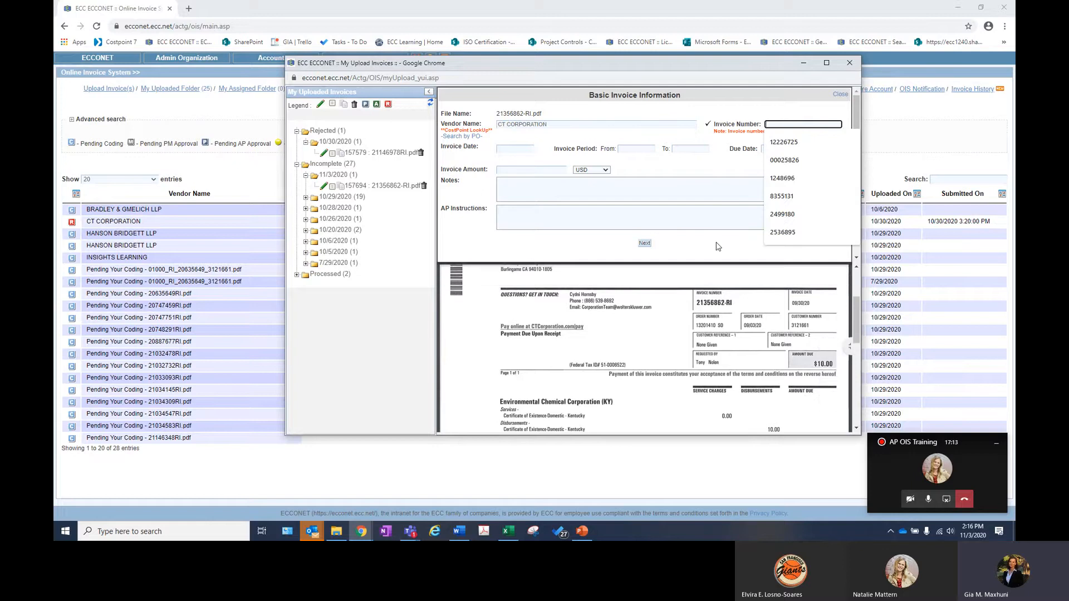
{"action": "type", "text": "21356862-RI"}
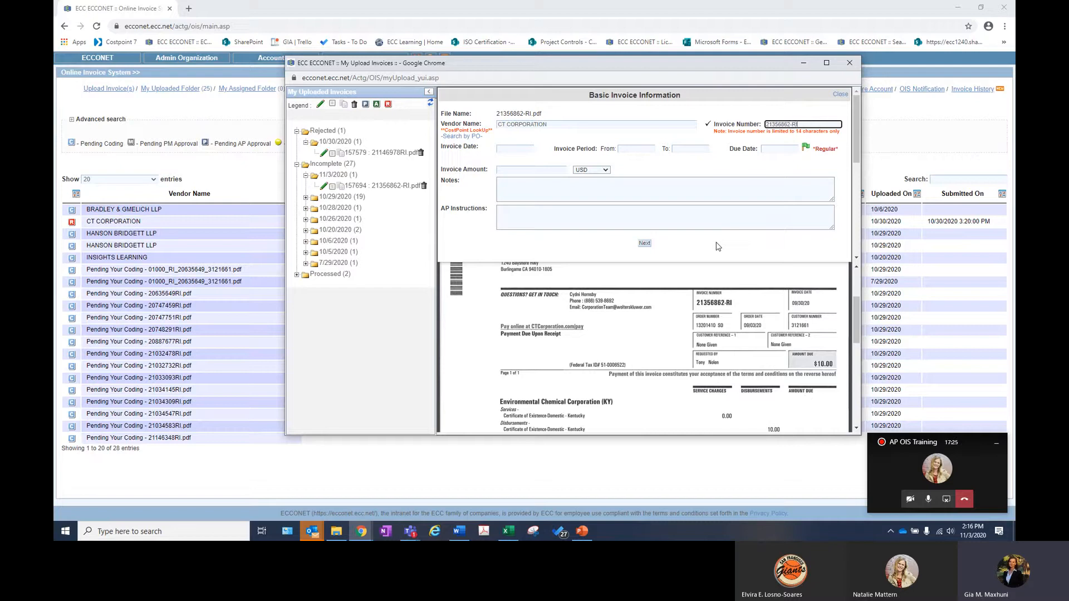
{"action": "left_click", "coordinate": [699, 171]}
Set the invoice date to 09/30/2020 as given on the PDF.
{"action": "scroll", "coordinate": [597, 354], "scroll_direction": "down", "scroll_amount": 1}
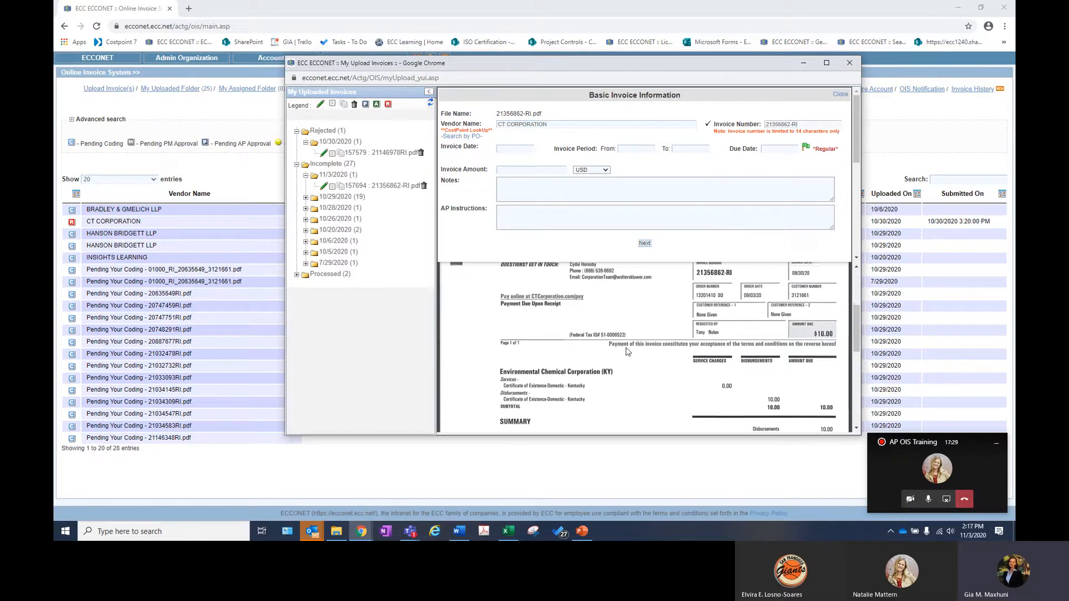
{"action": "scroll", "coordinate": [688, 326], "scroll_direction": "up", "scroll_amount": 1}
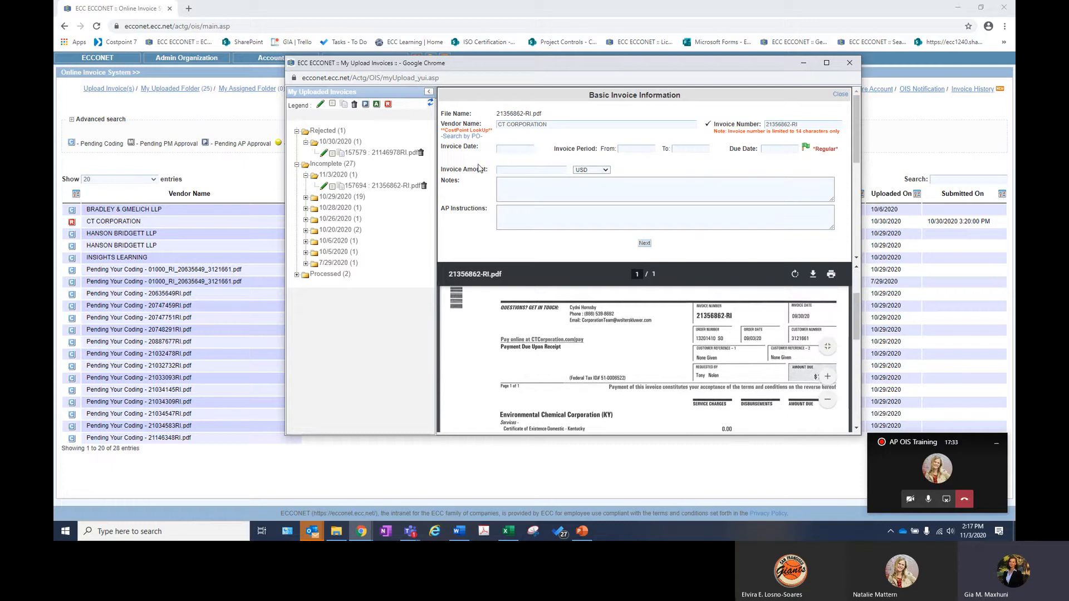
{"action": "left_click", "coordinate": [502, 150]}
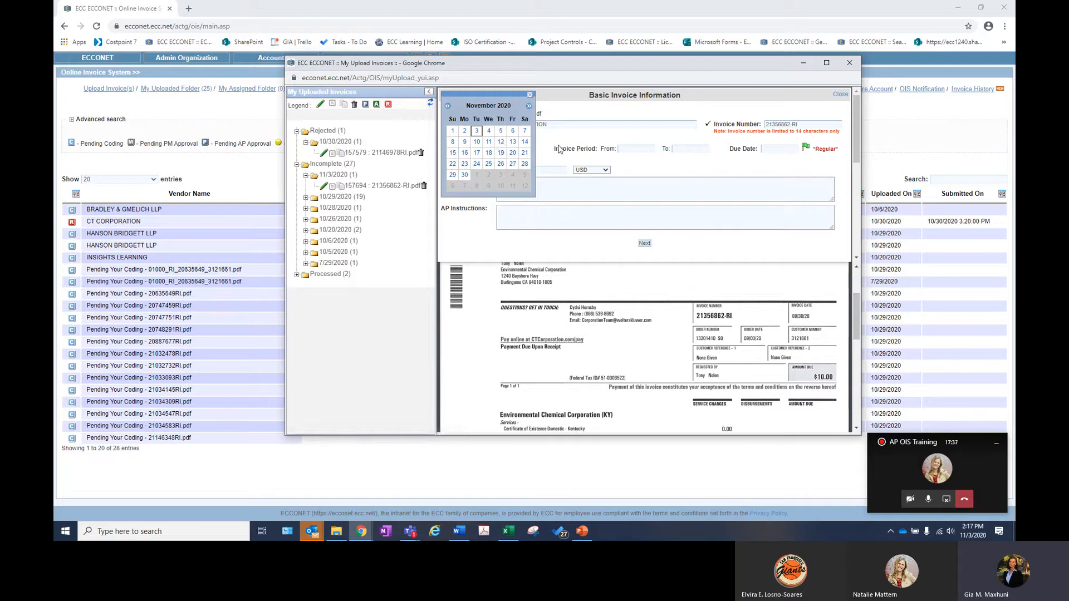
{"action": "left_click", "coordinate": [450, 107]}
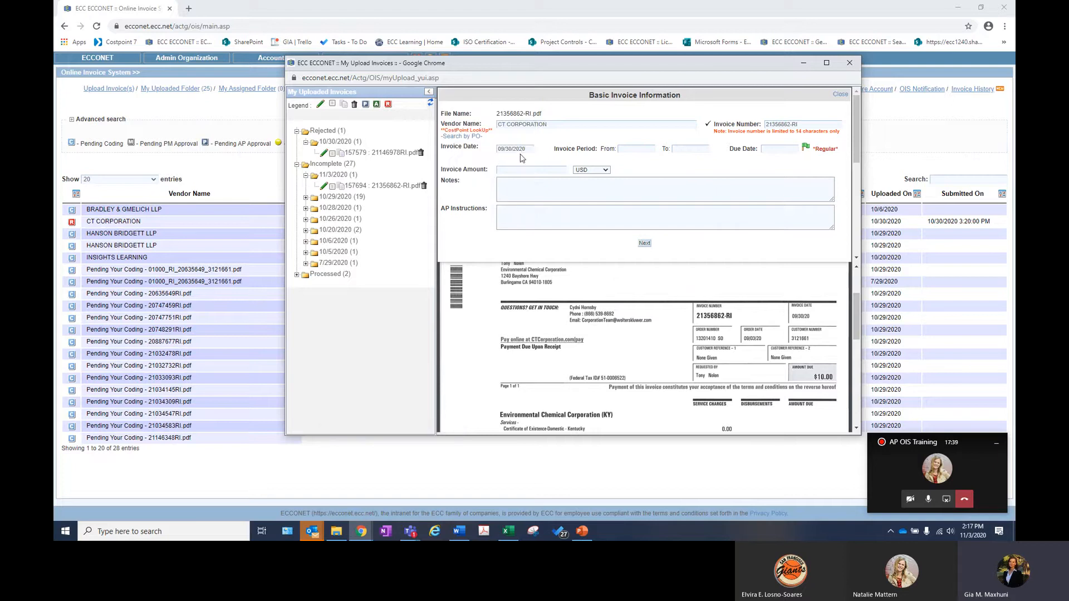
{"action": "double_click", "coordinate": [540, 152]}
{"action": "left_click_drag", "start_coordinate": [540, 151], "coordinate": [773, 317]}
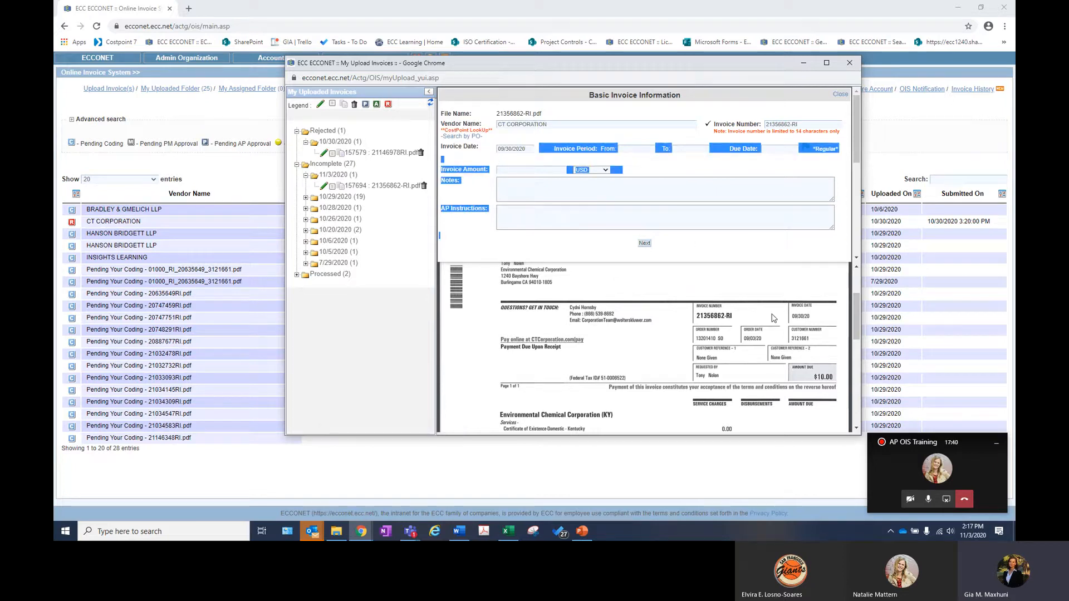
{"action": "left_click", "coordinate": [654, 173]}
Check the PDF for the order and invoice dates and set the invoice period from 09/03/2020 to 09/30/2020.
{"action": "scroll", "coordinate": [716, 357], "scroll_direction": "down", "scroll_amount": 2}
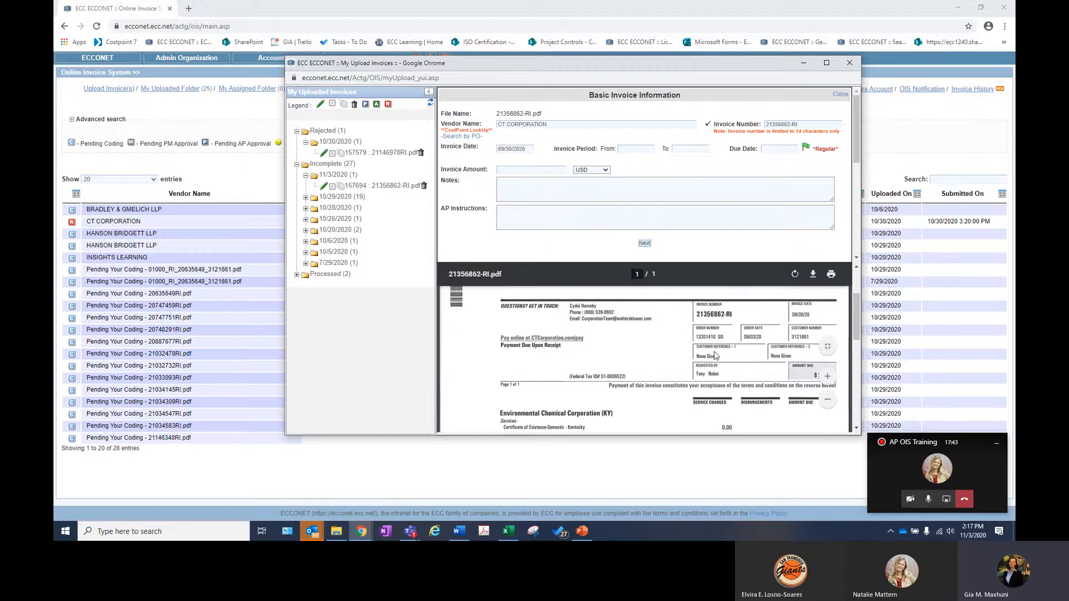
{"action": "scroll", "coordinate": [716, 356], "scroll_direction": "down", "scroll_amount": 3}
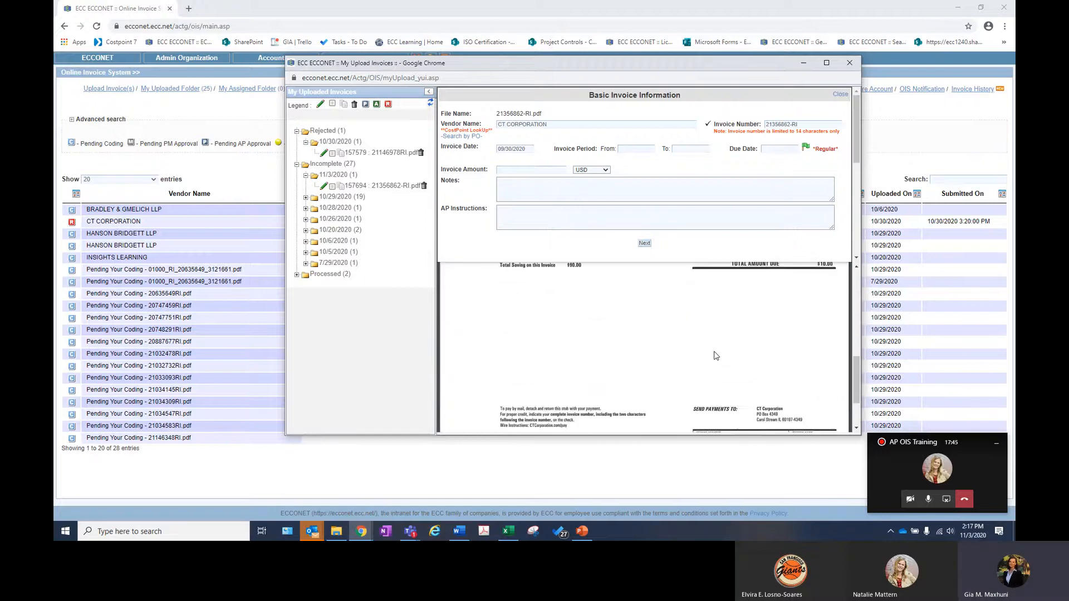
{"action": "scroll", "coordinate": [716, 356], "scroll_direction": "up", "scroll_amount": 3}
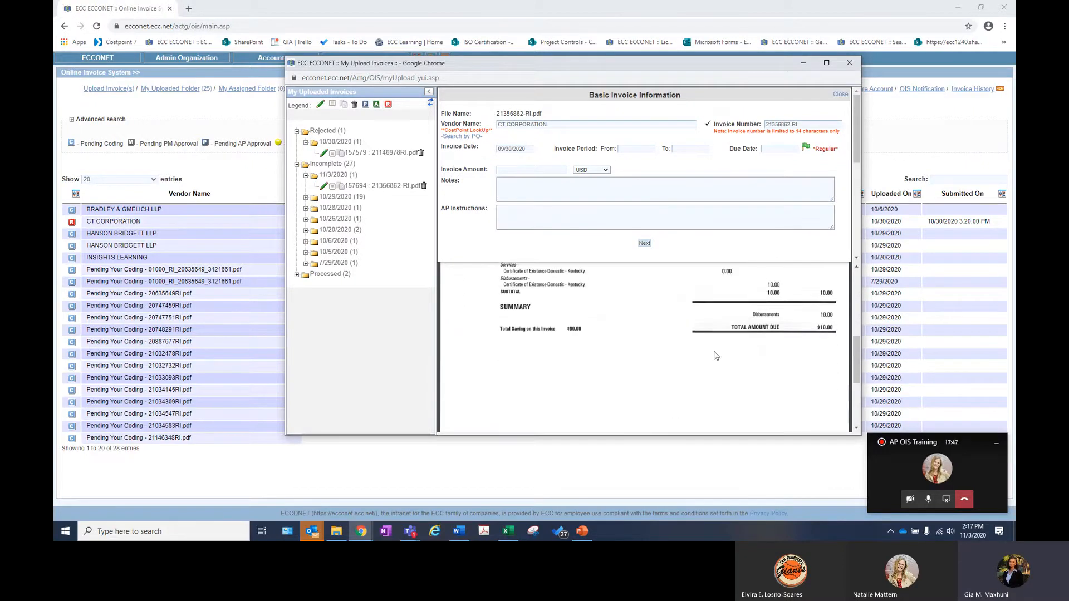
{"action": "scroll", "coordinate": [716, 357], "scroll_direction": "down", "scroll_amount": 2}
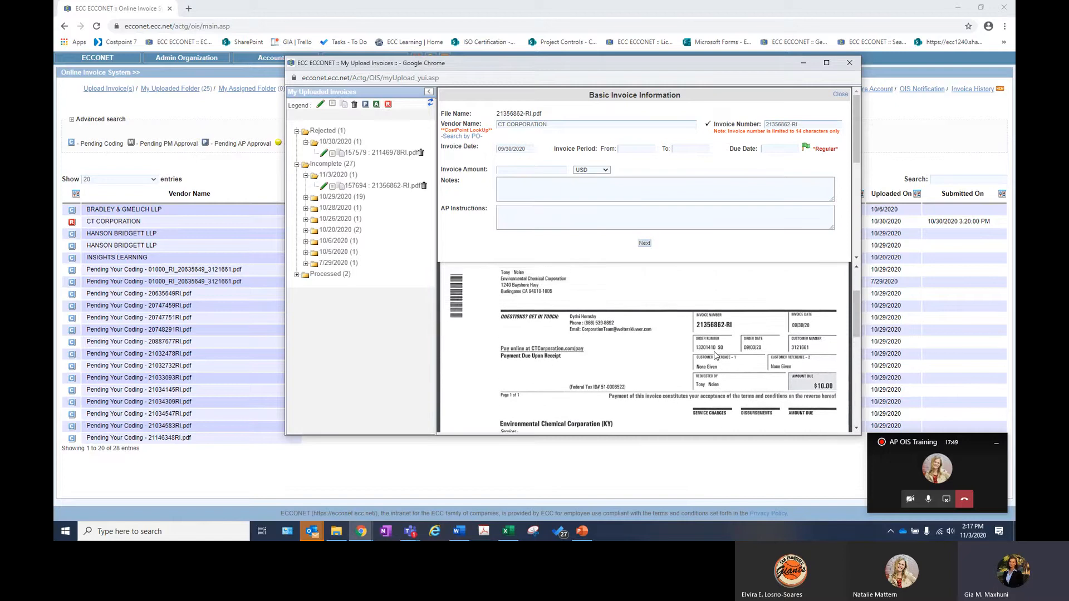
{"action": "scroll", "coordinate": [716, 356], "scroll_direction": "up", "scroll_amount": 2}
{"action": "scroll", "coordinate": [715, 356], "scroll_direction": "up", "scroll_amount": 2}
{"action": "scroll", "coordinate": [716, 357], "scroll_direction": "down", "scroll_amount": 2}
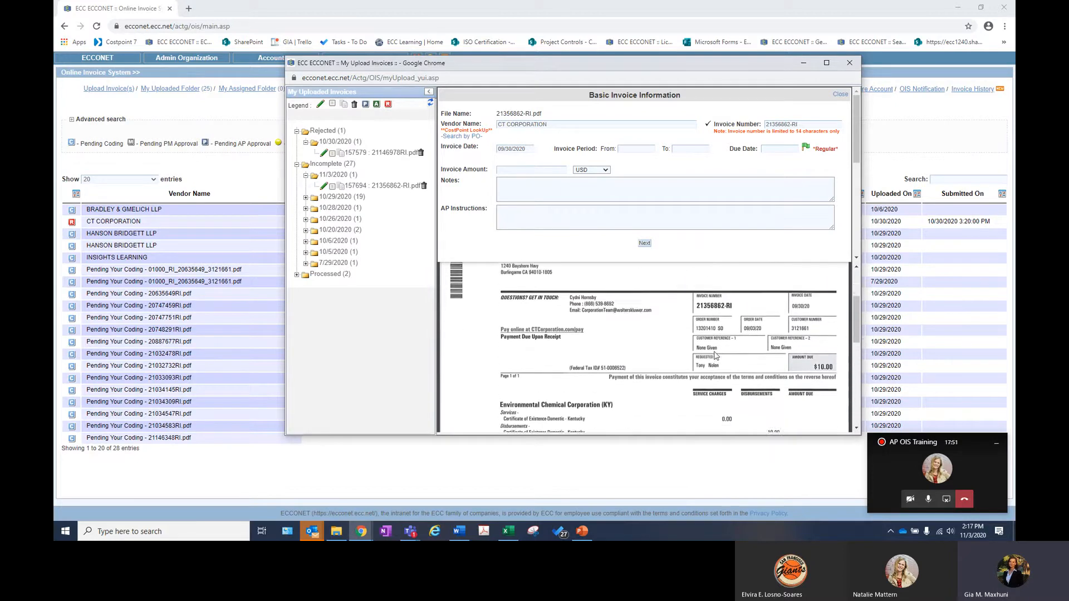
{"action": "scroll", "coordinate": [716, 356], "scroll_direction": "up", "scroll_amount": 2}
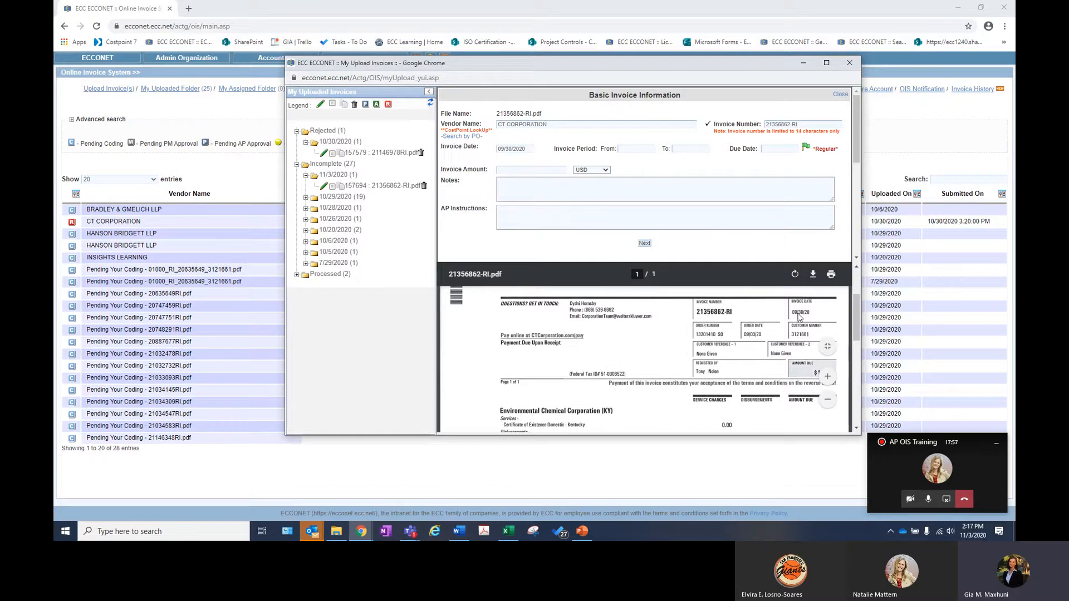
{"action": "left_click", "coordinate": [628, 149]}
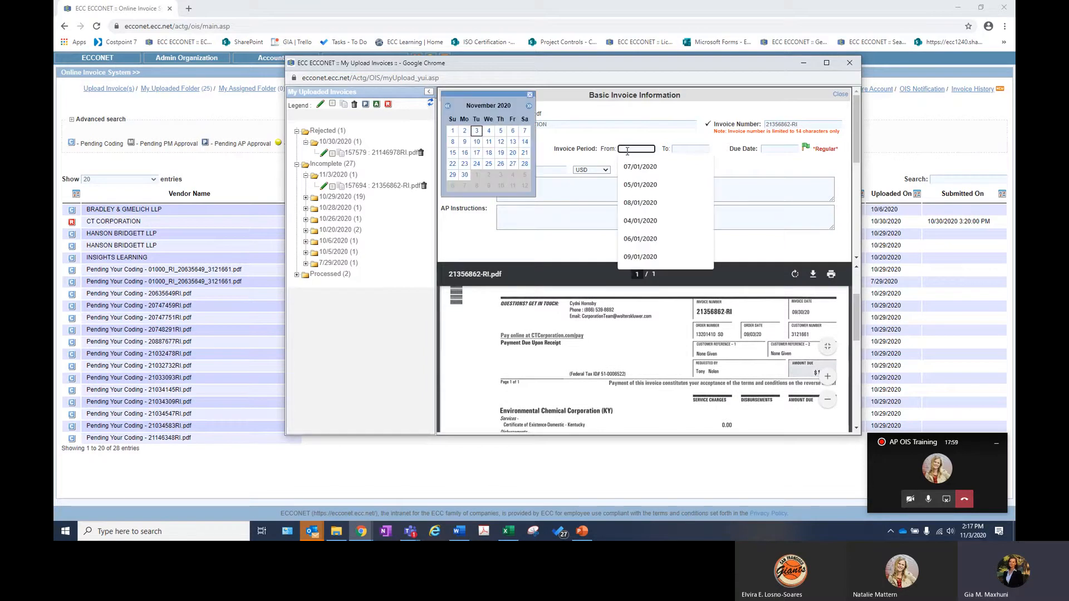
{"action": "type", "text": "09/03/2020"}
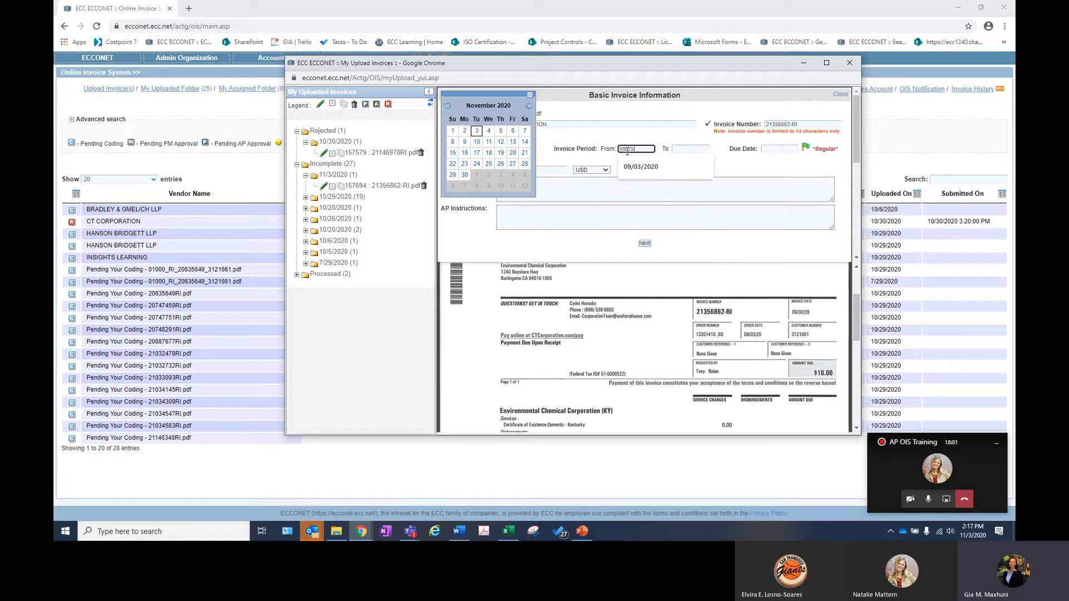
{"action": "left_click", "coordinate": [691, 148]}
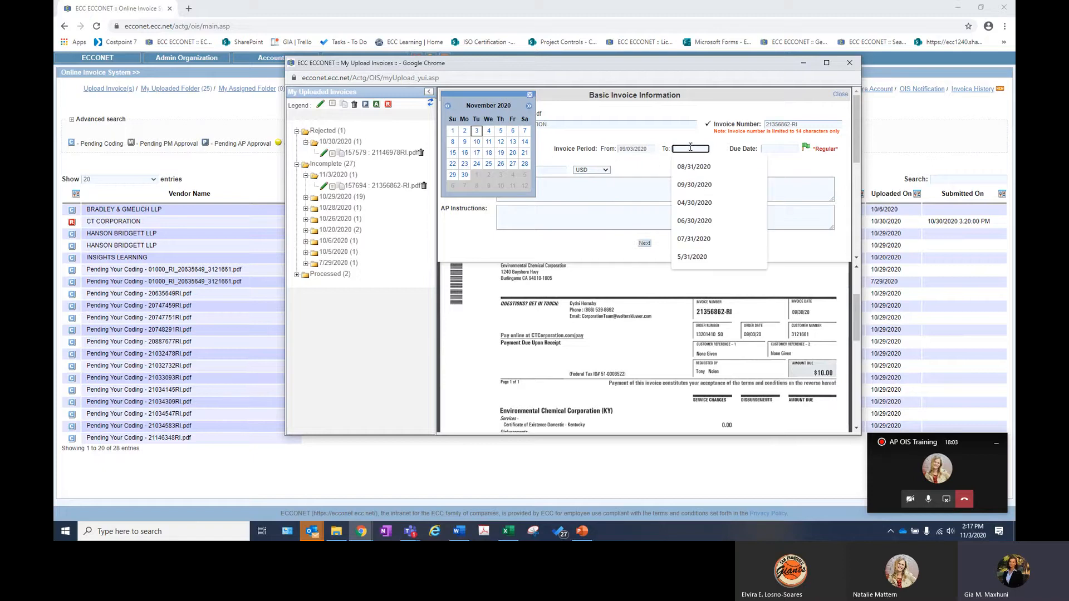
{"action": "type", "text": "09/30/20"}
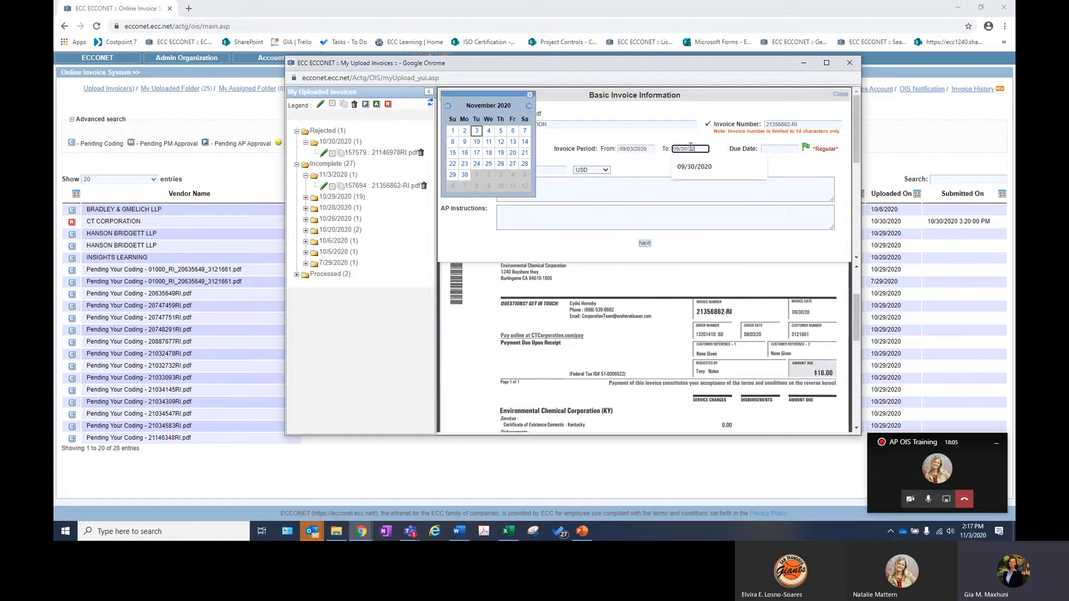
{"action": "type", "text": "20"}
{"action": "left_click", "coordinate": [756, 170]}
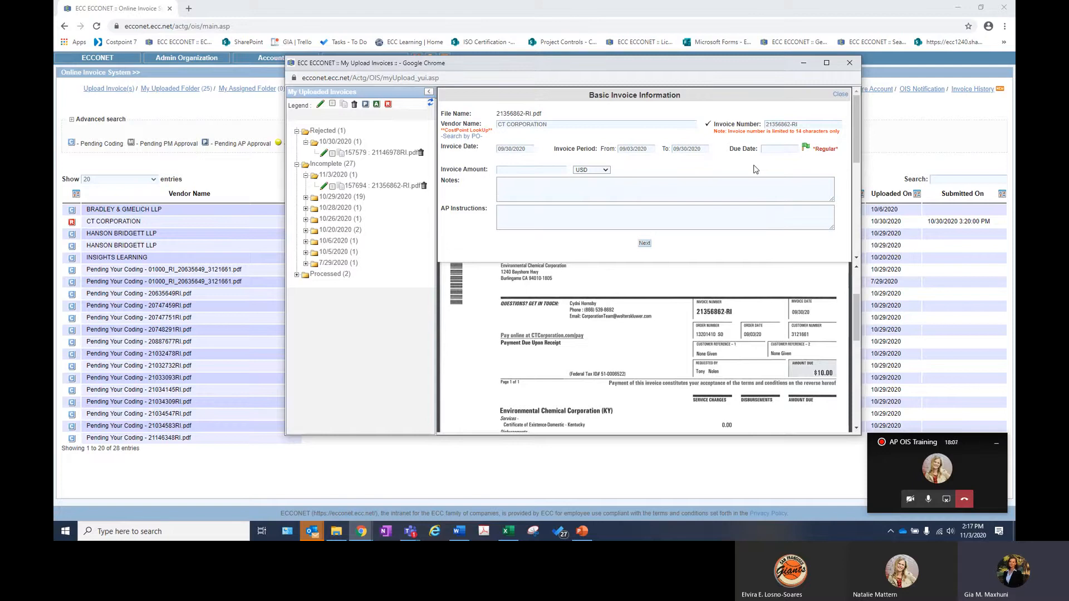
Check the PDF's payment details, set the due date to 11/6/2020 and flag the invoice as HOT.
{"action": "scroll", "coordinate": [729, 299], "scroll_direction": "up", "scroll_amount": 3}
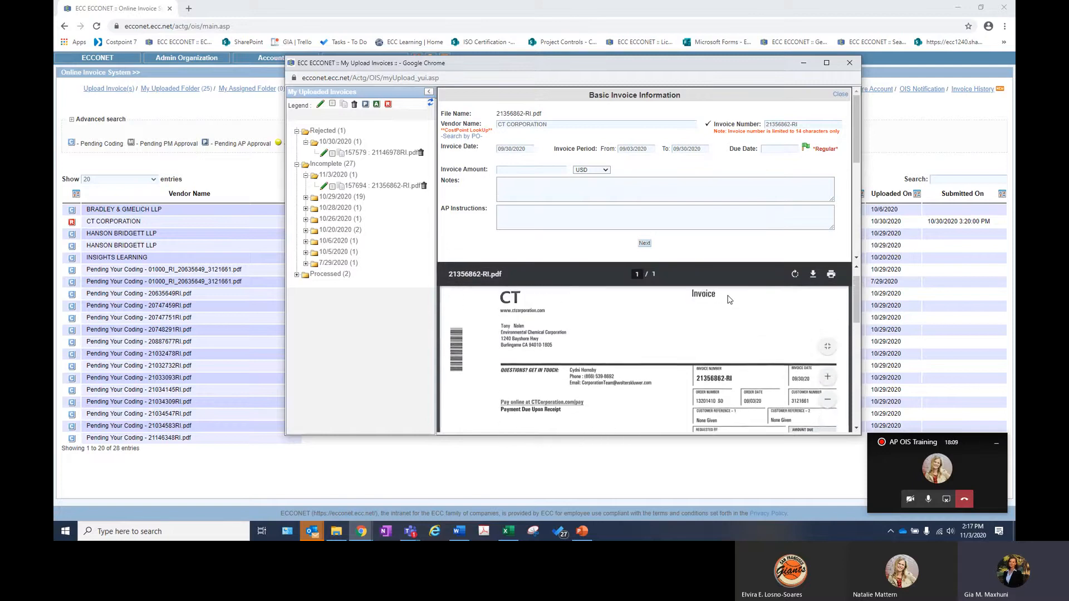
{"action": "scroll", "coordinate": [729, 299], "scroll_direction": "up", "scroll_amount": 1}
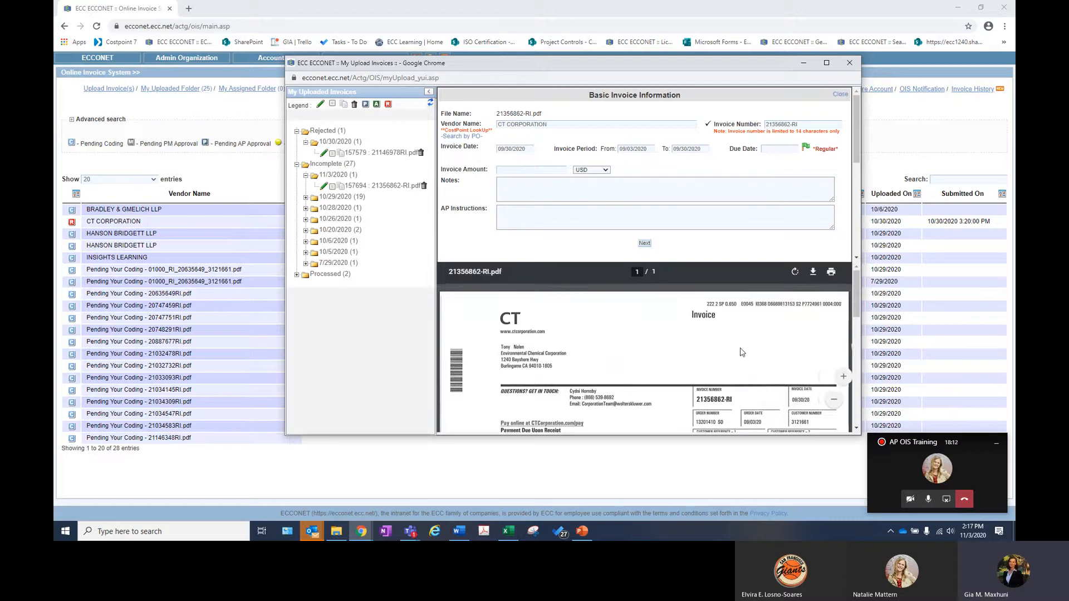
{"action": "scroll", "coordinate": [715, 358], "scroll_direction": "down", "scroll_amount": 1}
{"action": "scroll", "coordinate": [715, 358], "scroll_direction": "down", "scroll_amount": 3}
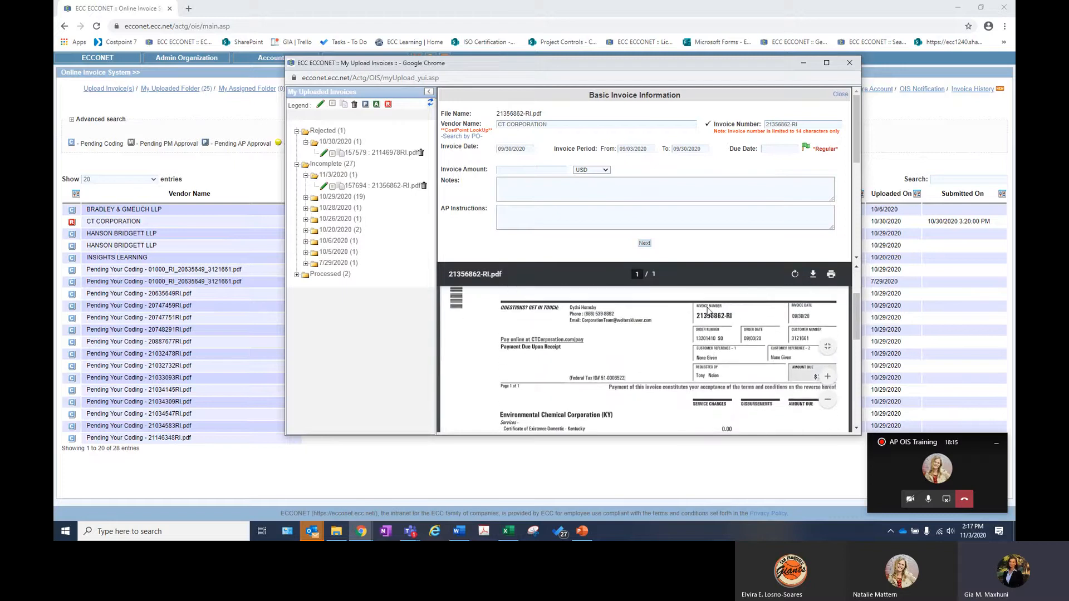
{"action": "scroll", "coordinate": [705, 312], "scroll_direction": "down", "scroll_amount": 2}
{"action": "scroll", "coordinate": [705, 312], "scroll_direction": "up", "scroll_amount": 4}
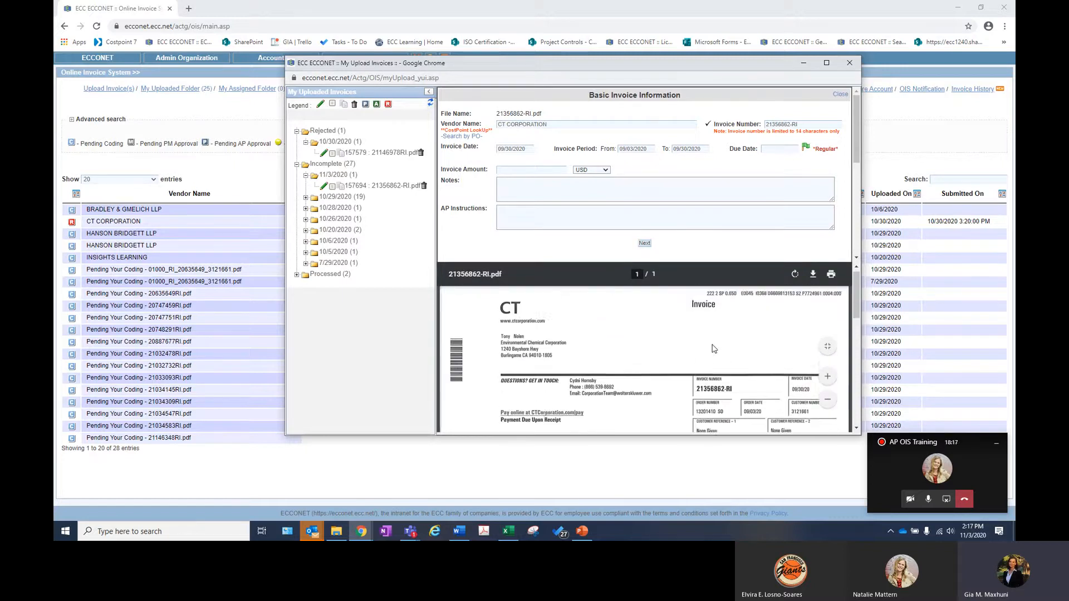
{"action": "left_click", "coordinate": [779, 148]}
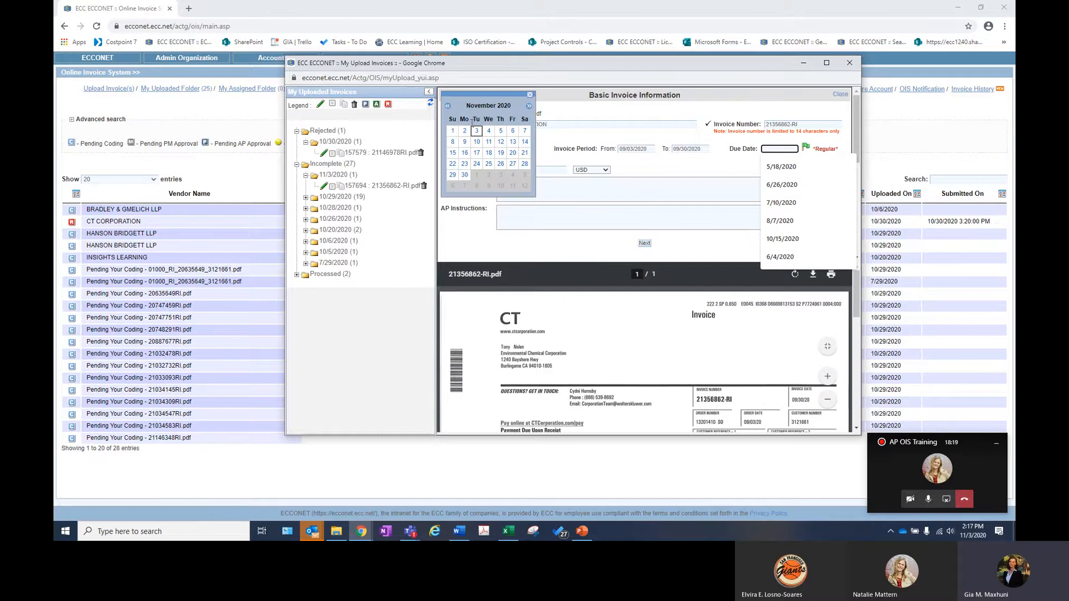
{"action": "left_click", "coordinate": [512, 132]}
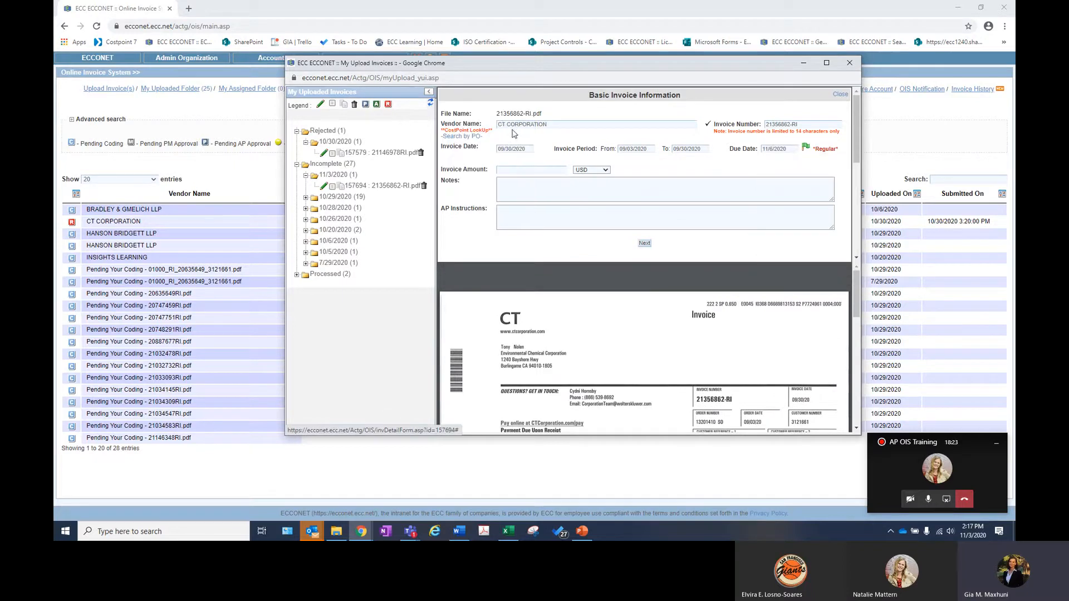
{"action": "left_click", "coordinate": [805, 148]}
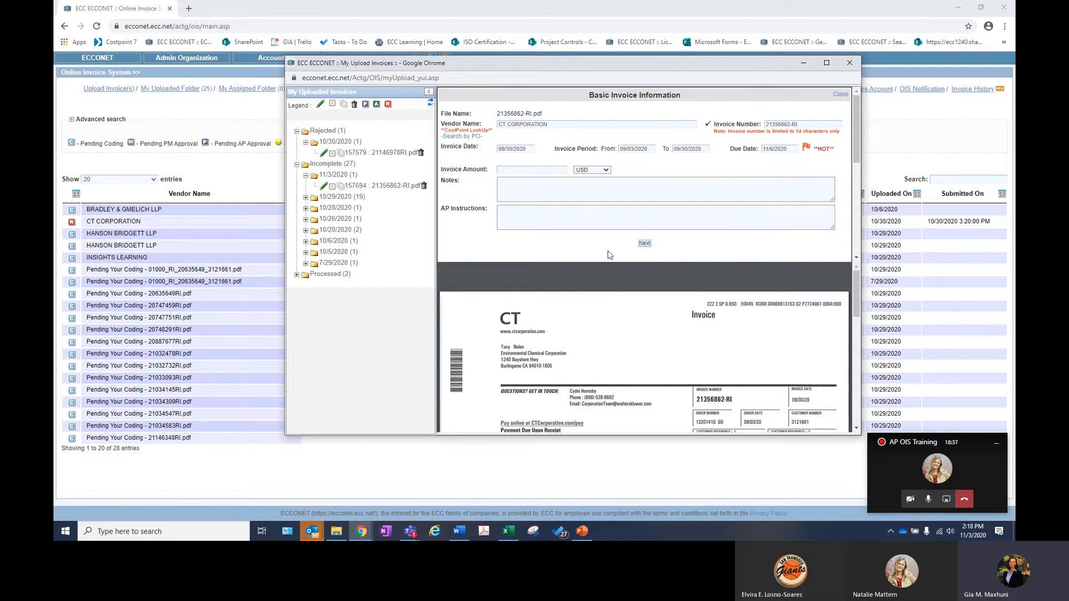
Find the total amount due on the PDF and enter an invoice amount of 10 with USD as the currency.
{"action": "scroll", "coordinate": [635, 355], "scroll_direction": "down", "scroll_amount": 2}
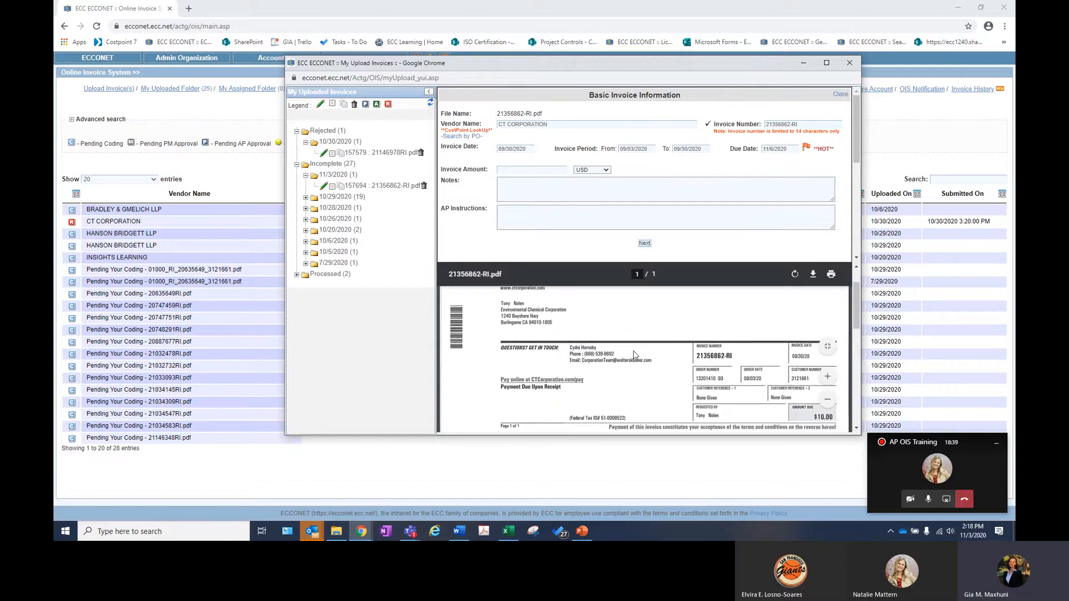
{"action": "scroll", "coordinate": [635, 355], "scroll_direction": "down", "scroll_amount": 6}
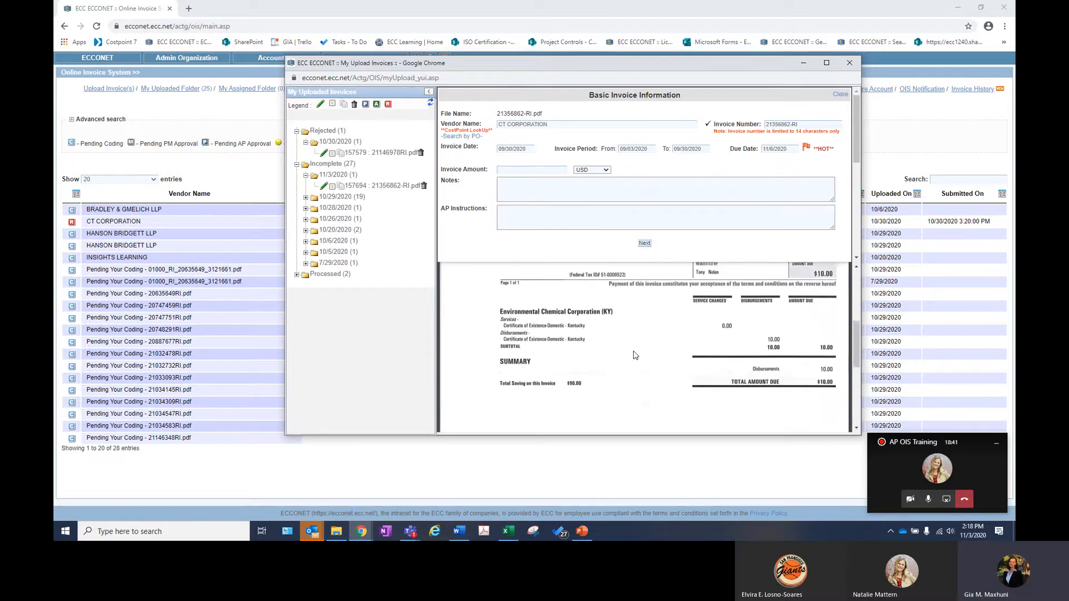
{"action": "scroll", "coordinate": [634, 355], "scroll_direction": "up", "scroll_amount": 2}
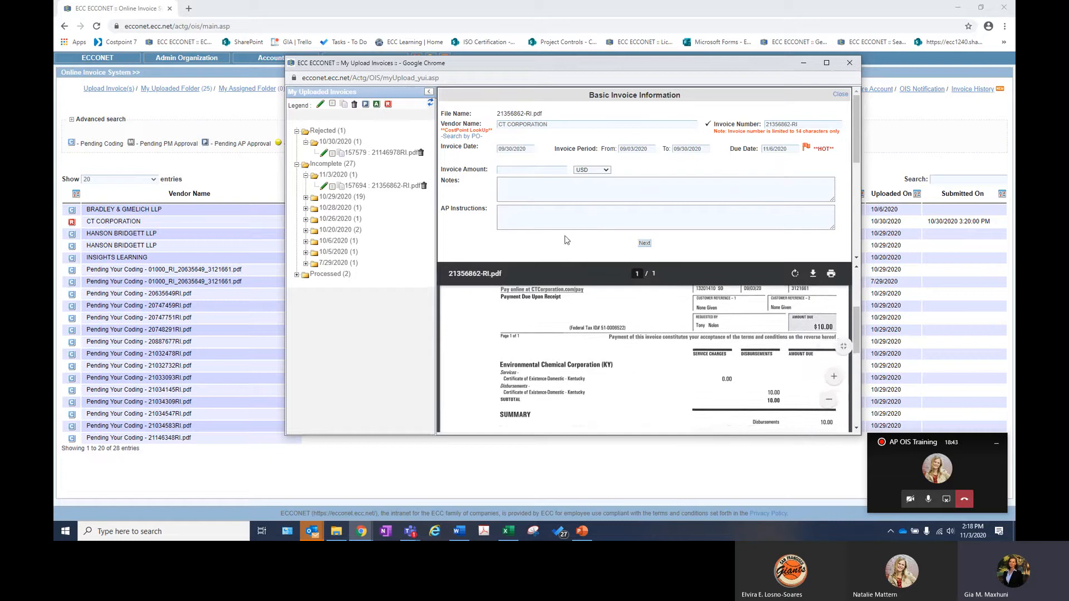
{"action": "scroll", "coordinate": [662, 353], "scroll_direction": "down", "scroll_amount": 5}
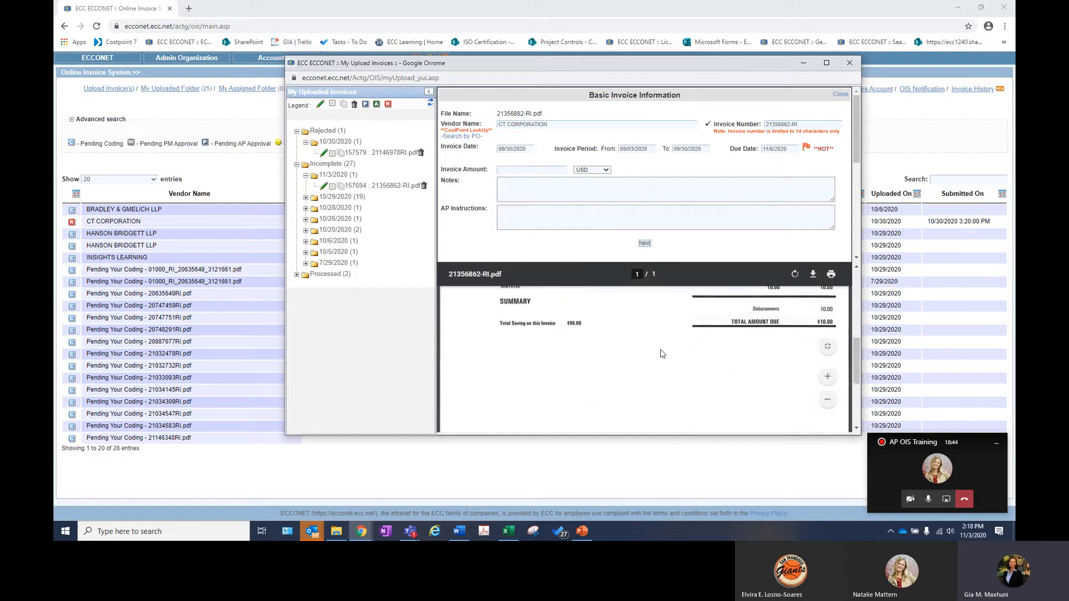
{"action": "scroll", "coordinate": [662, 353], "scroll_direction": "down", "scroll_amount": 5}
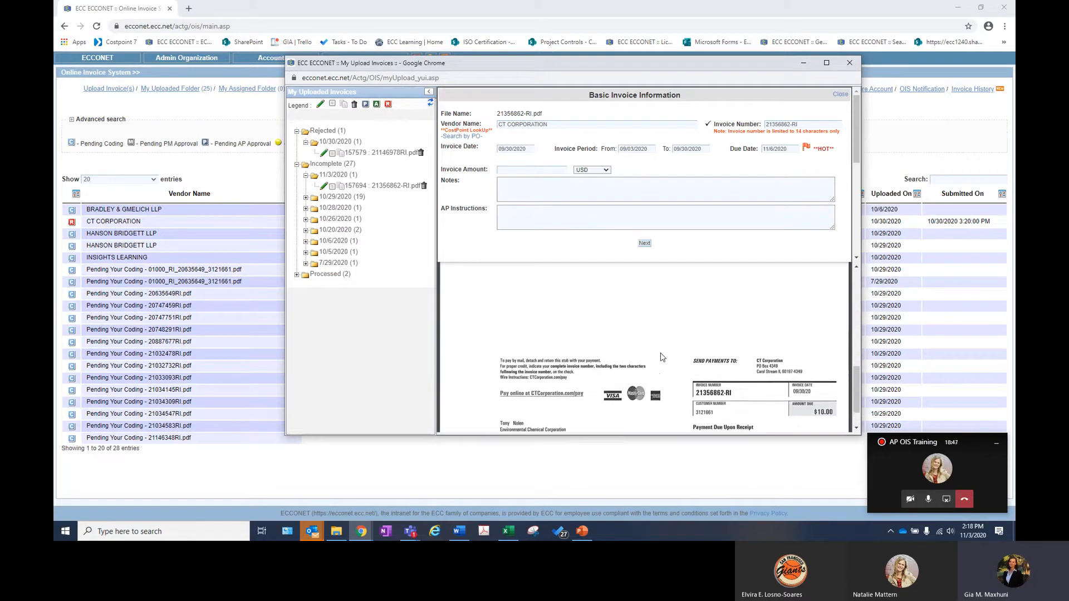
{"action": "scroll", "coordinate": [662, 357], "scroll_direction": "up", "scroll_amount": 5}
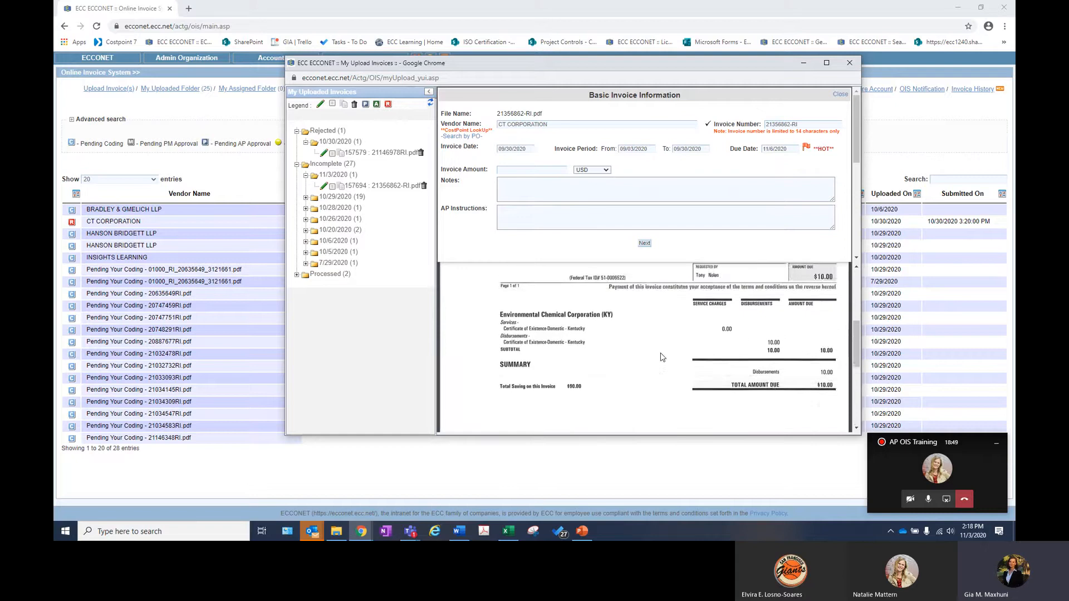
{"action": "scroll", "coordinate": [662, 357], "scroll_direction": "down", "scroll_amount": 1}
{"action": "scroll", "coordinate": [781, 399], "scroll_direction": "up", "scroll_amount": 1}
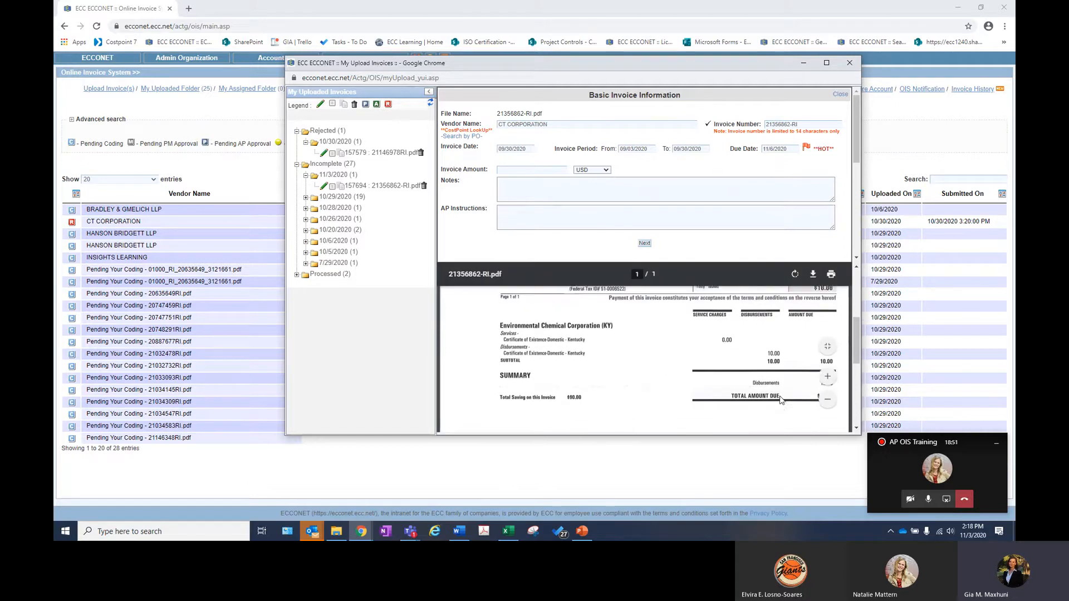
{"action": "left_click", "coordinate": [558, 170]}
{"action": "type", "text": "10"}
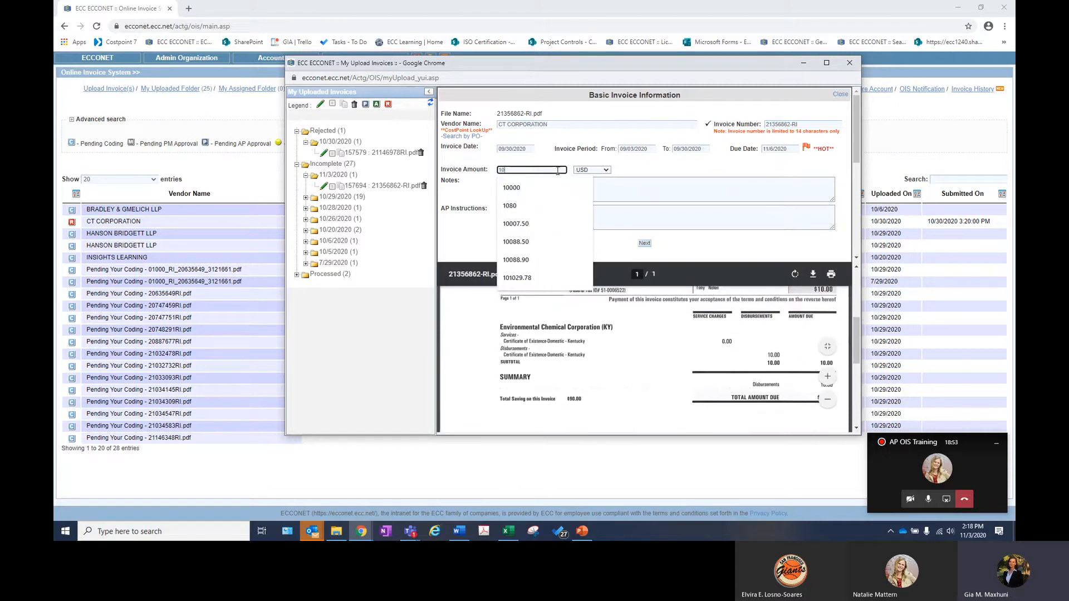
{"action": "left_click", "coordinate": [628, 181]}
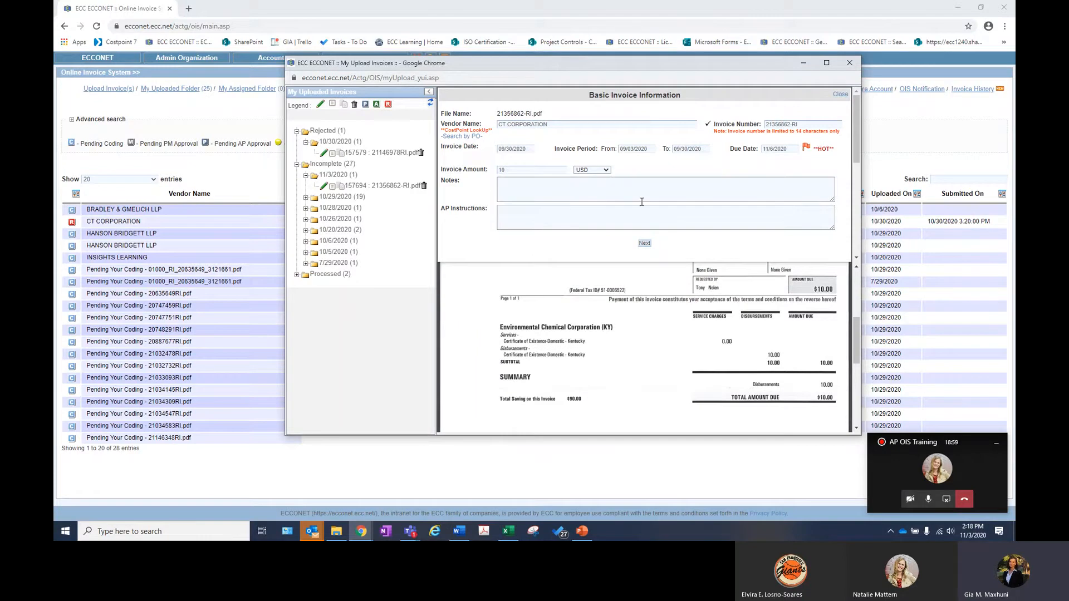
{"action": "scroll", "coordinate": [773, 416], "scroll_direction": "down", "scroll_amount": 1}
{"action": "scroll", "coordinate": [736, 368], "scroll_direction": "up", "scroll_amount": 1}
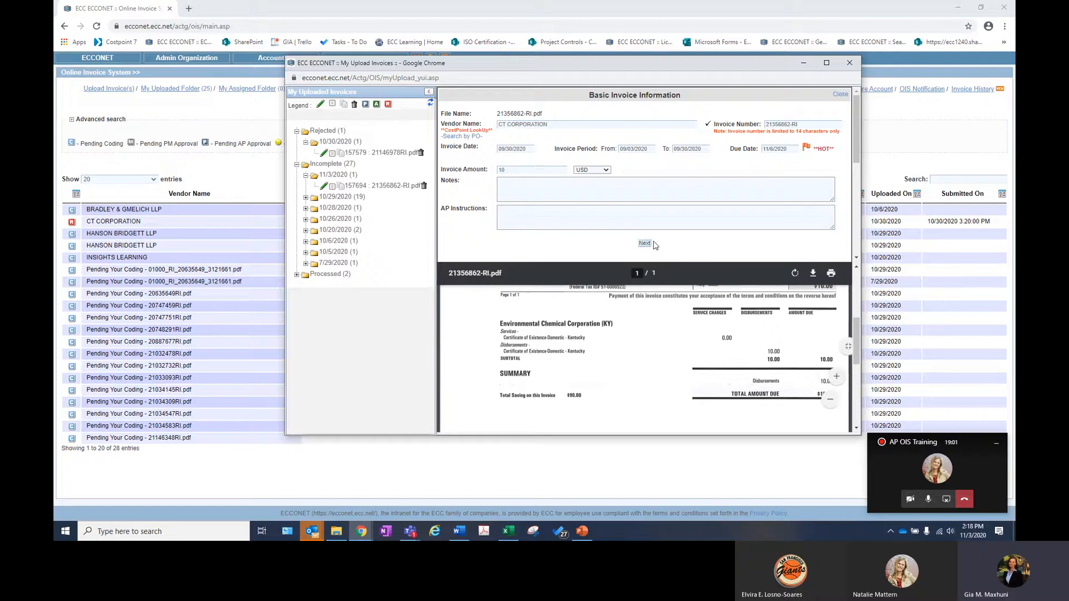
{"action": "left_click", "coordinate": [607, 174]}
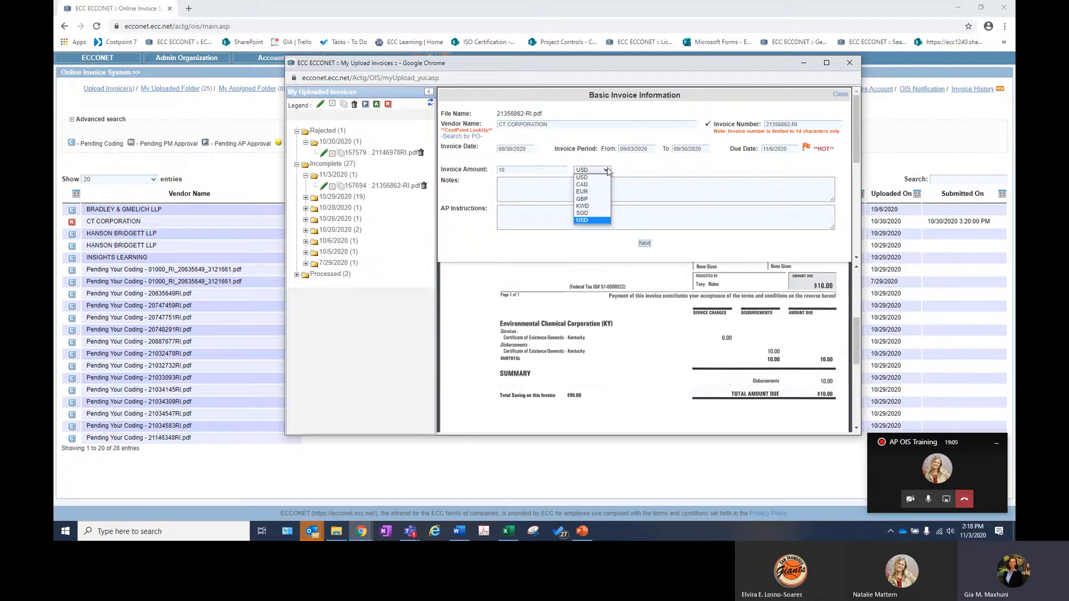
{"action": "left_click", "coordinate": [600, 221]}
Leave the notes and AP instructions blank and proceed from the basic information to the invoice allocation.
{"action": "left_click", "coordinate": [591, 190]}
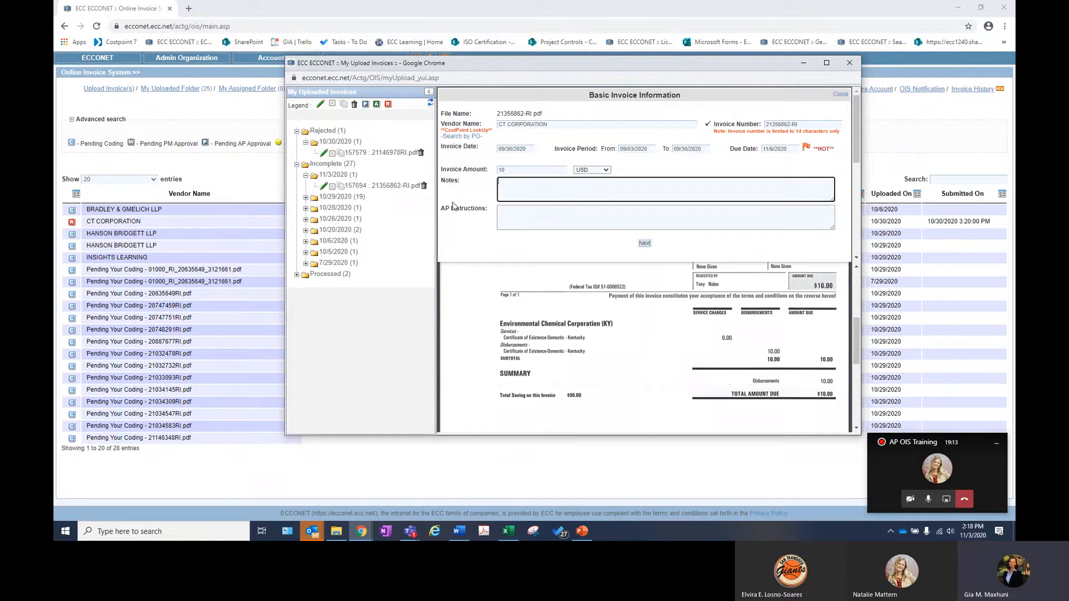
{"action": "left_click", "coordinate": [510, 215]}
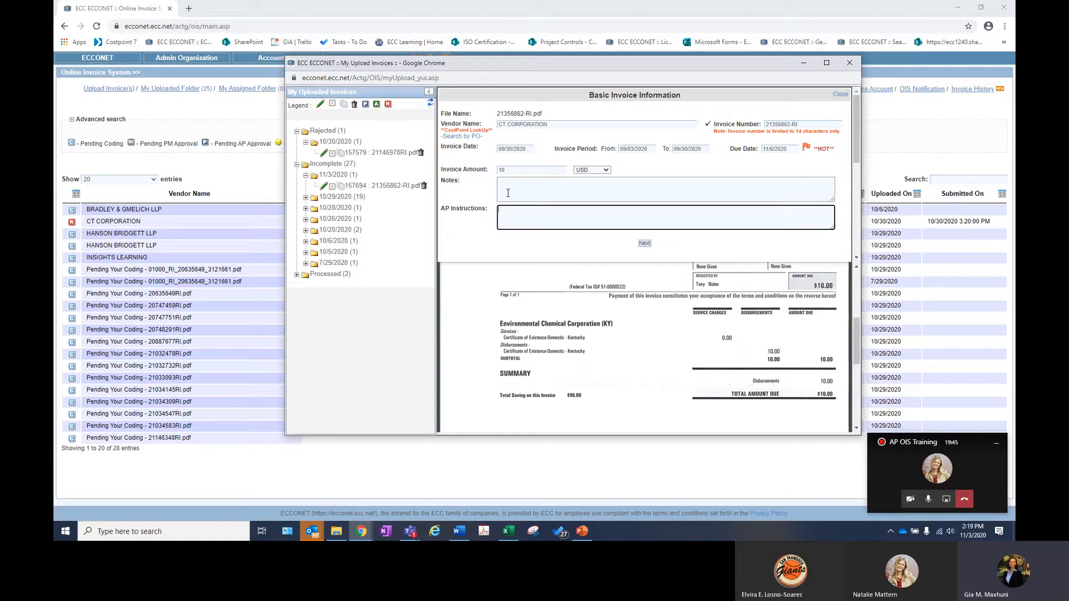
{"action": "left_click", "coordinate": [590, 254]}
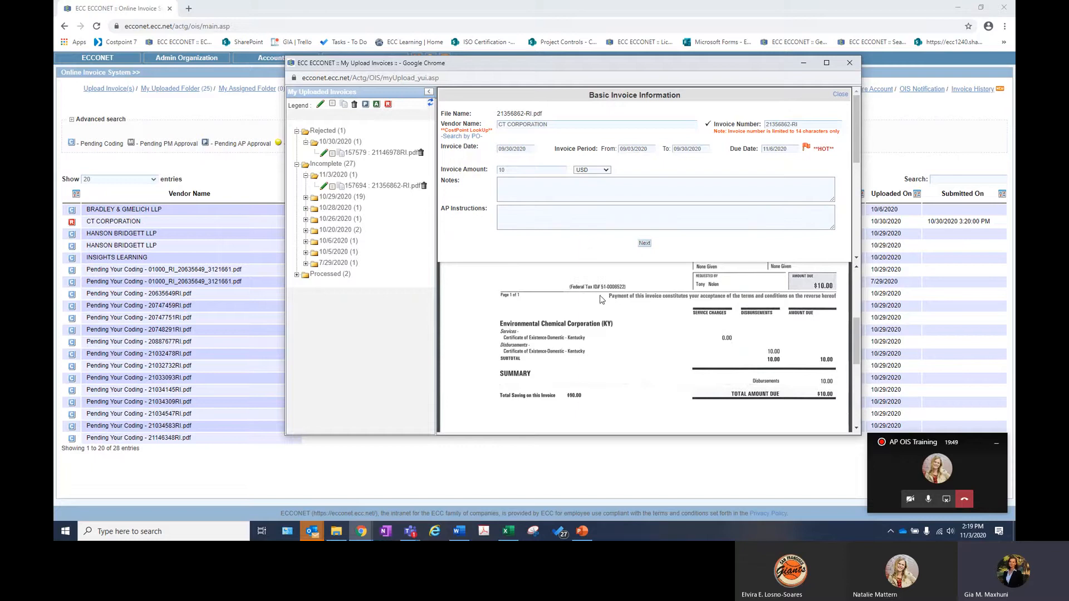
{"action": "scroll", "coordinate": [605, 319], "scroll_direction": "up", "scroll_amount": 5}
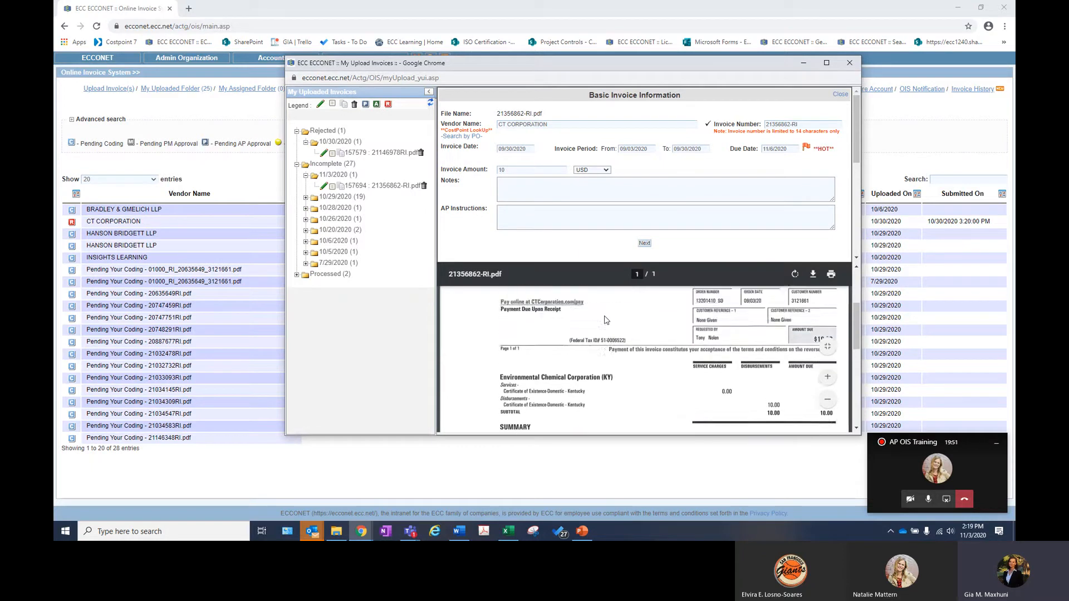
{"action": "left_click", "coordinate": [644, 245]}
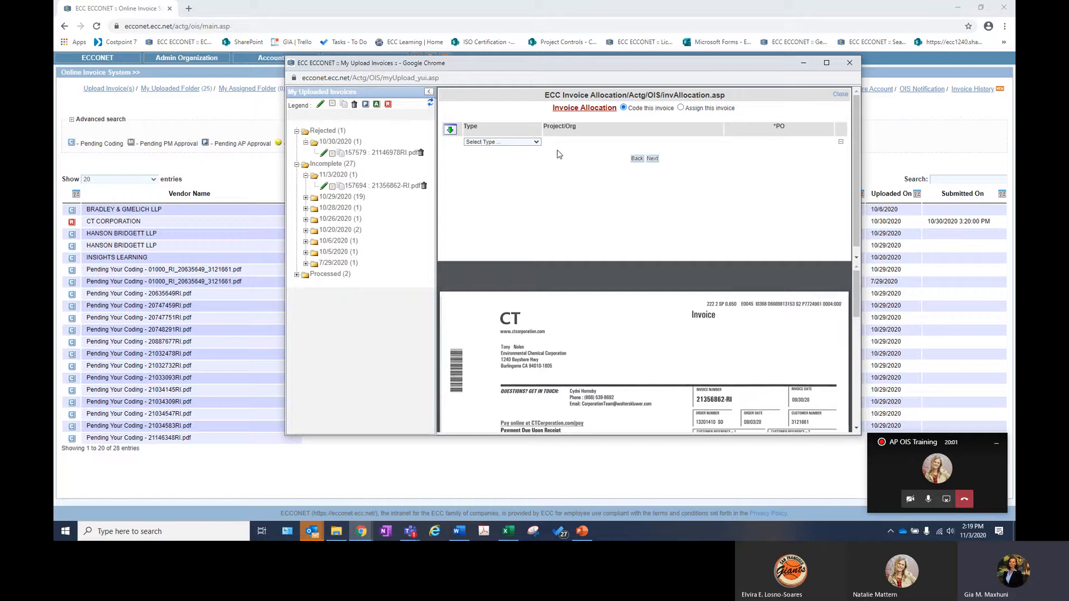
Set the allocation type to G&A and the project/org to 1.9.3 - GA-Finance.
{"action": "left_click", "coordinate": [513, 141]}
{"action": "left_click", "coordinate": [513, 170]}
{"action": "left_click", "coordinate": [526, 142]}
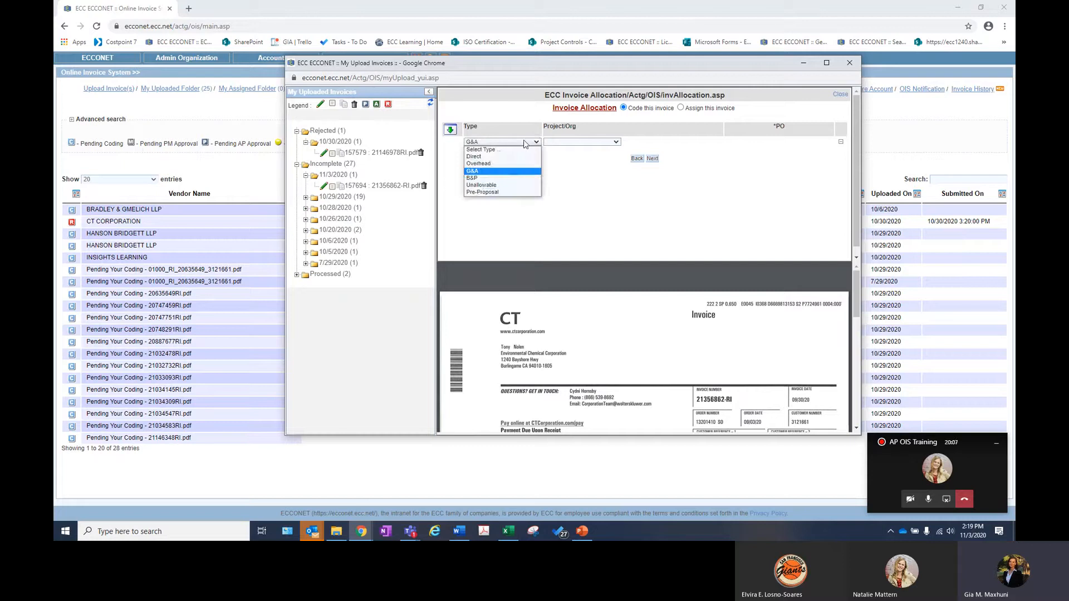
{"action": "left_click", "coordinate": [522, 172]}
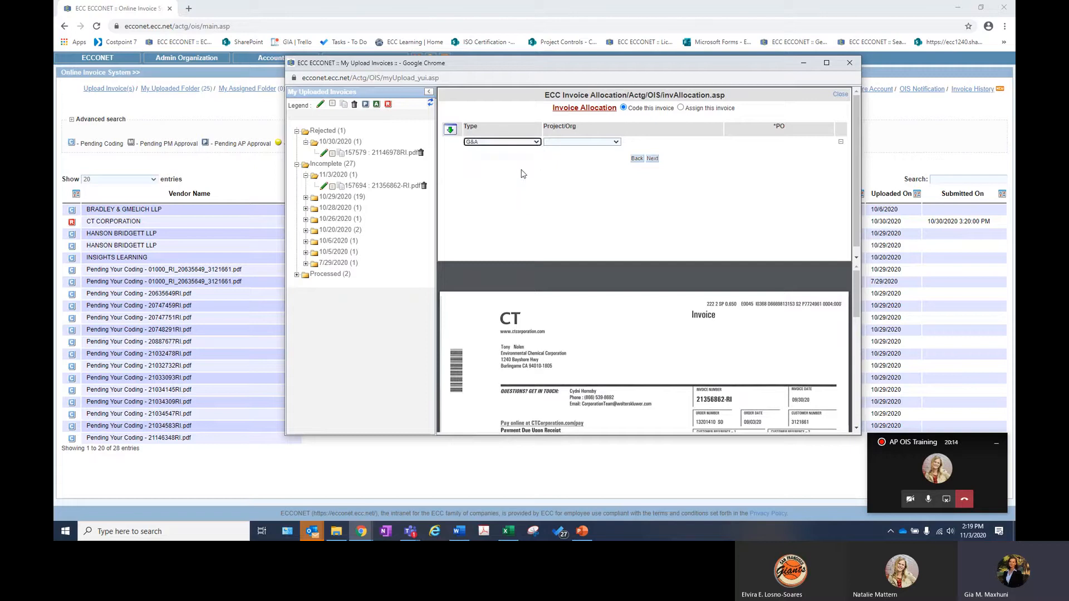
{"action": "left_click", "coordinate": [598, 147]}
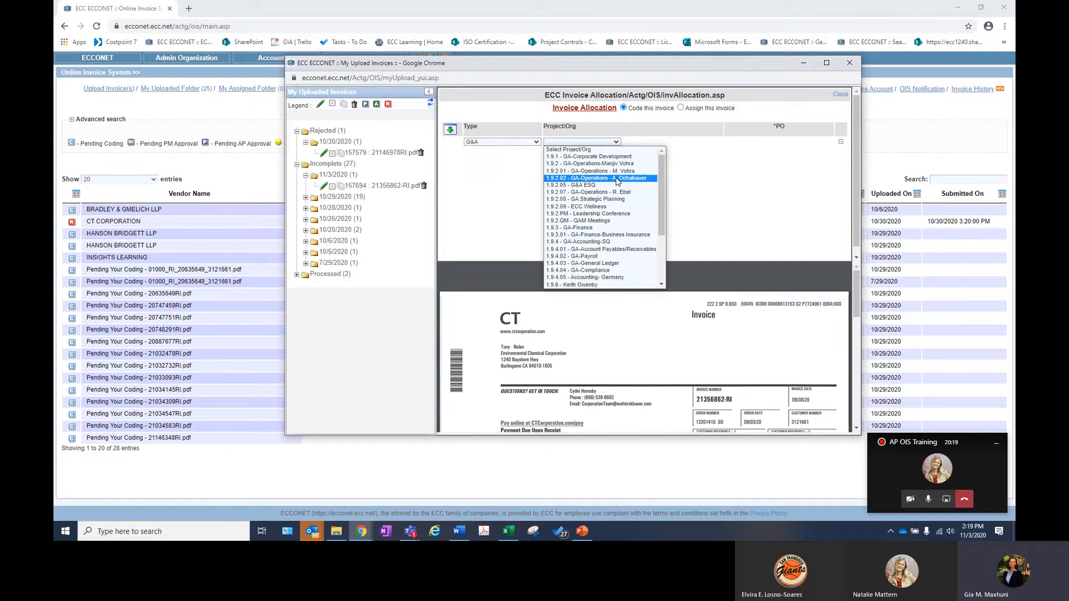
{"action": "left_click", "coordinate": [608, 230]}
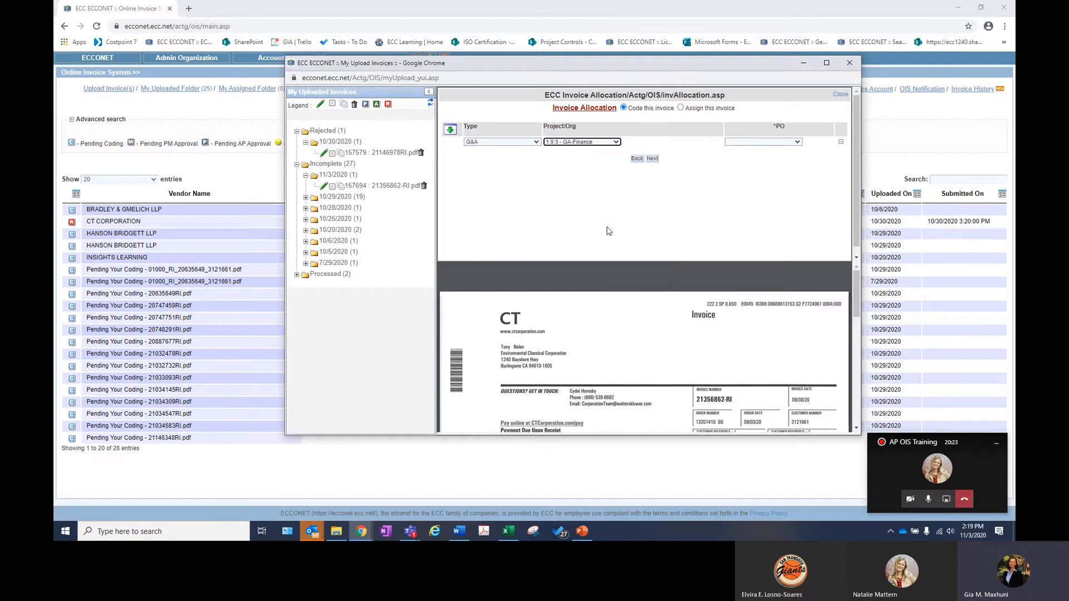
Review the PO choices for the allocation line, leave the PO unselected and continue to the account allocation.
{"action": "left_click", "coordinate": [746, 143]}
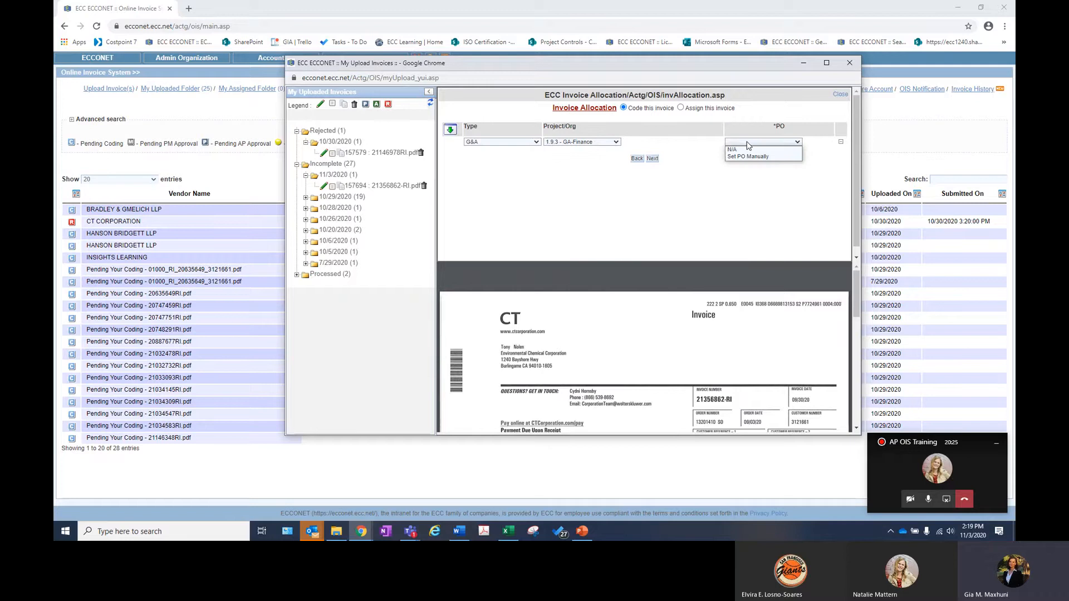
{"action": "left_click", "coordinate": [794, 144]}
{"action": "left_click", "coordinate": [746, 144]}
{"action": "left_click", "coordinate": [704, 165]}
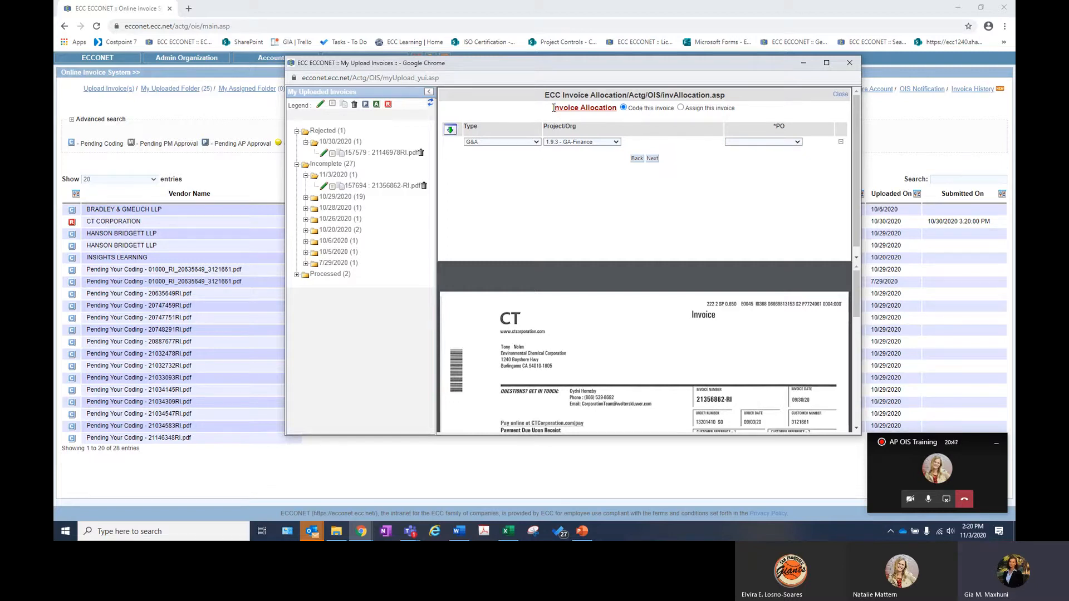
{"action": "left_click_drag", "start_coordinate": [552, 108], "coordinate": [617, 107]}
{"action": "left_click", "coordinate": [623, 116]}
{"action": "left_click", "coordinate": [654, 160]}
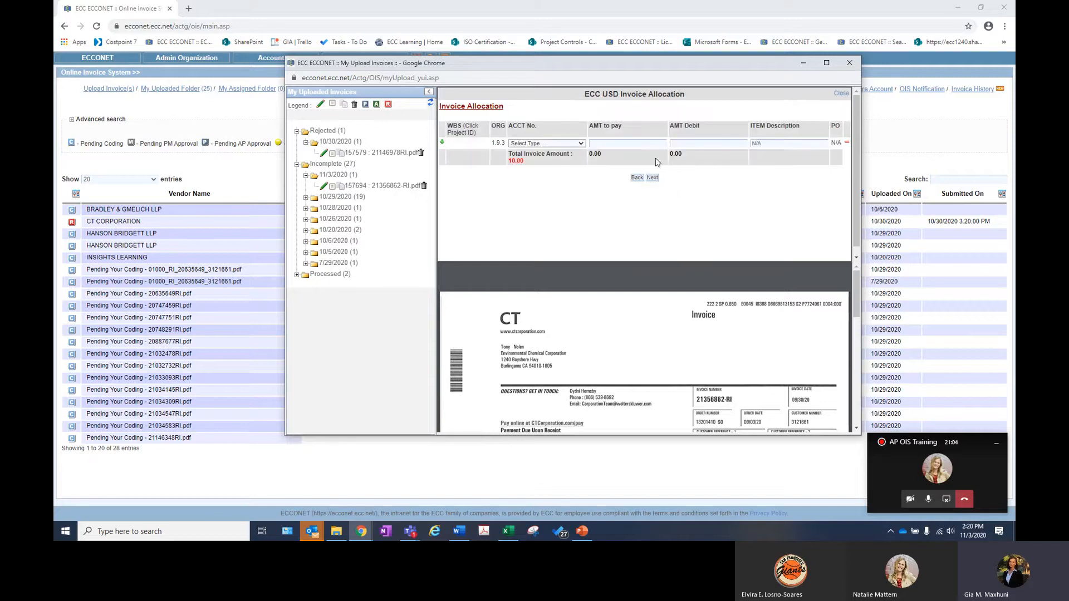
Browse the accounts offered under the Other, Office and Outside Services account types for the allocation line.
{"action": "left_click", "coordinate": [576, 143]}
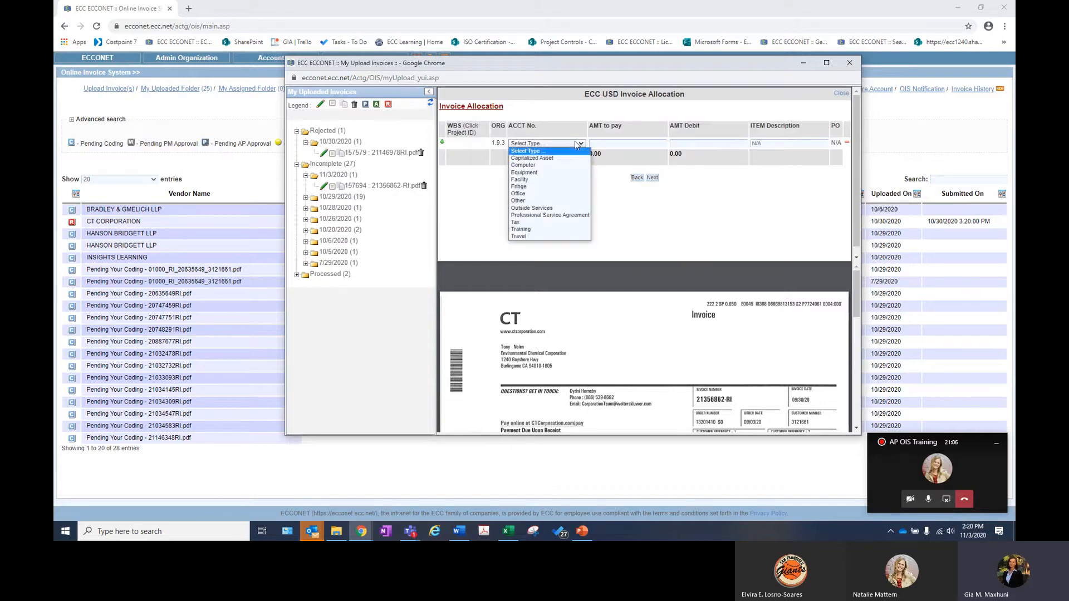
{"action": "left_click", "coordinate": [562, 205]}
{"action": "left_click", "coordinate": [555, 166]}
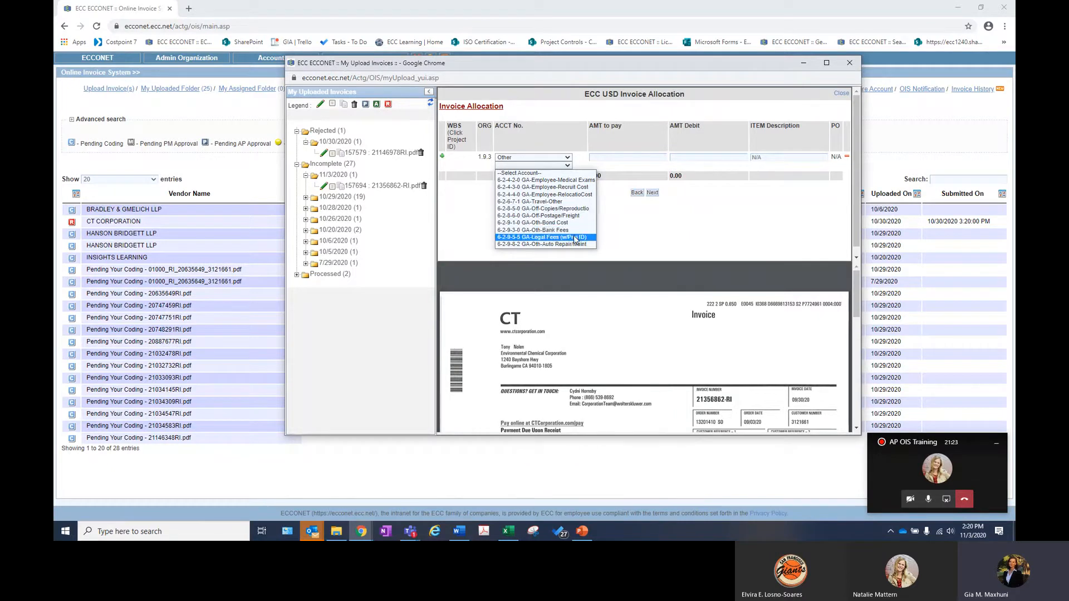
{"action": "left_click", "coordinate": [559, 158]}
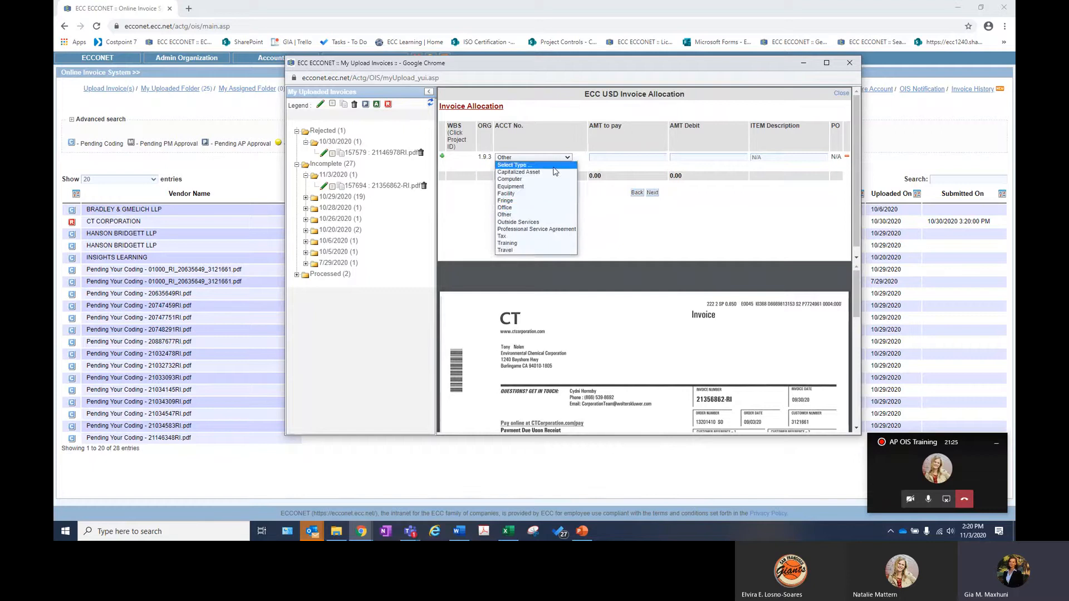
{"action": "left_click", "coordinate": [549, 208]}
{"action": "left_click", "coordinate": [548, 166]}
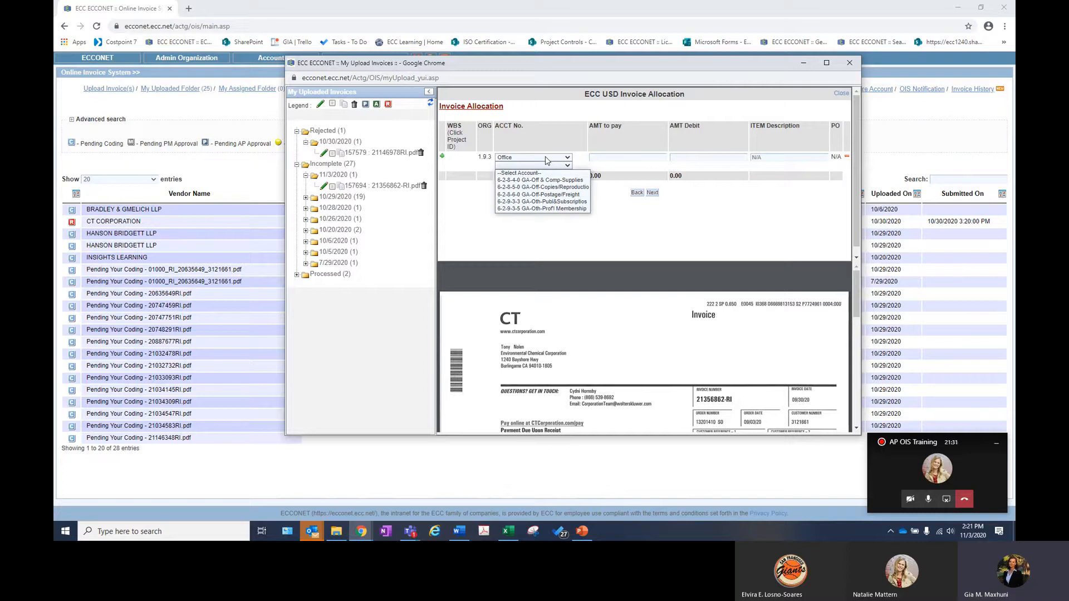
{"action": "left_click", "coordinate": [546, 158]}
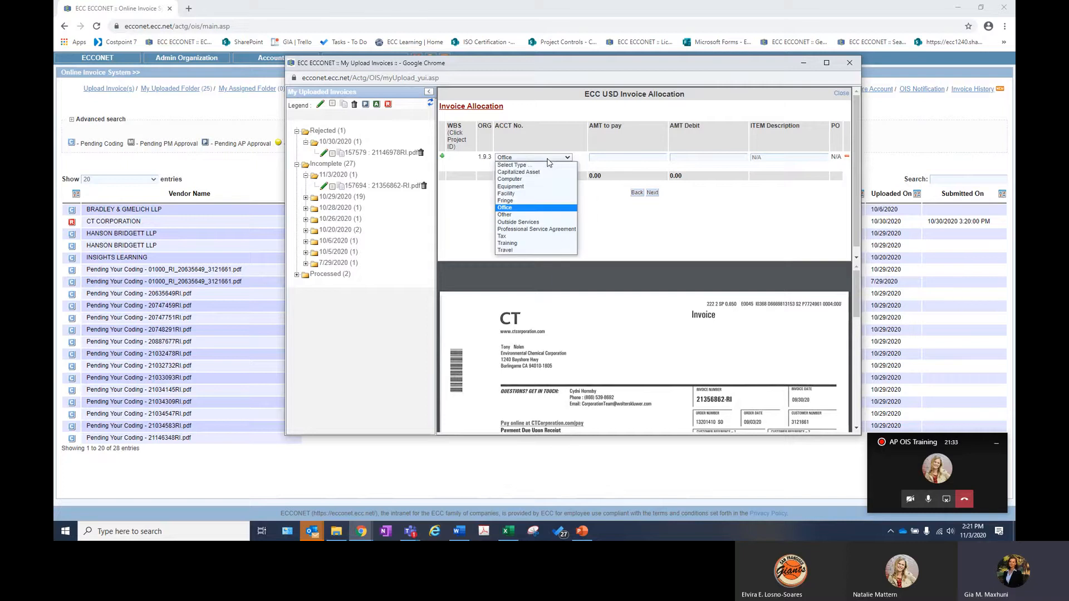
{"action": "left_click", "coordinate": [538, 222]}
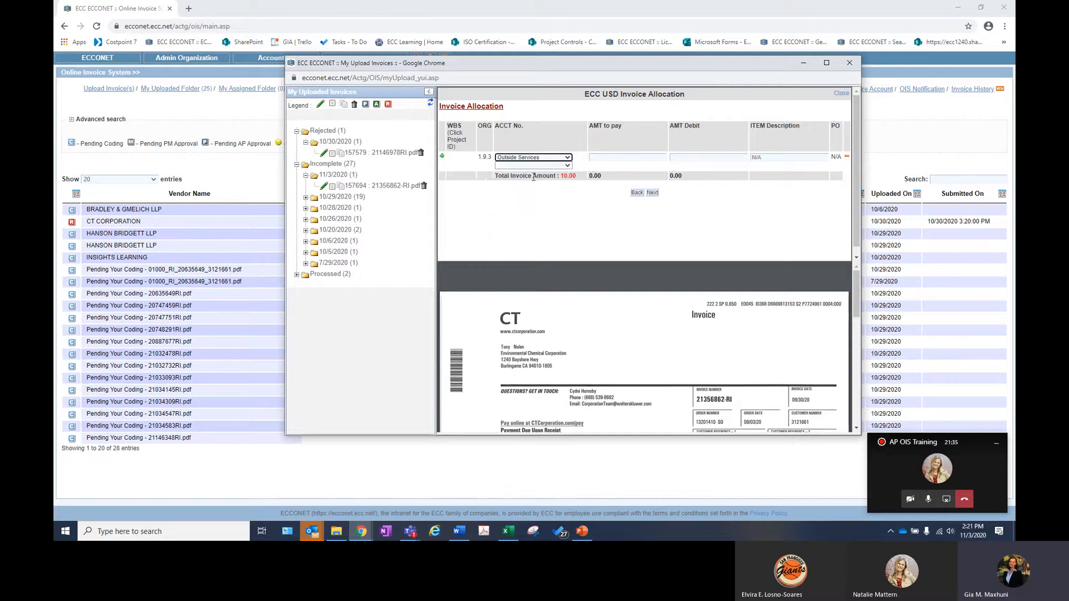
{"action": "left_click", "coordinate": [537, 166]}
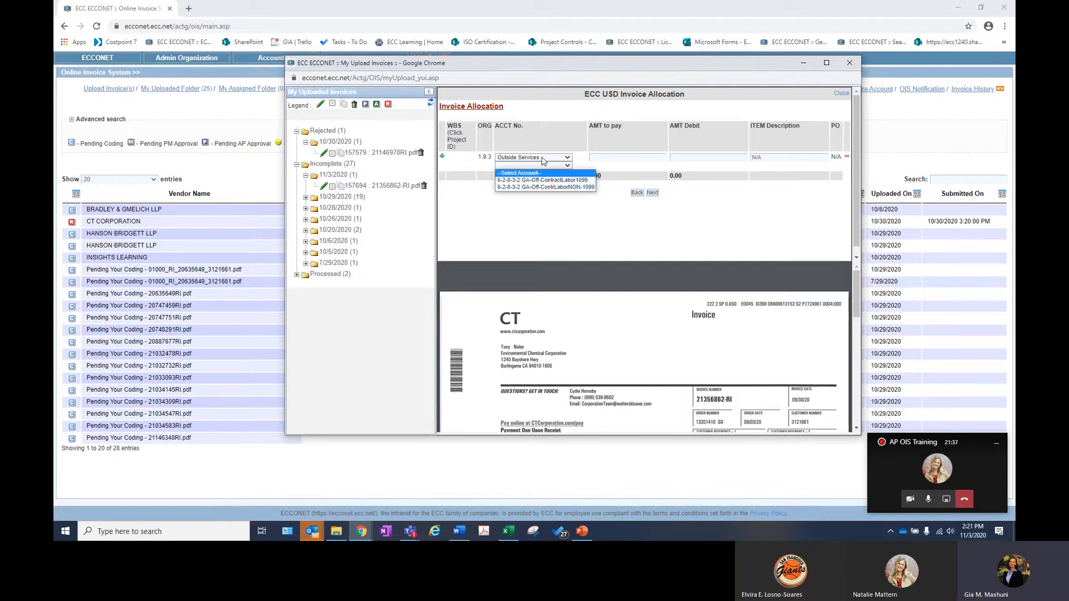
Set the allocation line's account type to Tax and its account to 6-2-9-8-0 GA-Taxes.
{"action": "left_click", "coordinate": [541, 158]}
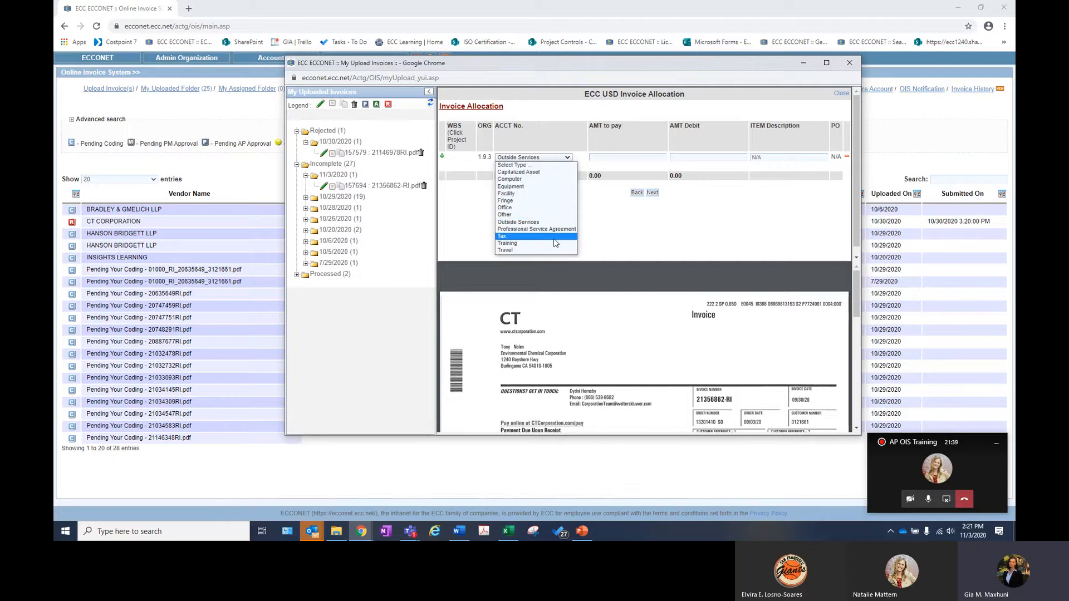
{"action": "left_click", "coordinate": [555, 237]}
{"action": "left_click", "coordinate": [536, 167]}
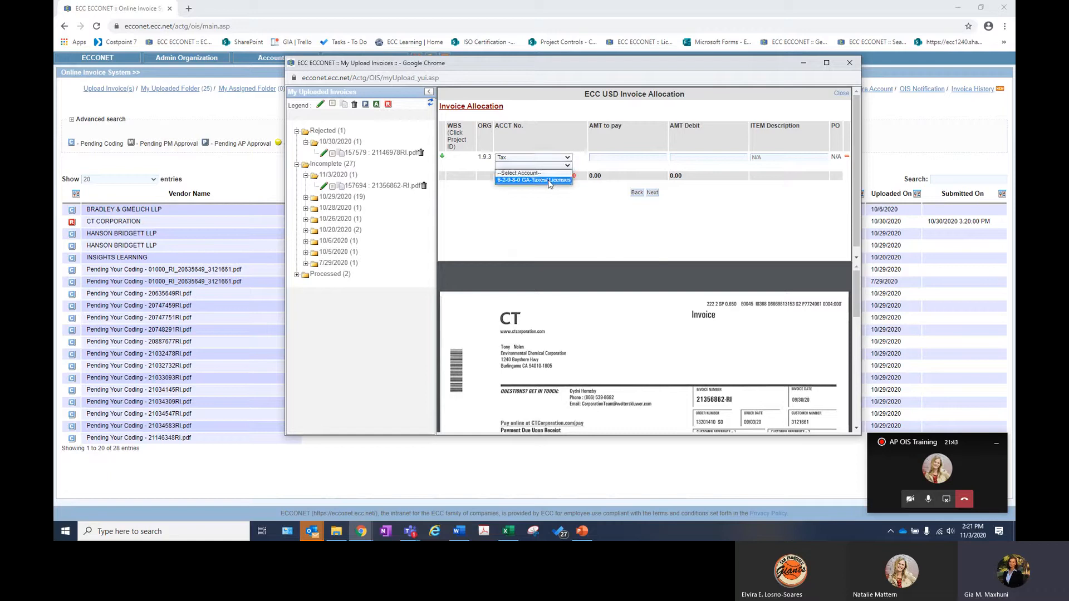
{"action": "left_click", "coordinate": [550, 181]}
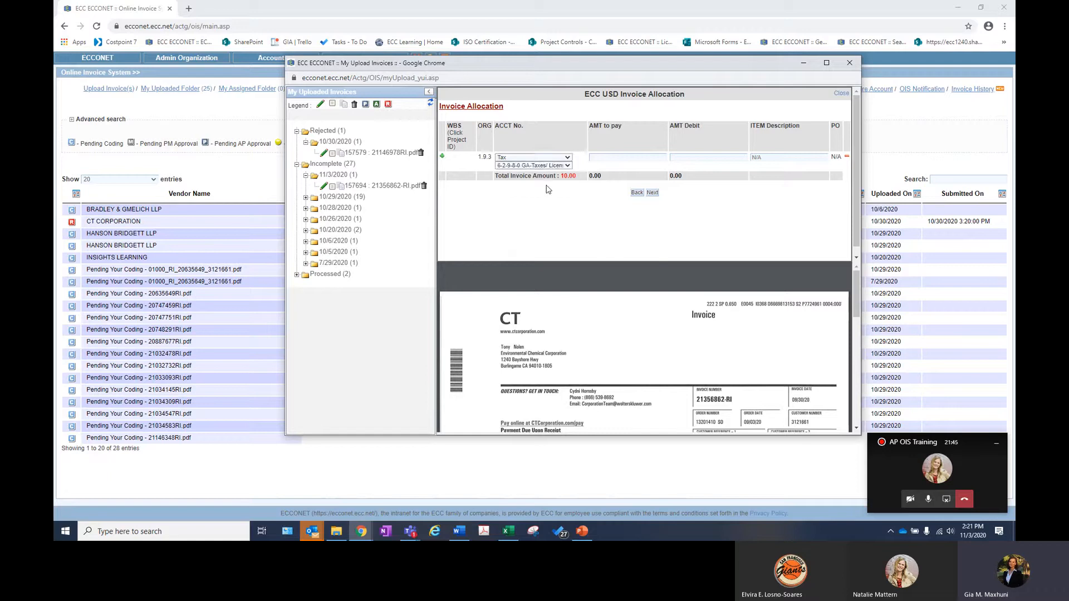
Check the total amount due on the invoice PDF and enter 10 as the amount to pay.
{"action": "left_click", "coordinate": [617, 158]}
{"action": "left_click", "coordinate": [650, 341]}
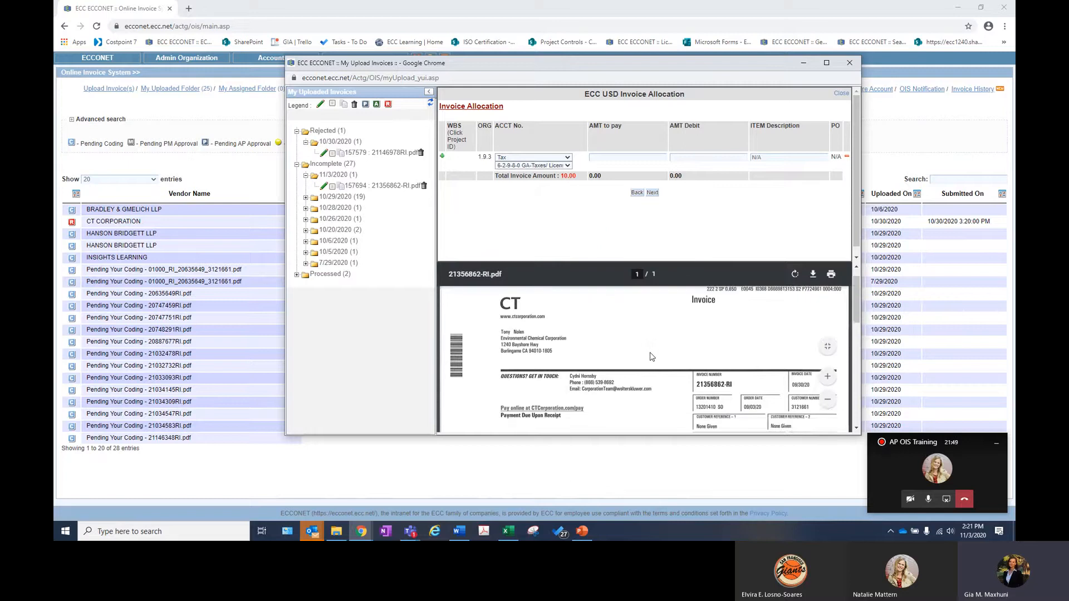
{"action": "scroll", "coordinate": [651, 351], "scroll_direction": "down", "scroll_amount": 5}
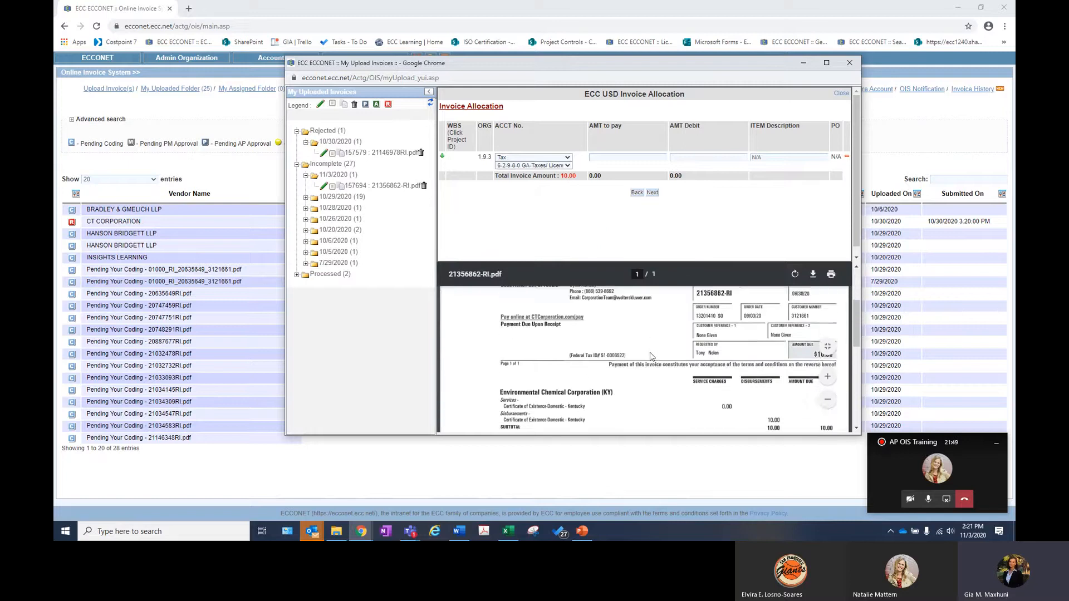
{"action": "left_click", "coordinate": [628, 157]}
{"action": "type", "text": "10"}
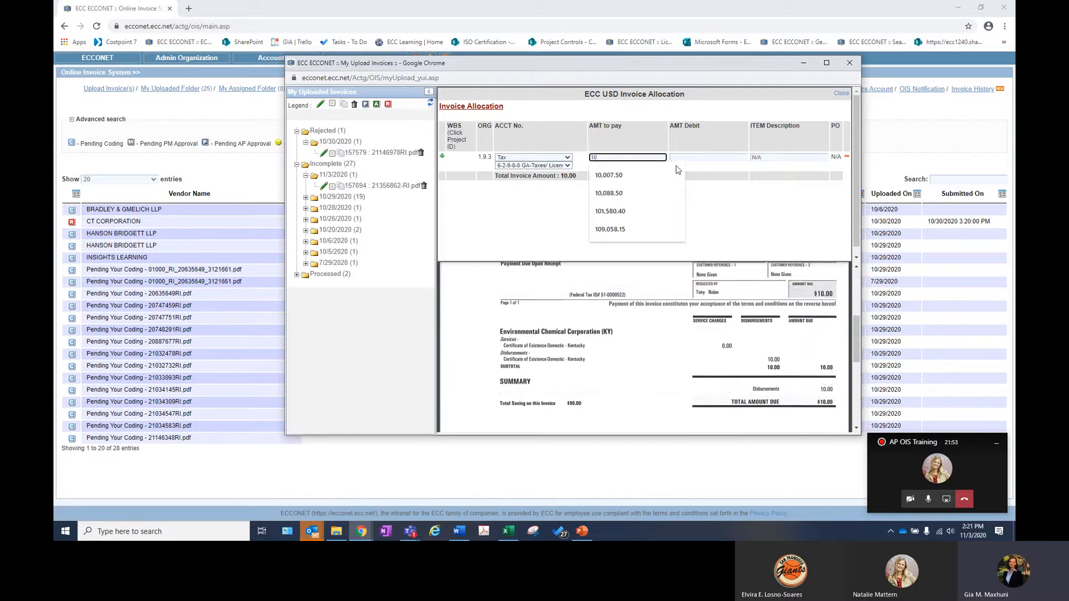
{"action": "left_click", "coordinate": [604, 176]}
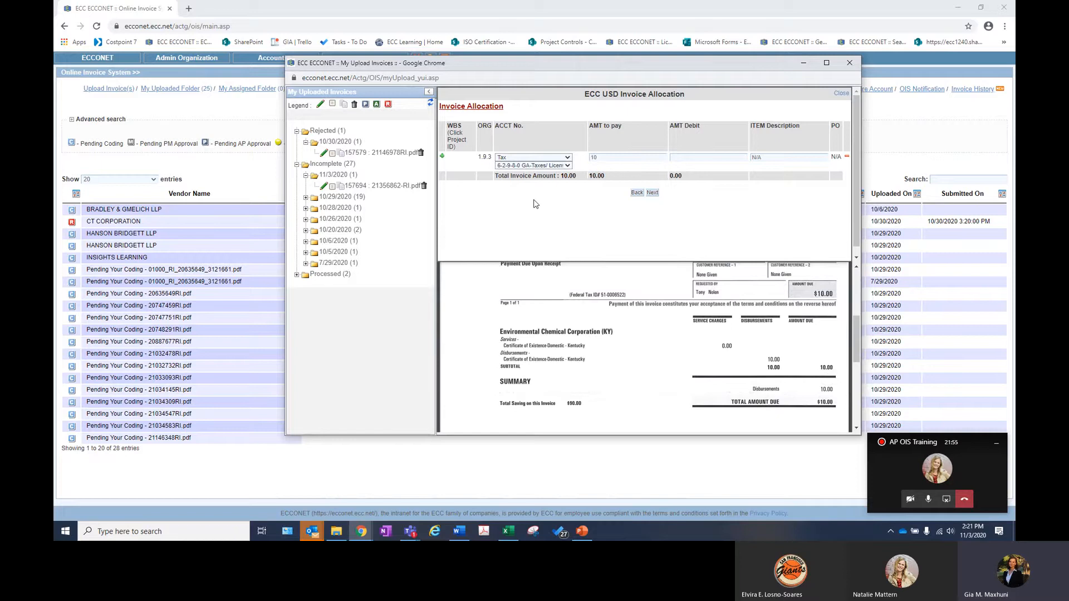
Replace the amount to pay with a mismatching 12 and try to proceed, dismissing any alert.
{"action": "left_click_drag", "start_coordinate": [604, 156], "coordinate": [569, 158]}
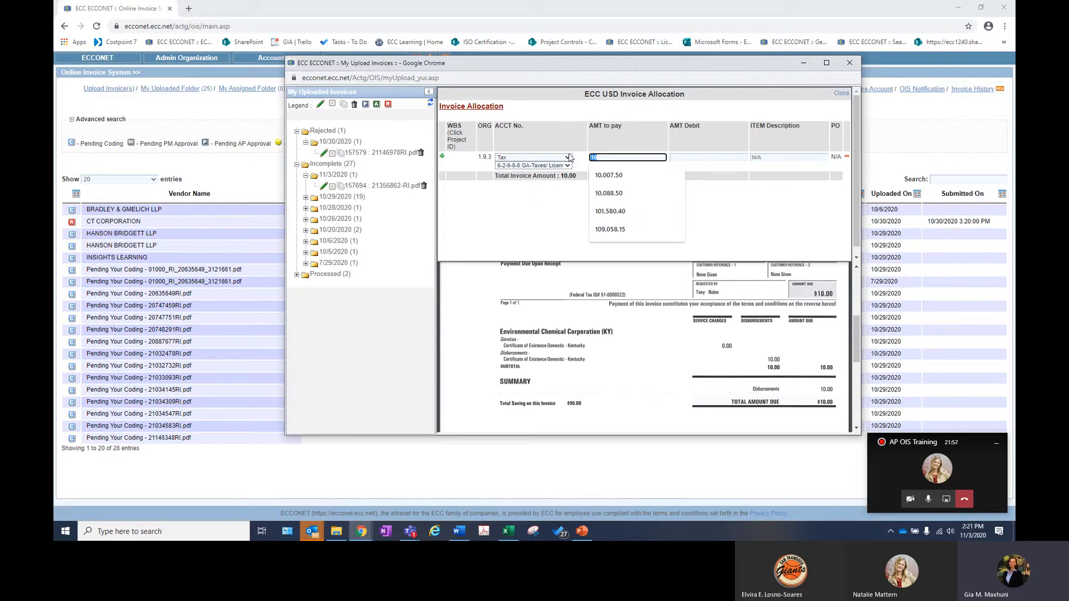
{"action": "key", "text": "BackSpace"}
{"action": "left_click", "coordinate": [604, 194]}
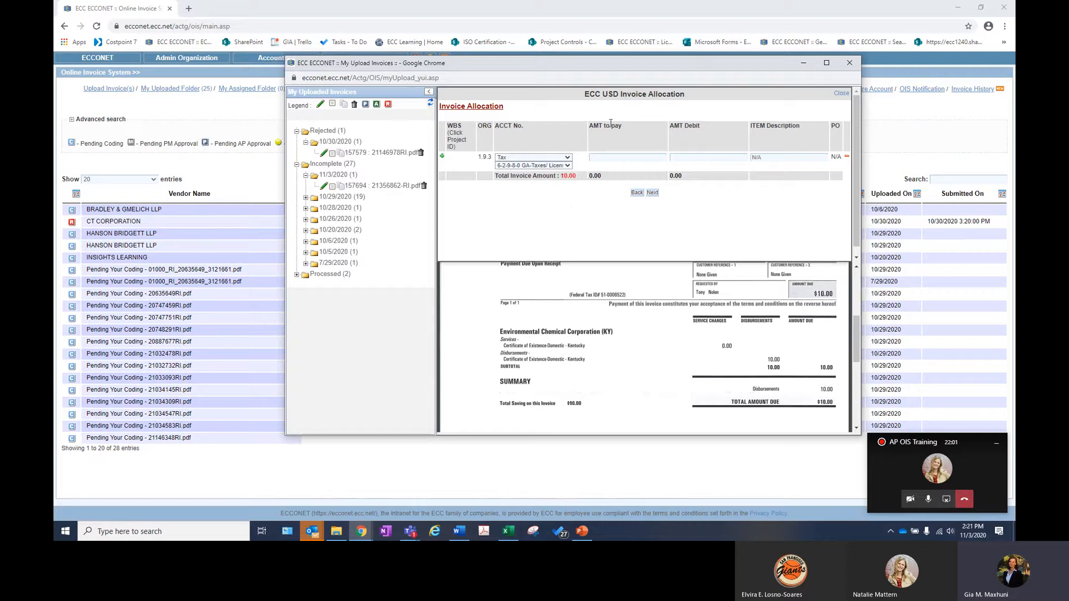
{"action": "left_click", "coordinate": [616, 156]}
{"action": "type", "text": "12"}
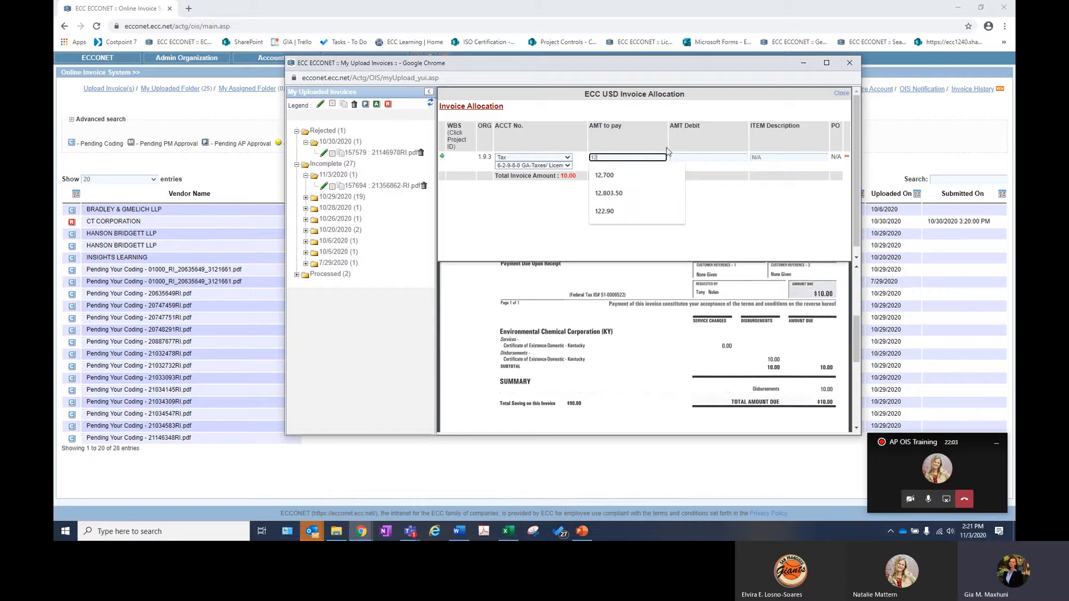
{"action": "left_click", "coordinate": [755, 217]}
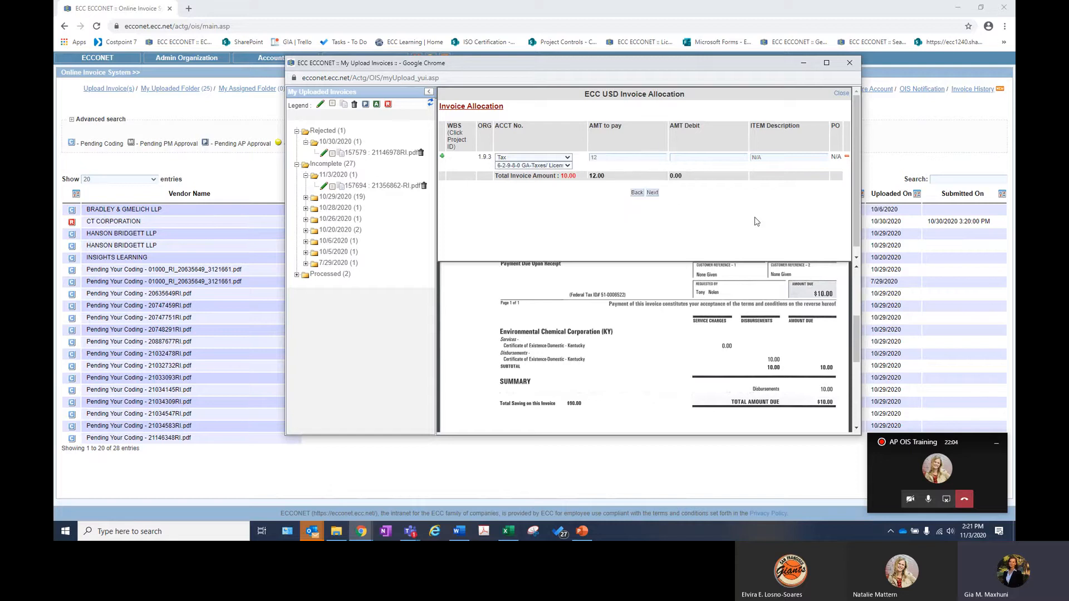
{"action": "left_click", "coordinate": [651, 193]}
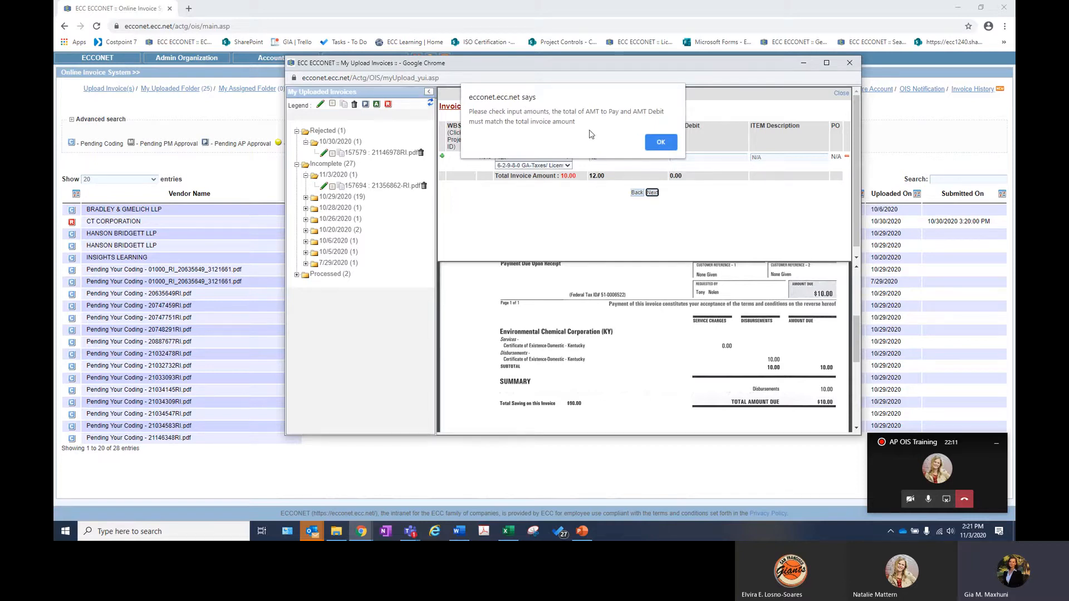
{"action": "left_click", "coordinate": [661, 143]}
Set the amount to pay to 10 to match the invoice total and proceed to the final review.
{"action": "left_click", "coordinate": [619, 158]}
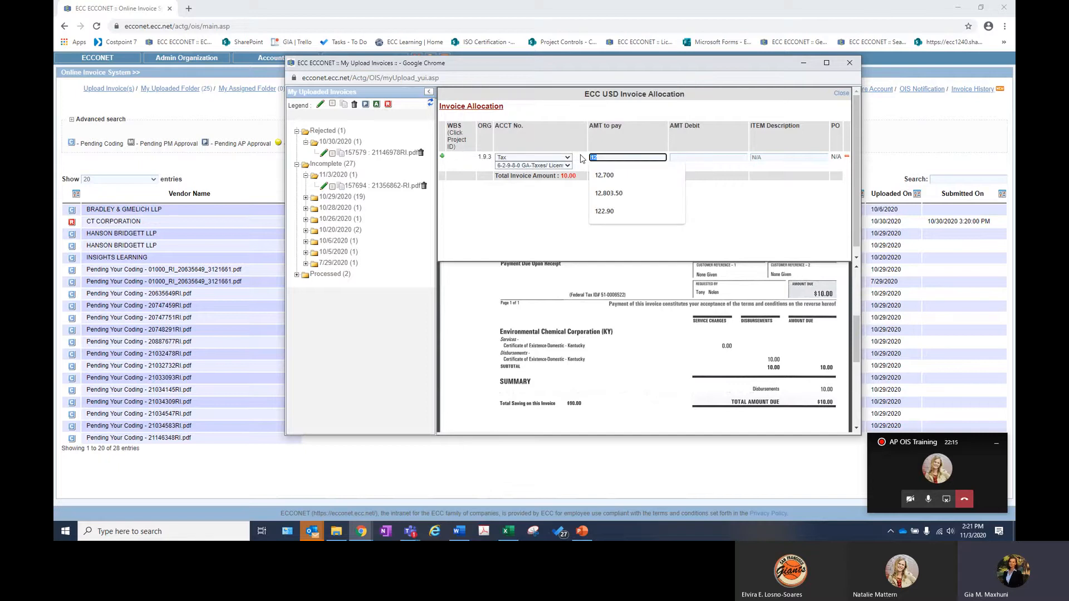
{"action": "type", "text": "10"}
{"action": "key", "text": "Tab"}
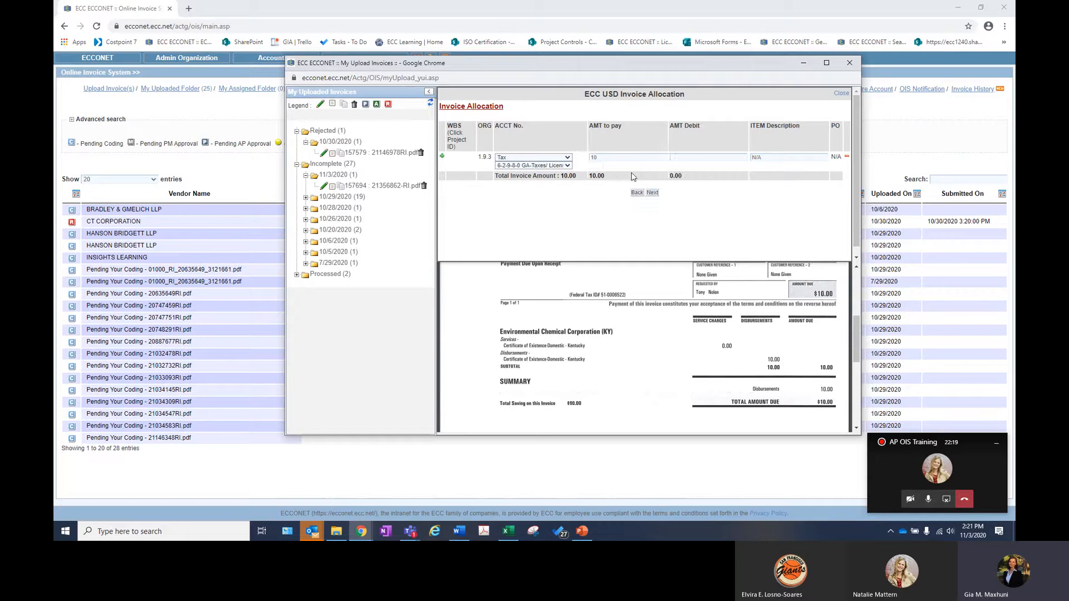
{"action": "left_click", "coordinate": [653, 193]}
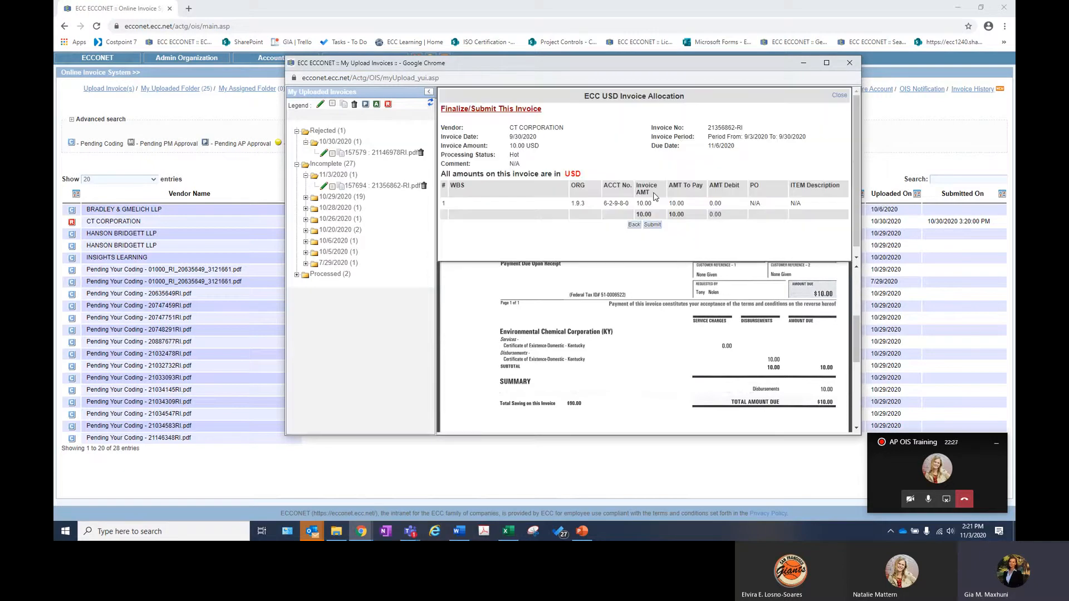
Review the invoice's final summary against the PDF and submit the invoice.
{"action": "scroll", "coordinate": [606, 168], "scroll_direction": "down", "scroll_amount": 1}
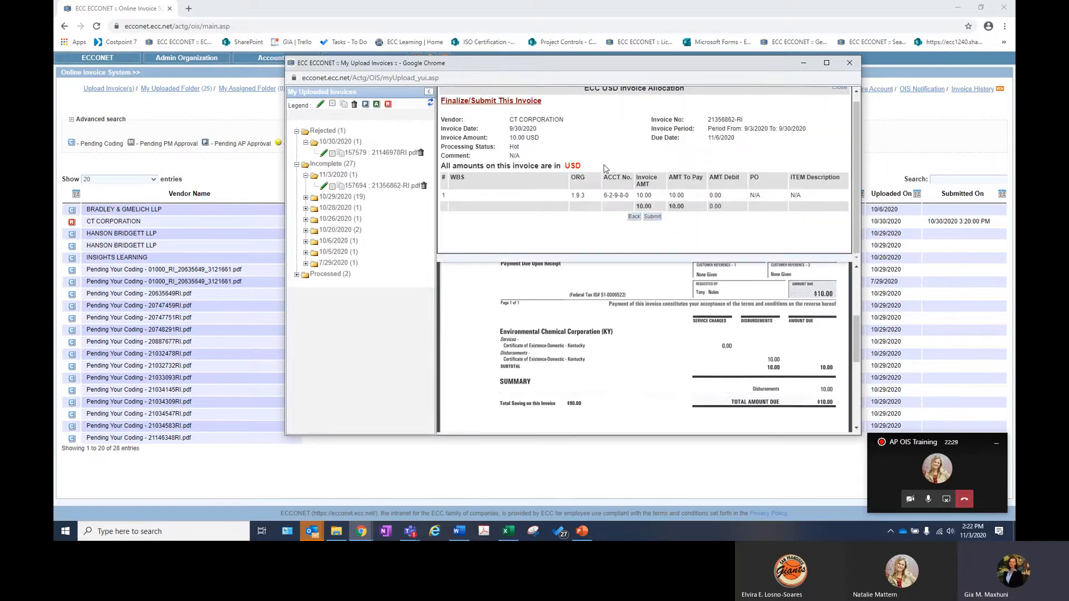
{"action": "scroll", "coordinate": [605, 168], "scroll_direction": "up", "scroll_amount": 1}
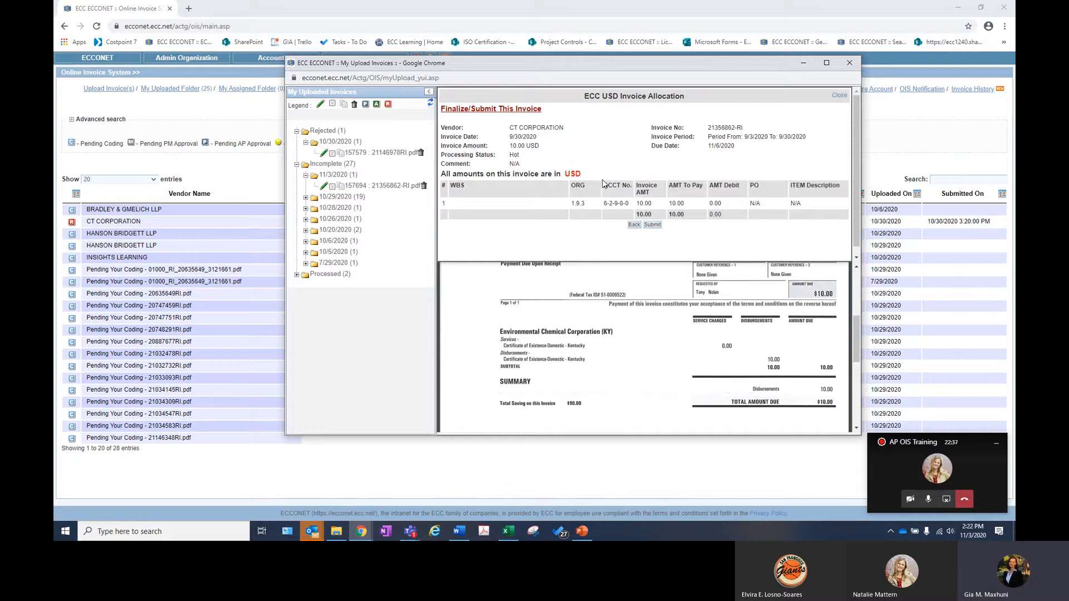
{"action": "left_click_drag", "start_coordinate": [604, 184], "coordinate": [642, 318]}
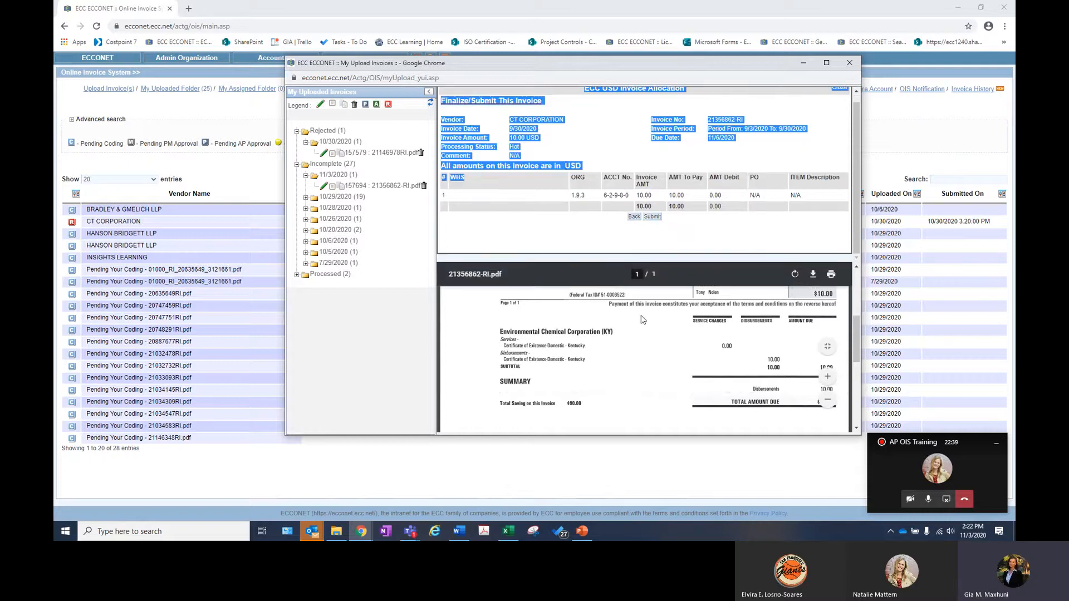
{"action": "left_click", "coordinate": [657, 239]}
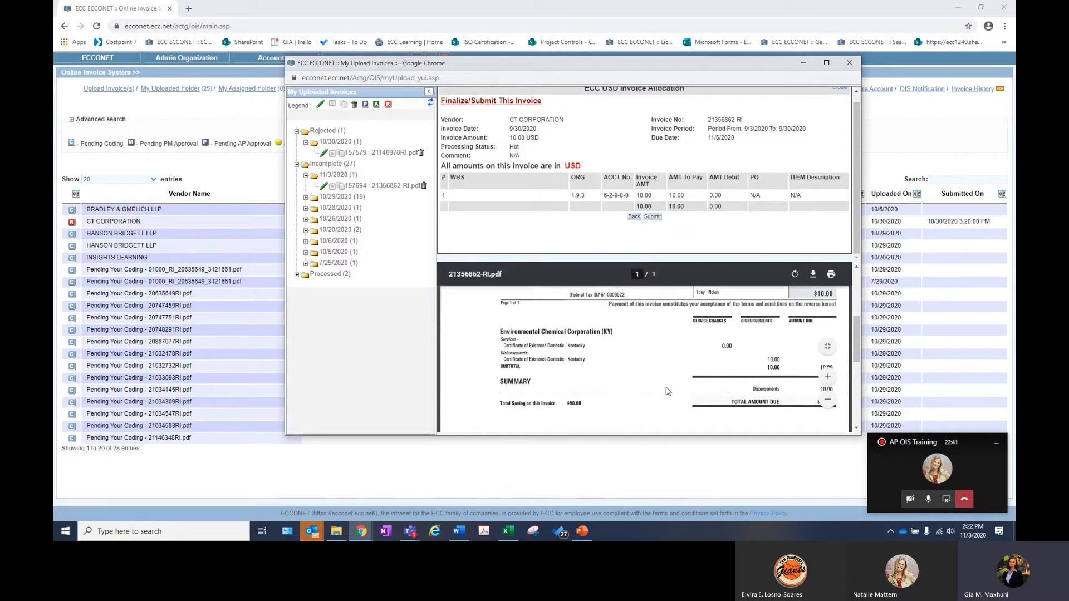
{"action": "scroll", "coordinate": [671, 392], "scroll_direction": "up", "scroll_amount": 3}
{"action": "left_click", "coordinate": [655, 221]}
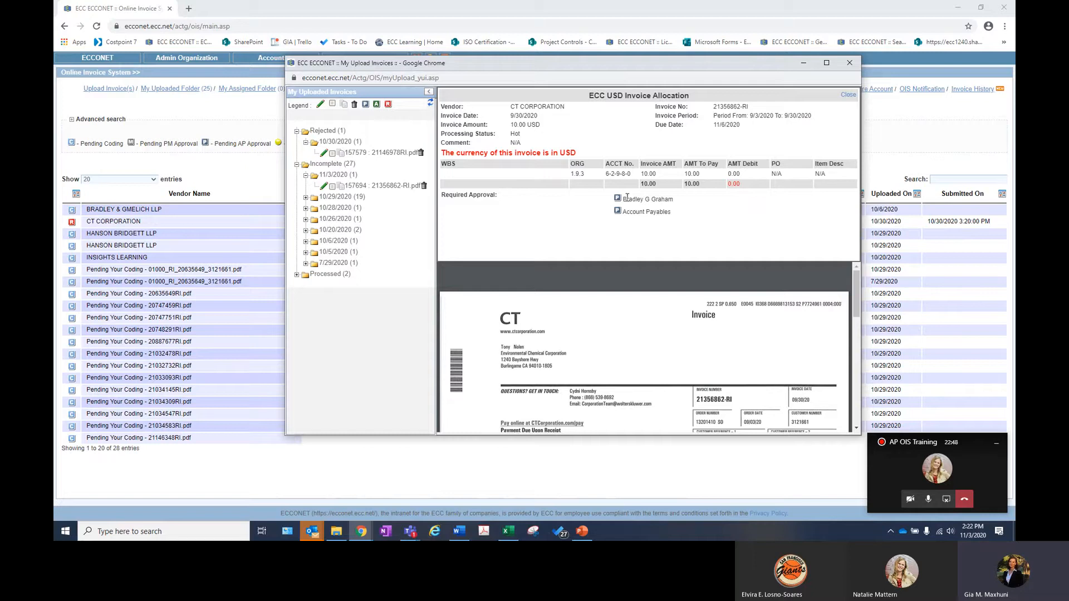
Check the required approvers listed for the submitted invoice and close the uploaded invoices window.
{"action": "left_click_drag", "start_coordinate": [622, 199], "coordinate": [667, 199]}
{"action": "left_click", "coordinate": [674, 200]}
{"action": "left_click", "coordinate": [850, 67]}
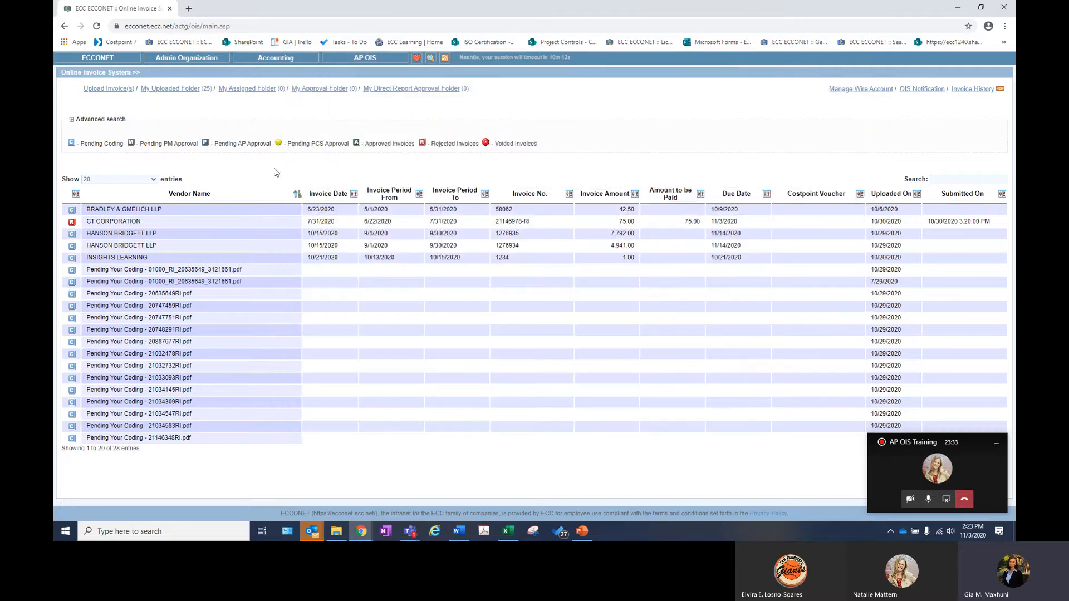
Open the invoice upload window and move it away from the edge of the invoice list.
{"action": "left_click", "coordinate": [306, 22]}
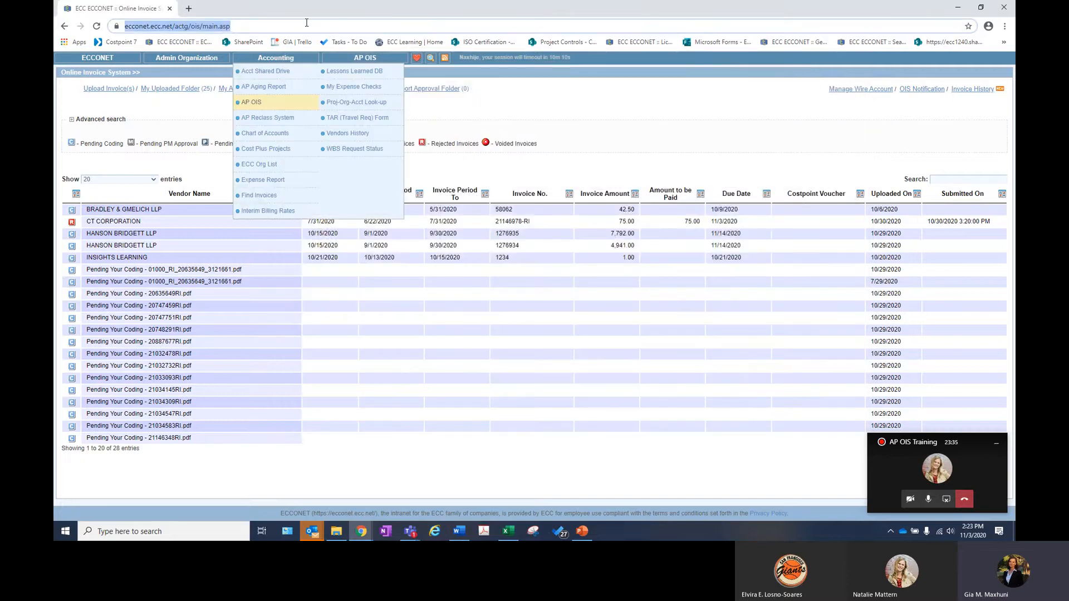
{"action": "left_click", "coordinate": [108, 113]}
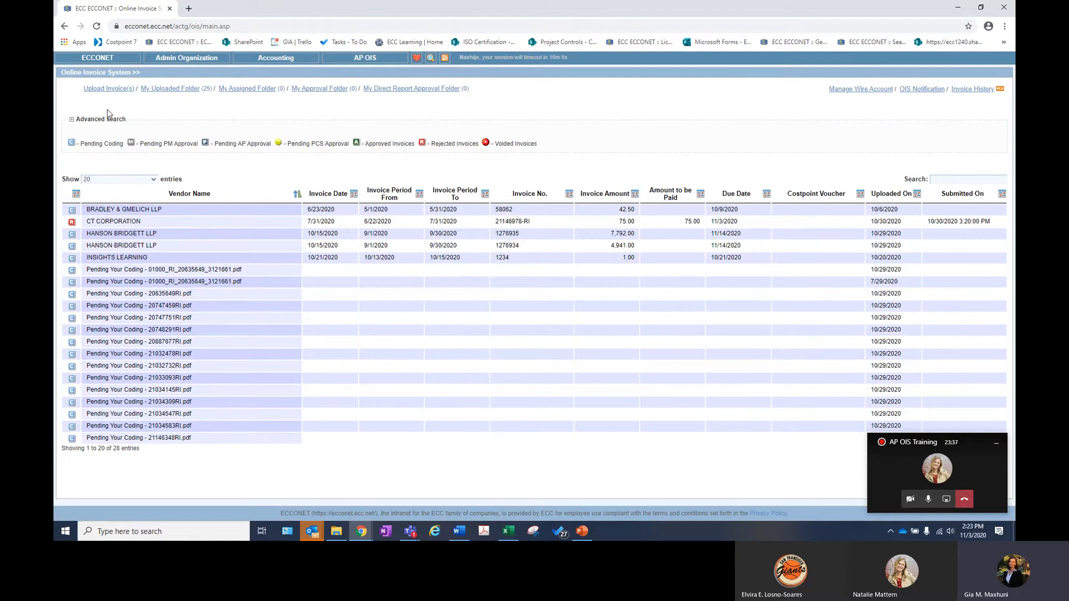
{"action": "left_click", "coordinate": [112, 94]}
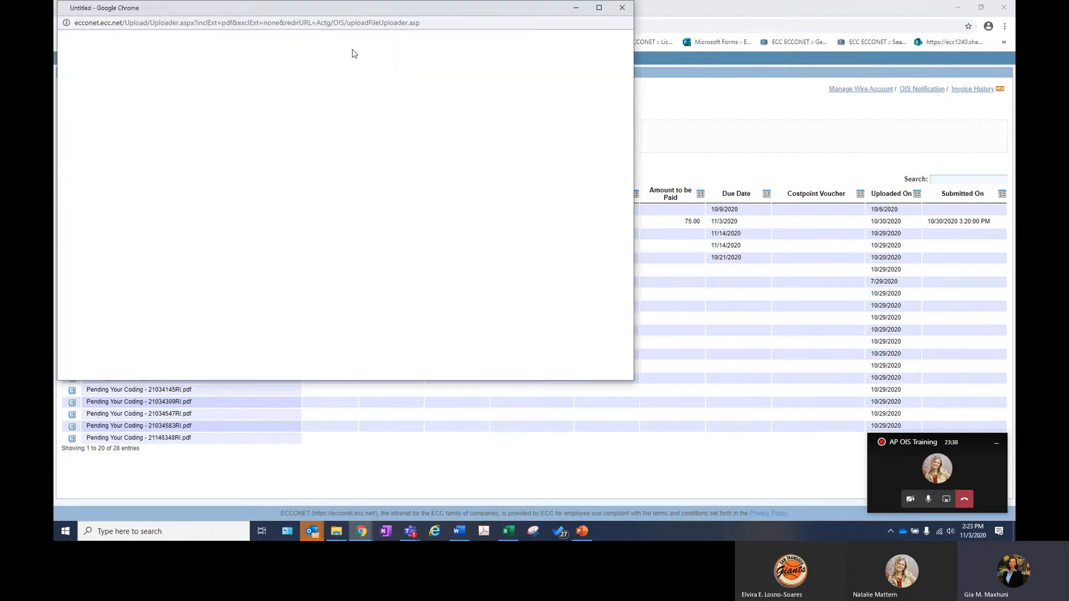
{"action": "left_click_drag", "start_coordinate": [361, 6], "coordinate": [600, 72]}
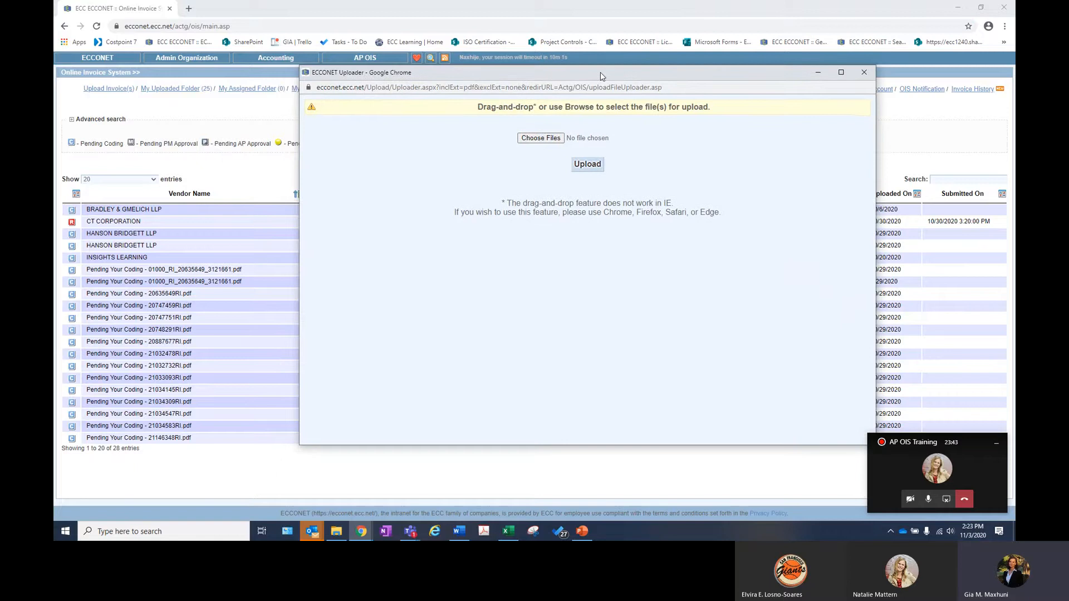
Upload "ECC inv due 11.28" from the PO Pacific Office Automation folder, under 02. Invoices and 02. PO in OneDrive - ECC.
{"action": "left_click", "coordinate": [538, 139]}
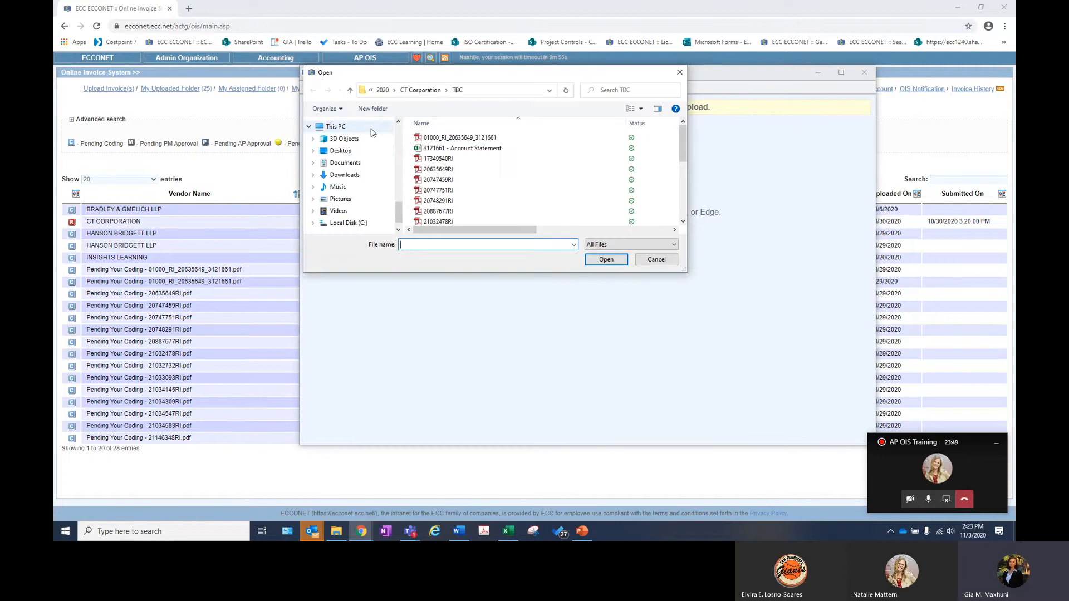
{"action": "scroll", "coordinate": [365, 160], "scroll_direction": "down", "scroll_amount": 3}
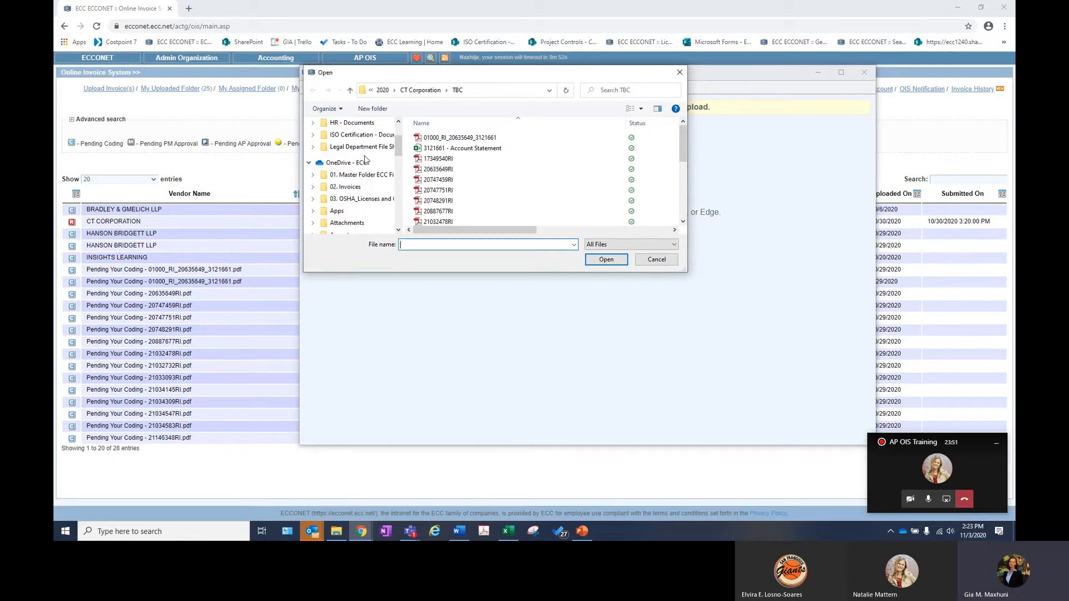
{"action": "left_click", "coordinate": [364, 155]}
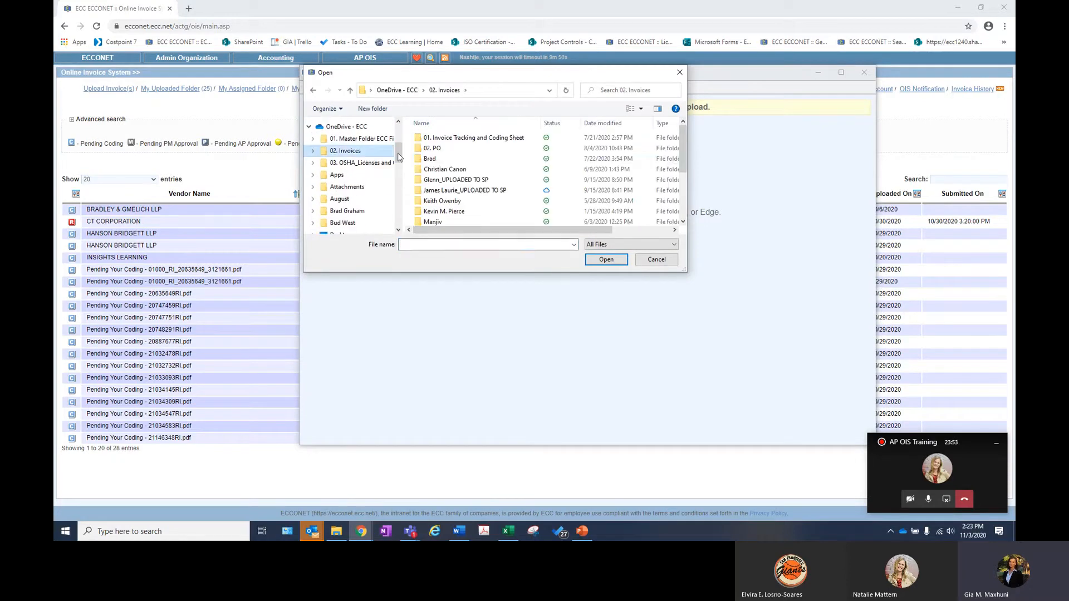
{"action": "double_click", "coordinate": [446, 148]}
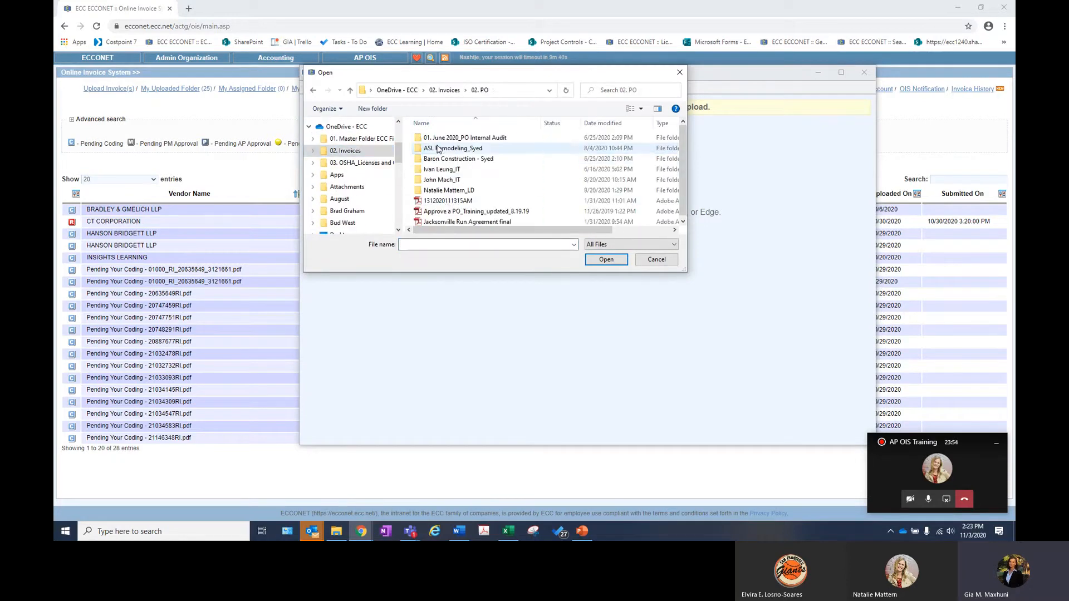
{"action": "double_click", "coordinate": [453, 181]}
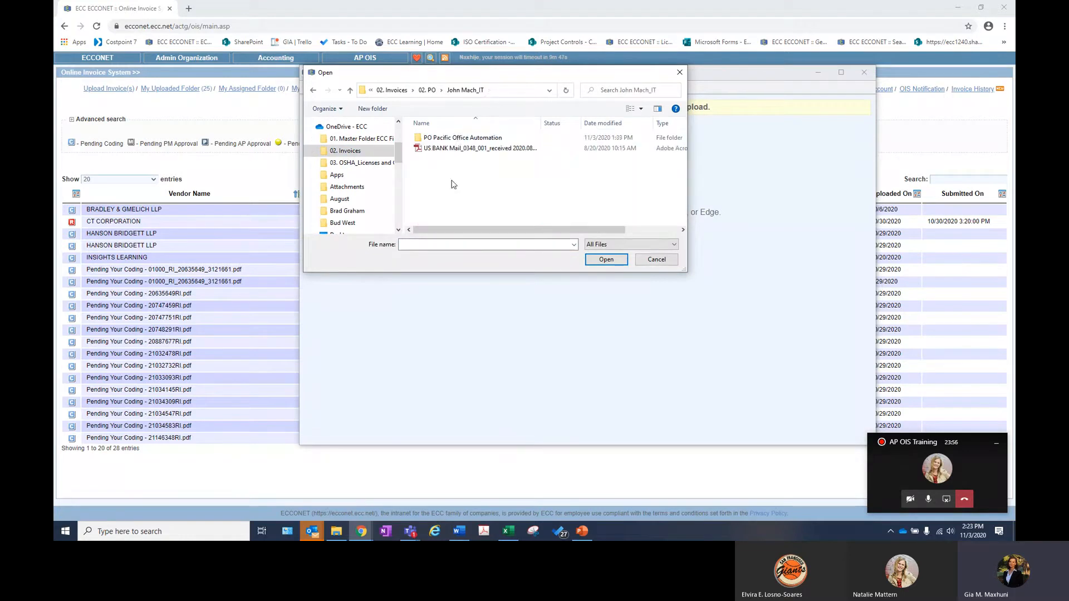
{"action": "double_click", "coordinate": [454, 138]}
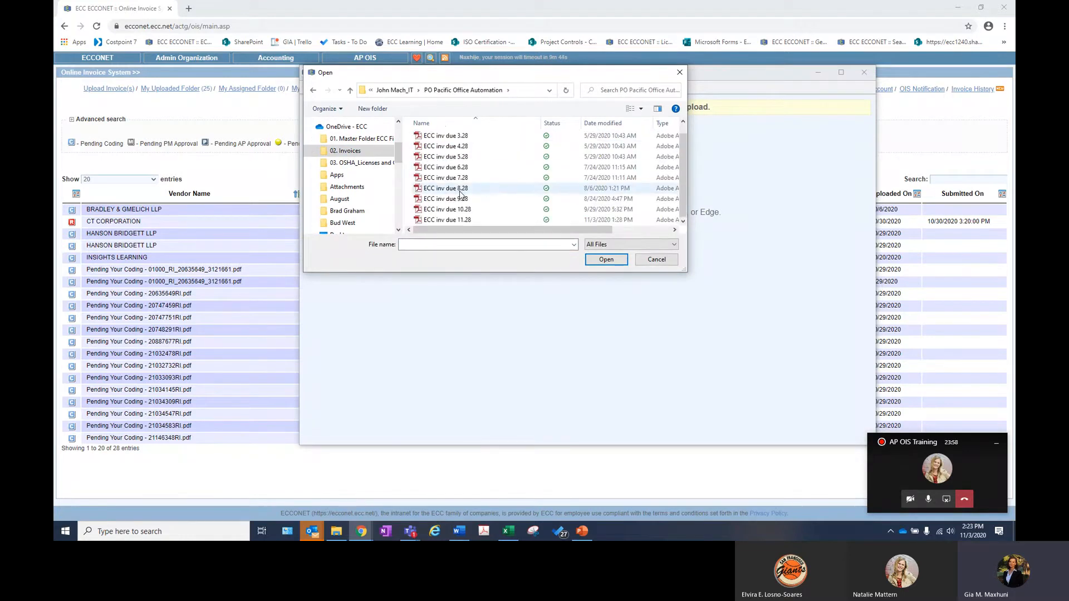
{"action": "double_click", "coordinate": [469, 221]}
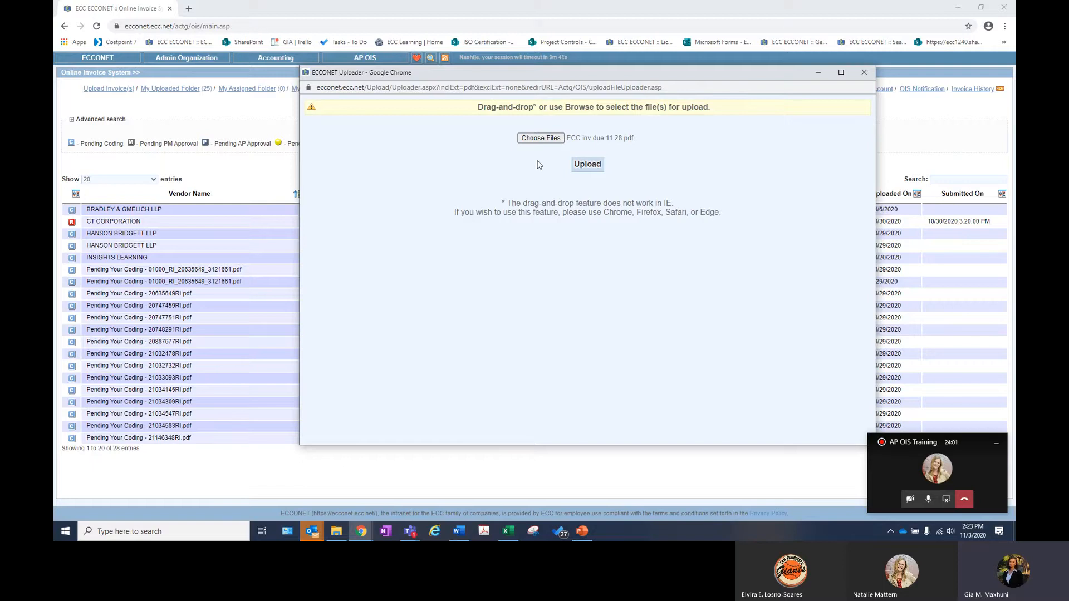
{"action": "left_click", "coordinate": [585, 166]}
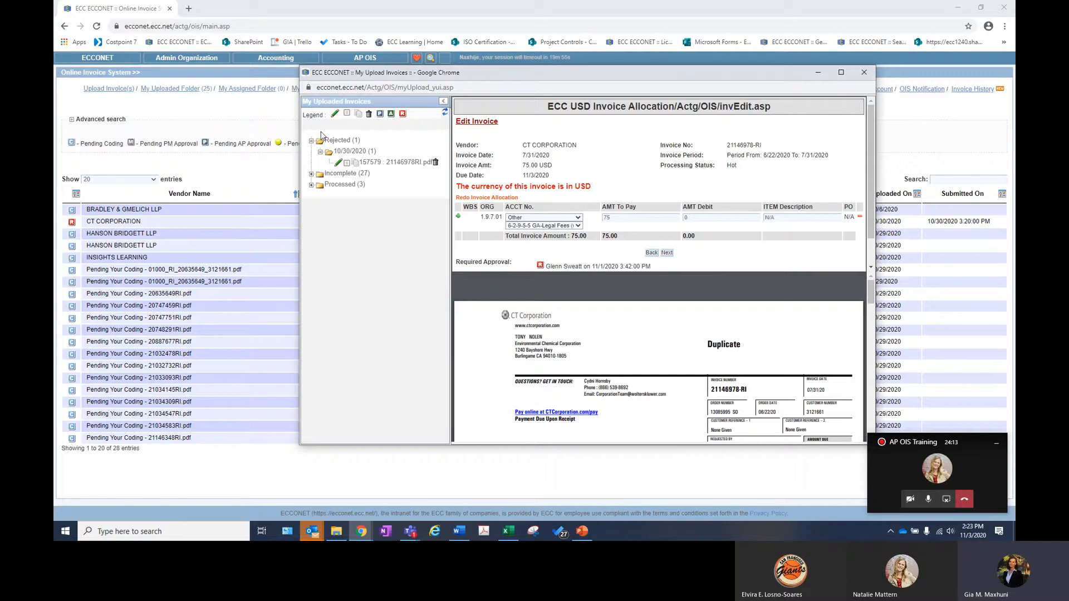
Open the incomplete invoice "ECC inv due 11.28.pdf" uploaded on 11/3/2020 for coding.
{"action": "scroll", "coordinate": [606, 188], "scroll_direction": "down", "scroll_amount": 1}
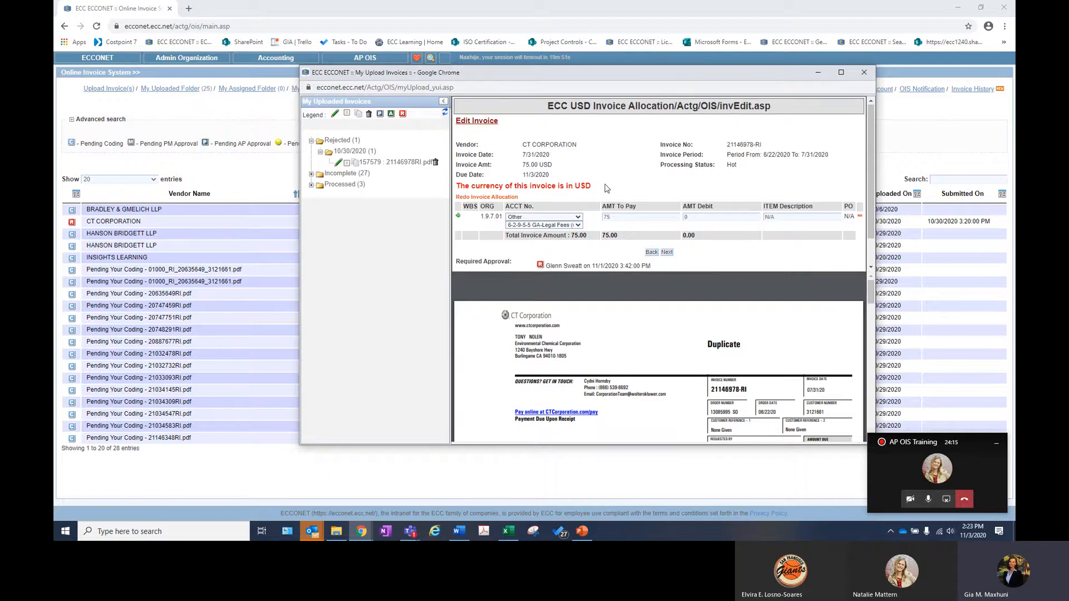
{"action": "scroll", "coordinate": [607, 188], "scroll_direction": "up", "scroll_amount": 1}
{"action": "scroll", "coordinate": [607, 188], "scroll_direction": "down", "scroll_amount": 1}
{"action": "scroll", "coordinate": [606, 188], "scroll_direction": "up", "scroll_amount": 1}
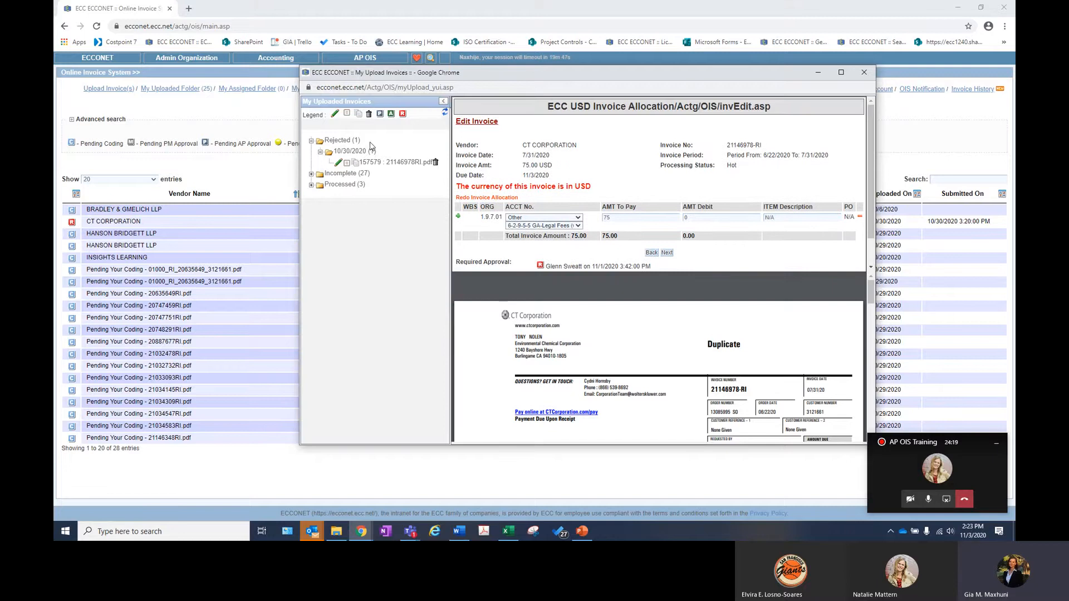
{"action": "left_click", "coordinate": [314, 174]}
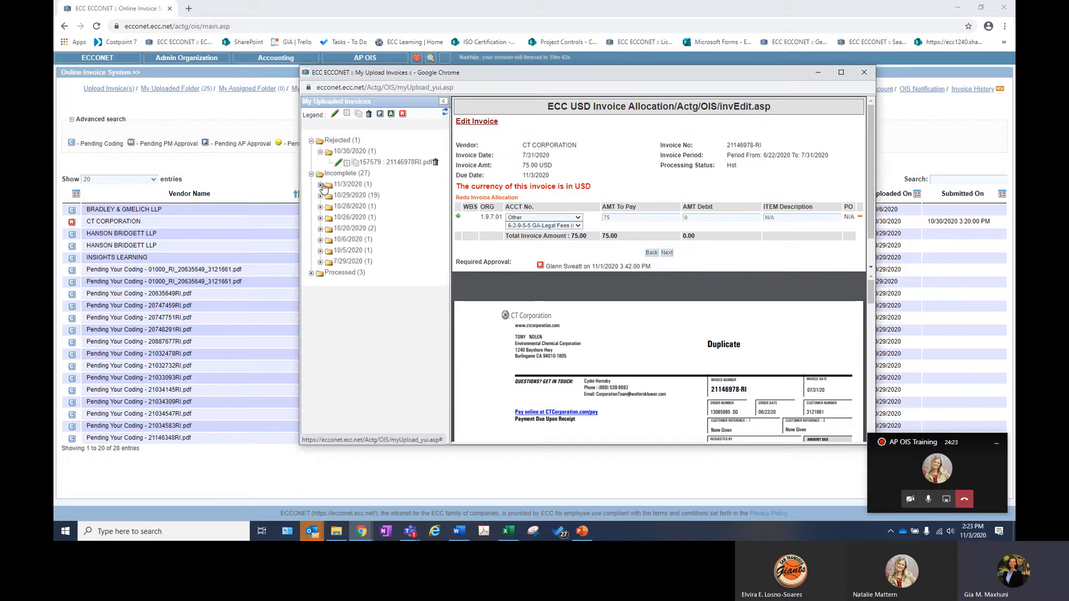
{"action": "left_click", "coordinate": [321, 184]}
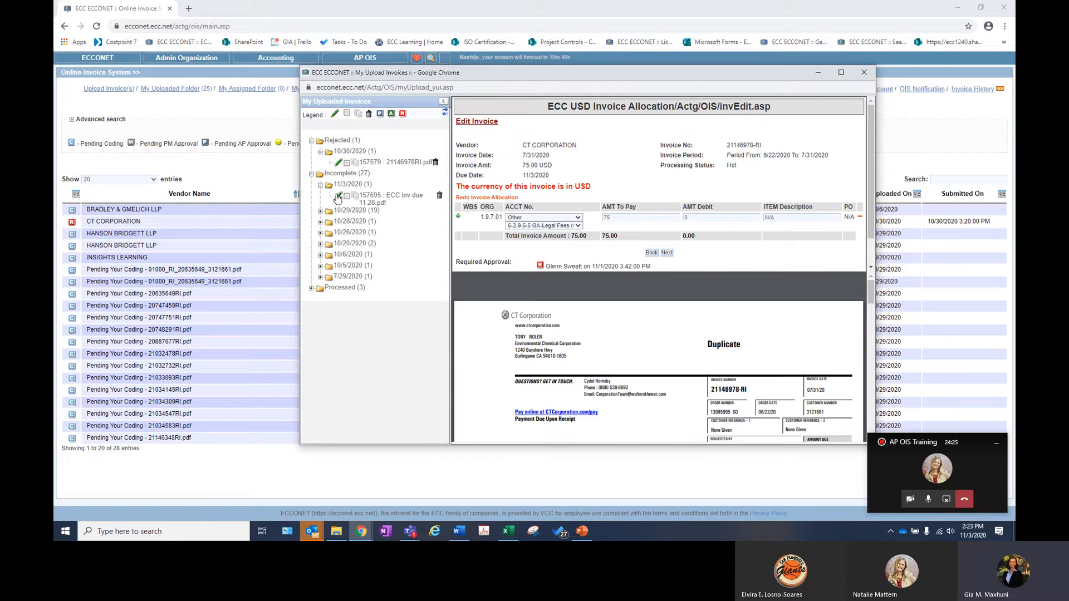
{"action": "left_click", "coordinate": [338, 196]}
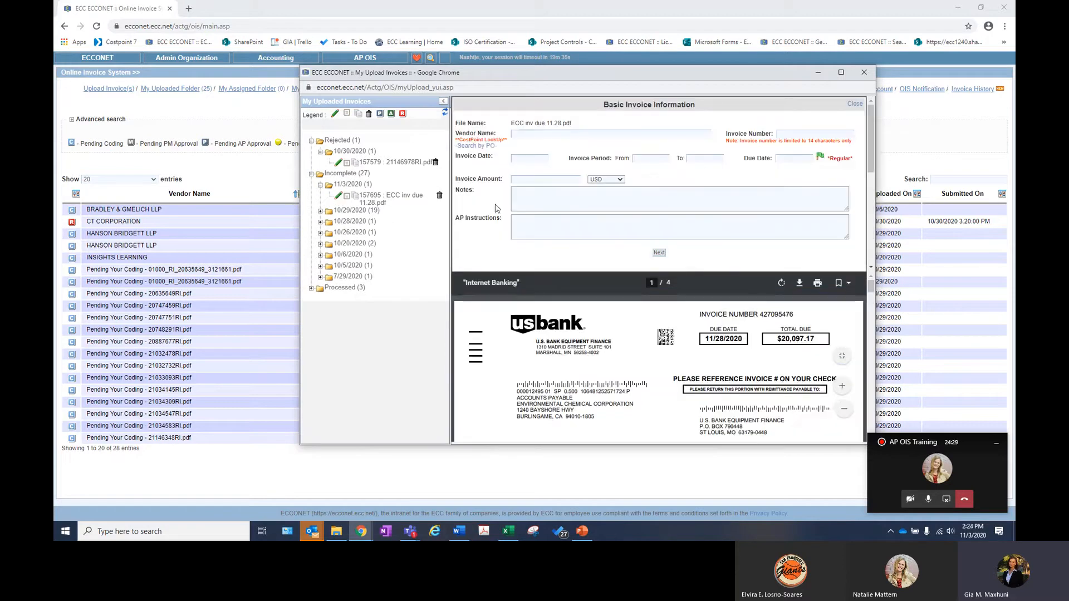
Examine the US Bank invoice PDF beside its empty basic information form and close the uploaded invoices window.
{"action": "left_click", "coordinate": [530, 135]}
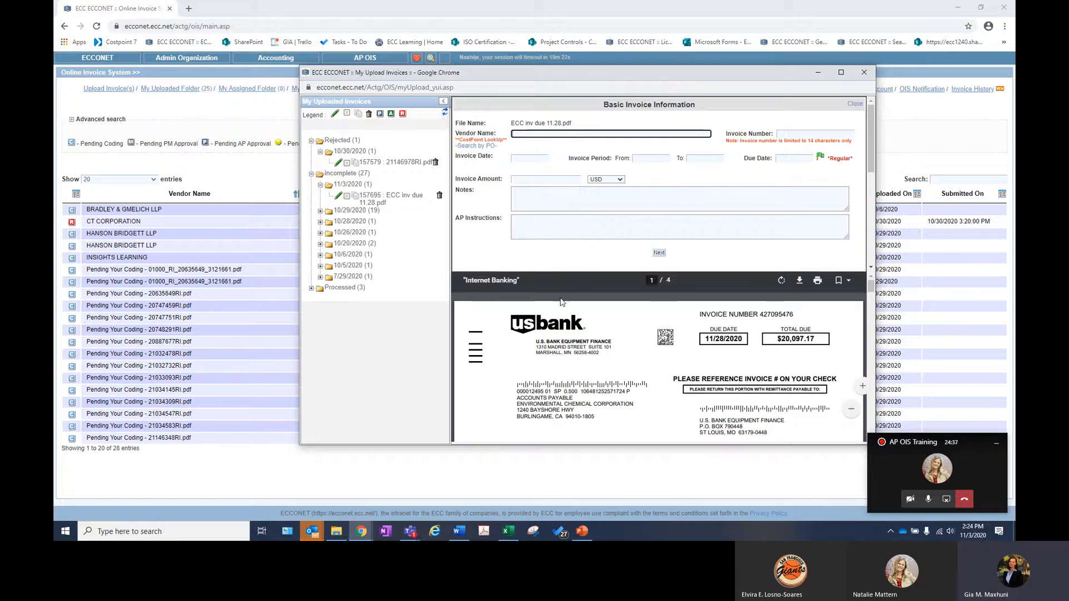
{"action": "scroll", "coordinate": [611, 354], "scroll_direction": "down", "scroll_amount": 1}
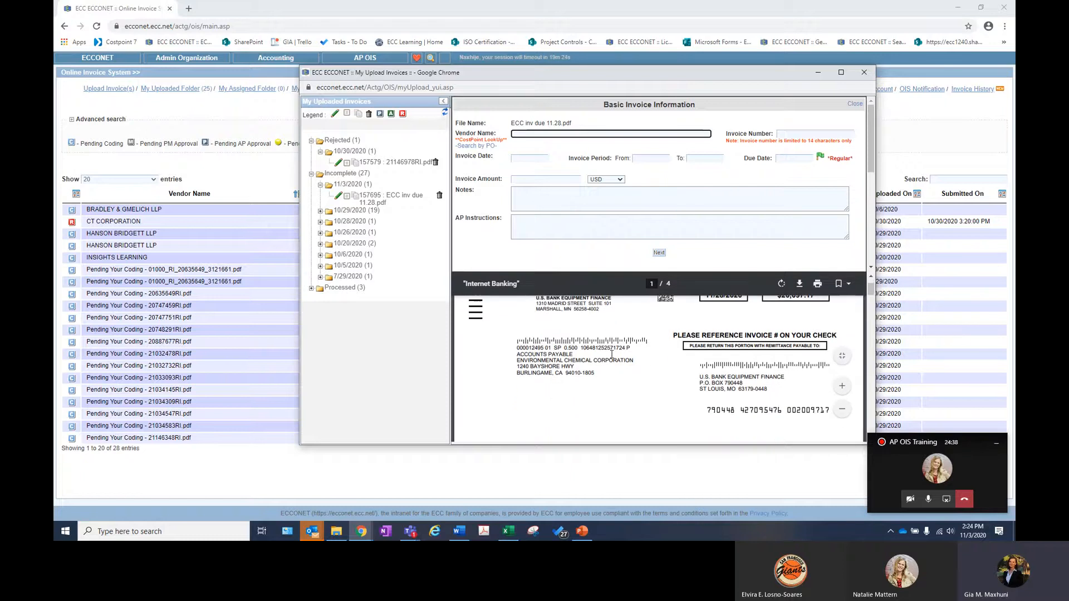
{"action": "scroll", "coordinate": [612, 354], "scroll_direction": "up", "scroll_amount": 1}
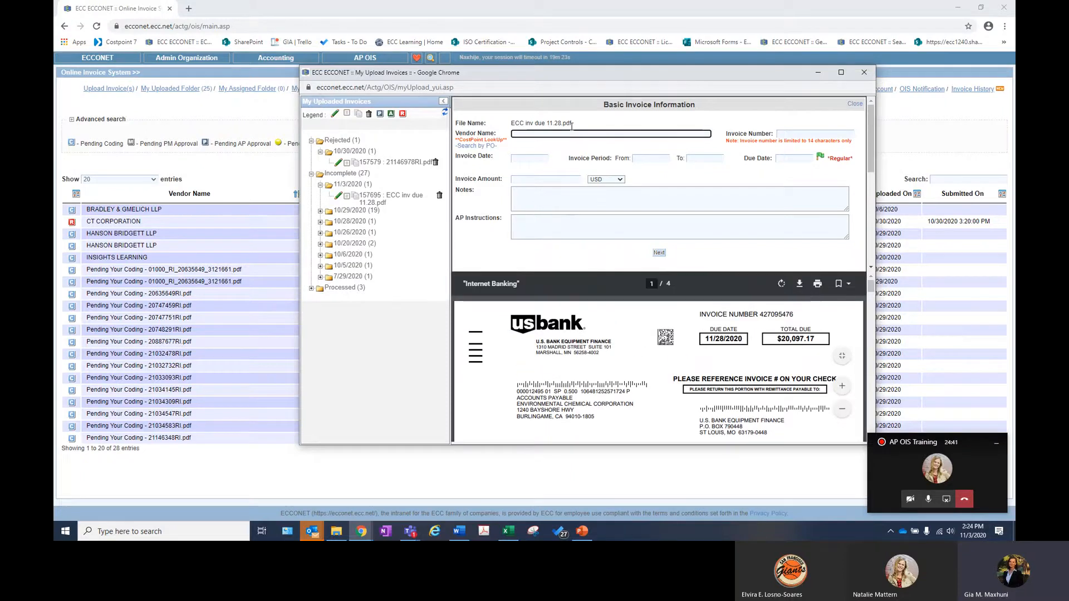
{"action": "scroll", "coordinate": [583, 331], "scroll_direction": "down", "scroll_amount": 3}
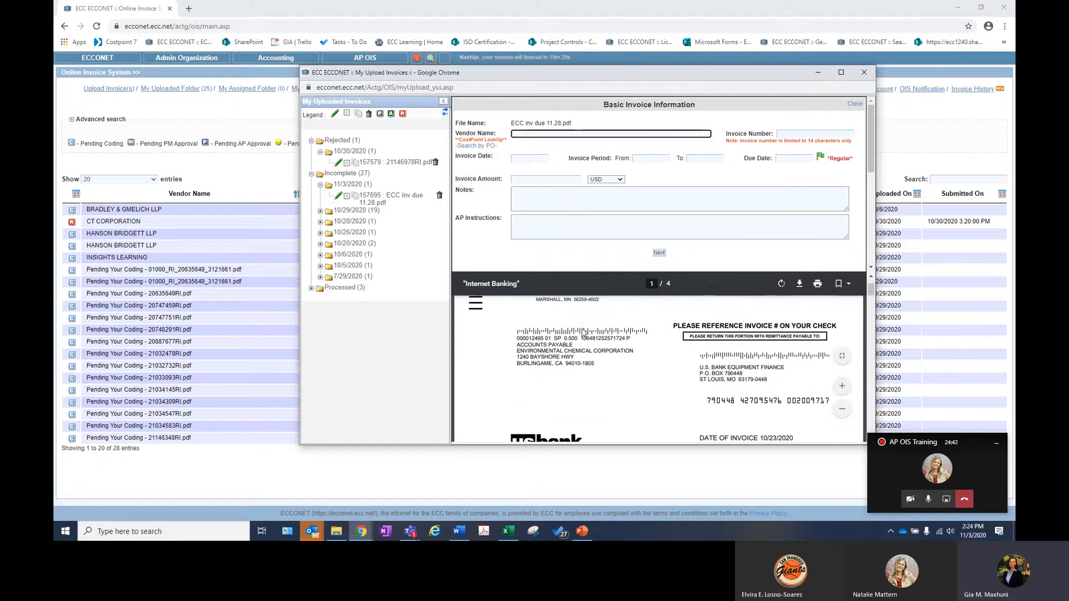
{"action": "scroll", "coordinate": [583, 331], "scroll_direction": "up", "scroll_amount": 3}
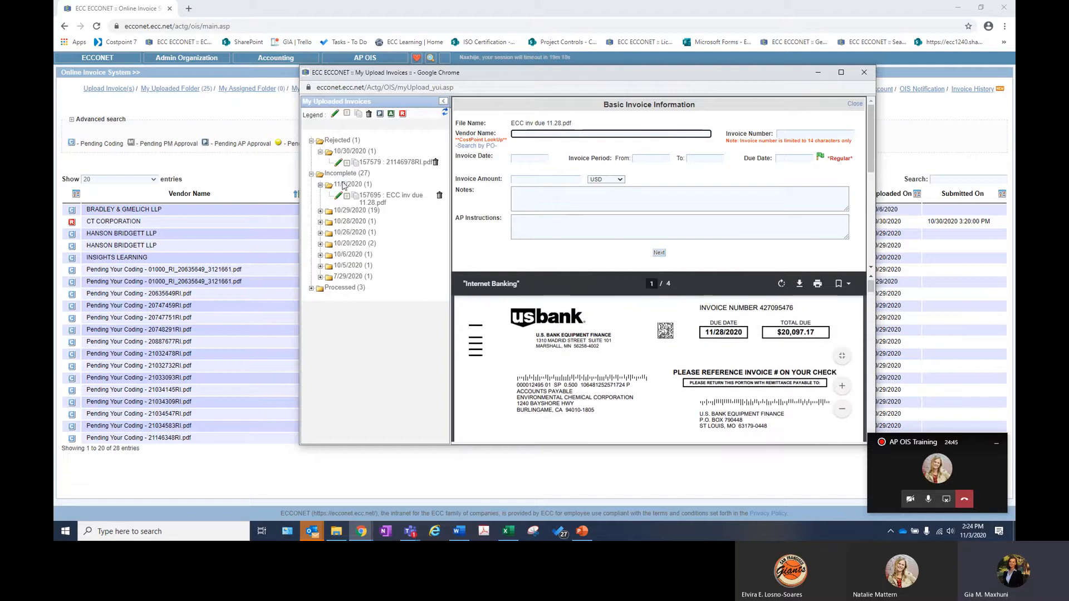
{"action": "left_click", "coordinate": [864, 74]}
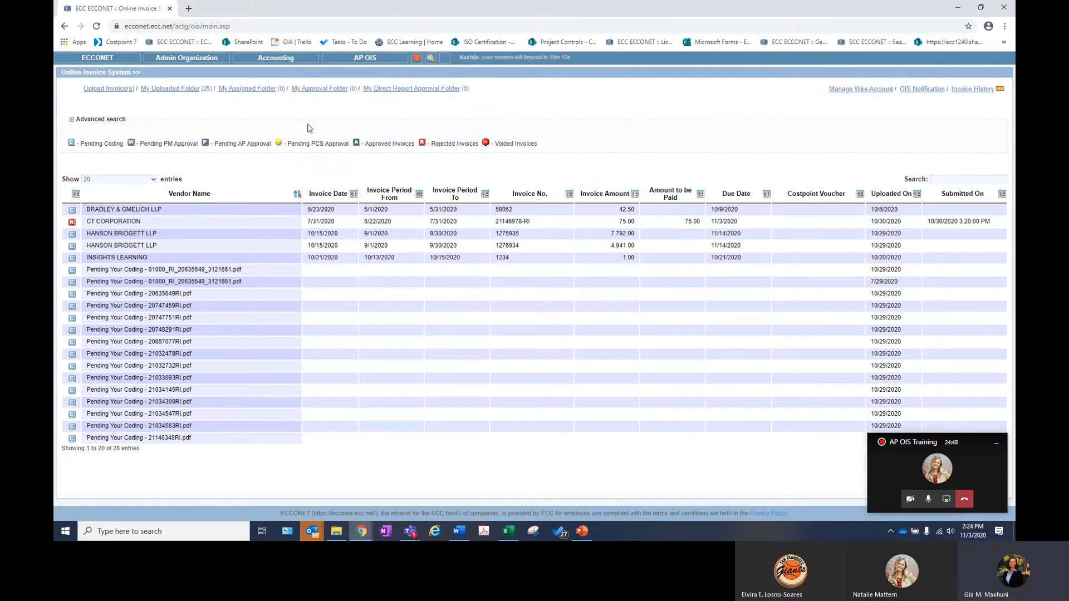
Start another invoice upload and browse the Legal Department's Administrative outside counsel invoices for 2020 to CT Corporation's TBC folder.
{"action": "left_click", "coordinate": [109, 93]}
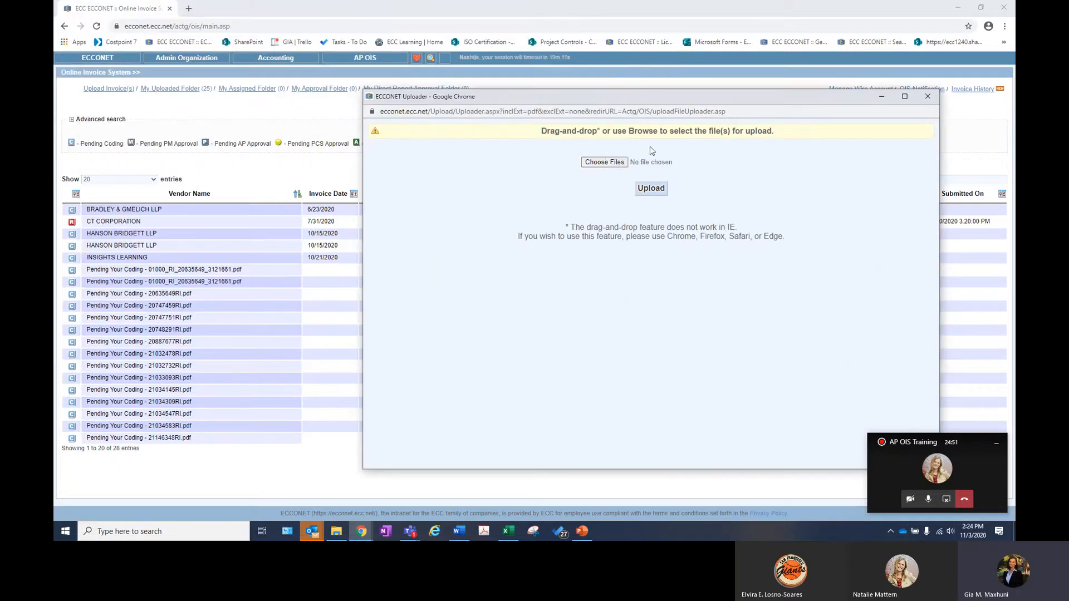
{"action": "left_click", "coordinate": [612, 163]}
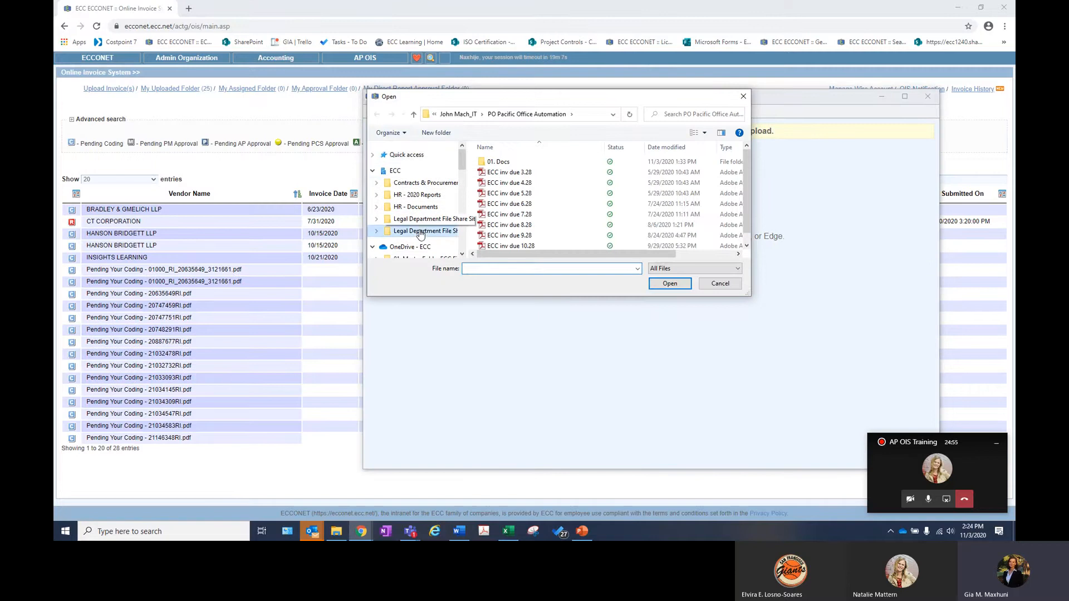
{"action": "double_click", "coordinate": [507, 162]}
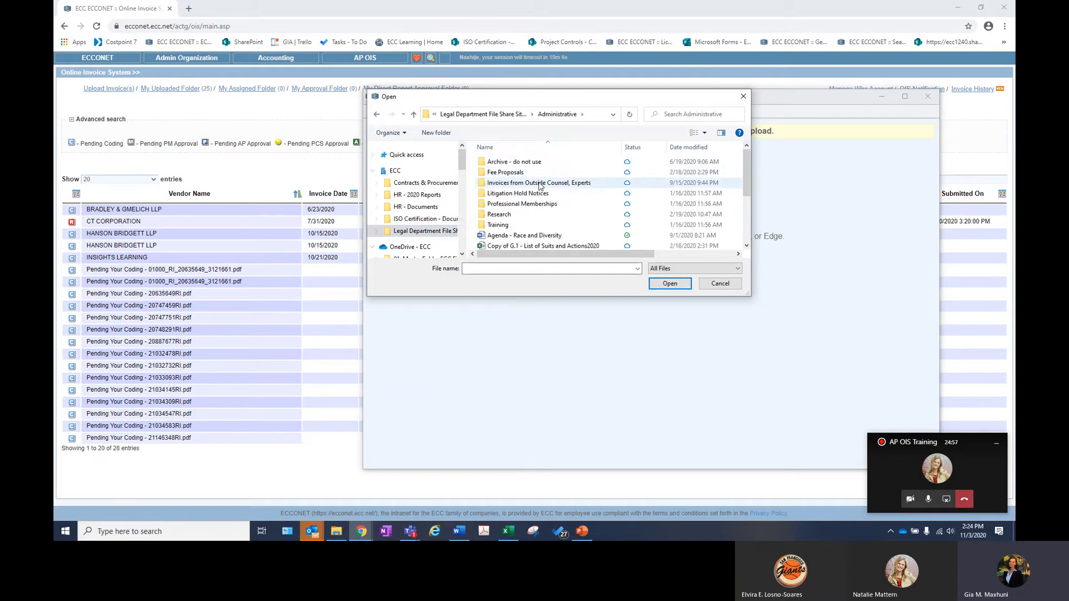
{"action": "double_click", "coordinate": [539, 183]}
{"action": "scroll", "coordinate": [524, 222], "scroll_direction": "down", "scroll_amount": 2}
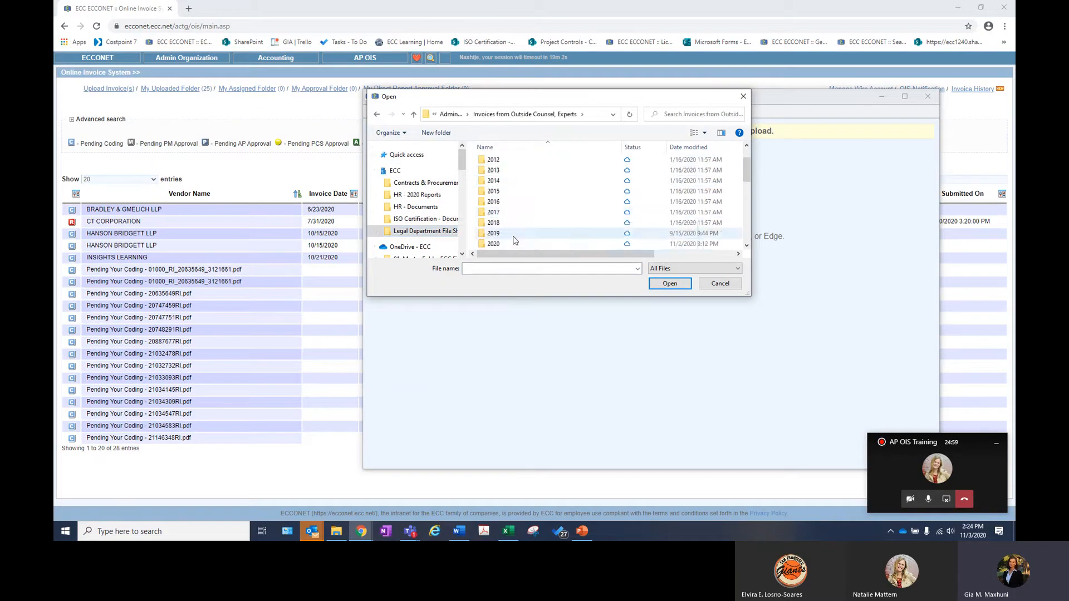
{"action": "left_click", "coordinate": [514, 244]}
{"action": "double_click", "coordinate": [515, 245]}
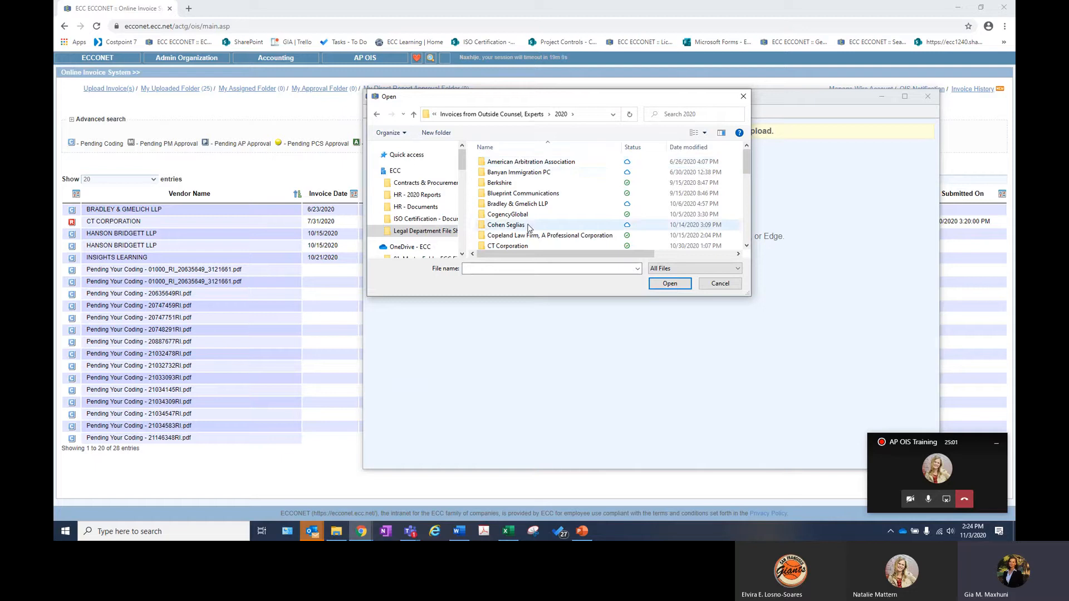
{"action": "double_click", "coordinate": [526, 246]}
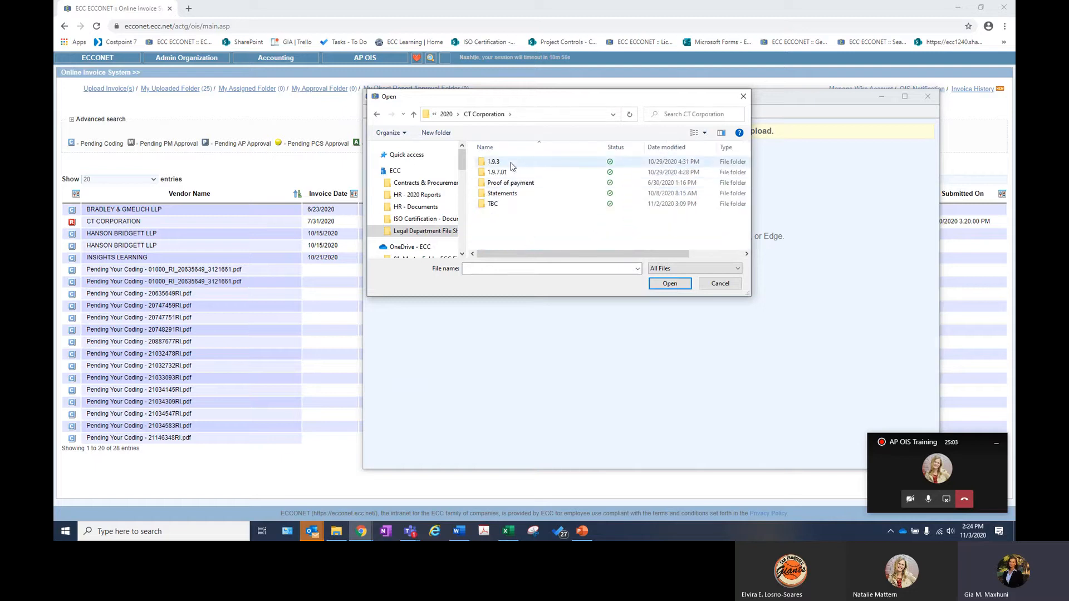
{"action": "double_click", "coordinate": [518, 204]}
Choose the invoice file 20748291RI from the TBC folder and upload it.
{"action": "scroll", "coordinate": [540, 210], "scroll_direction": "down", "scroll_amount": 2}
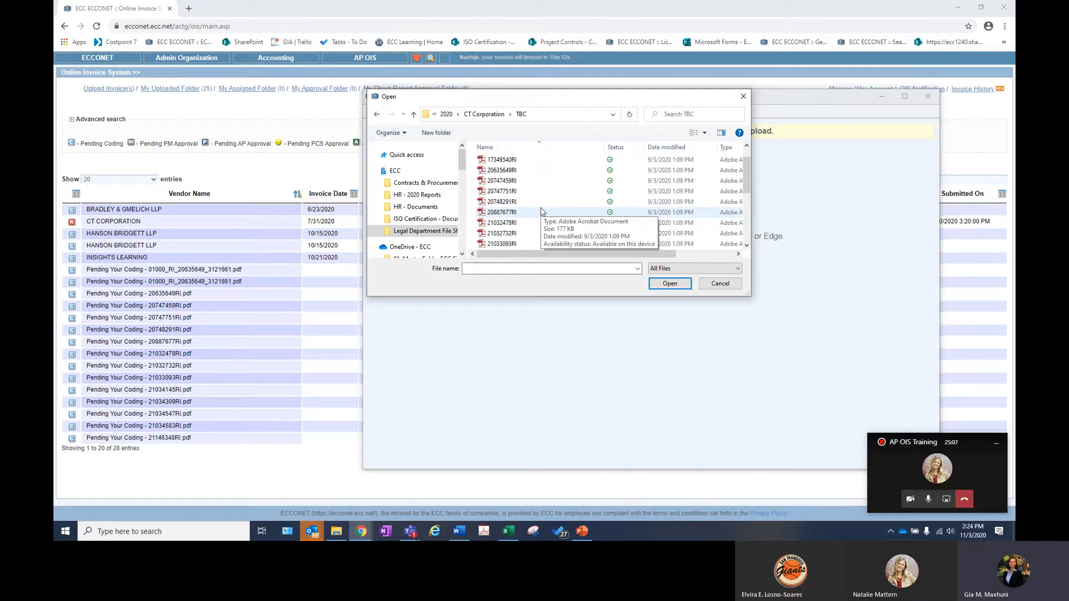
{"action": "scroll", "coordinate": [537, 204], "scroll_direction": "up", "scroll_amount": 1}
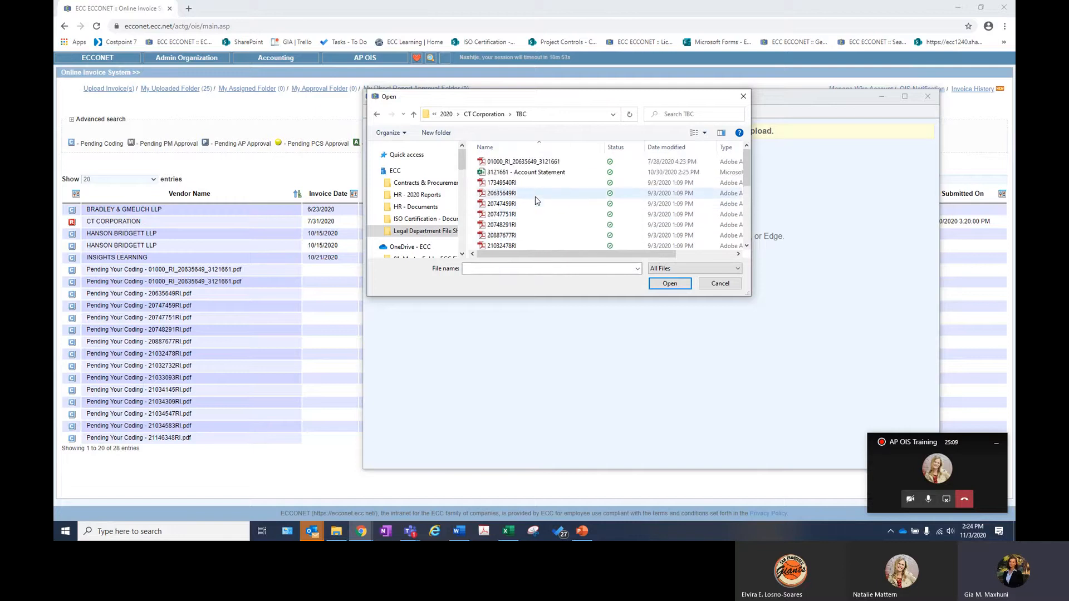
{"action": "scroll", "coordinate": [536, 202], "scroll_direction": "down", "scroll_amount": 1}
{"action": "scroll", "coordinate": [536, 201], "scroll_direction": "down", "scroll_amount": 1}
{"action": "double_click", "coordinate": [532, 171]}
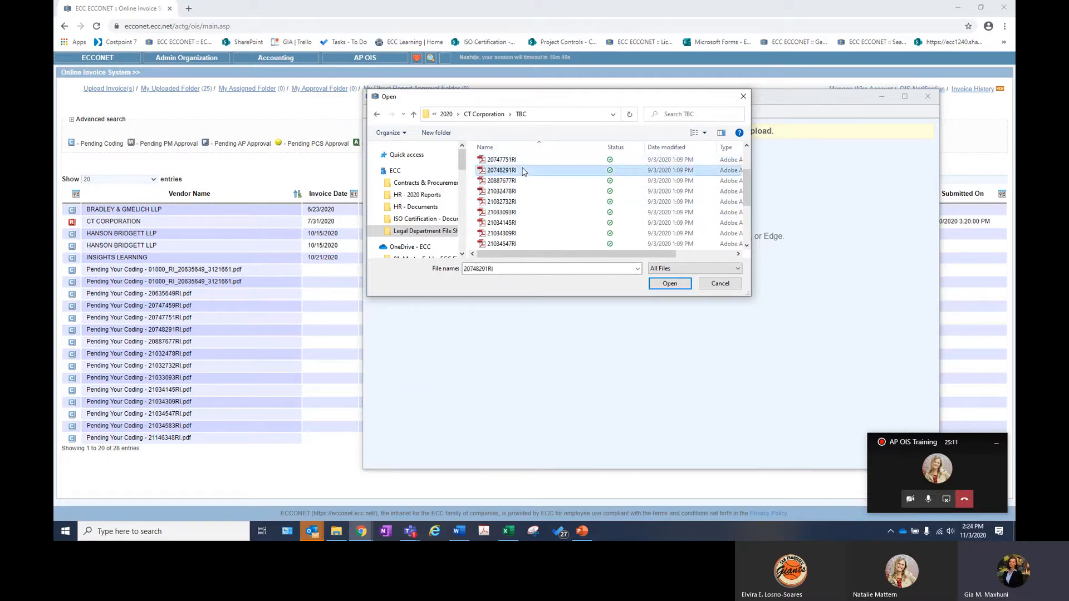
{"action": "left_click", "coordinate": [651, 188]}
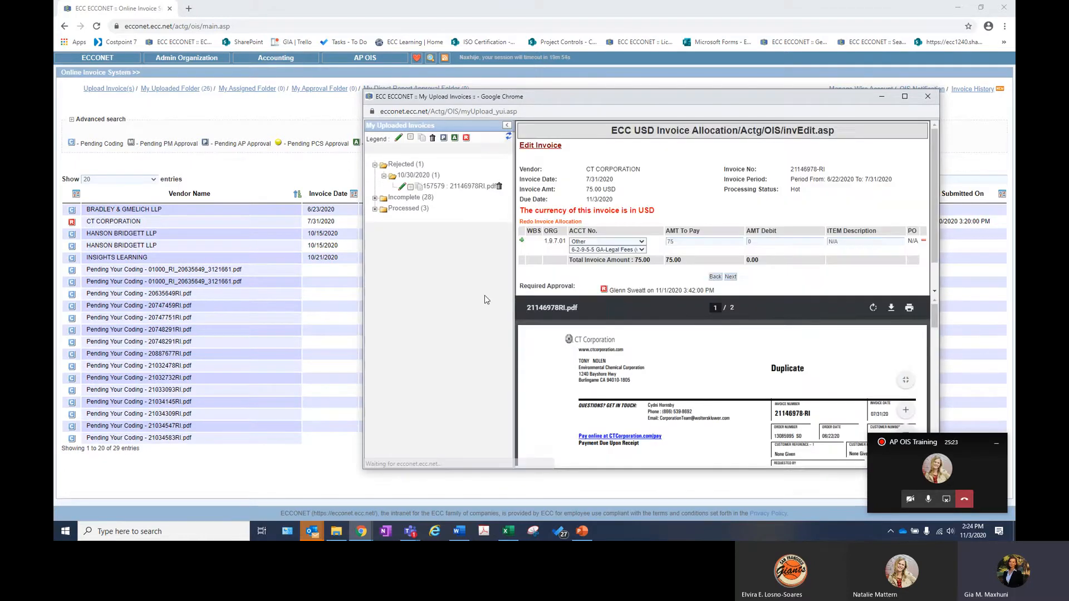
Expand the incomplete invoices uploaded on 11/3/2020 and open 20748291RI.pdf for coding.
{"action": "left_click", "coordinate": [382, 198]}
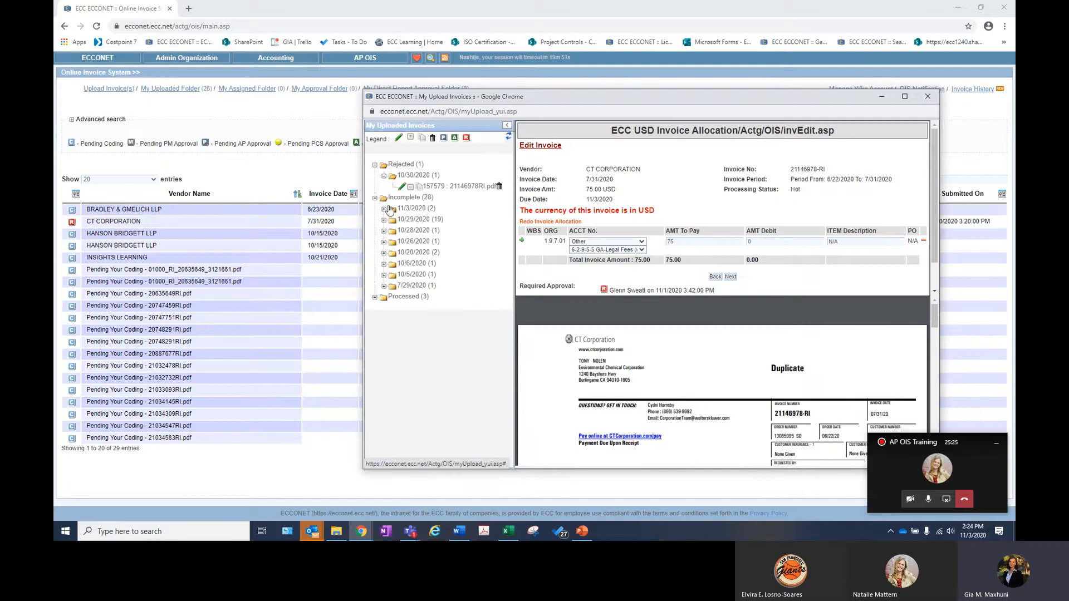
{"action": "left_click", "coordinate": [383, 208]}
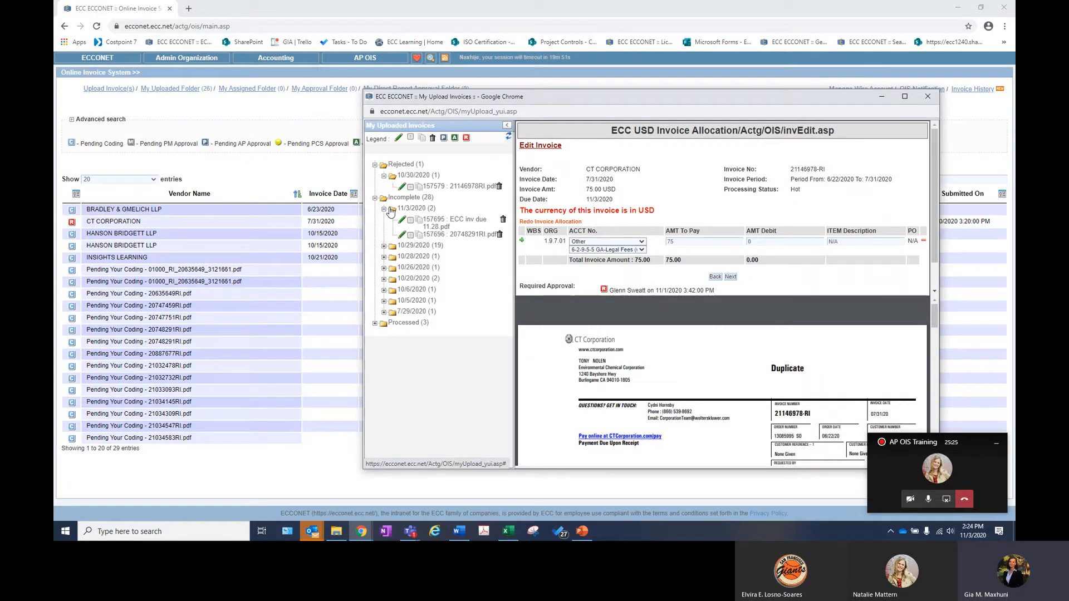
{"action": "left_click", "coordinate": [401, 237]}
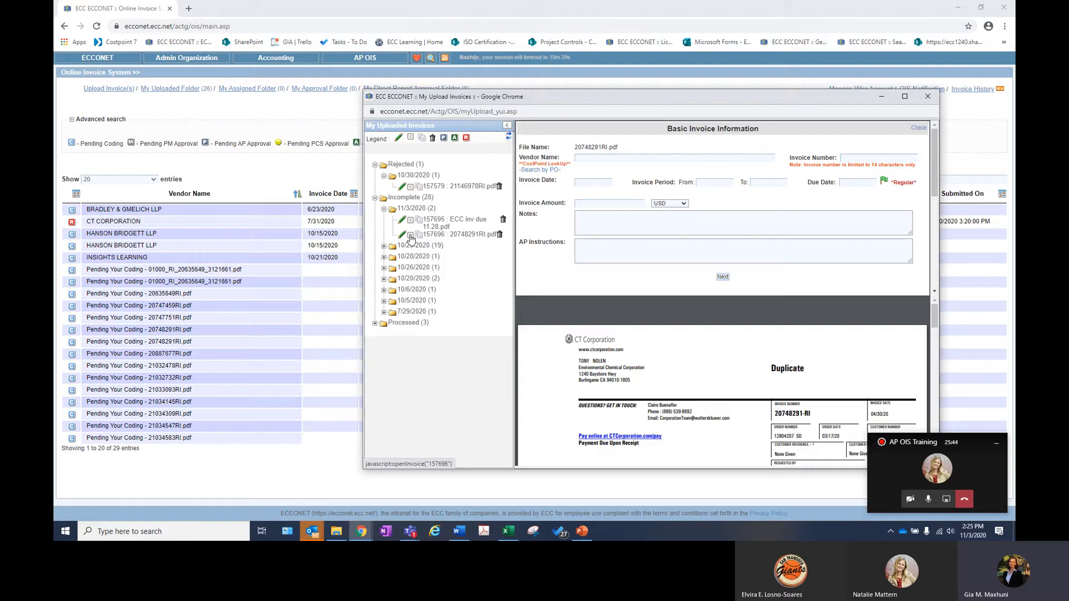
Display the PDF of invoice 20748291RI on its own and examine its charges and payment stub.
{"action": "left_click", "coordinate": [411, 236]}
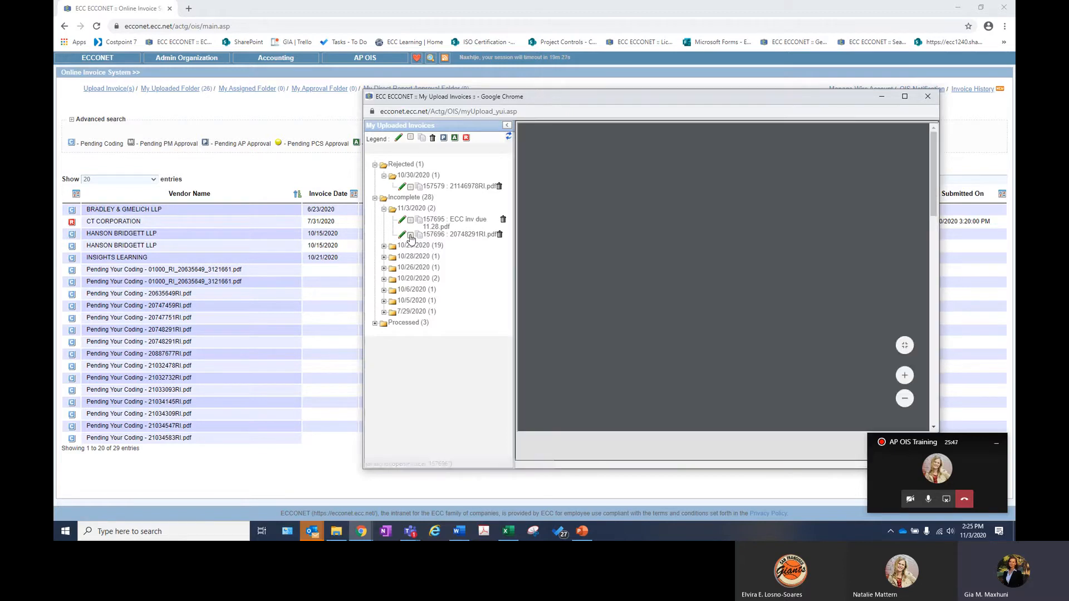
{"action": "scroll", "coordinate": [618, 276], "scroll_direction": "down", "scroll_amount": 10}
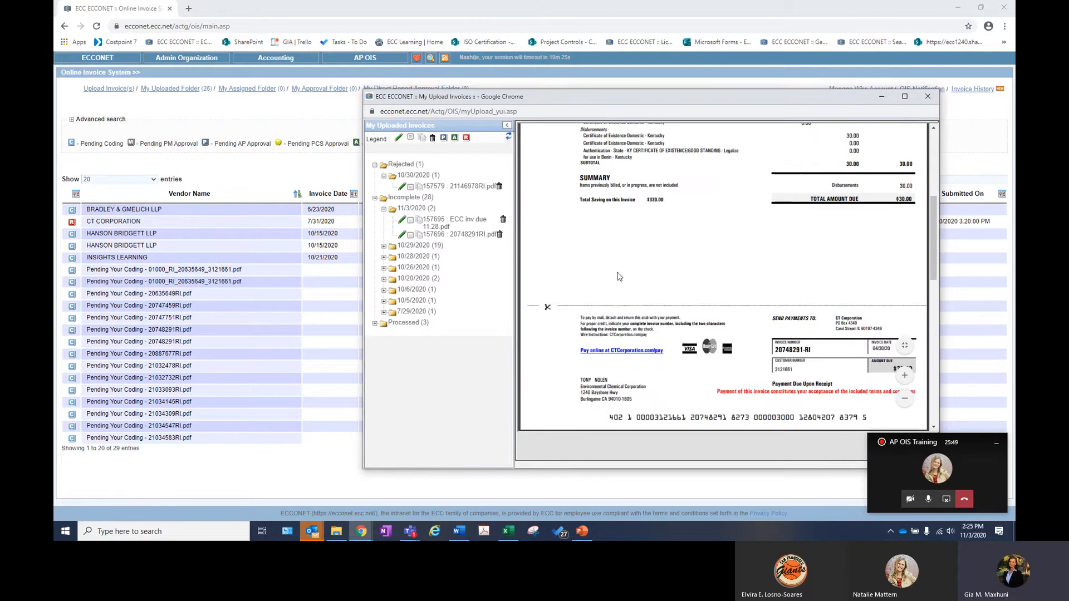
{"action": "scroll", "coordinate": [618, 277], "scroll_direction": "up", "scroll_amount": 12}
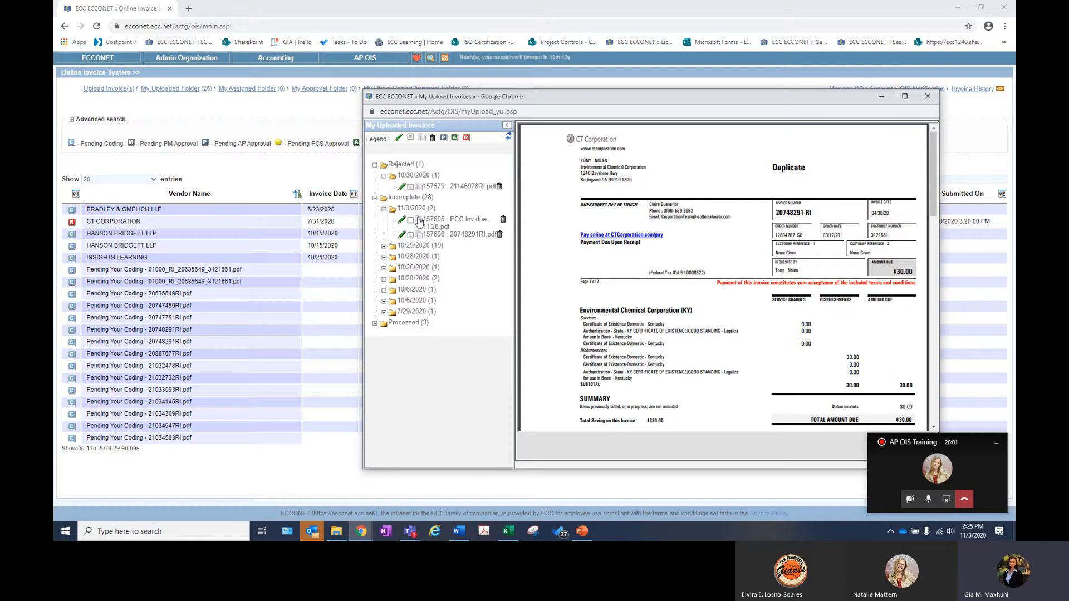
Open the attached PDF management options for the rejected invoice 21146978RI.pdf and review the replace and extend choices.
{"action": "left_click", "coordinate": [419, 187]}
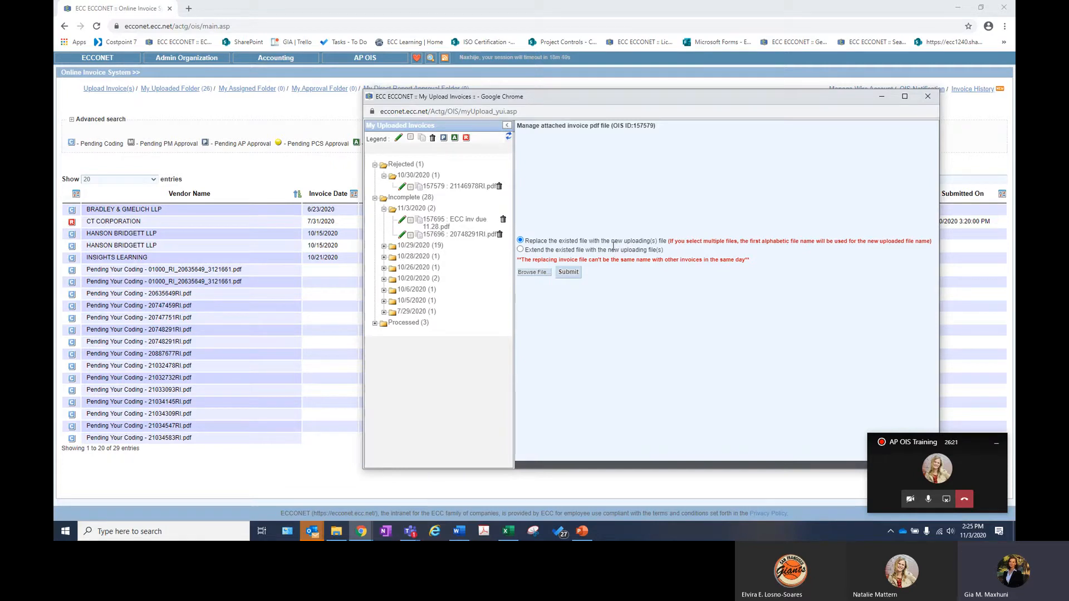
{"action": "left_click_drag", "start_coordinate": [463, 195], "coordinate": [437, 192]}
{"action": "left_click", "coordinate": [441, 198]}
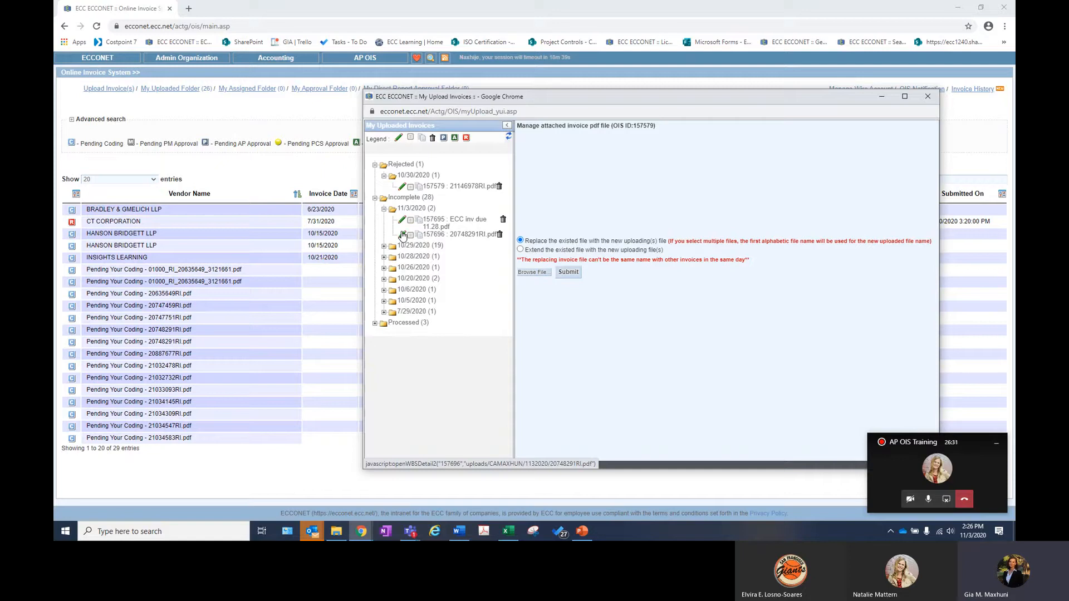
Reopen 20748291RI.pdf for coding and set its vendor to the CT CORPORATION : B [CTCORP] record matching the remittance address.
{"action": "left_click", "coordinate": [402, 236]}
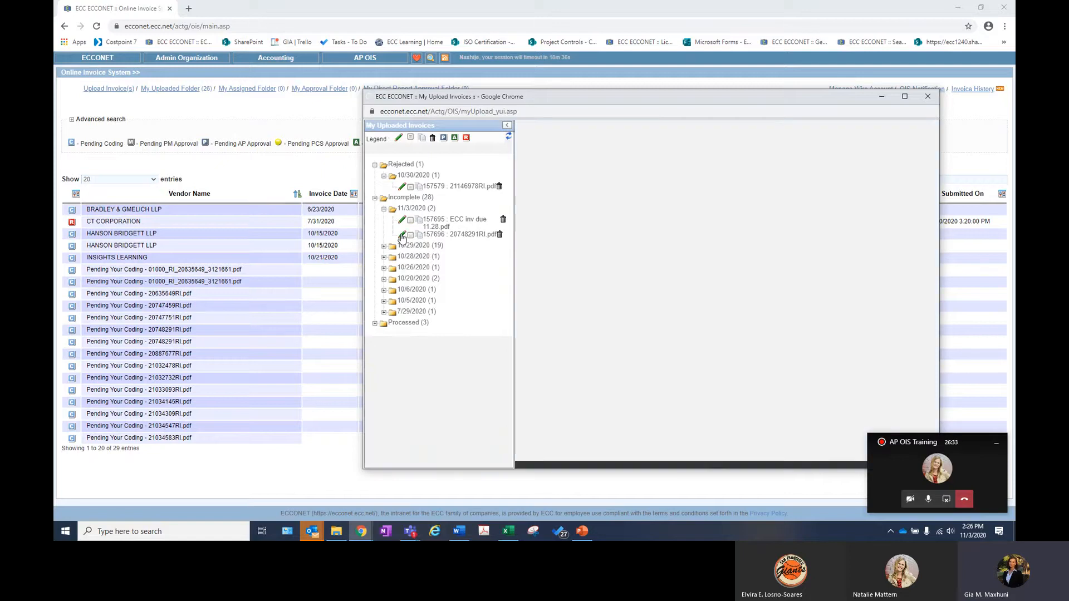
{"action": "left_click", "coordinate": [580, 157]}
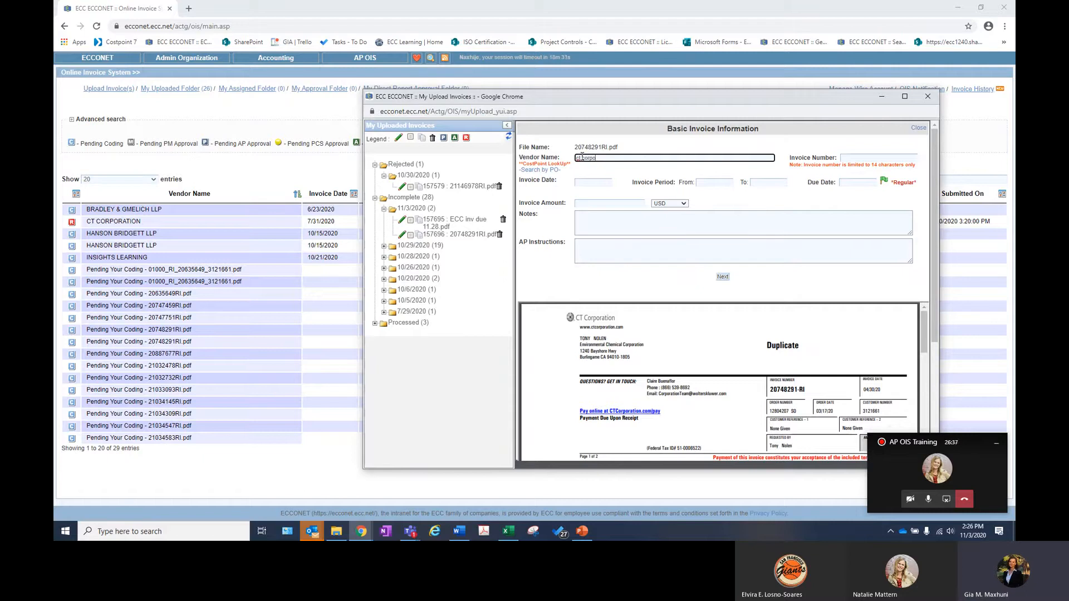
{"action": "scroll", "coordinate": [744, 432], "scroll_direction": "down", "scroll_amount": 3}
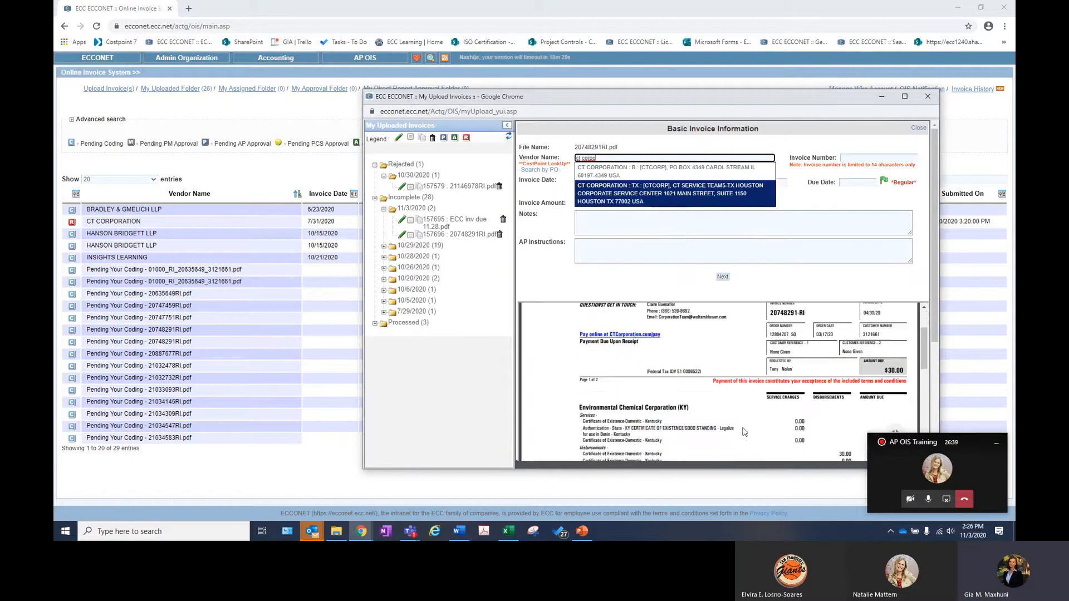
{"action": "scroll", "coordinate": [744, 432], "scroll_direction": "down", "scroll_amount": 6}
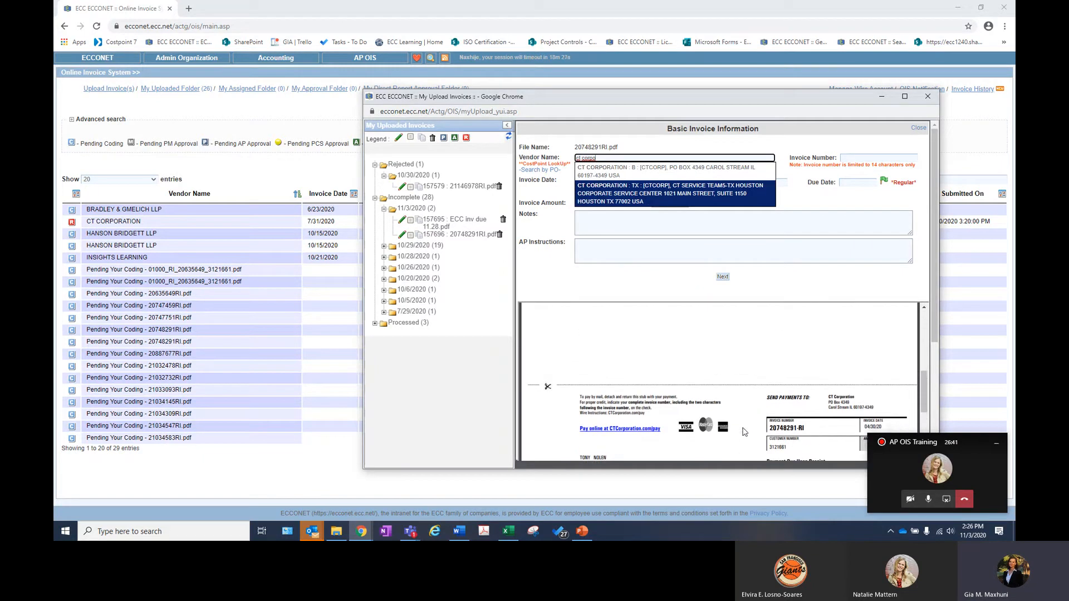
{"action": "left_click", "coordinate": [708, 172]}
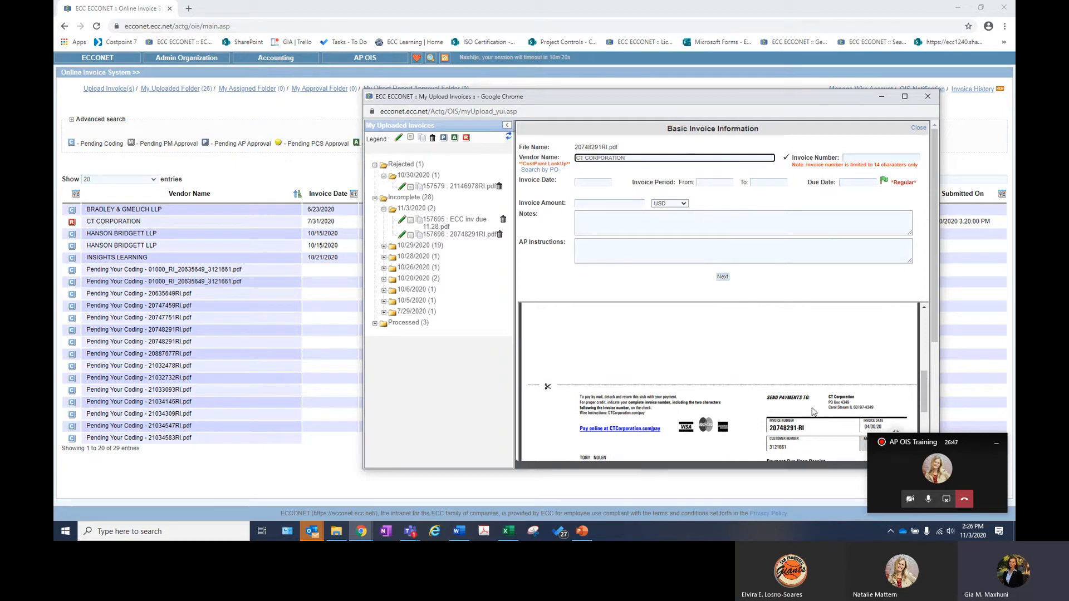
Enter 20748291-RI from the payment stub as the invoice number.
{"action": "scroll", "coordinate": [802, 401], "scroll_direction": "down", "scroll_amount": 1}
{"action": "left_click_drag", "start_coordinate": [804, 391], "coordinate": [774, 391]}
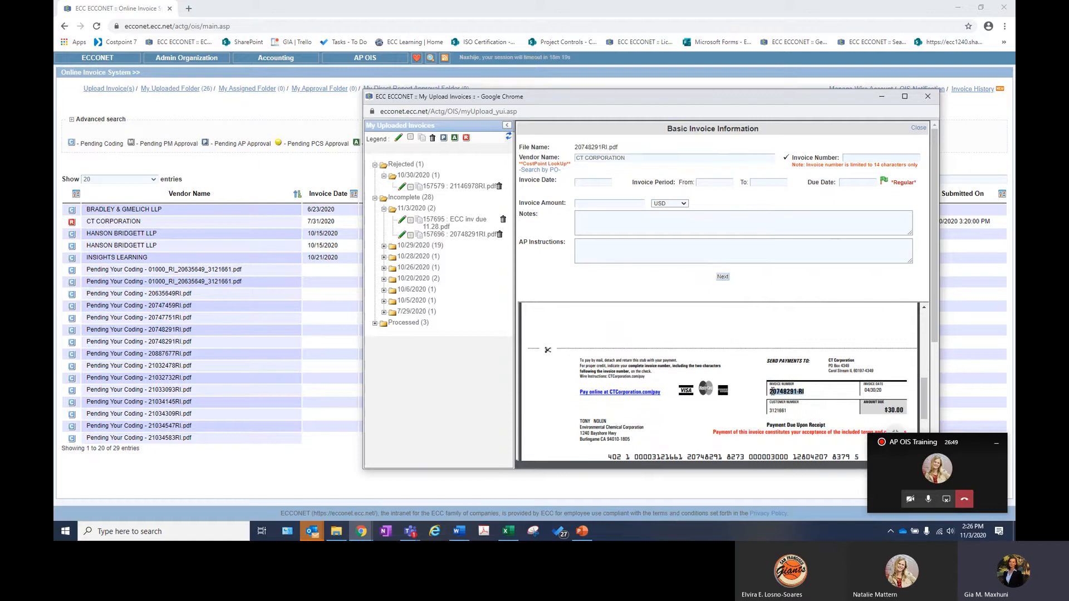
{"action": "left_click", "coordinate": [850, 157]}
{"action": "type", "text": "20748291-RI"}
{"action": "left_click", "coordinate": [833, 146]}
Set the invoice date to 04/30/2020.
{"action": "scroll", "coordinate": [690, 362], "scroll_direction": "up", "scroll_amount": 5}
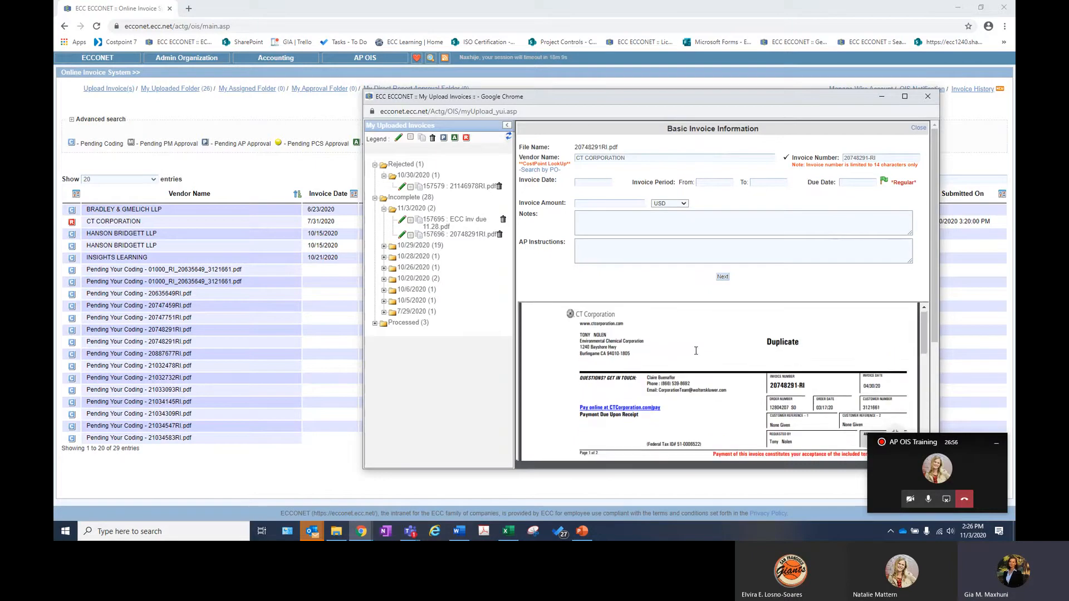
{"action": "left_click", "coordinate": [599, 183]}
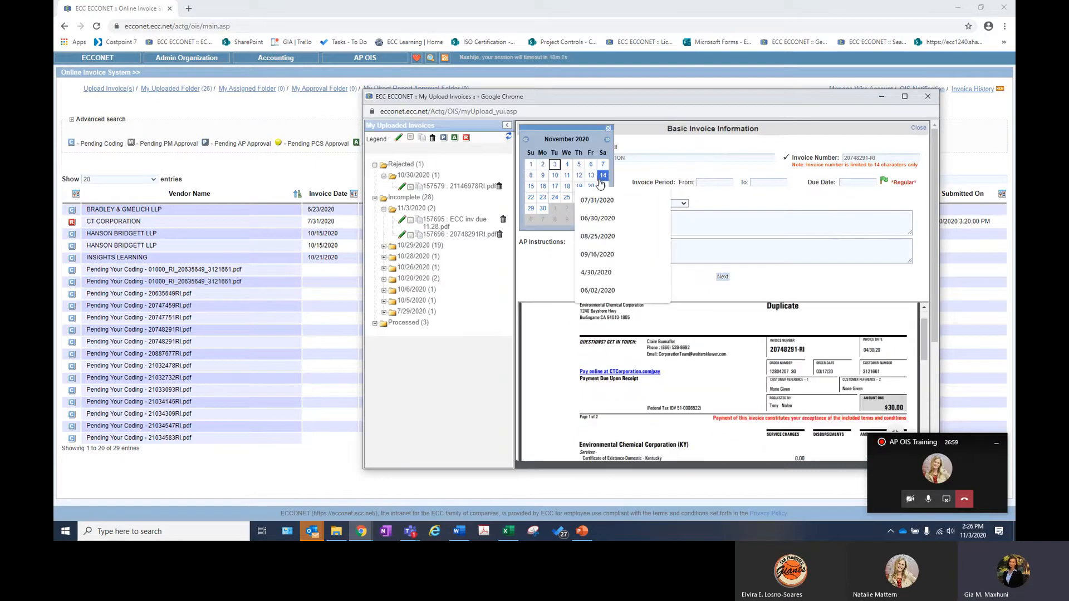
{"action": "type", "text": "3"}
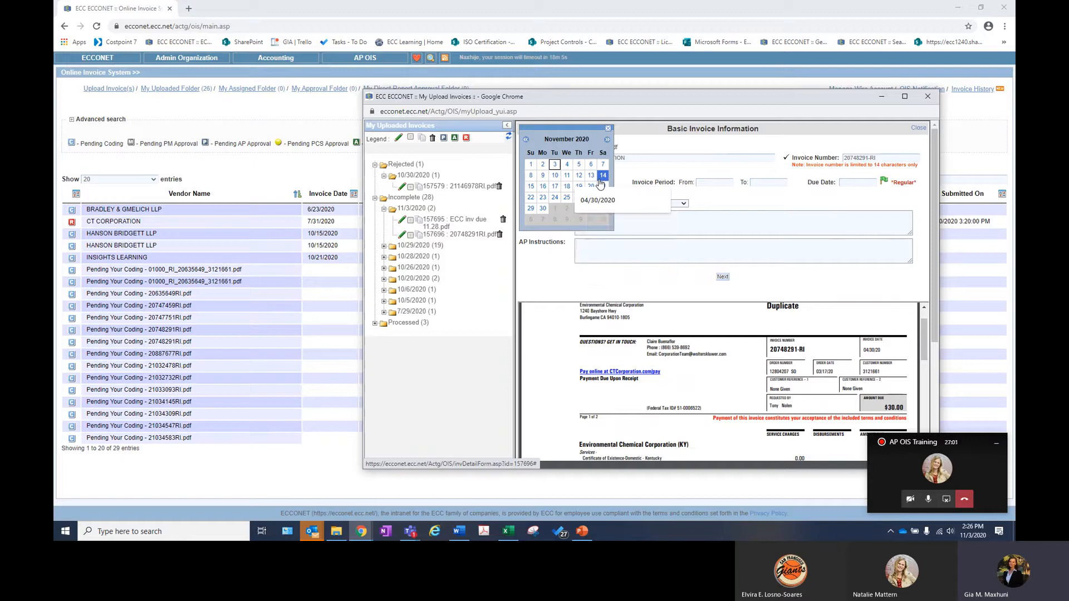
{"action": "key", "text": "Down"}
{"action": "key", "text": "Return"}
{"action": "left_click", "coordinate": [626, 180]}
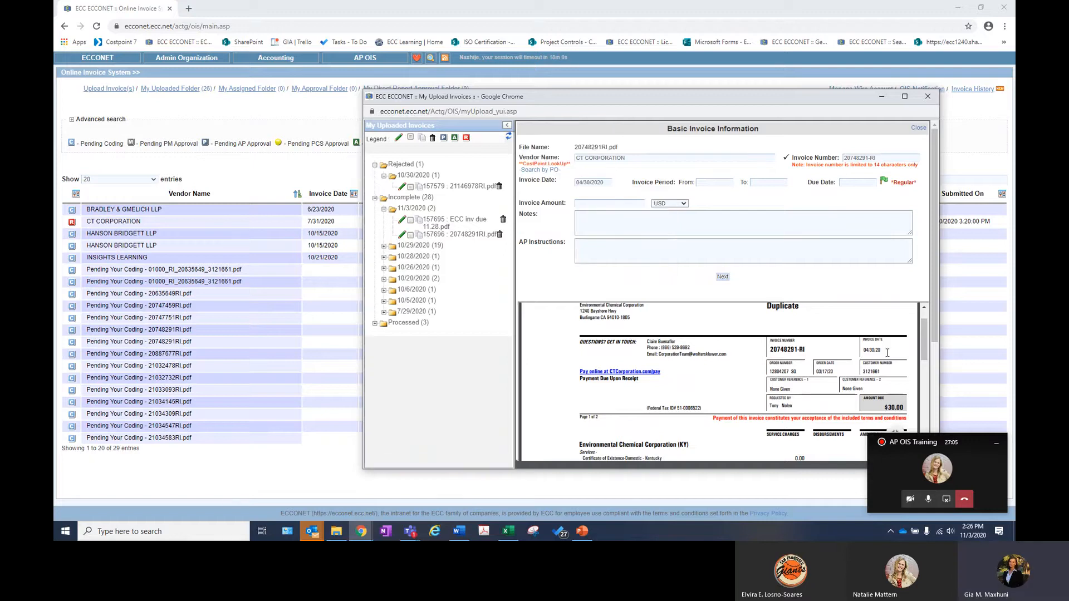
Set the invoice period from the order date 03/17/2020 to the invoice date 04/30/2020.
{"action": "left_click_drag", "start_coordinate": [887, 353], "coordinate": [861, 349]}
{"action": "scroll", "coordinate": [760, 392], "scroll_direction": "down", "scroll_amount": 10}
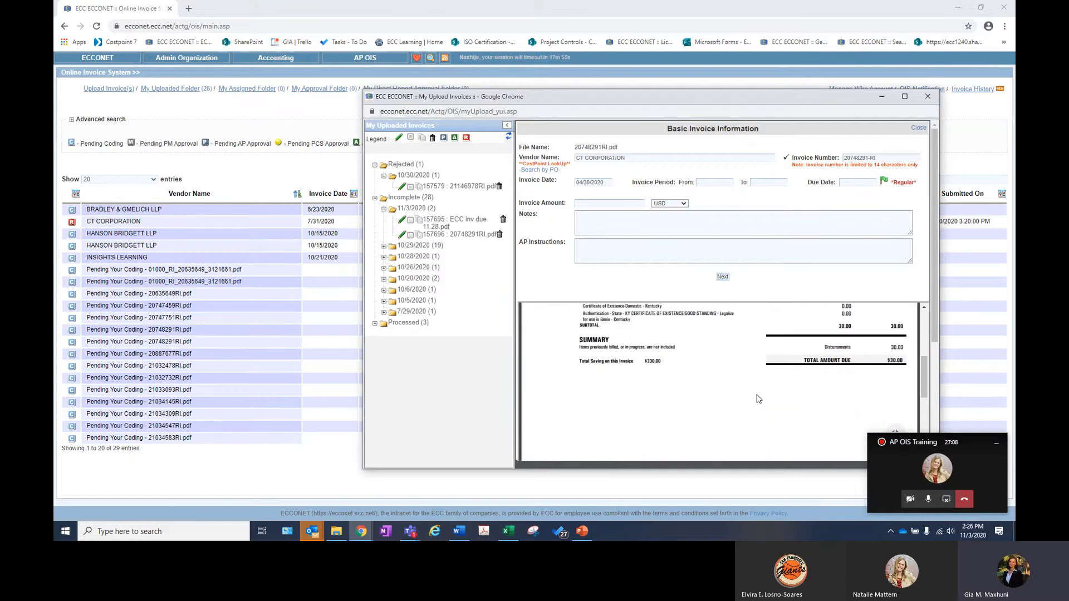
{"action": "scroll", "coordinate": [757, 399], "scroll_direction": "up", "scroll_amount": 8}
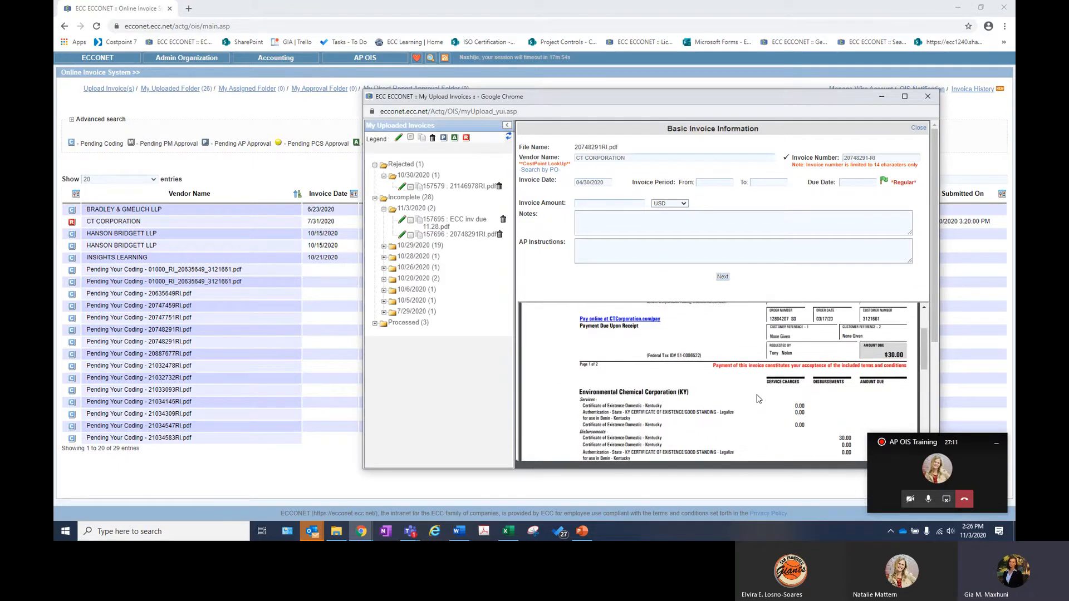
{"action": "scroll", "coordinate": [757, 398], "scroll_direction": "up", "scroll_amount": 1}
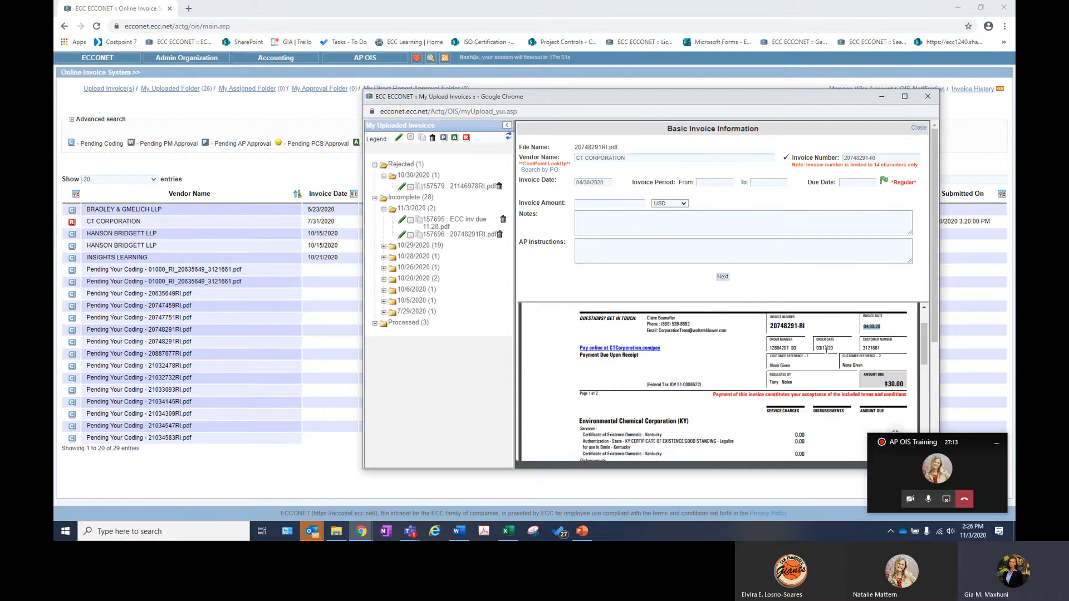
{"action": "left_click", "coordinate": [712, 183]}
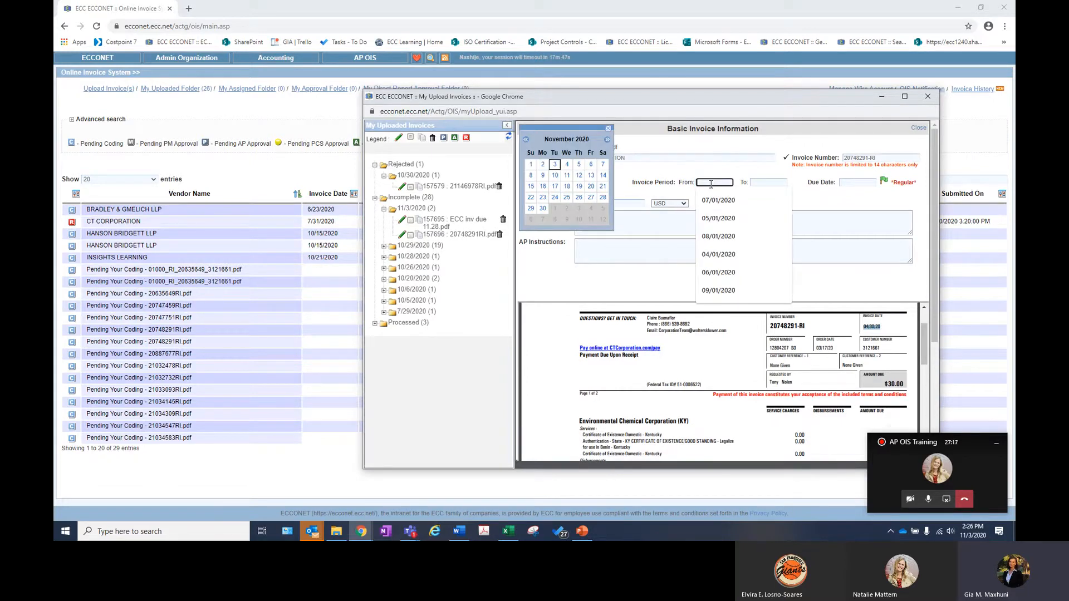
{"action": "type", "text": "03/17/2020"}
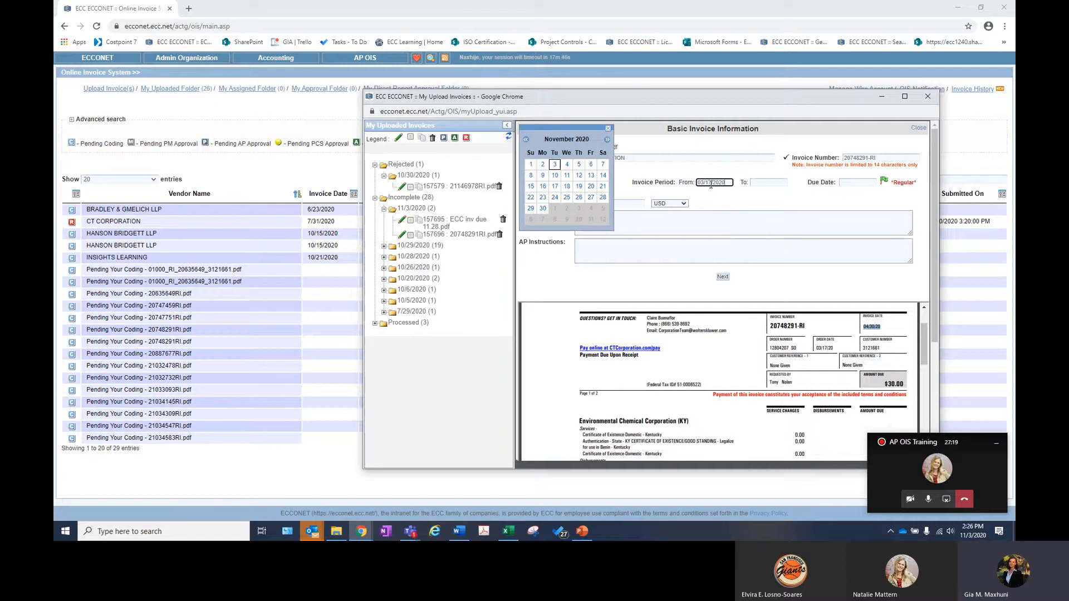
{"action": "left_click", "coordinate": [773, 182]}
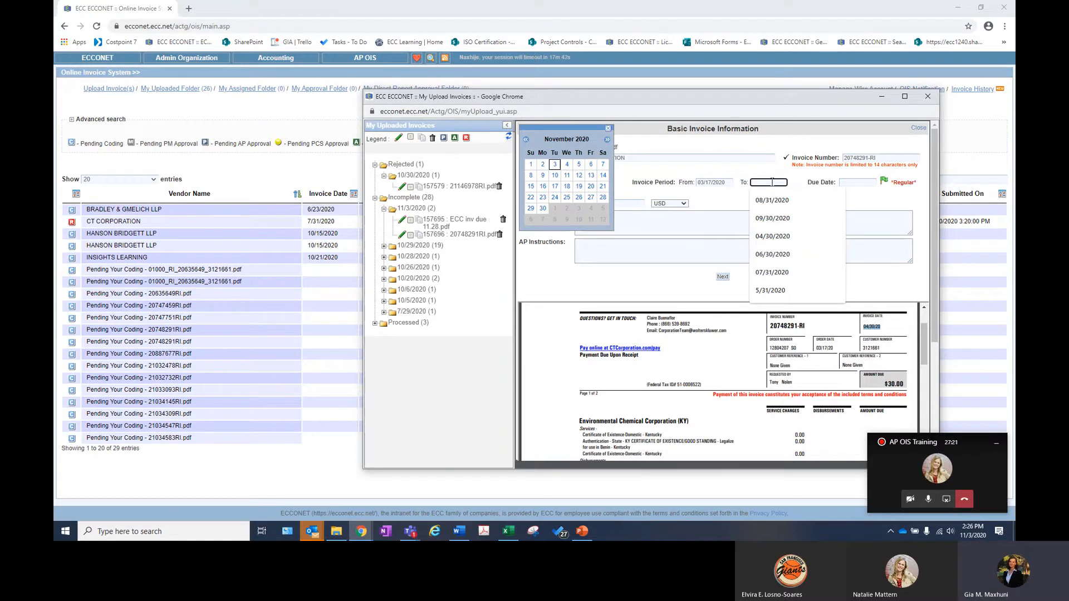
{"action": "type", "text": "04/"}
{"action": "type", "text": "30/2020"}
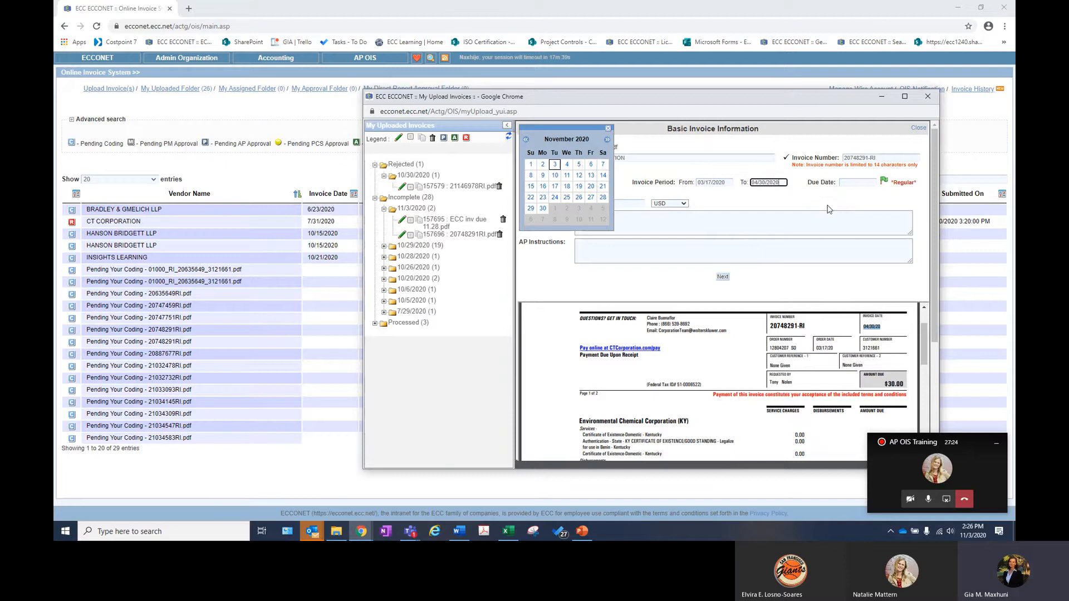
{"action": "left_click", "coordinate": [827, 197]}
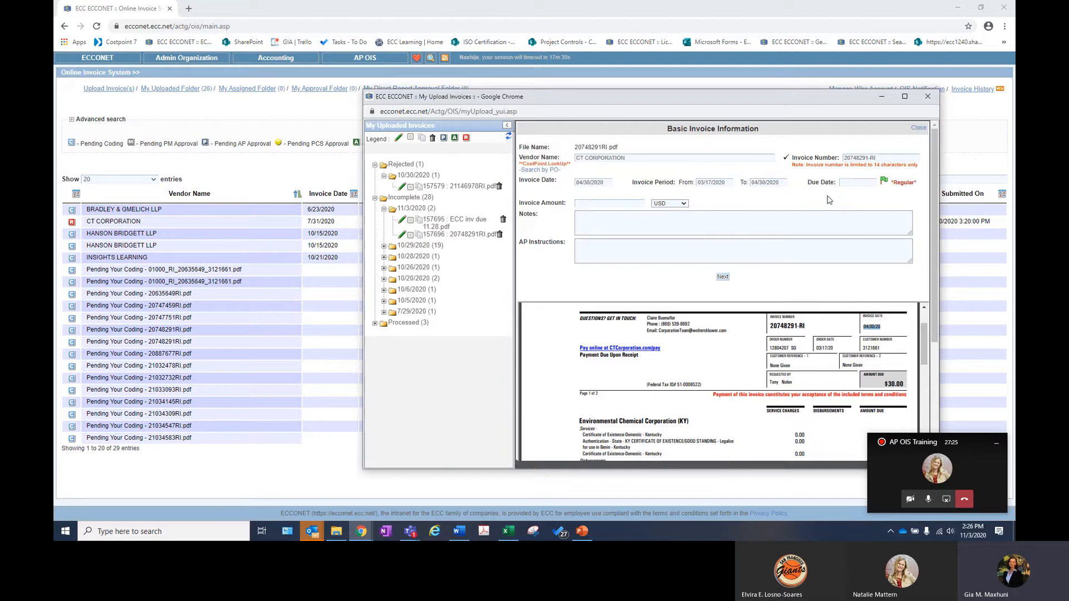
Check the invoice's payment terms, set the due date to 11/6/2020 and flag the invoice as HOT.
{"action": "scroll", "coordinate": [760, 354], "scroll_direction": "up", "scroll_amount": 1}
{"action": "scroll", "coordinate": [759, 356], "scroll_direction": "up", "scroll_amount": 3}
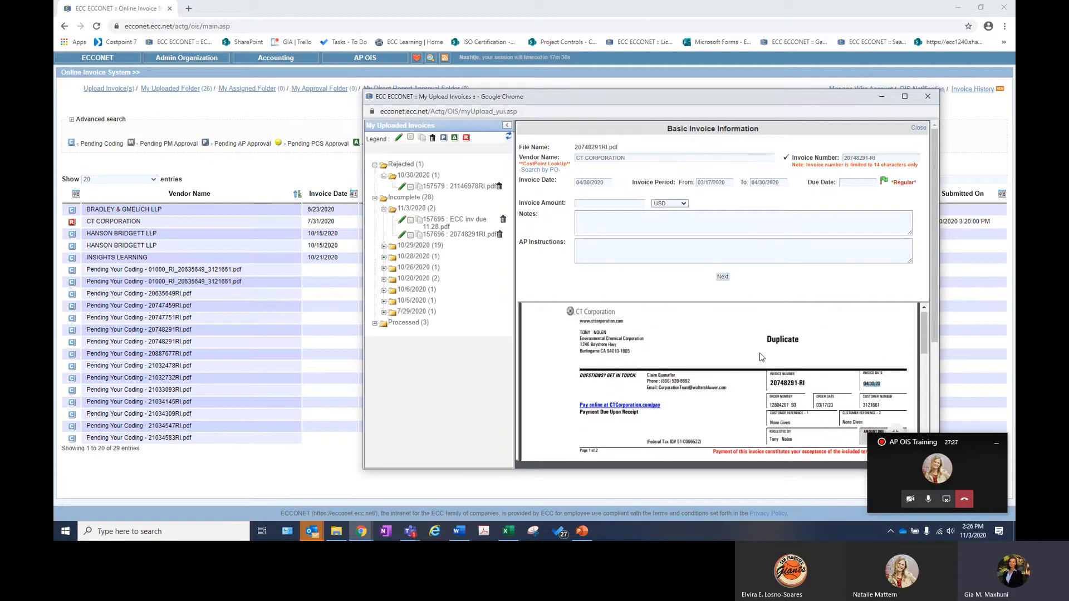
{"action": "scroll", "coordinate": [782, 359], "scroll_direction": "down", "scroll_amount": 4}
{"action": "scroll", "coordinate": [783, 359], "scroll_direction": "up", "scroll_amount": 2}
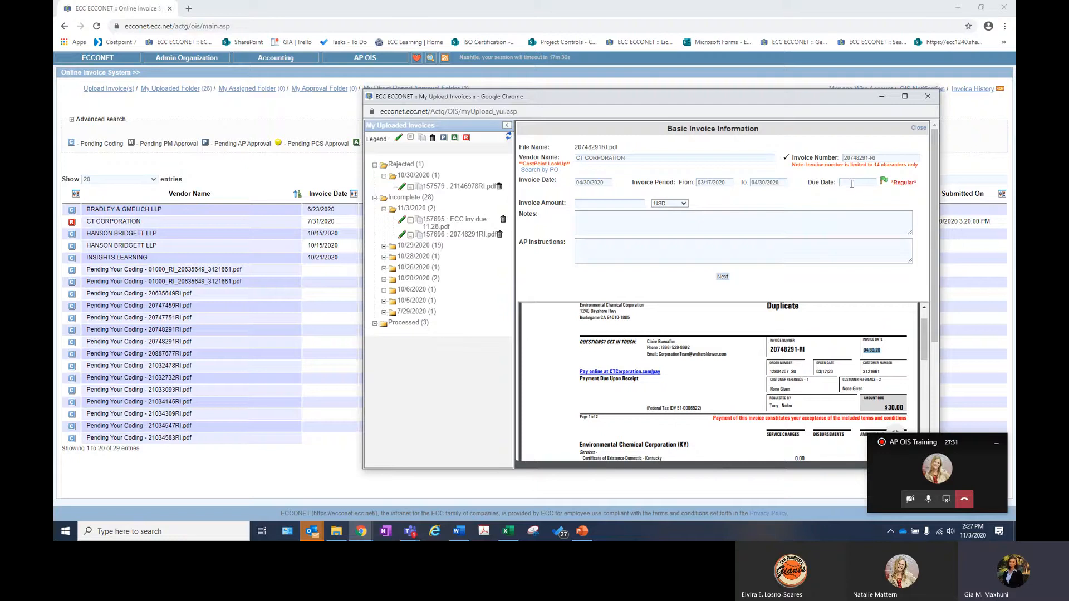
{"action": "scroll", "coordinate": [728, 443], "scroll_direction": "up", "scroll_amount": 2}
{"action": "scroll", "coordinate": [727, 433], "scroll_direction": "down", "scroll_amount": 2}
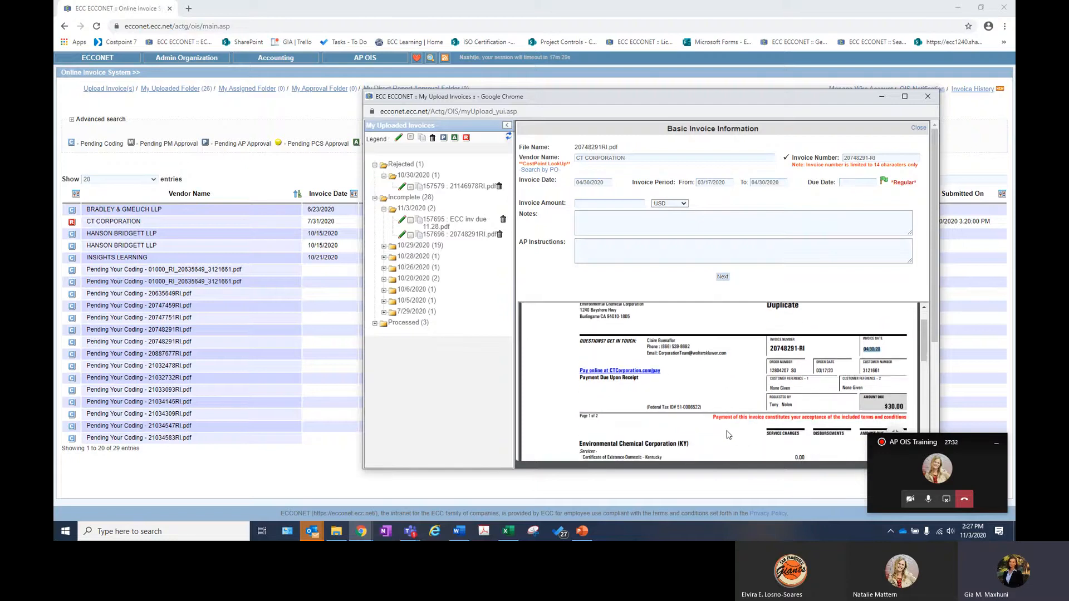
{"action": "scroll", "coordinate": [728, 435], "scroll_direction": "down", "scroll_amount": 1}
{"action": "left_click", "coordinate": [845, 184]}
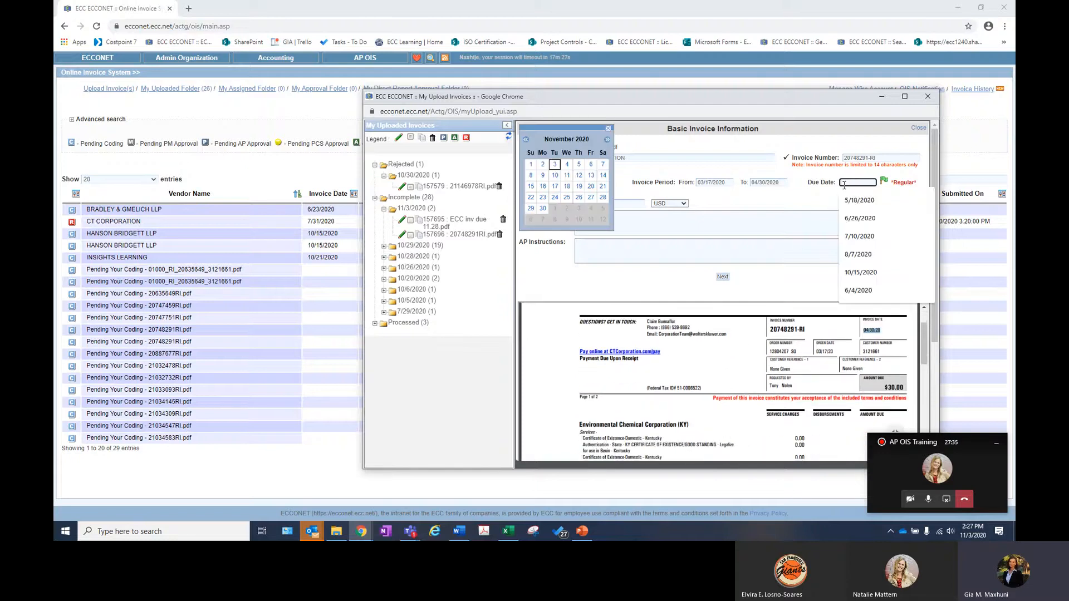
{"action": "left_click", "coordinate": [592, 165]}
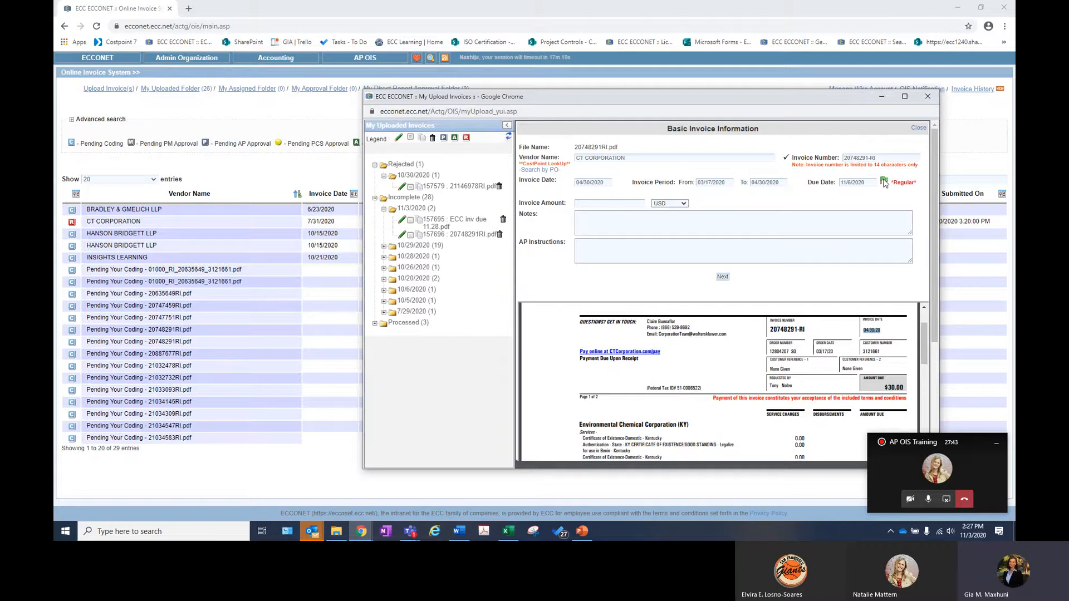
{"action": "left_click", "coordinate": [884, 182]}
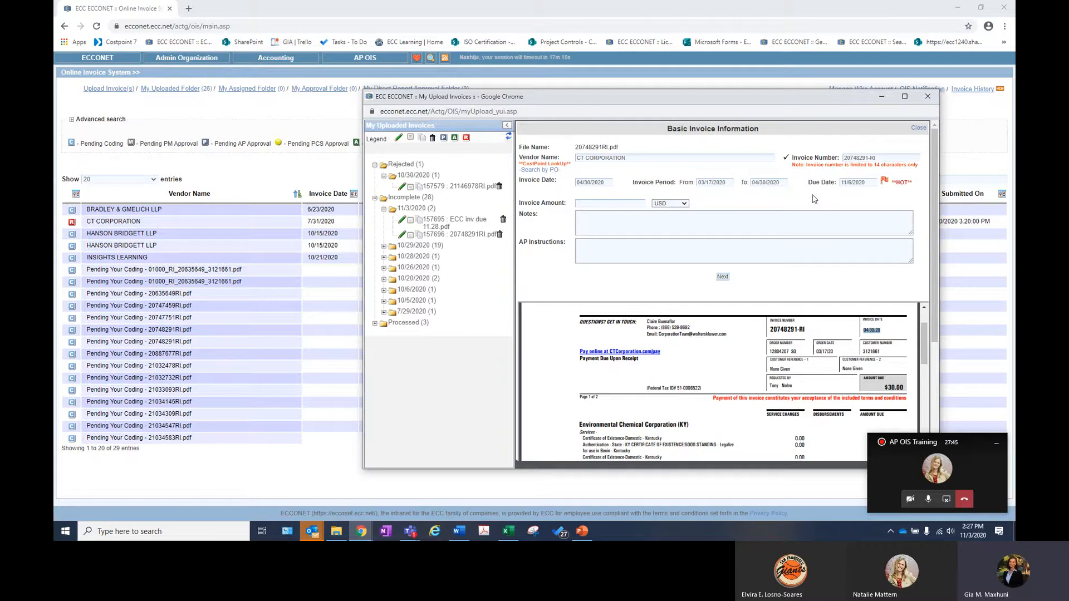
Look up the amount due on the CT Corporation payment stub and set the invoice amount to 30 USD.
{"action": "scroll", "coordinate": [647, 364], "scroll_direction": "down", "scroll_amount": 3}
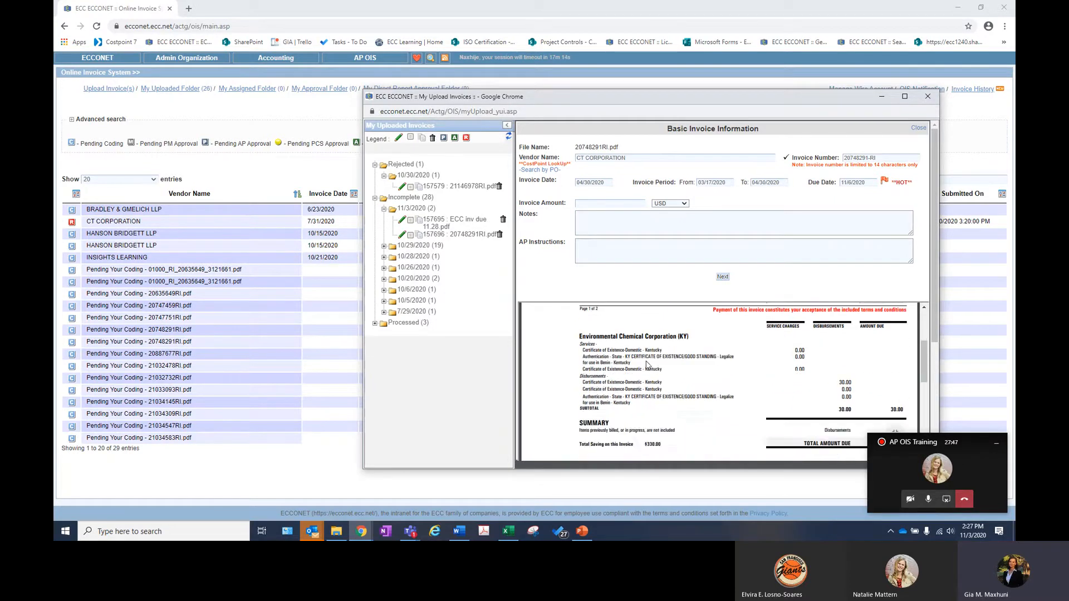
{"action": "scroll", "coordinate": [647, 365], "scroll_direction": "down", "scroll_amount": 5}
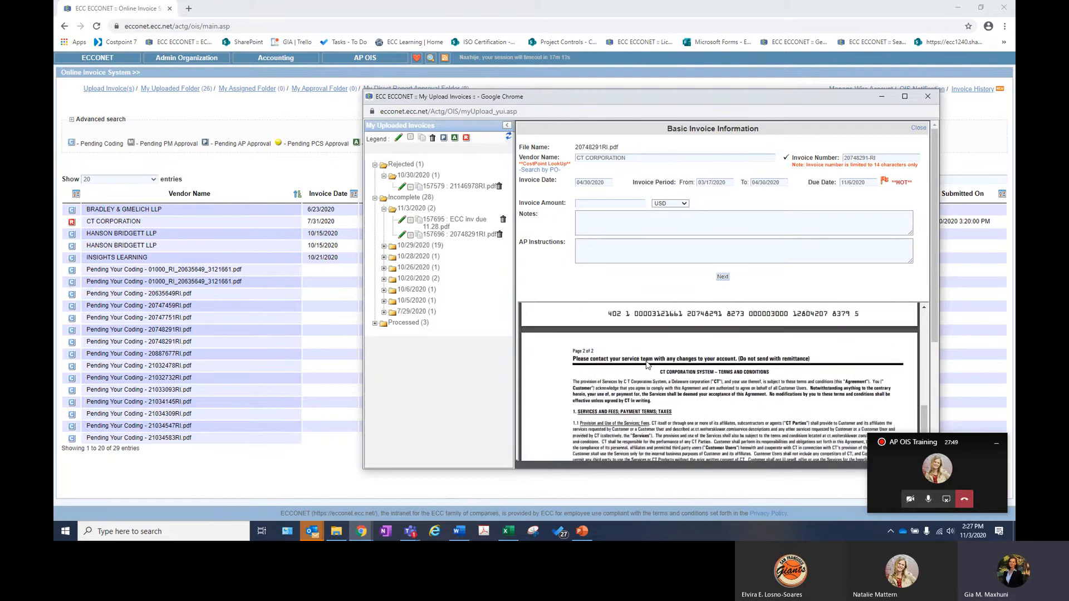
{"action": "scroll", "coordinate": [827, 421], "scroll_direction": "up", "scroll_amount": 4}
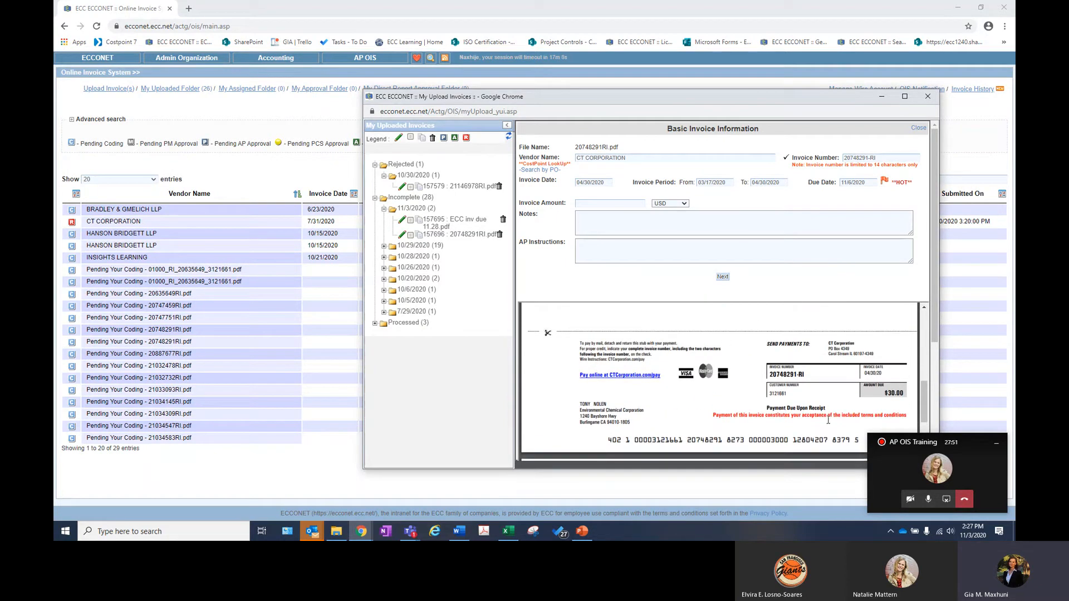
{"action": "left_click", "coordinate": [634, 203]}
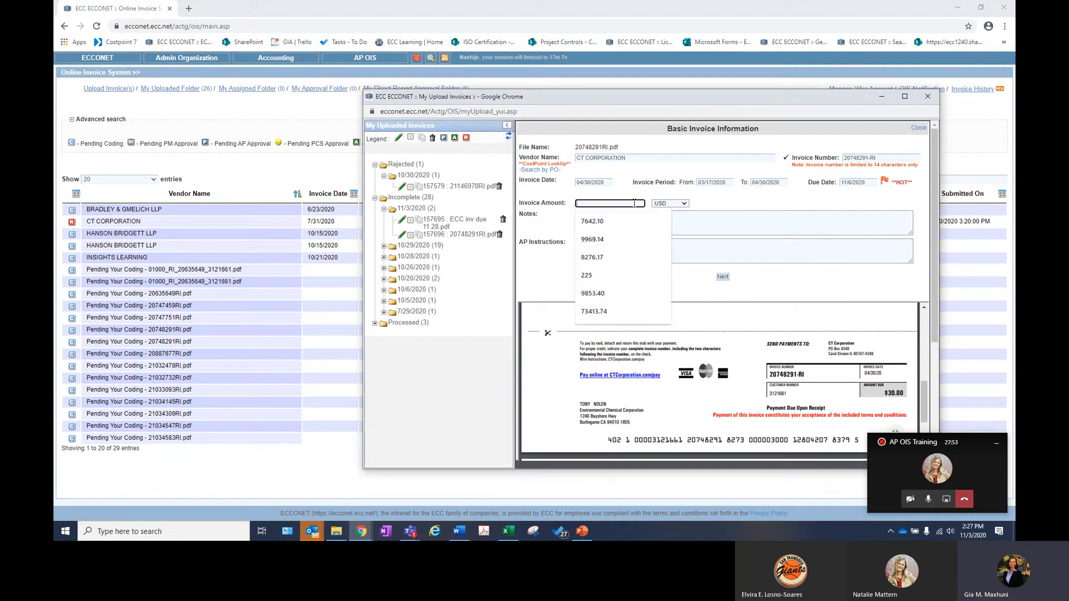
{"action": "type", "text": "30"}
{"action": "left_click", "coordinate": [713, 205]}
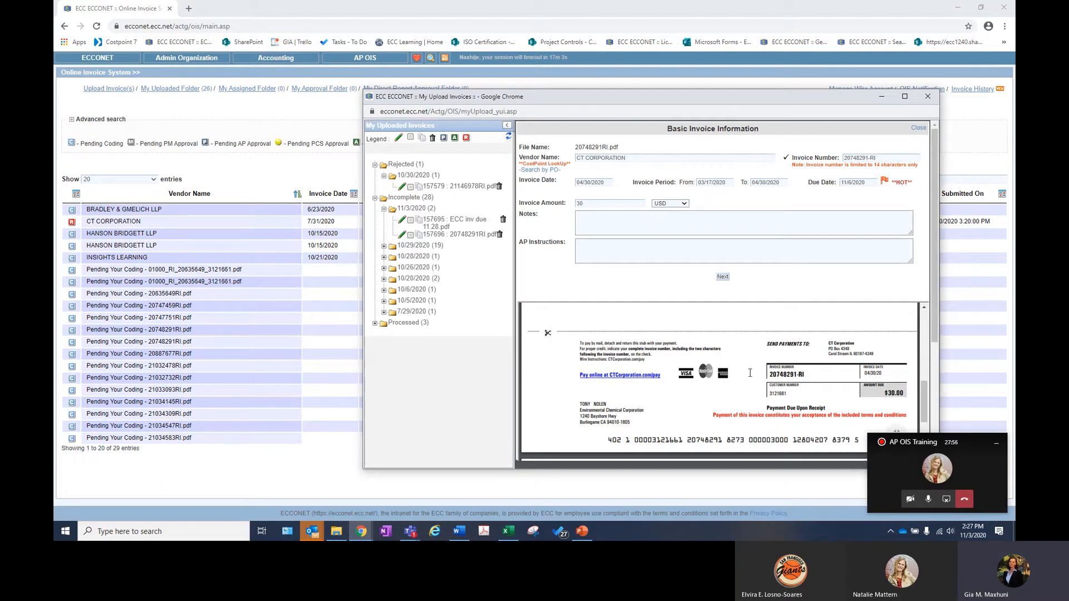
{"action": "left_click", "coordinate": [685, 204]}
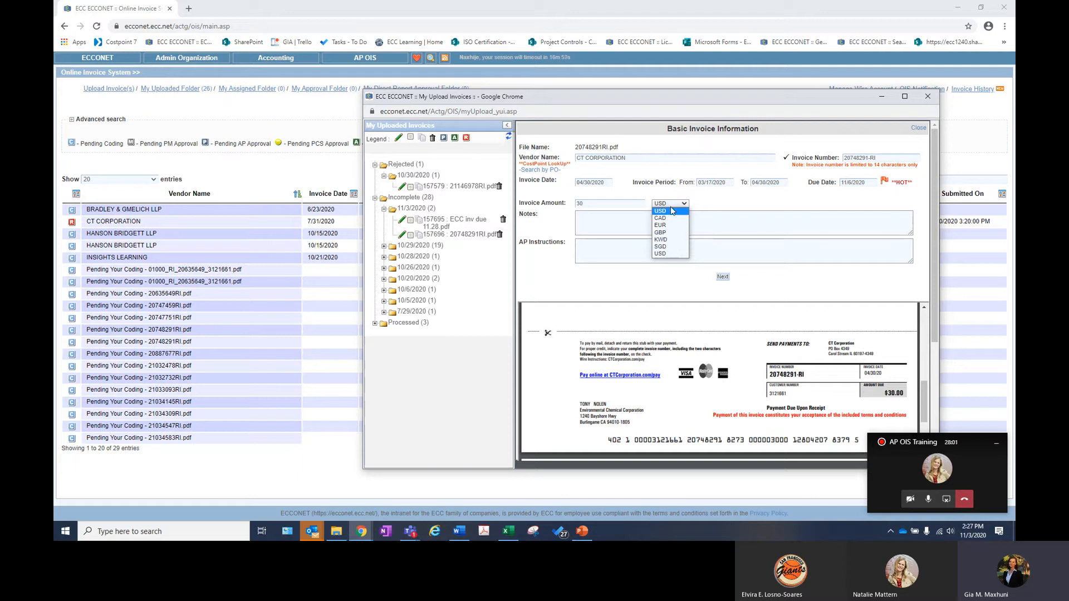
{"action": "left_click", "coordinate": [673, 212]}
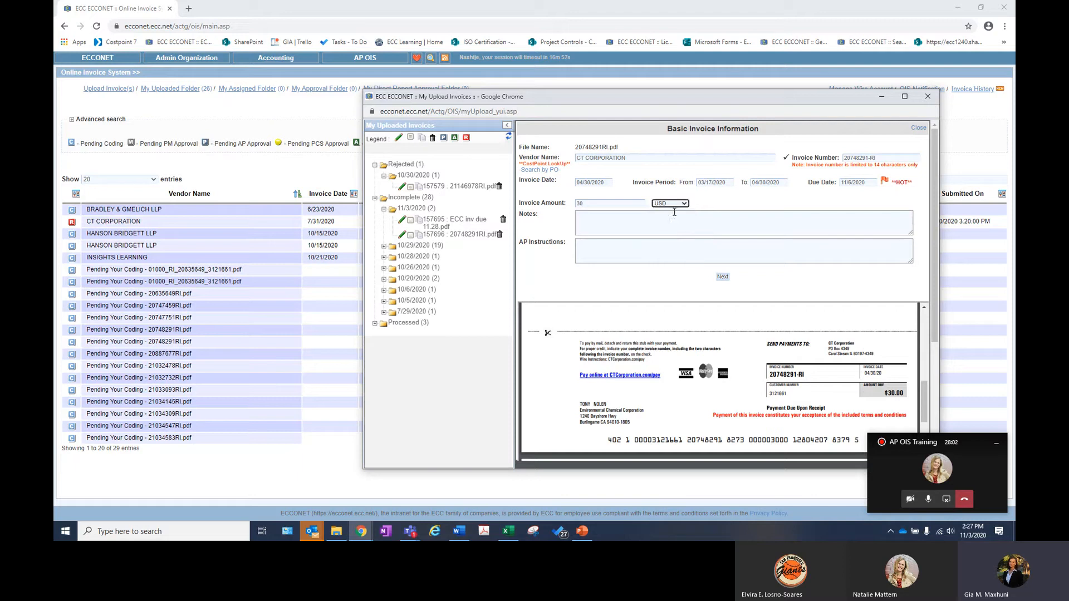
Add the note "Please pay by 11/6/2020." to the invoice.
{"action": "left_click", "coordinate": [618, 224]}
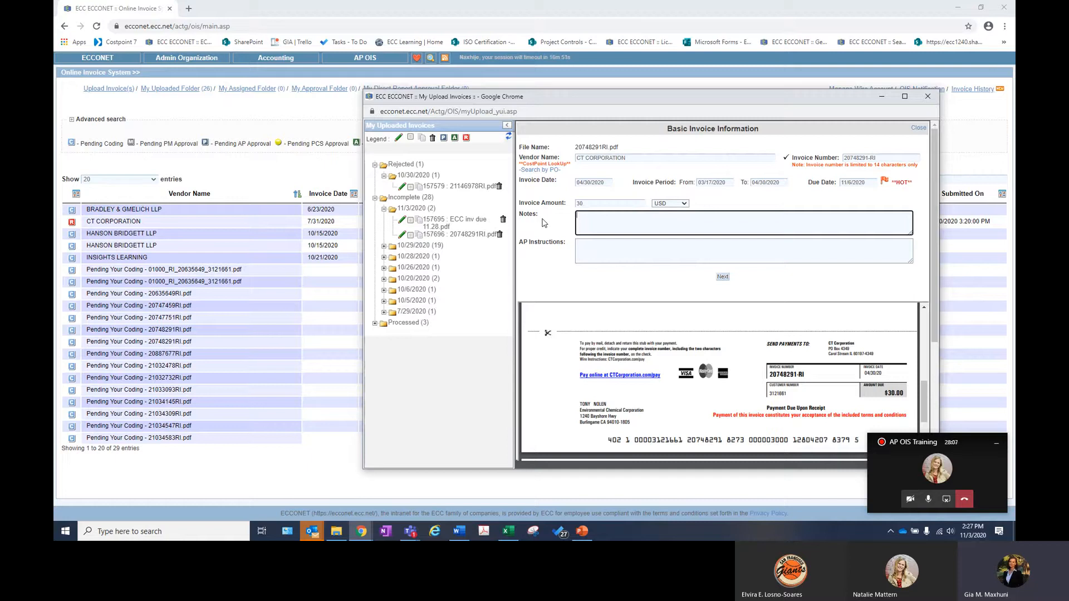
{"action": "type", "text": "Please by"}
{"action": "key", "text": "BackSpace"}
{"action": "type", "text": "pay by 11/6/2020"}
{"action": "type", "text": "."}
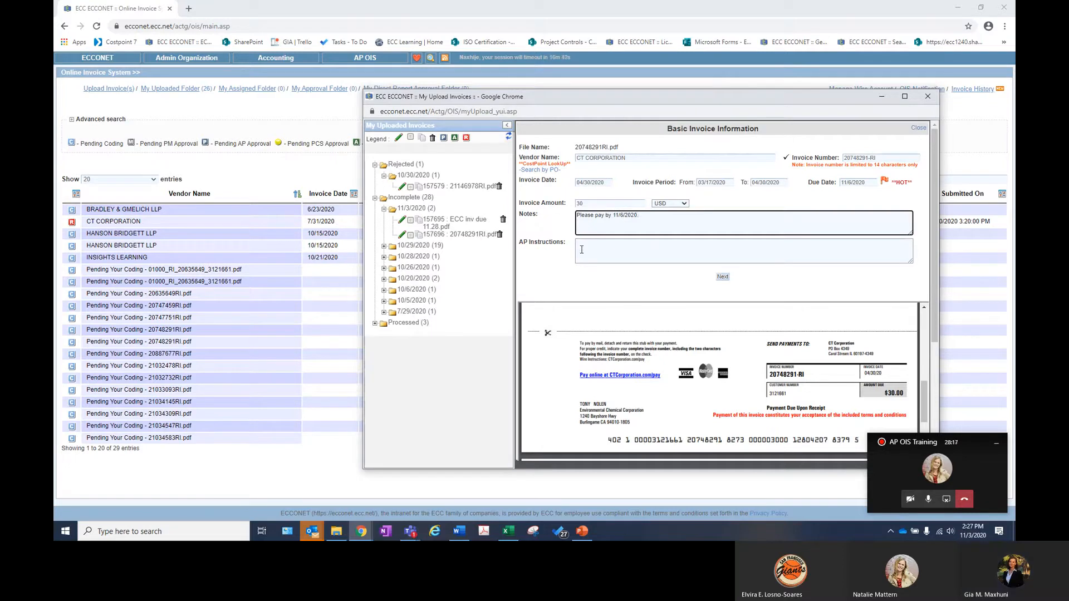
{"action": "left_click", "coordinate": [649, 285]}
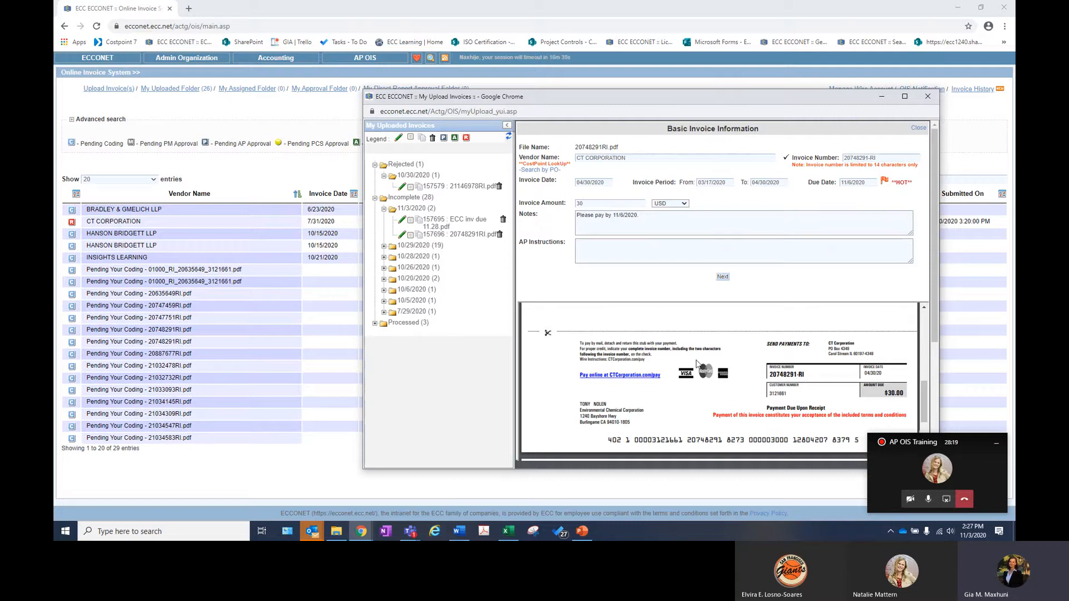
Check the invoice preview once more and continue from the basic invoice information to the invoice allocation.
{"action": "scroll", "coordinate": [697, 364], "scroll_direction": "down", "scroll_amount": 2}
{"action": "scroll", "coordinate": [697, 364], "scroll_direction": "up", "scroll_amount": 6}
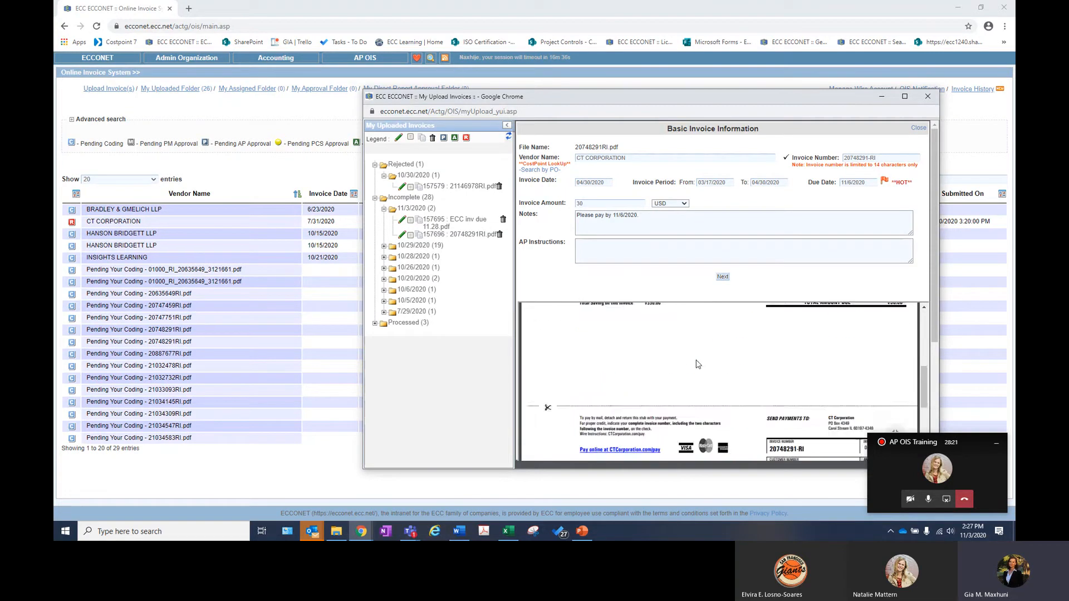
{"action": "left_click", "coordinate": [722, 276]}
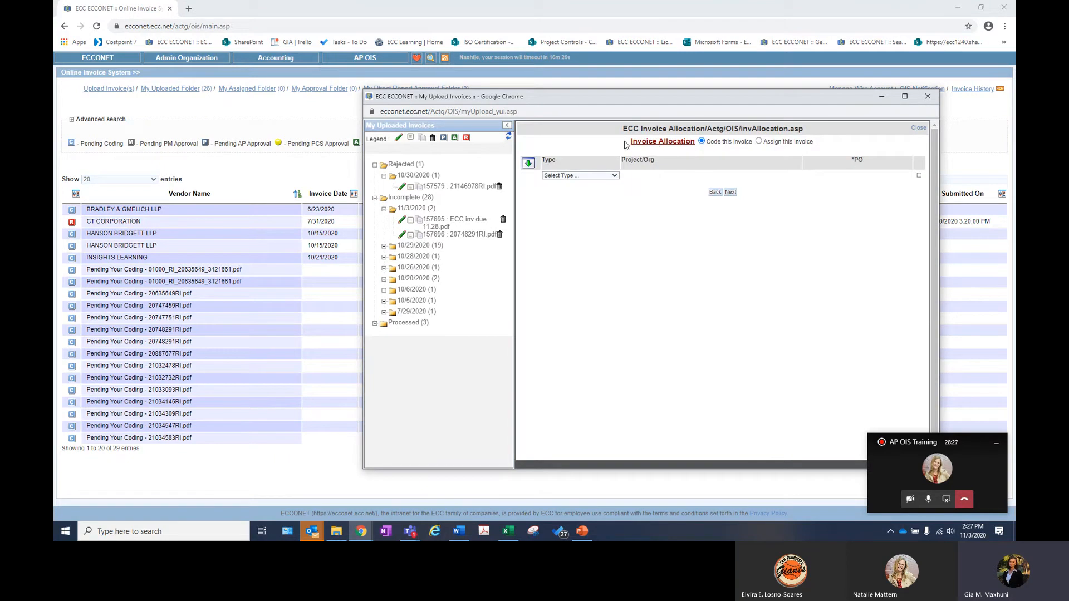
{"action": "left_click_drag", "start_coordinate": [633, 141], "coordinate": [697, 144]}
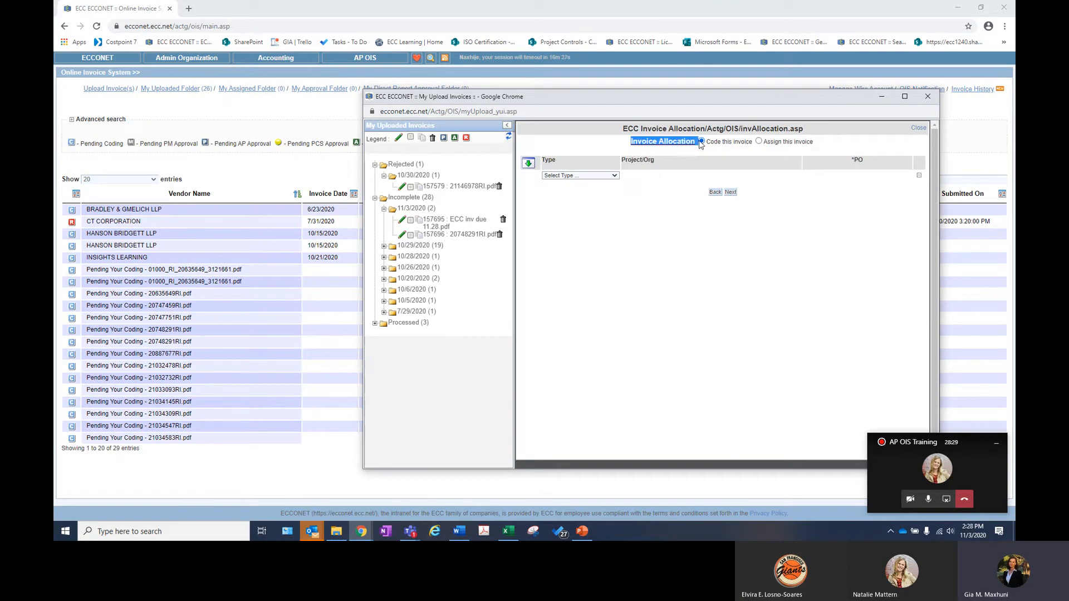
{"action": "left_click", "coordinate": [699, 147]}
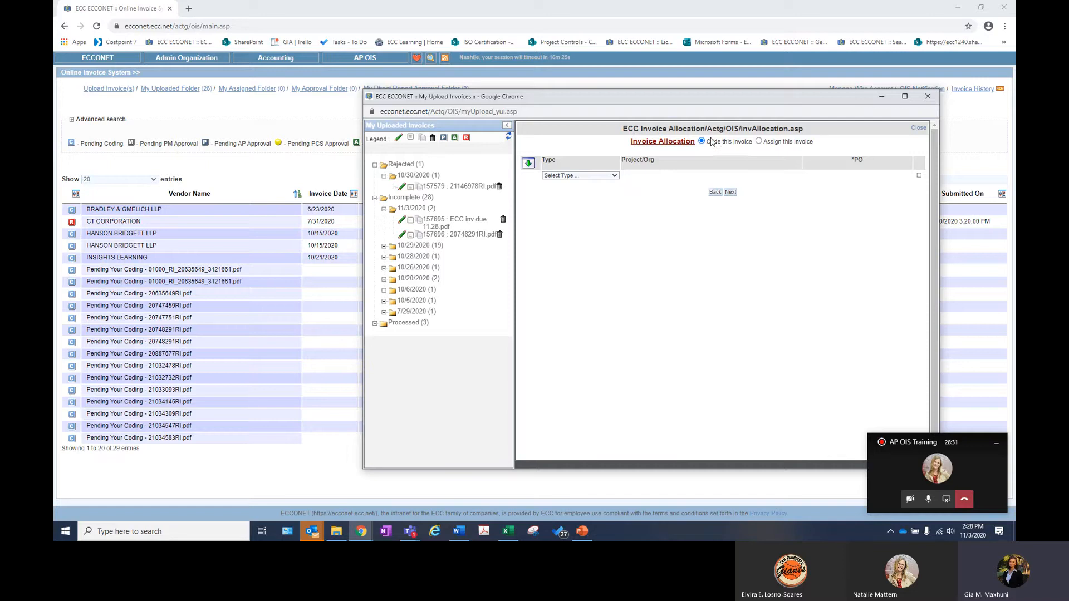
Switch the allocation to assigning this invoice and select the approver as recipient by name.
{"action": "left_click", "coordinate": [759, 143]}
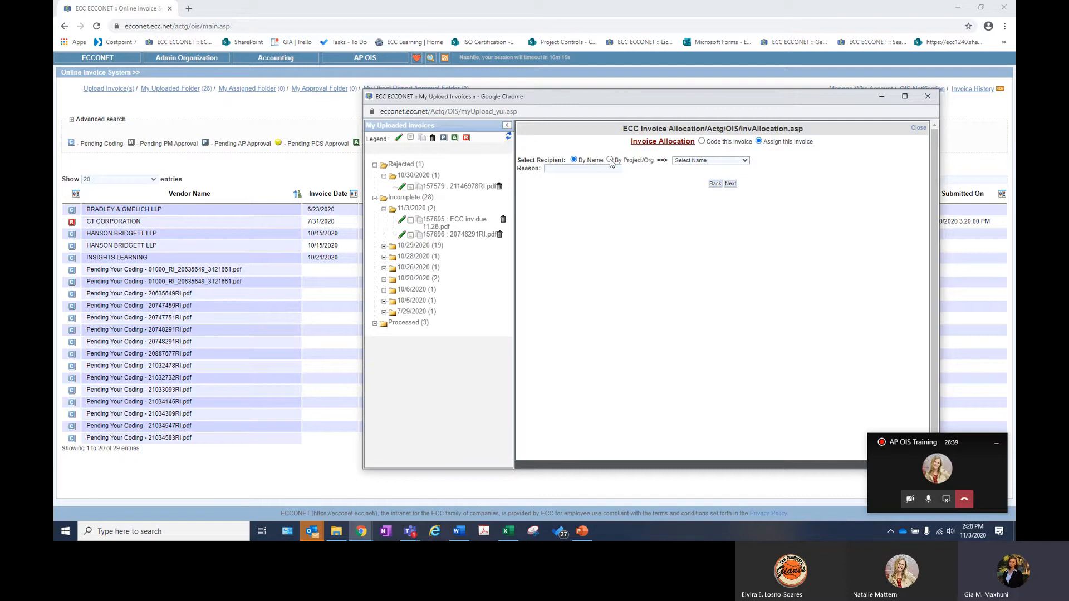
{"action": "left_click", "coordinate": [680, 161]}
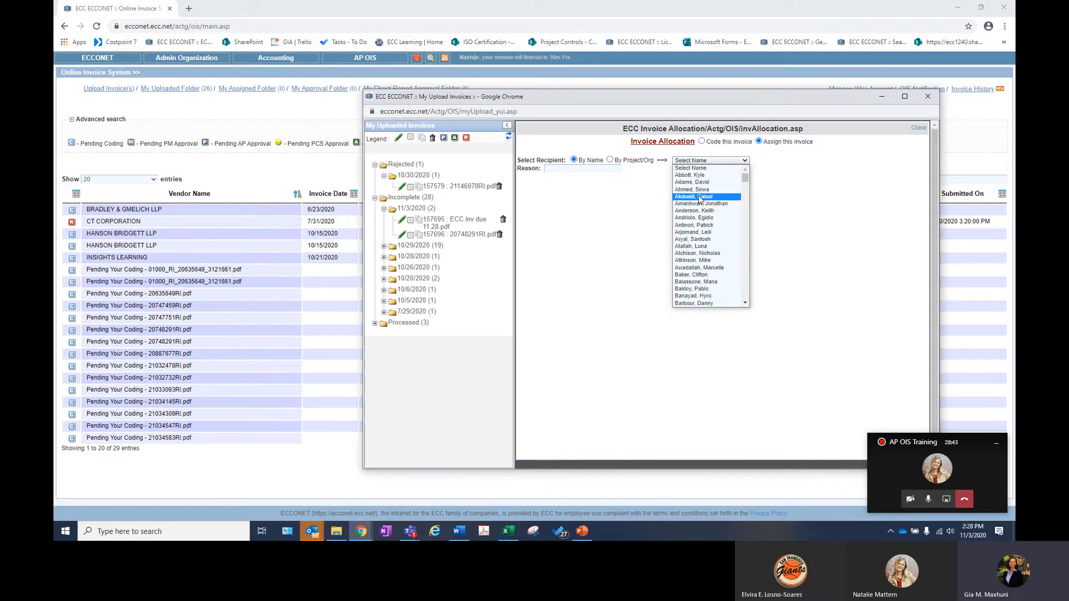
{"action": "type", "text": "bo"}
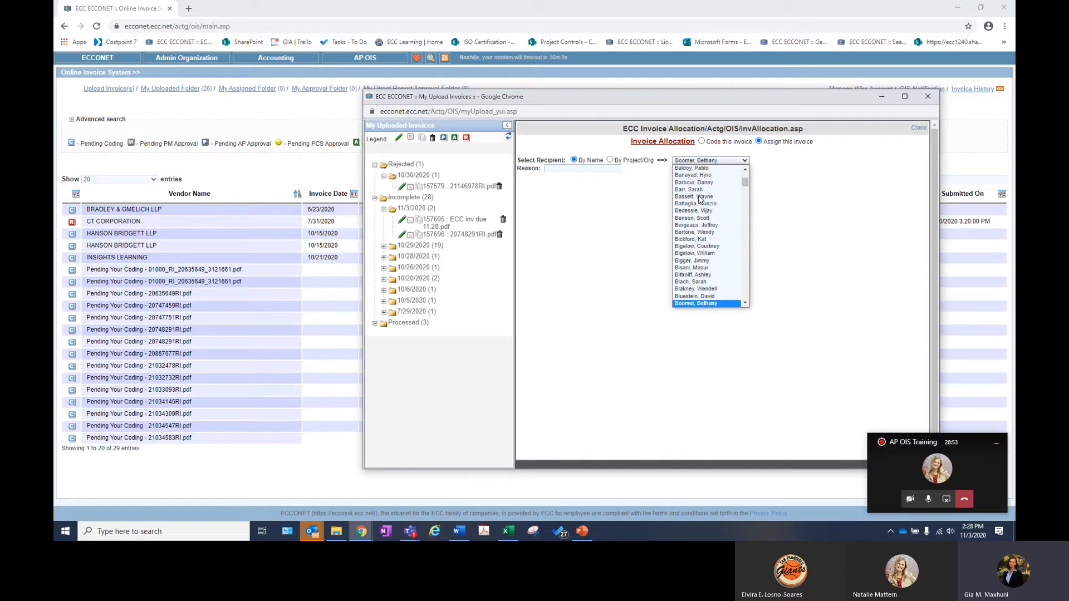
{"action": "left_click", "coordinate": [696, 303]}
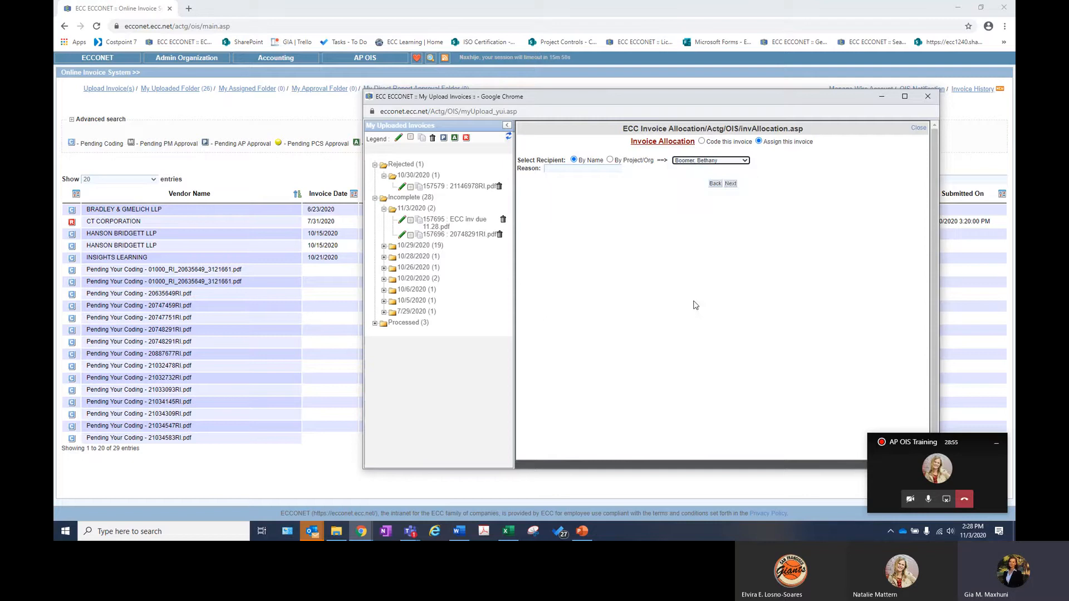
Enter "Requires BB's approval" as the assignment reason and submit the allocation.
{"action": "left_click", "coordinate": [595, 169]}
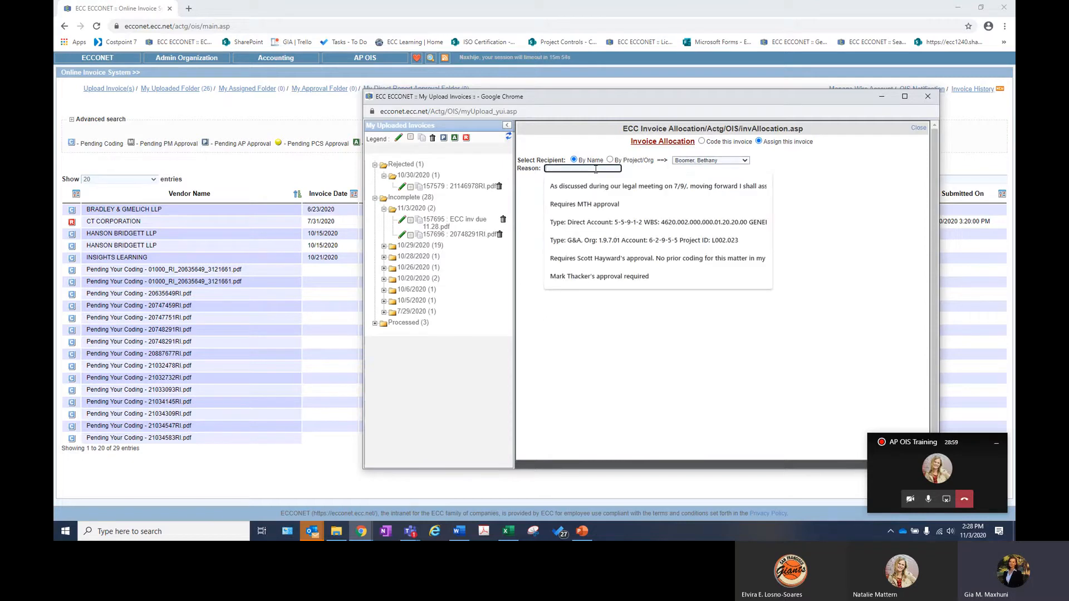
{"action": "type", "text": "Requires"}
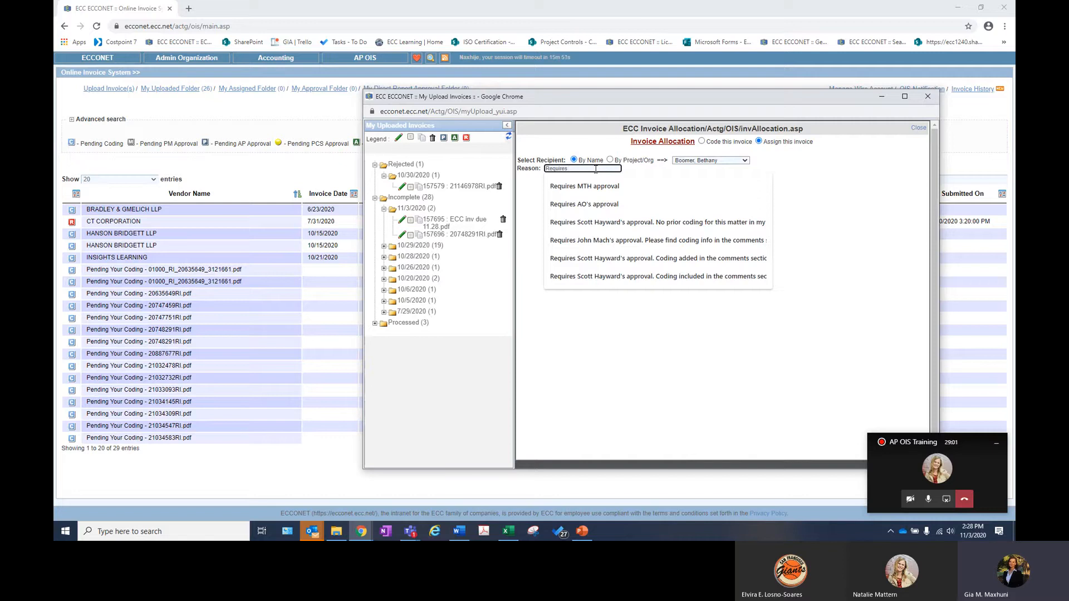
{"action": "type", "text": " BB's approval"}
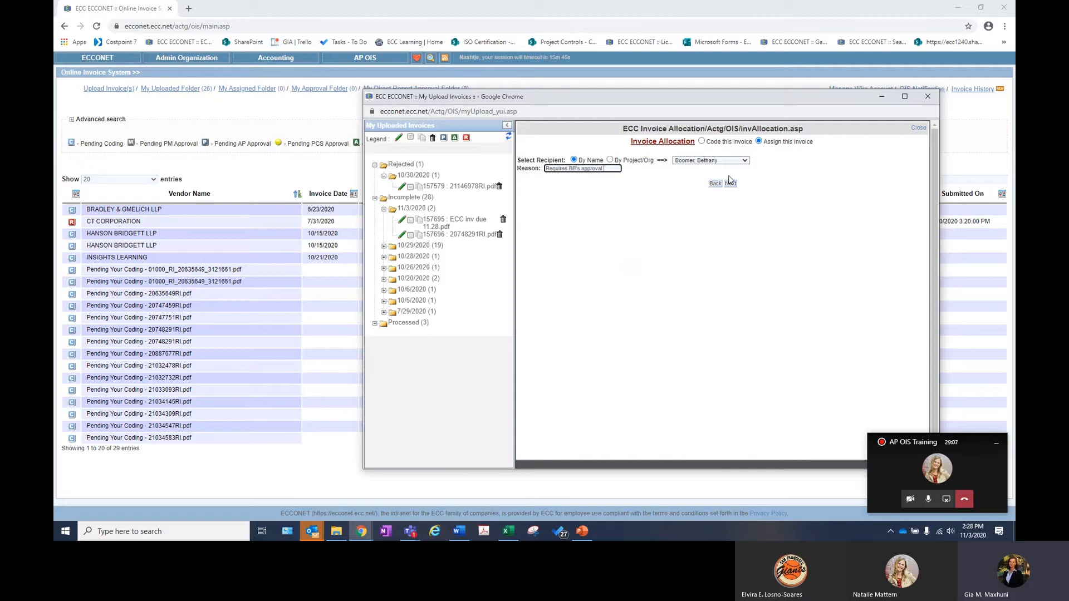
{"action": "left_click", "coordinate": [724, 215]}
{"action": "left_click", "coordinate": [734, 183]}
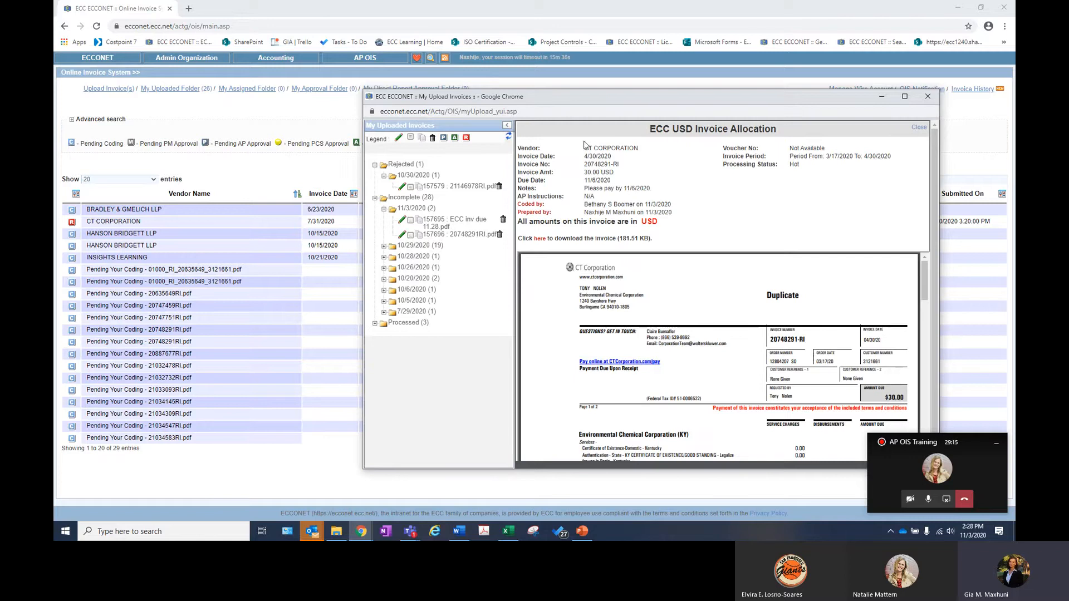
Review the vendor, dates, amount and coding details in the allocation summary, and close the uploaded invoices window.
{"action": "left_click_drag", "start_coordinate": [585, 147], "coordinate": [663, 183]}
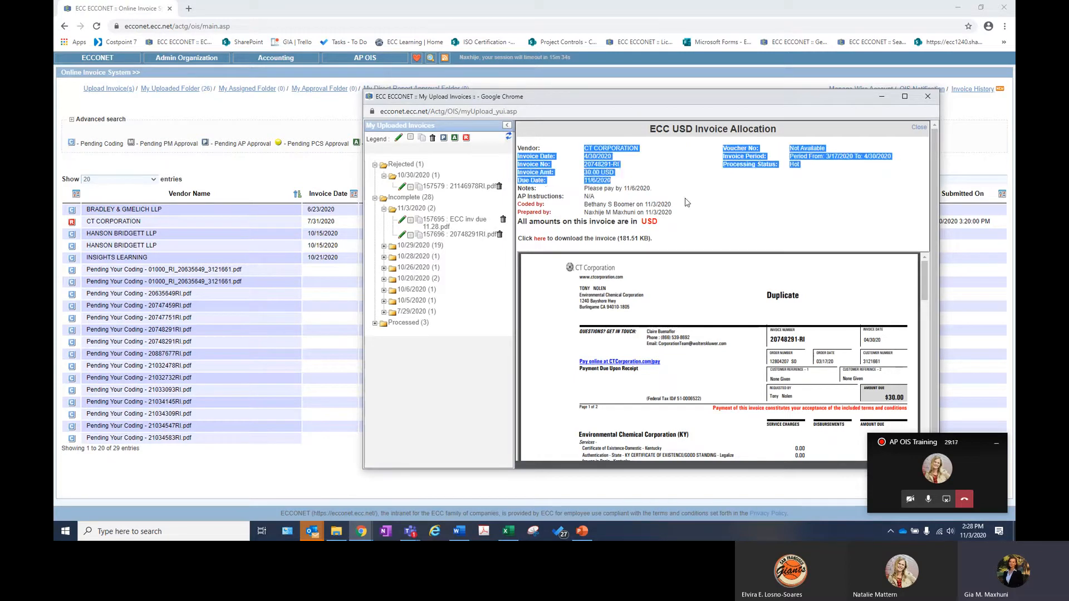
{"action": "left_click", "coordinate": [707, 203]}
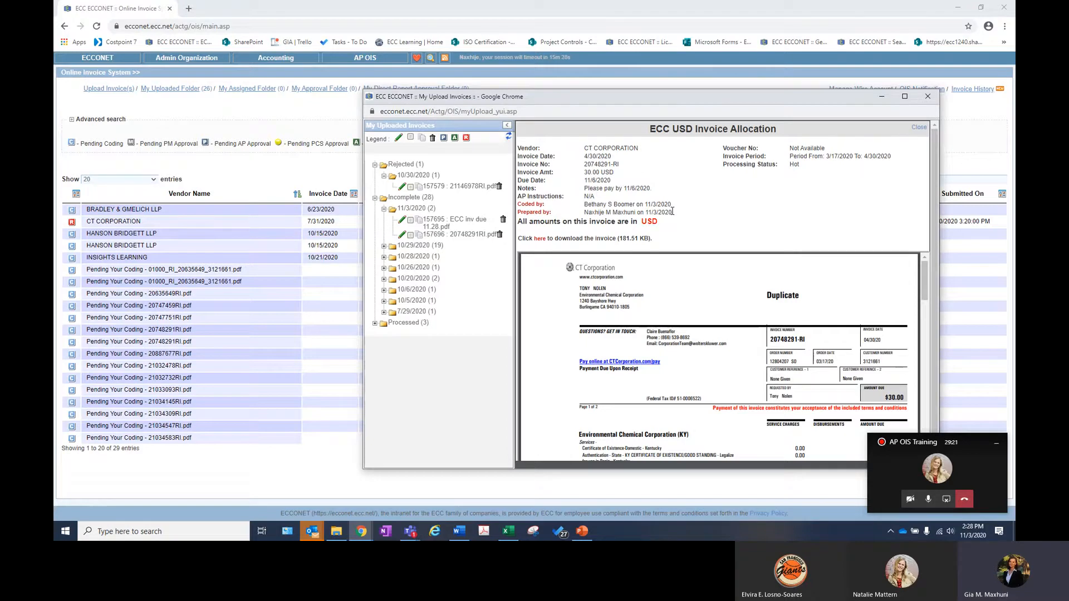
{"action": "left_click", "coordinate": [928, 98]}
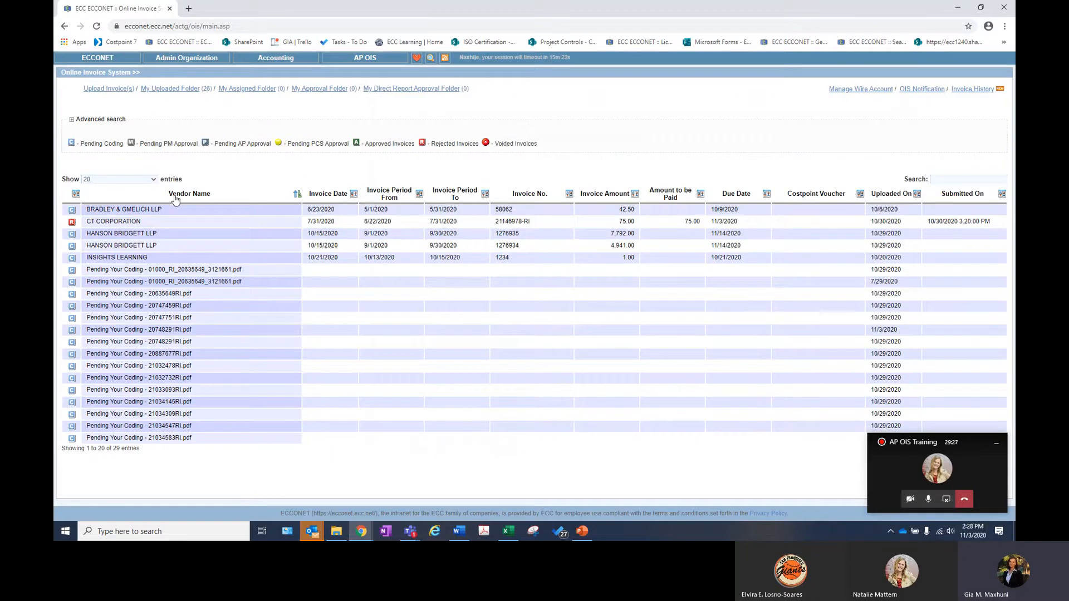
Open the invoice uploader and start choosing files for another upload.
{"action": "left_click", "coordinate": [121, 92]}
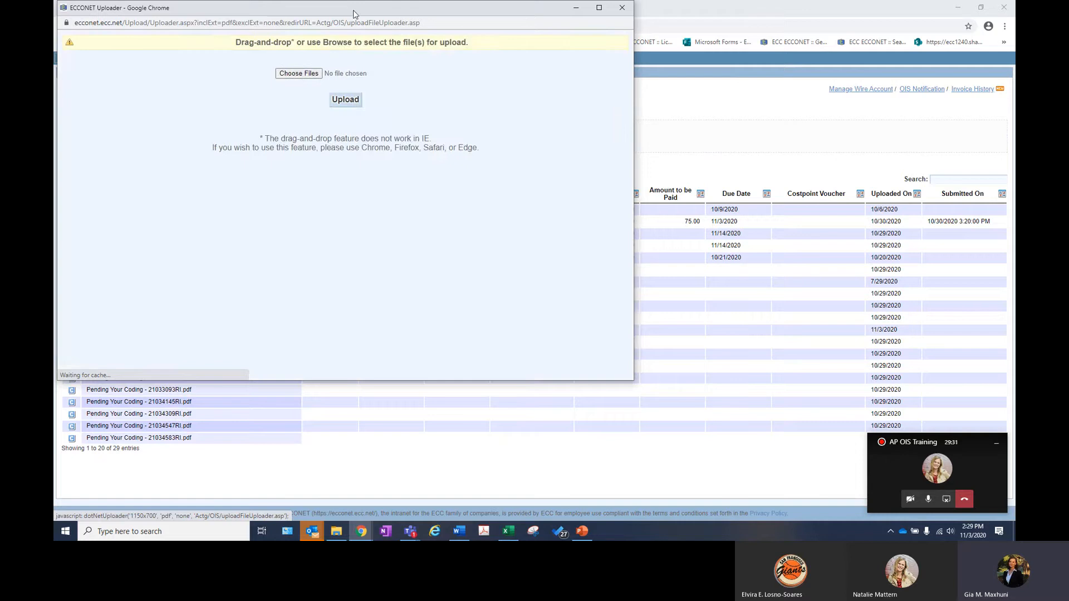
{"action": "left_click_drag", "start_coordinate": [603, 92], "coordinate": [604, 94]}
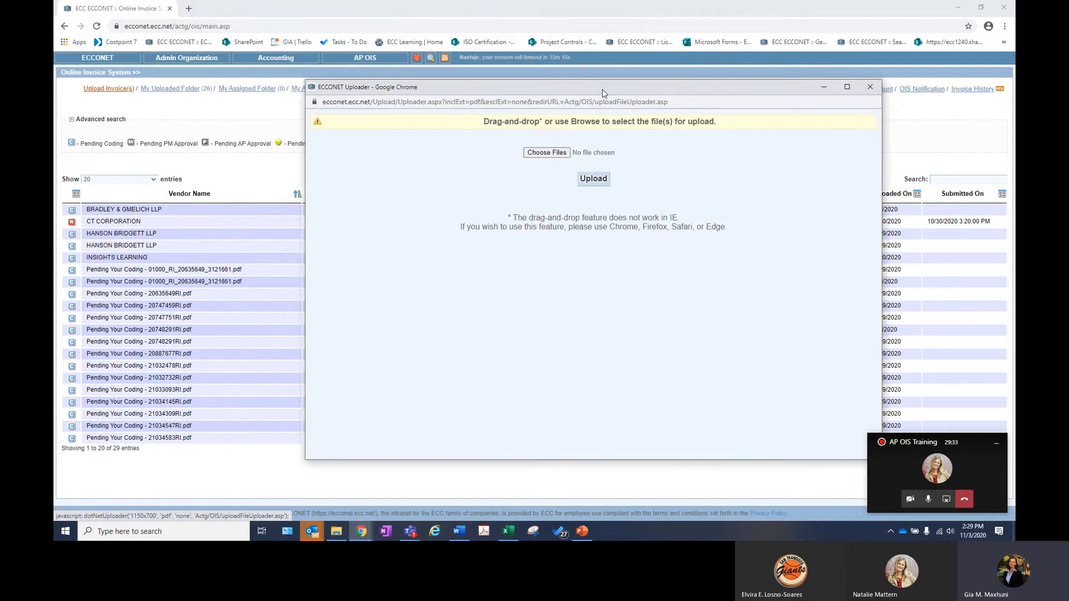
{"action": "left_click", "coordinate": [548, 152]}
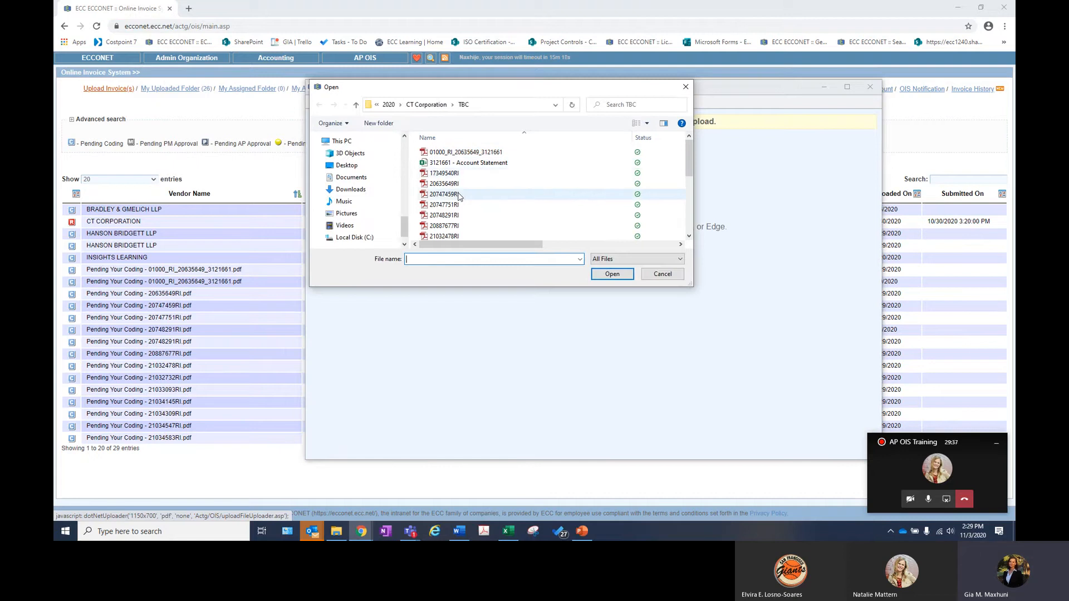
{"action": "scroll", "coordinate": [459, 195], "scroll_direction": "down", "scroll_amount": 3}
{"action": "scroll", "coordinate": [359, 167], "scroll_direction": "up", "scroll_amount": 8}
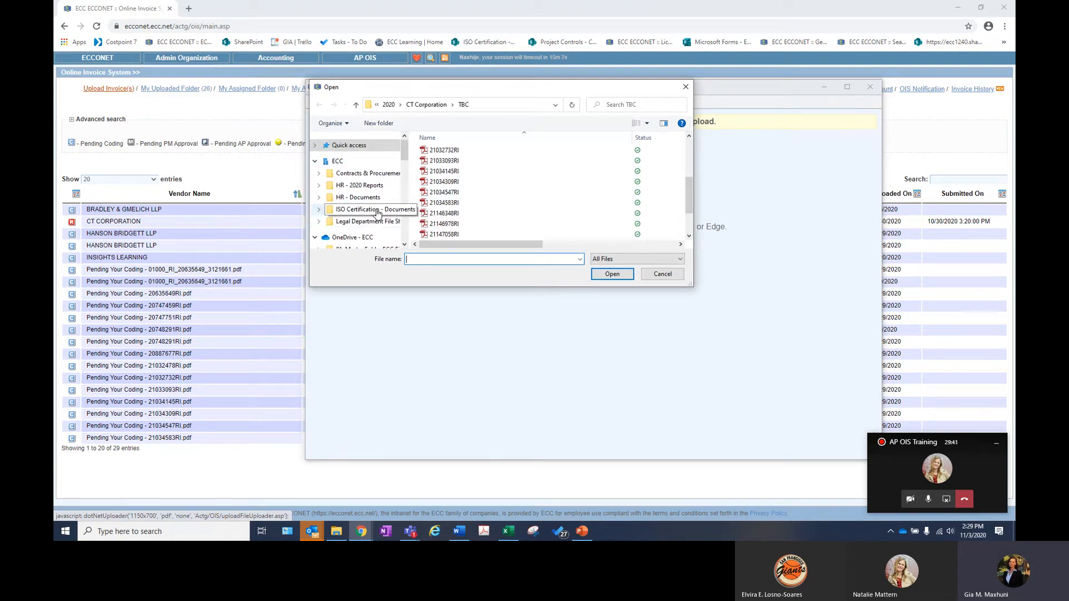
Browse to the 02. Invoices folder under OneDrive - ECC in the file chooser.
{"action": "left_click", "coordinate": [377, 221]}
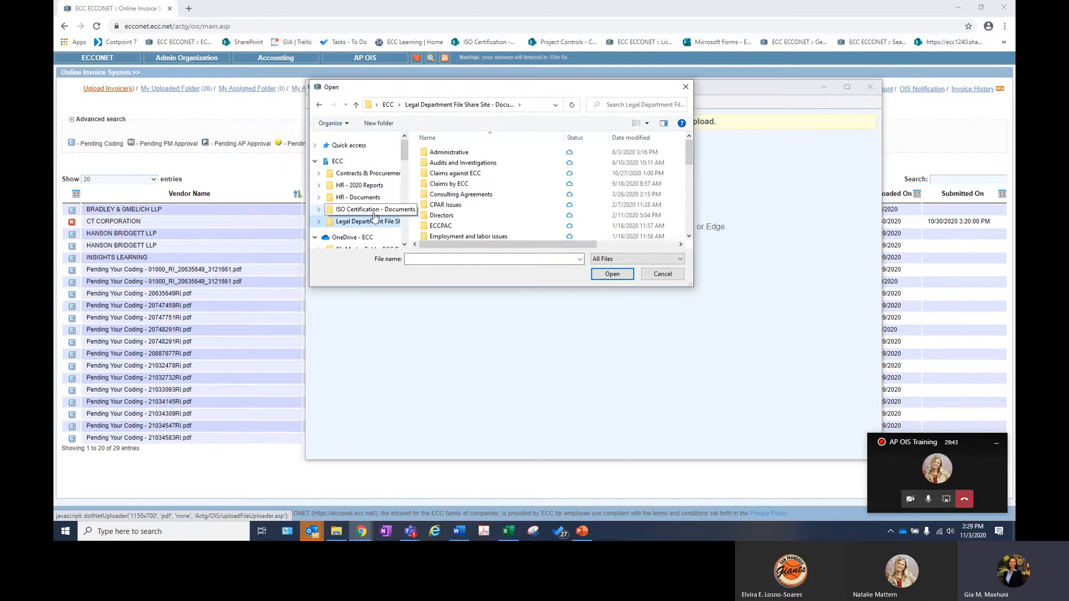
{"action": "scroll", "coordinate": [367, 200], "scroll_direction": "down", "scroll_amount": 2}
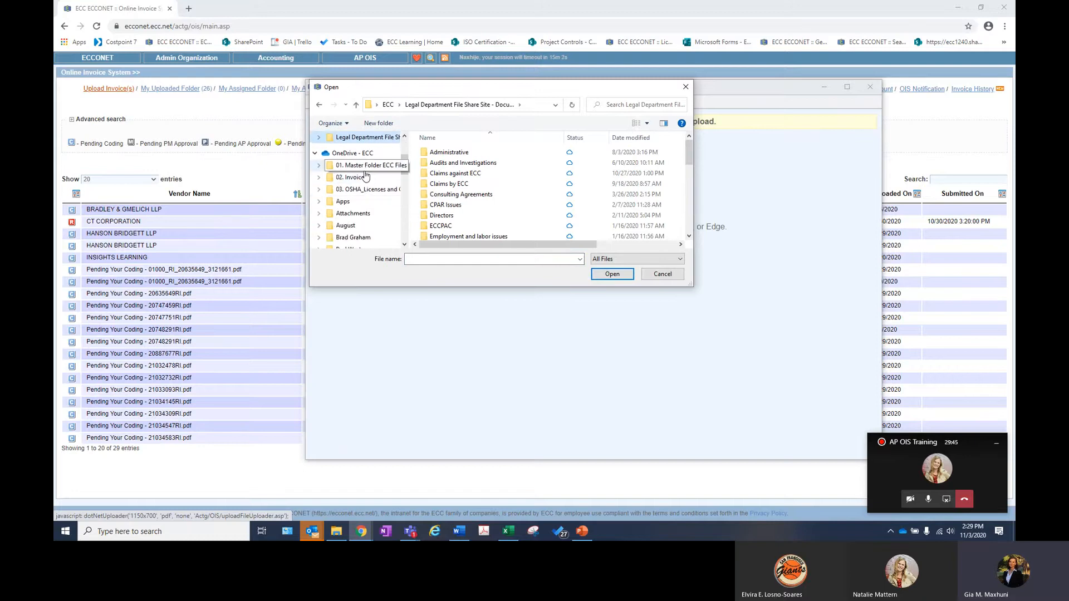
{"action": "left_click", "coordinate": [379, 178]}
{"action": "scroll", "coordinate": [472, 184], "scroll_direction": "down", "scroll_amount": 1}
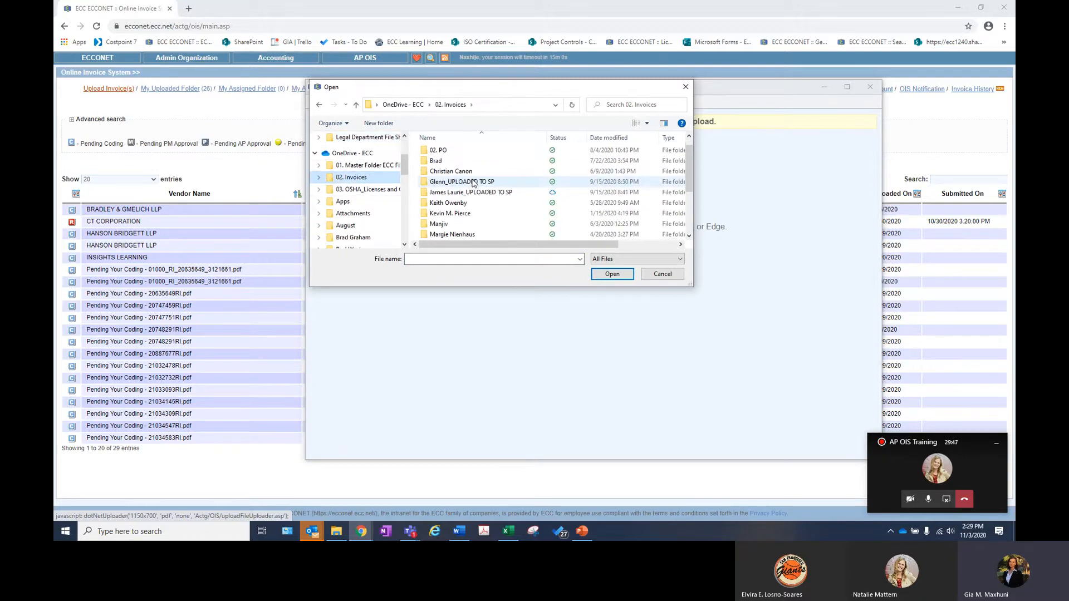
{"action": "scroll", "coordinate": [472, 183], "scroll_direction": "up", "scroll_amount": 1}
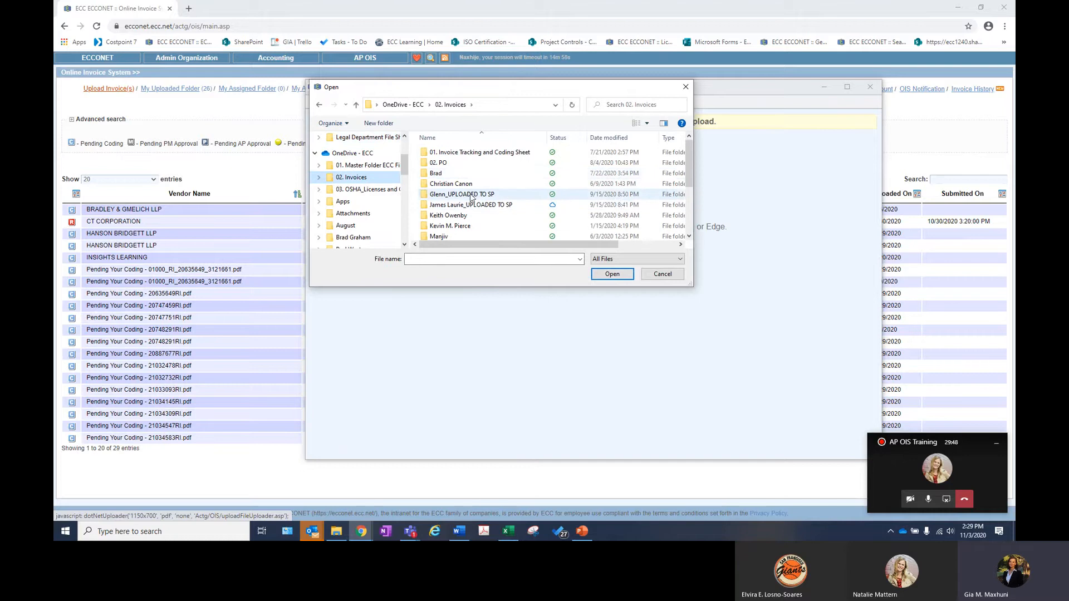
Choose the ECC 82156 PDF from the 01. HR > Insights Learning > 02. CODED folder and upload it.
{"action": "double_click", "coordinate": [462, 194]}
{"action": "double_click", "coordinate": [459, 150]}
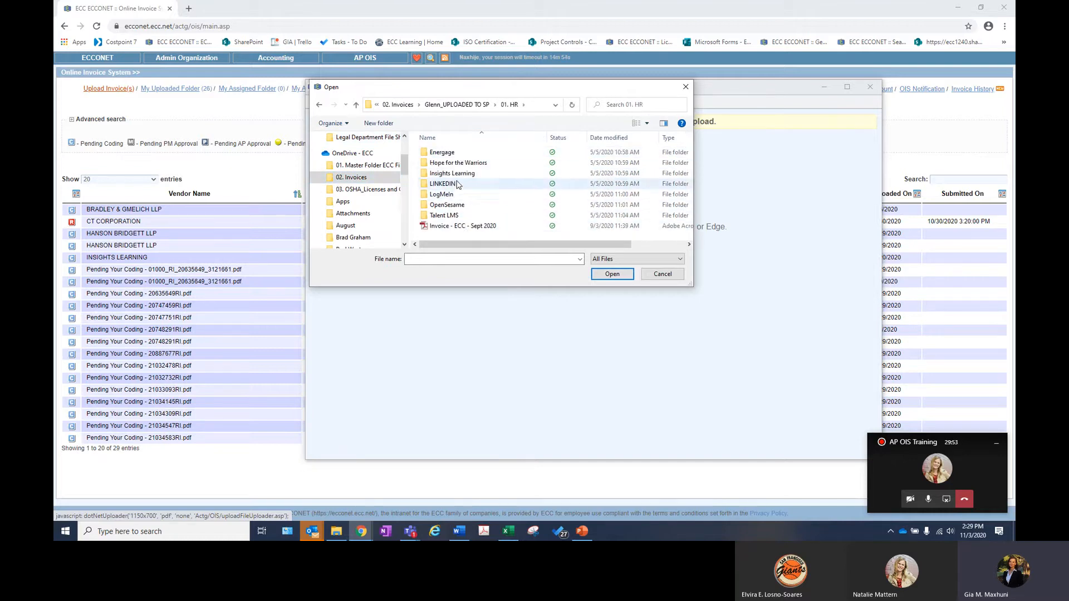
{"action": "double_click", "coordinate": [459, 174]}
{"action": "double_click", "coordinate": [454, 163]}
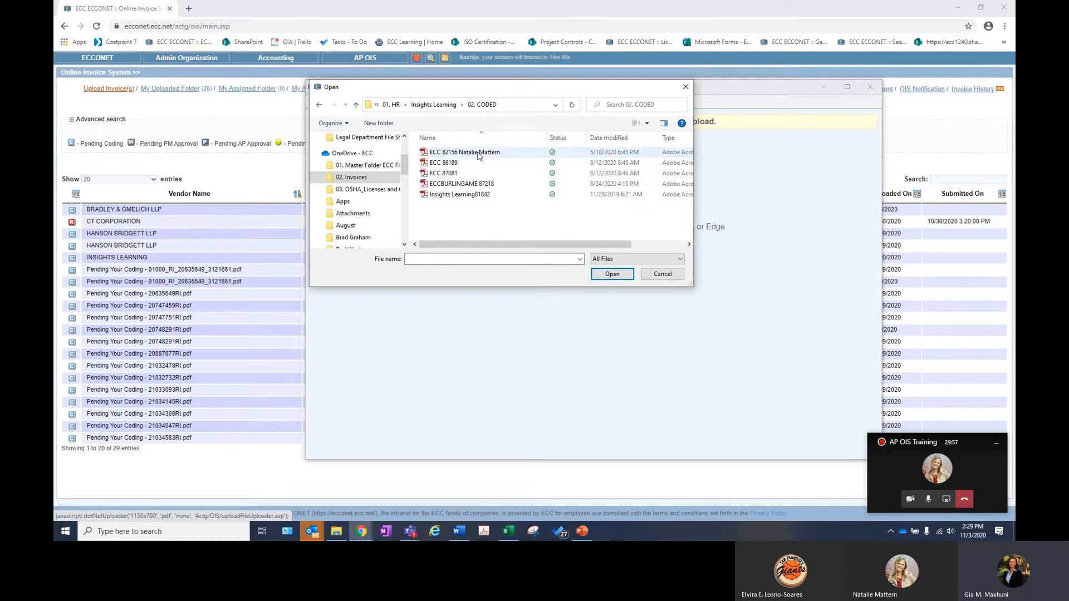
{"action": "double_click", "coordinate": [482, 156]}
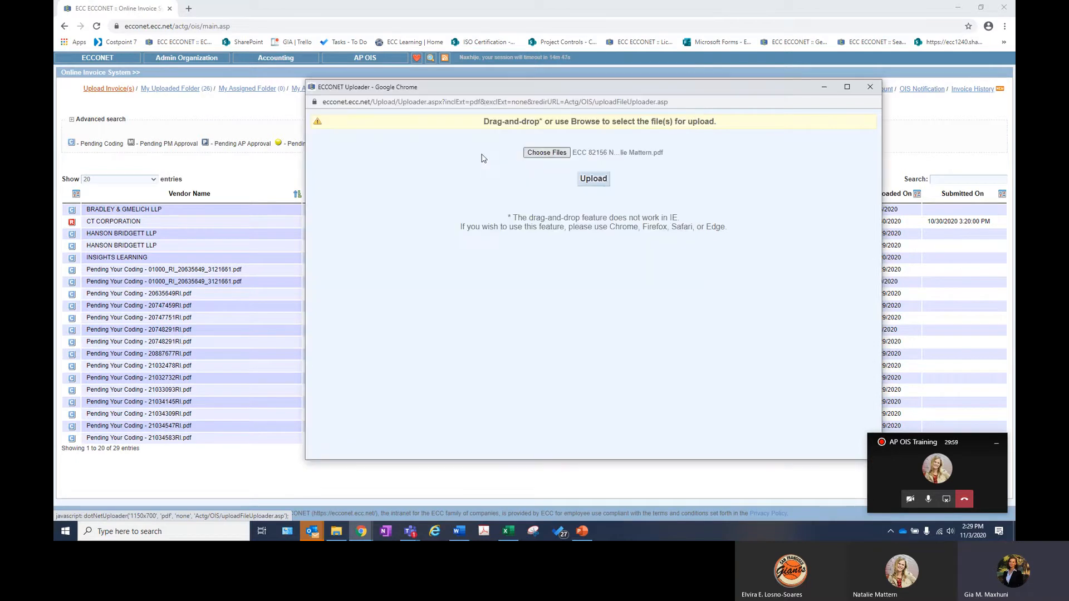
{"action": "left_click", "coordinate": [593, 179]}
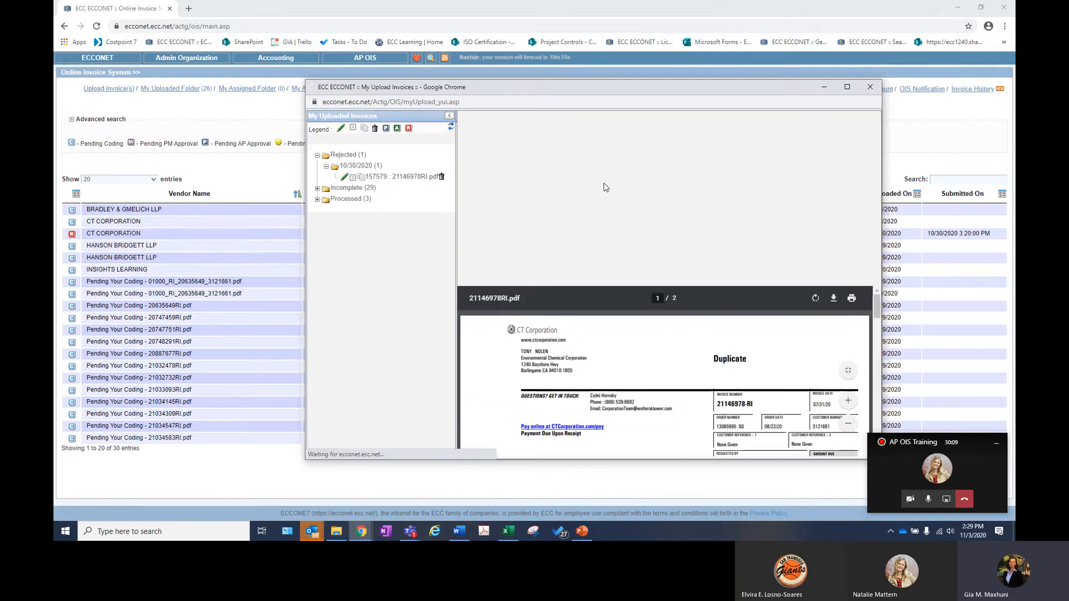
Open the newly uploaded ECC 82156 invoice for coding from the incomplete uploads dated 11/3/2020.
{"action": "left_click", "coordinate": [318, 189]}
{"action": "left_click", "coordinate": [332, 200]}
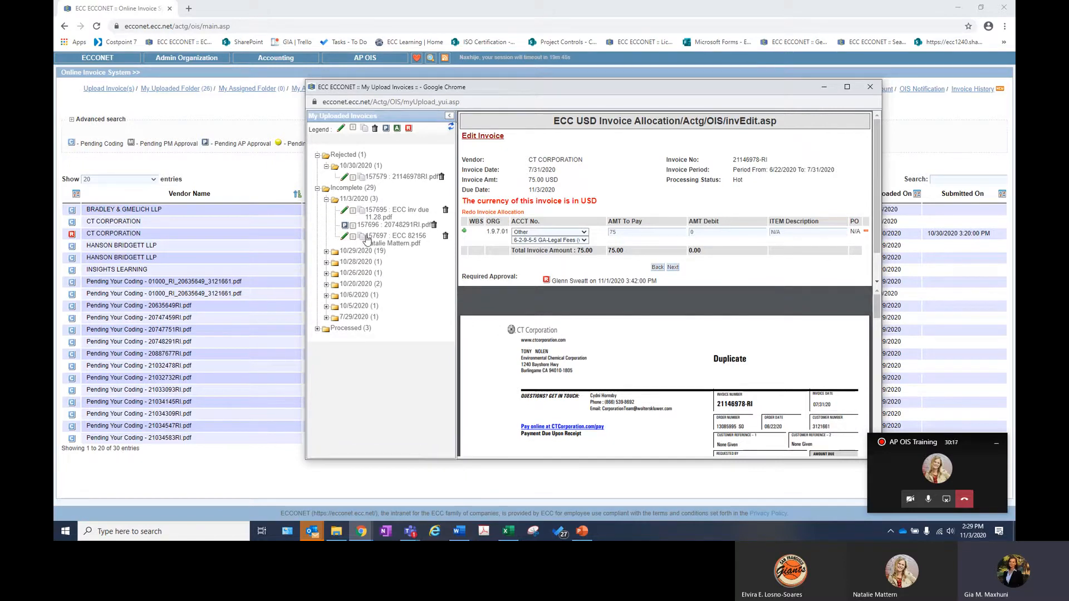
{"action": "left_click", "coordinate": [345, 239]}
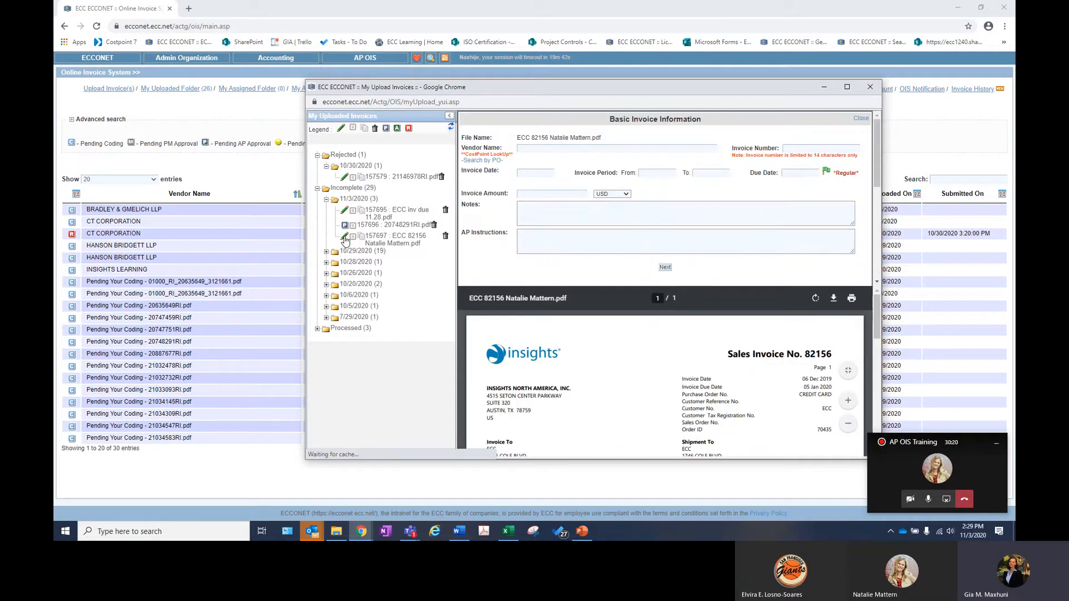
{"action": "left_click", "coordinate": [561, 149]}
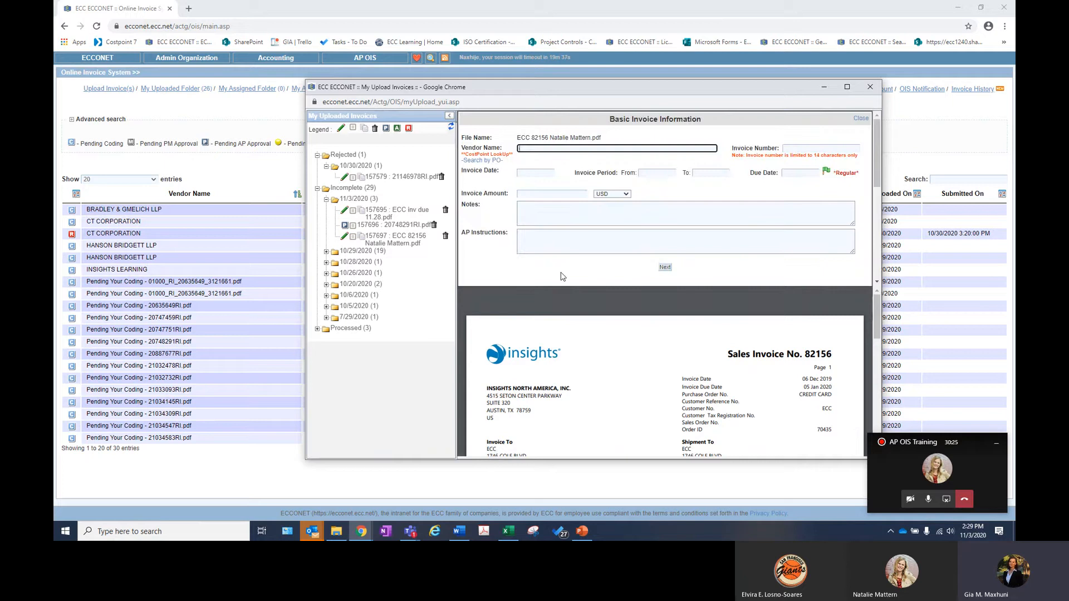
{"action": "key", "text": "BackSpace"}
{"action": "key", "text": "BackSpace"}
Open the search by PO for the invoice's vendor and place its window over the invoice form.
{"action": "left_click", "coordinate": [495, 161]}
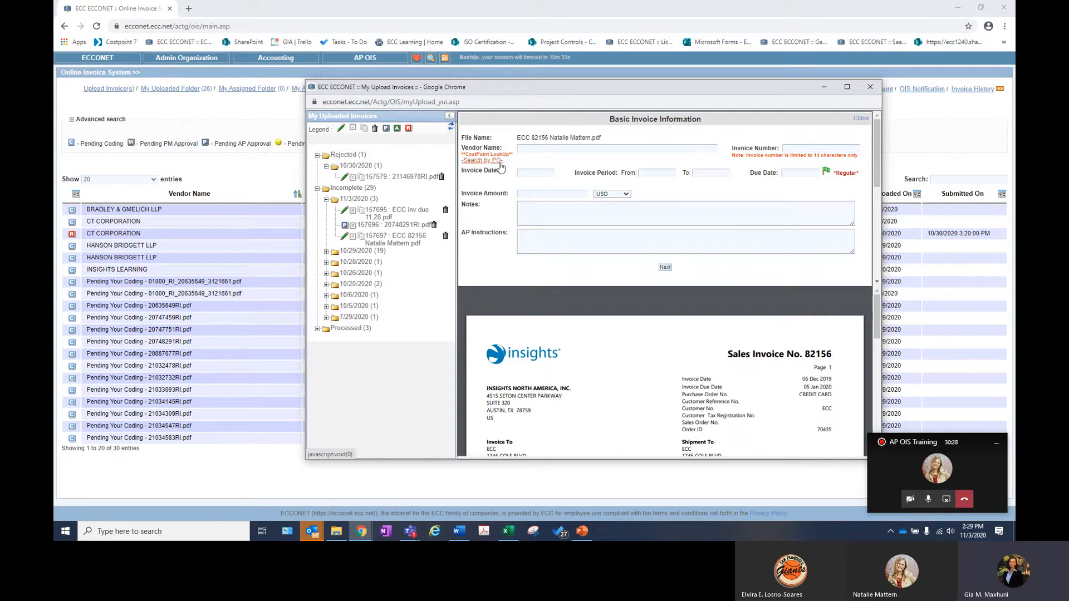
{"action": "left_click_drag", "start_coordinate": [483, 14], "coordinate": [750, 133]}
{"action": "left_click", "coordinate": [445, 164]}
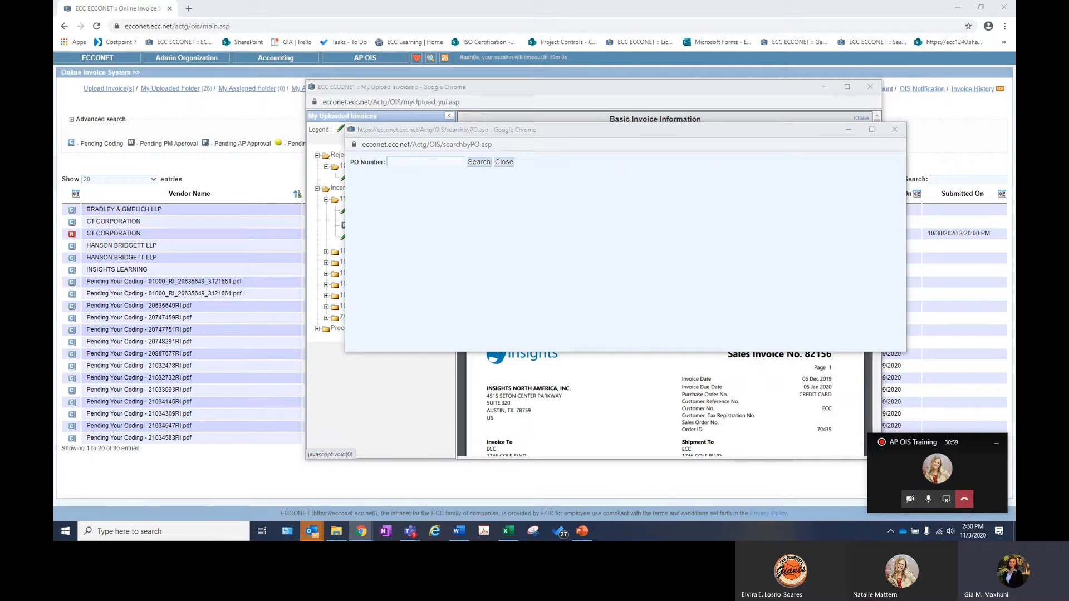
Enter a purchase order number in the PO search and look it up.
{"action": "left_click", "coordinate": [437, 160]}
{"action": "type", "text": "354"}
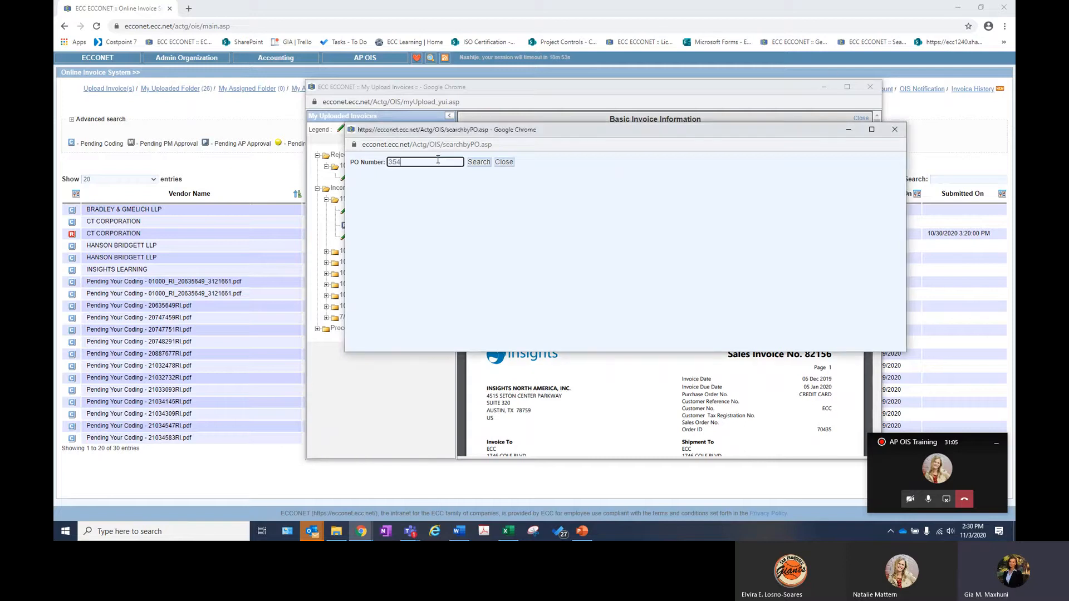
{"action": "type", "text": "353"}
{"action": "left_click", "coordinate": [478, 162]}
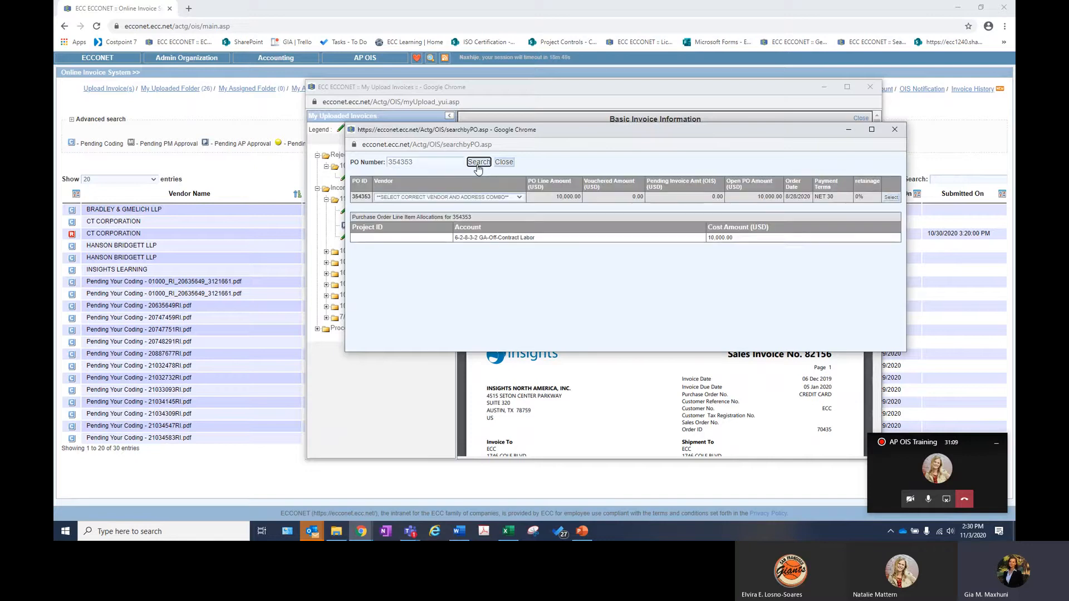
Check the vendor and address options of the found purchase order against the vendor on the Insights invoice.
{"action": "left_click", "coordinate": [519, 197]}
{"action": "left_click", "coordinate": [519, 197]}
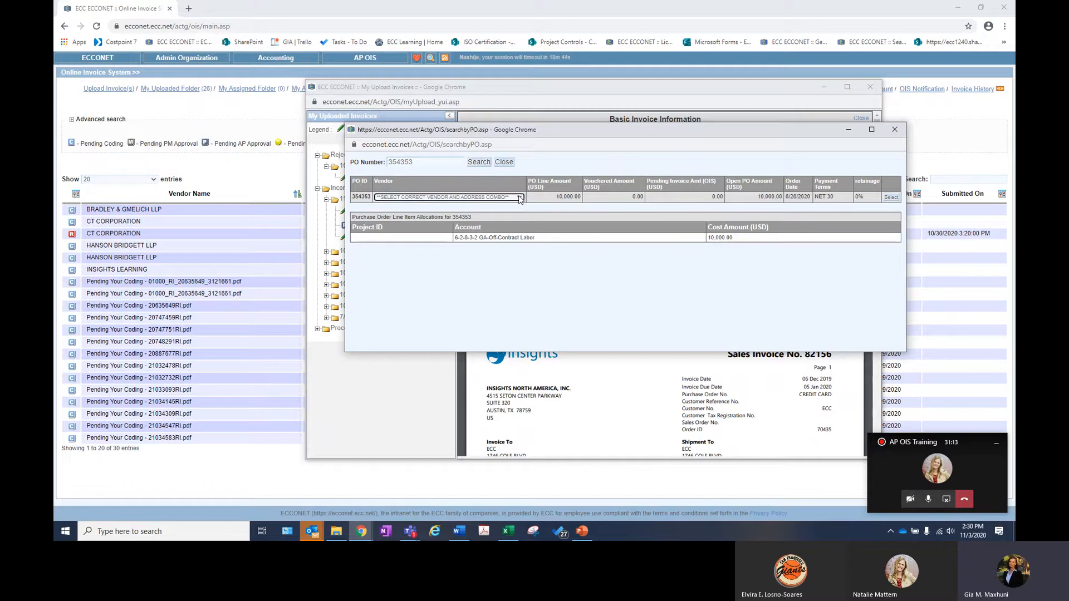
{"action": "left_click", "coordinate": [519, 198]}
{"action": "left_click", "coordinate": [521, 198]}
{"action": "left_click", "coordinate": [520, 197]}
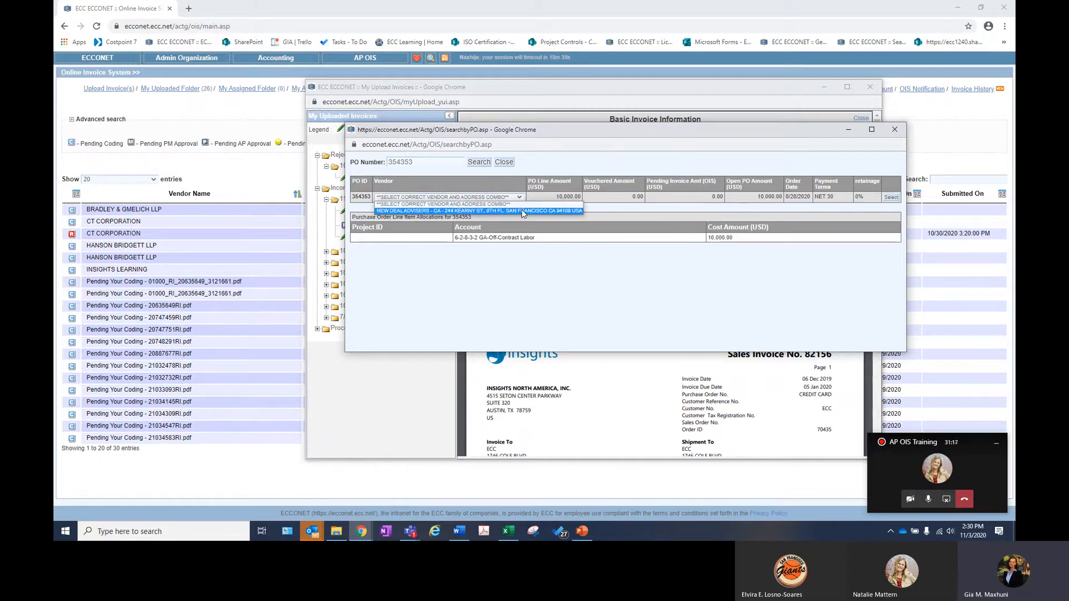
{"action": "left_click", "coordinate": [453, 178]}
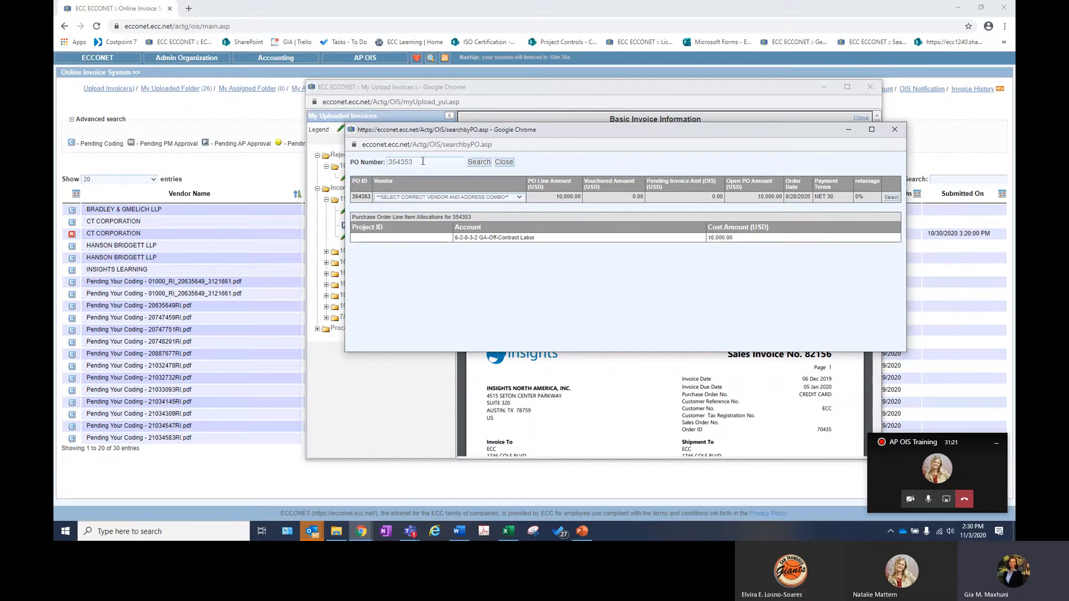
{"action": "left_click_drag", "start_coordinate": [419, 161], "coordinate": [366, 172]}
{"action": "left_click_drag", "start_coordinate": [589, 132], "coordinate": [559, 65]}
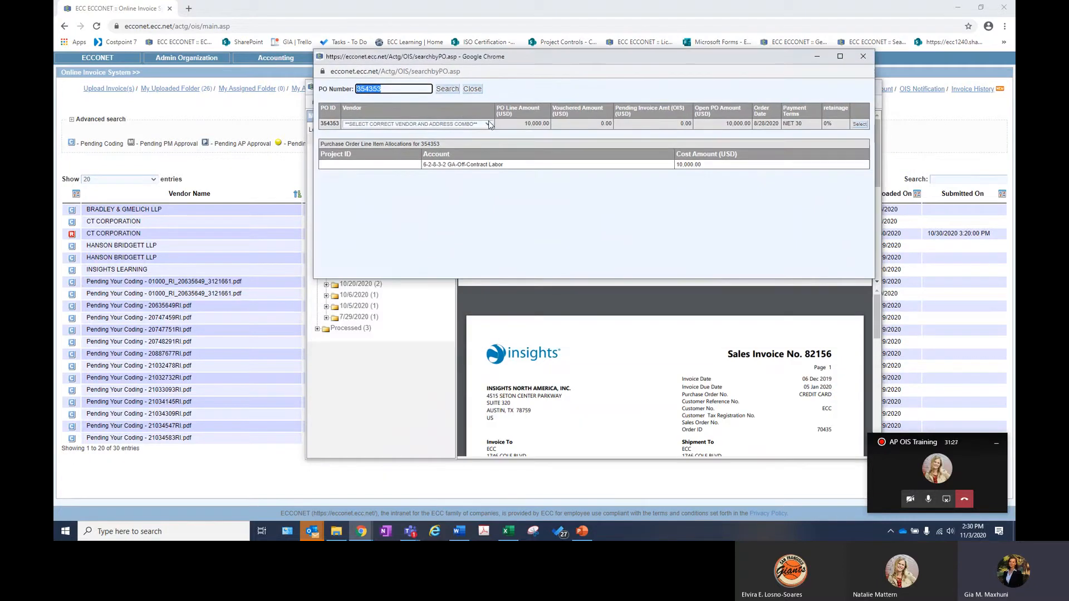
{"action": "left_click", "coordinate": [487, 123]}
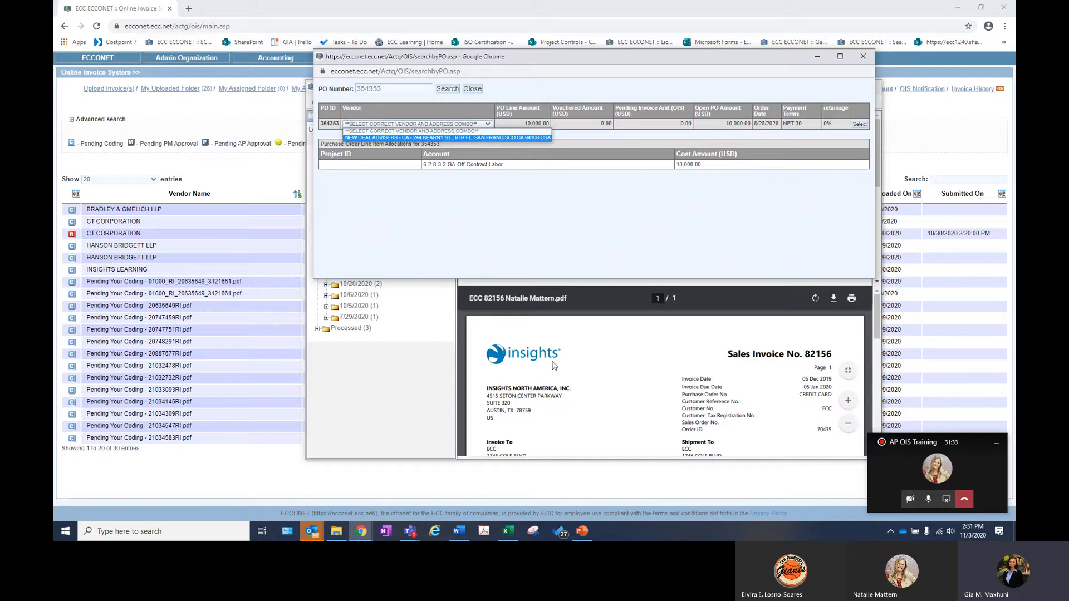
Replace the PO number with the number of the Insights Learning purchase order and search again.
{"action": "left_click", "coordinate": [399, 89]}
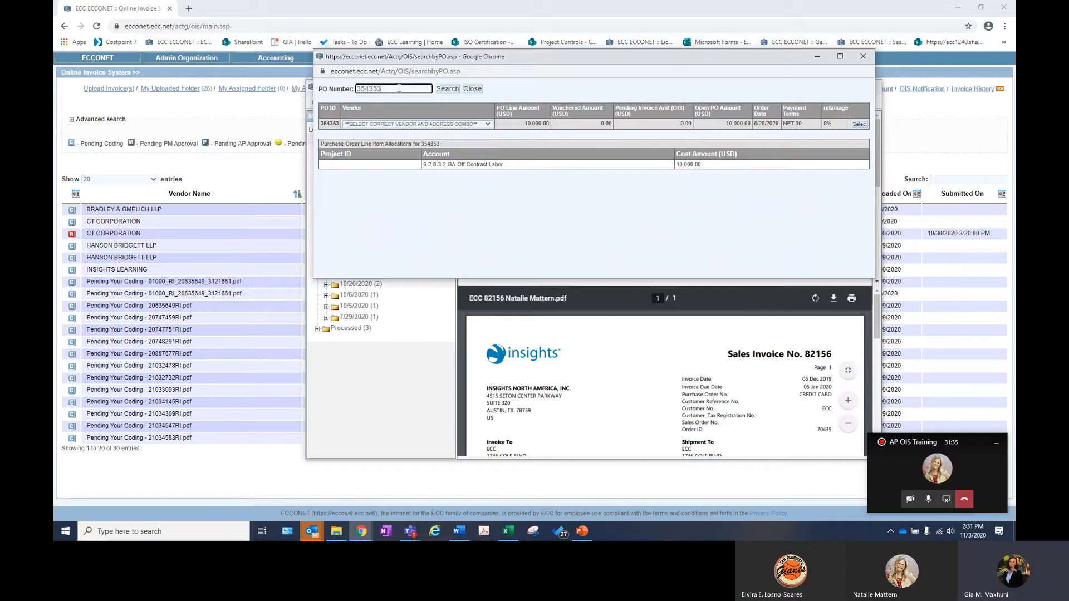
{"action": "key", "text": "BackSpace"}
{"action": "key", "text": "BackSpace"}
{"action": "key", "text": "BackSpace"}
{"action": "key", "text": "BackSpace"}
{"action": "key", "text": "BackSpace"}
{"action": "key", "text": "BackSpace"}
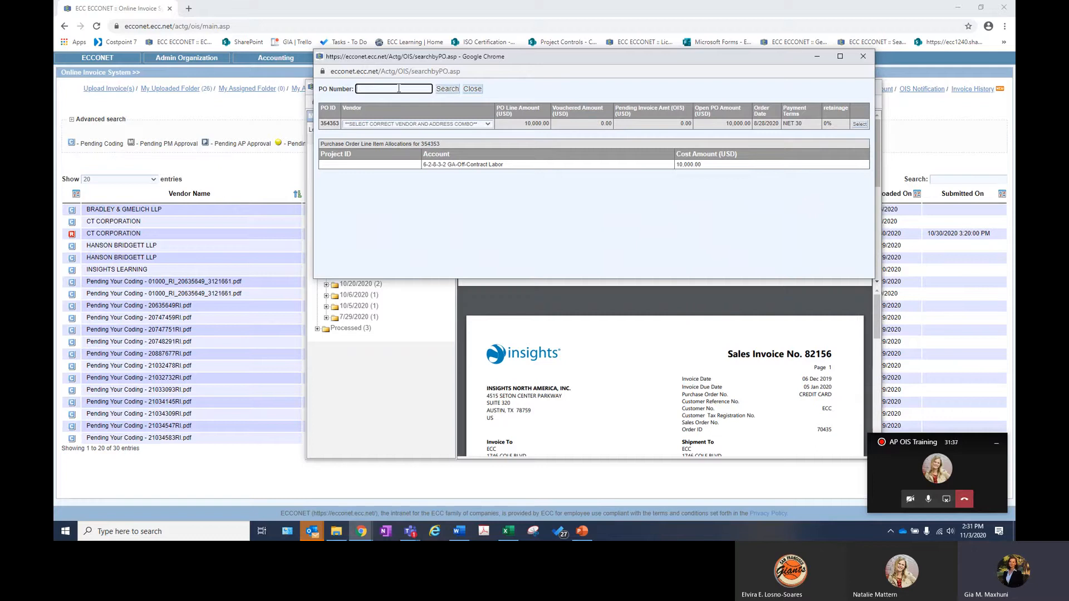
{"action": "type", "text": "354334"}
{"action": "left_click", "coordinate": [447, 89]}
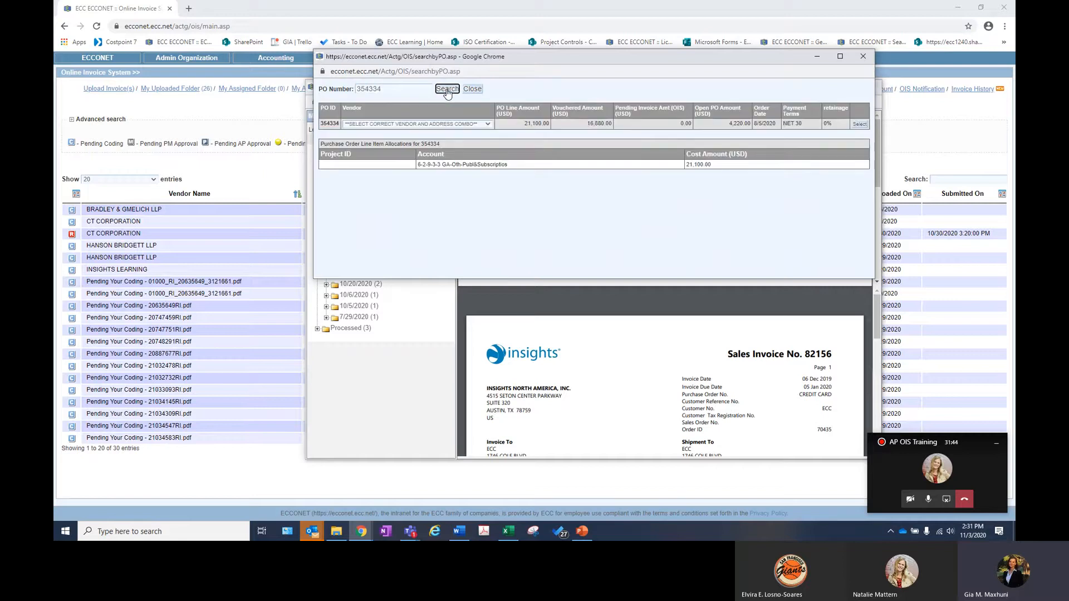
Choose INSIGHTS LEARNING - TX1 as the vendor and address combination and apply the purchase order to the invoice.
{"action": "left_click", "coordinate": [486, 124]}
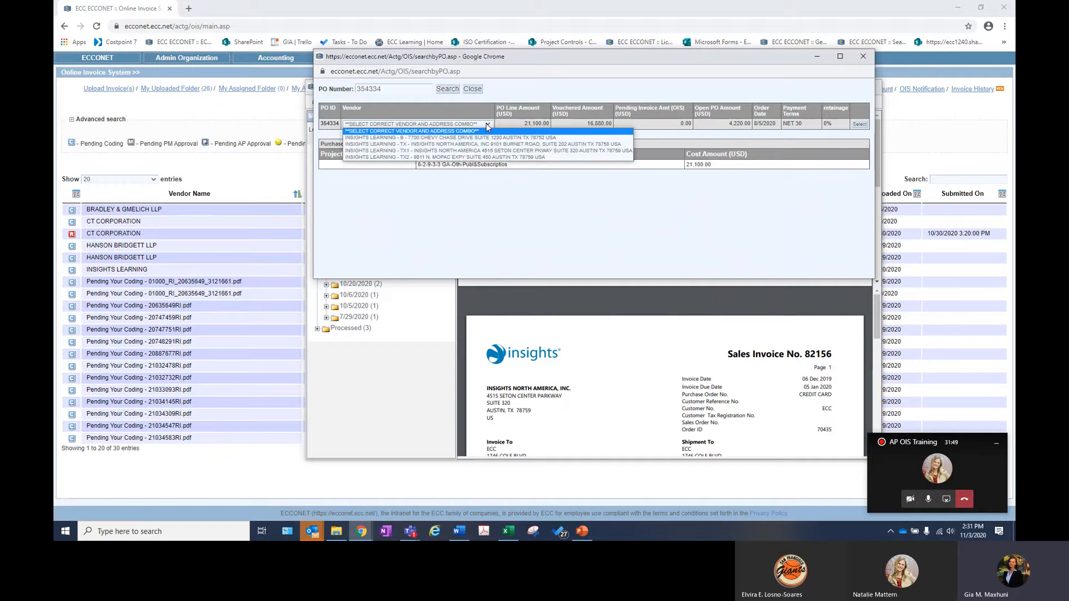
{"action": "left_click", "coordinate": [512, 154]}
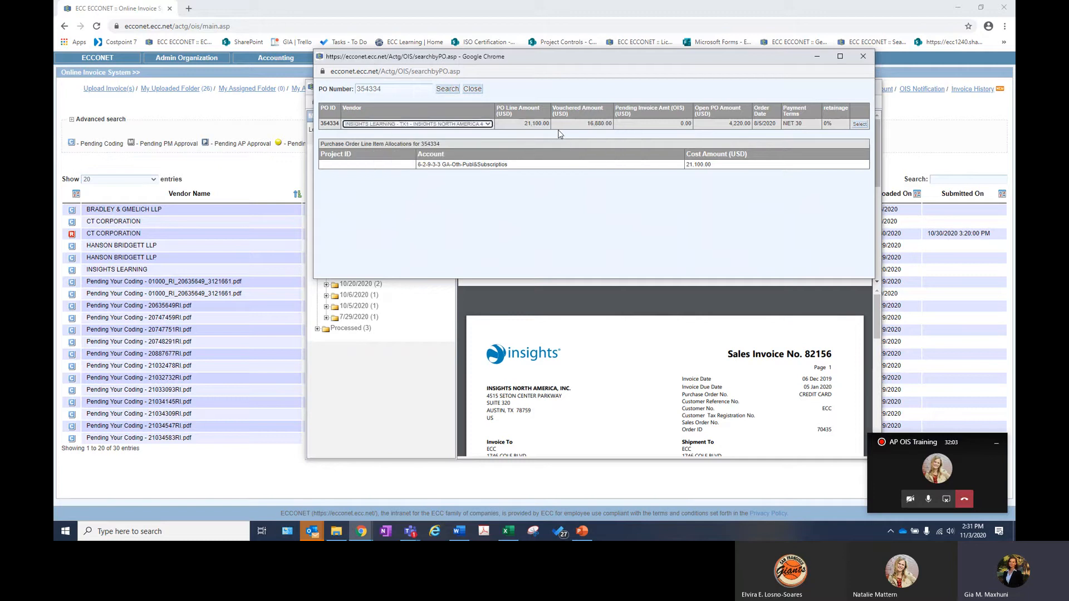
{"action": "left_click_drag", "start_coordinate": [523, 124], "coordinate": [549, 125]}
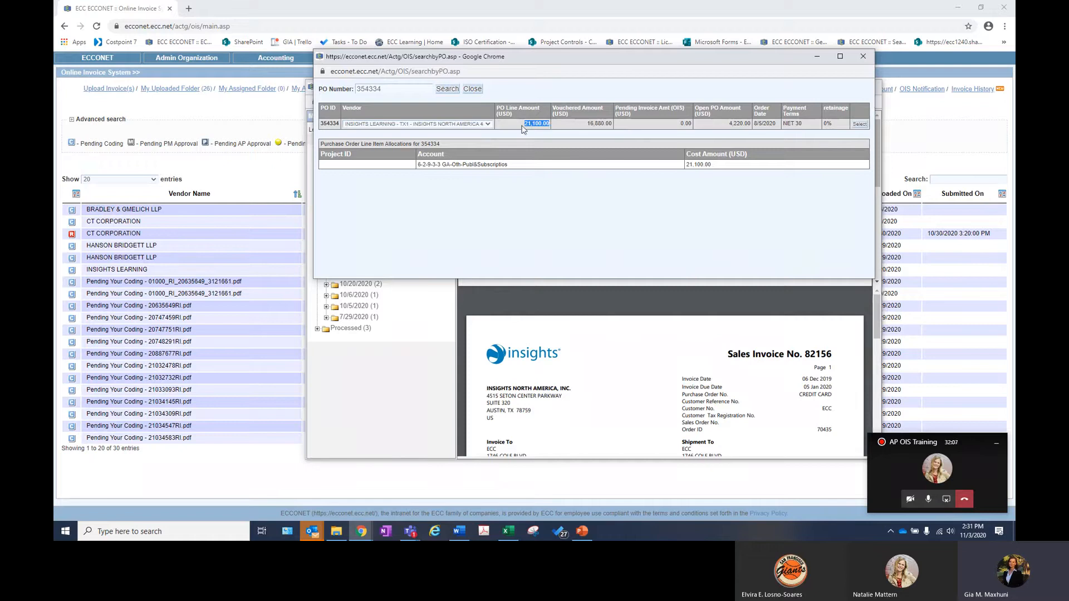
{"action": "left_click", "coordinate": [526, 125]}
{"action": "left_click_drag", "start_coordinate": [812, 126], "coordinate": [788, 104]}
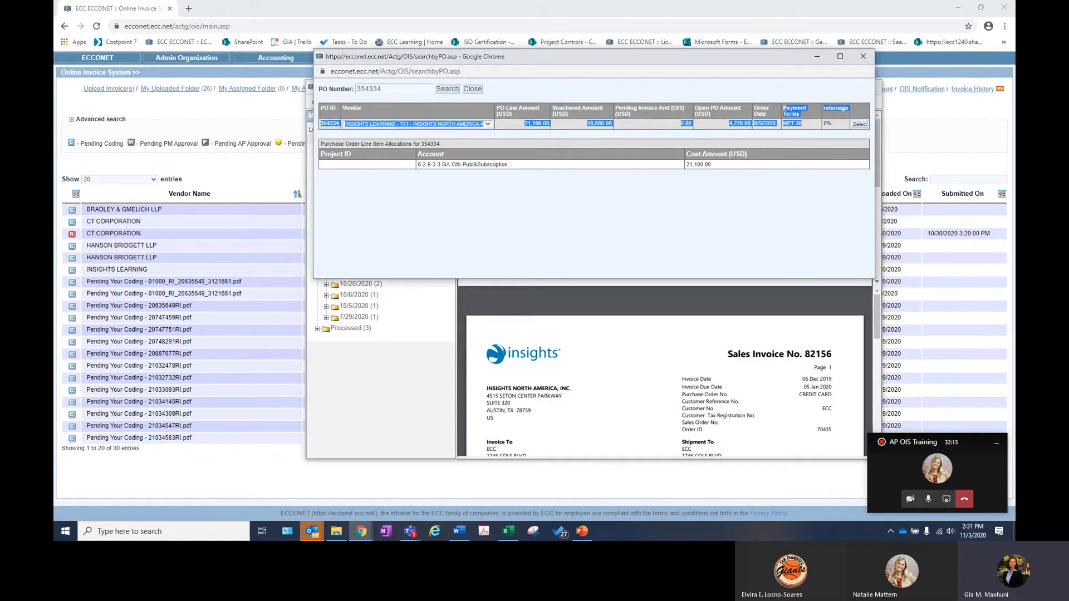
{"action": "left_click", "coordinate": [802, 123]}
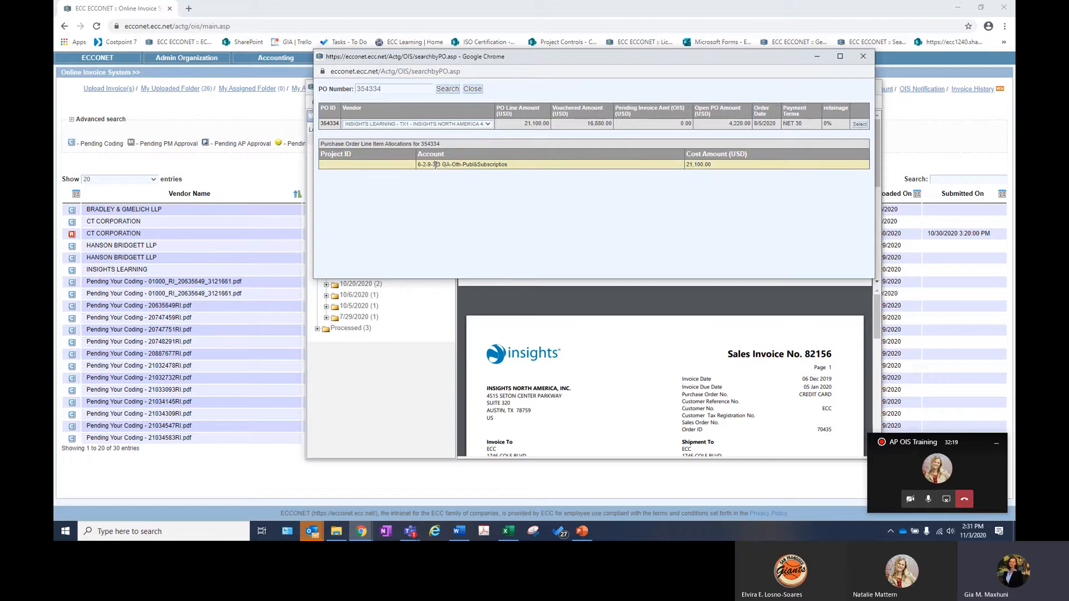
{"action": "left_click", "coordinate": [860, 125]}
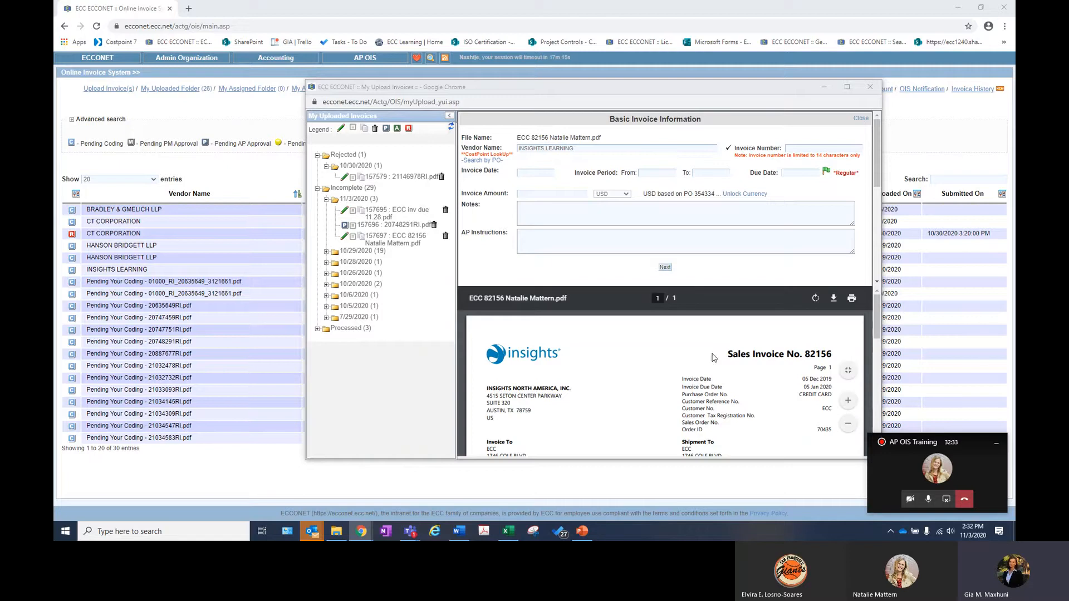
Copy the sales invoice number from the PDF into the invoice number field.
{"action": "left_click_drag", "start_coordinate": [802, 354], "coordinate": [834, 350]}
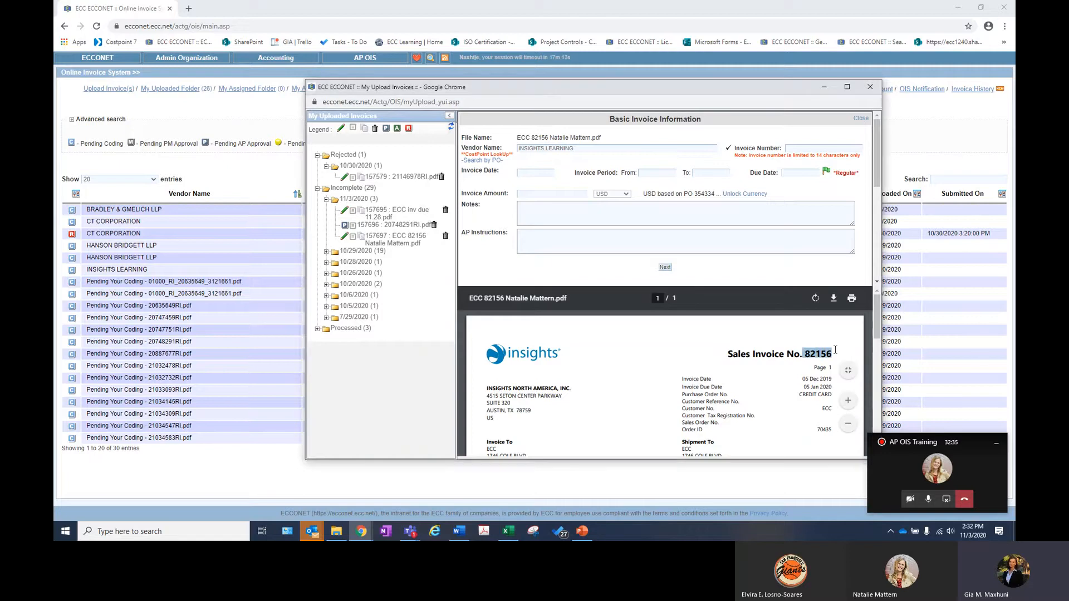
{"action": "left_click", "coordinate": [835, 350]}
{"action": "left_click_drag", "start_coordinate": [805, 354], "coordinate": [830, 352]}
{"action": "key", "text": "ctrl+c"}
{"action": "left_click", "coordinate": [794, 148]}
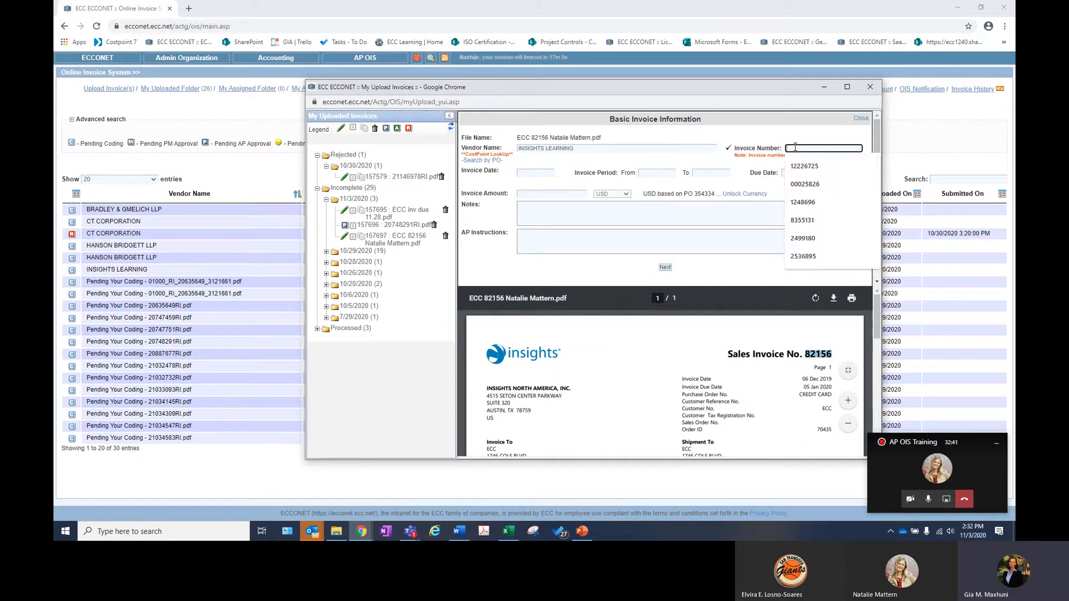
{"action": "key", "text": "ctrl+v"}
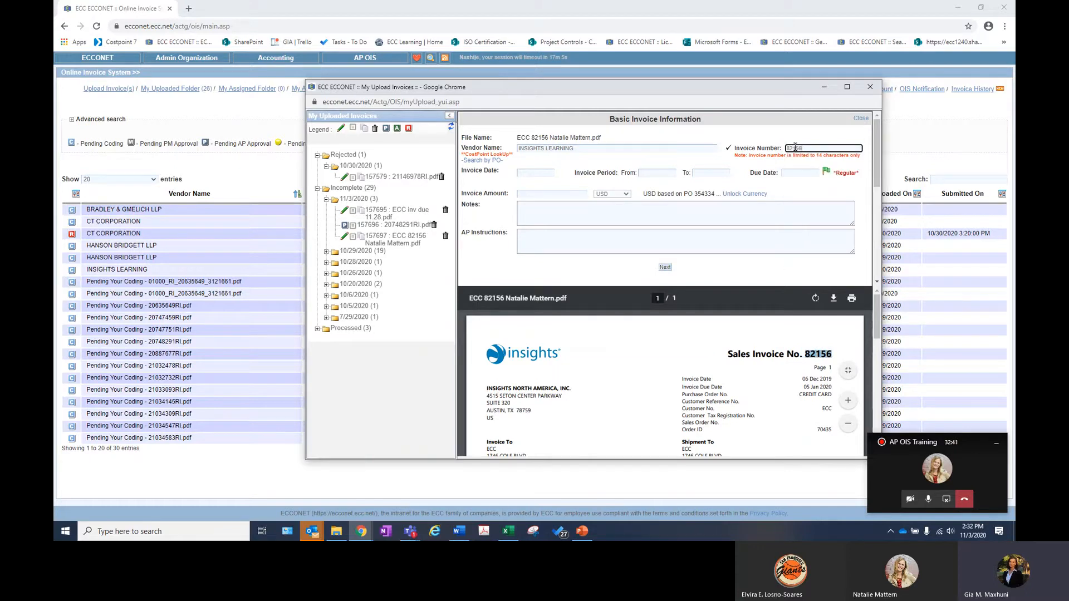
Set the invoice date to 12/06/2019, matching the date on the Insights invoice PDF.
{"action": "left_click", "coordinate": [540, 169]}
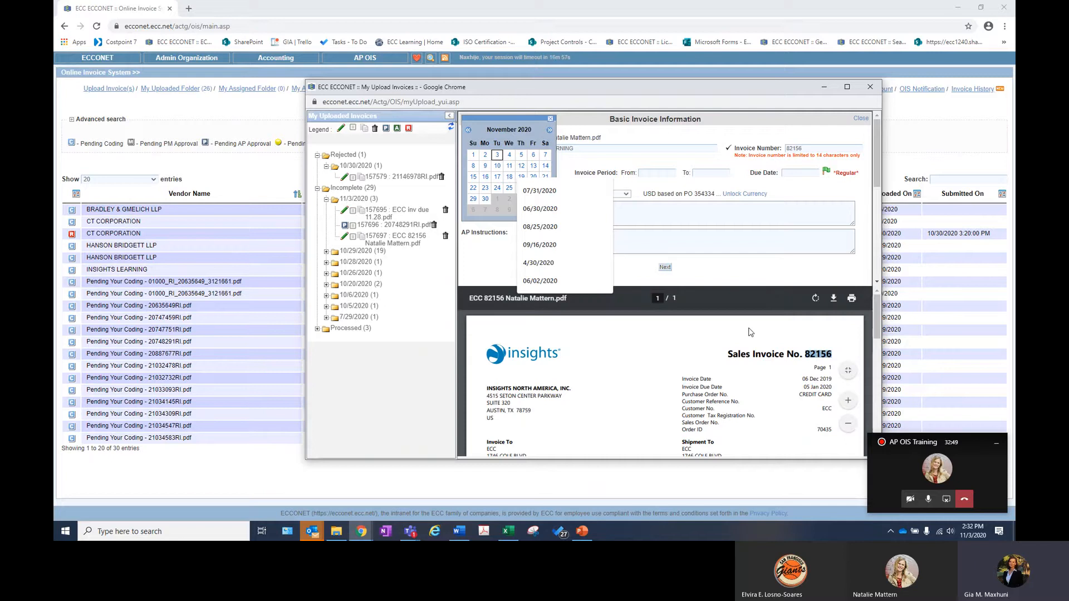
{"action": "type", "text": "1"}
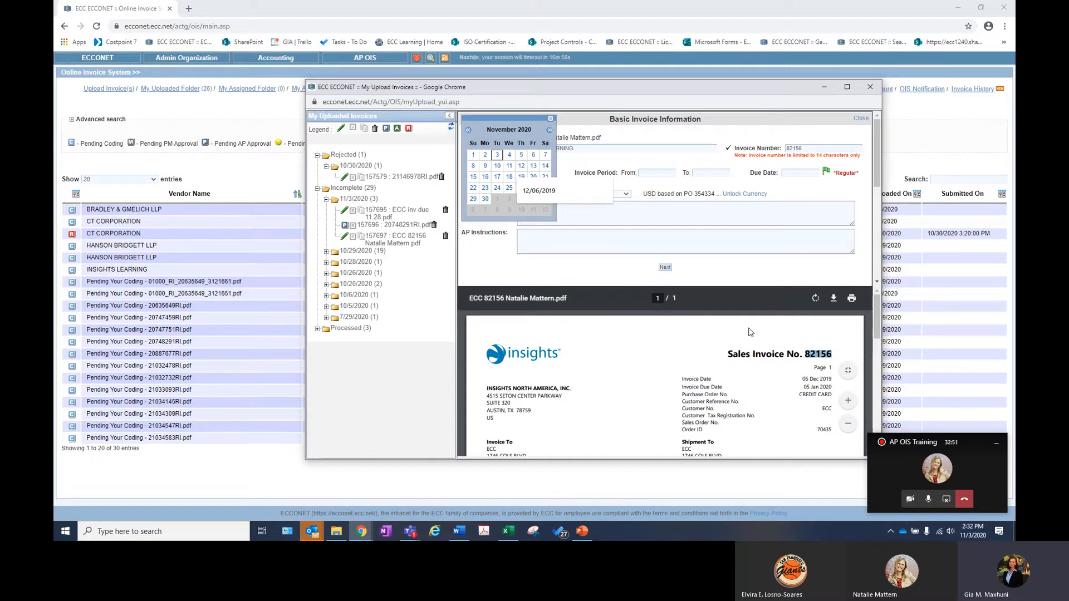
{"action": "type", "text": "19"}
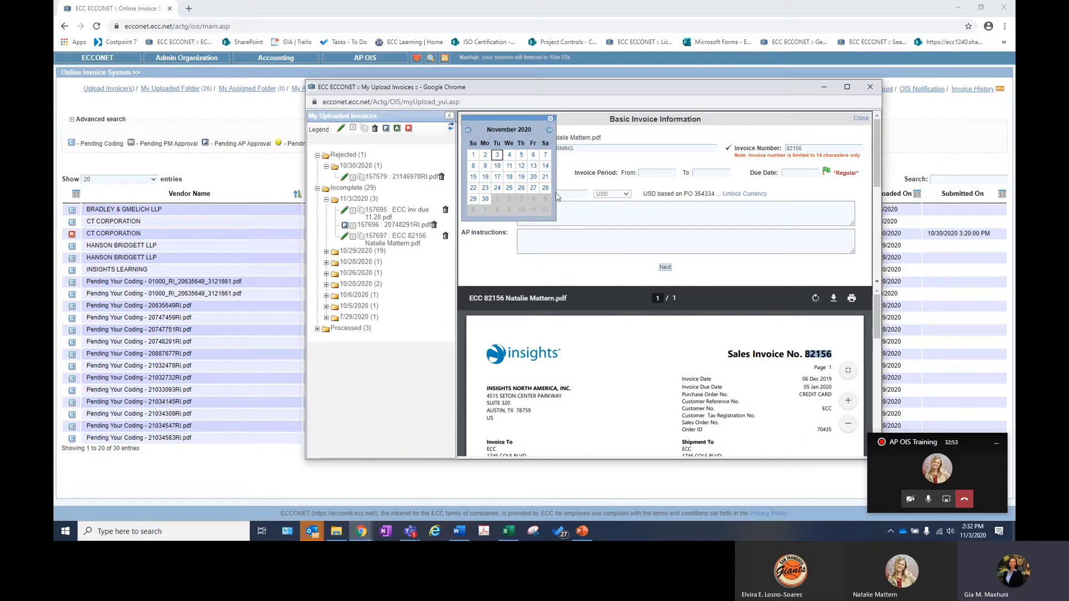
{"action": "left_click", "coordinate": [560, 189]}
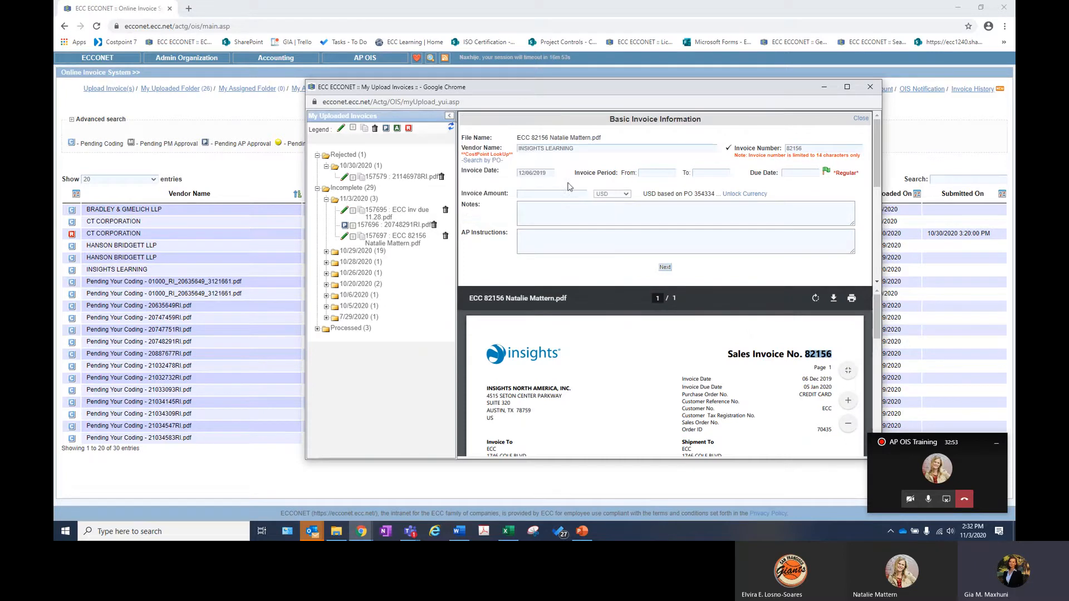
Set the start of the invoice period to 12/03/2019, the renewal date in the invoice's line item.
{"action": "left_click", "coordinate": [656, 173]}
{"action": "scroll", "coordinate": [679, 409], "scroll_direction": "down", "scroll_amount": 3}
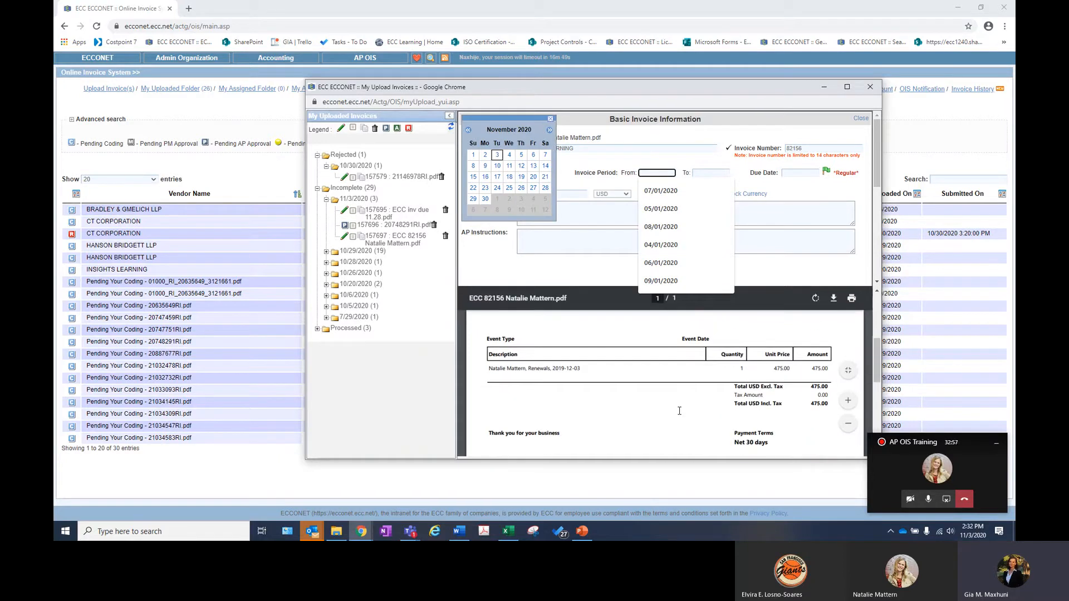
{"action": "scroll", "coordinate": [586, 388], "scroll_direction": "up", "scroll_amount": 2}
{"action": "scroll", "coordinate": [586, 388], "scroll_direction": "up", "scroll_amount": 1}
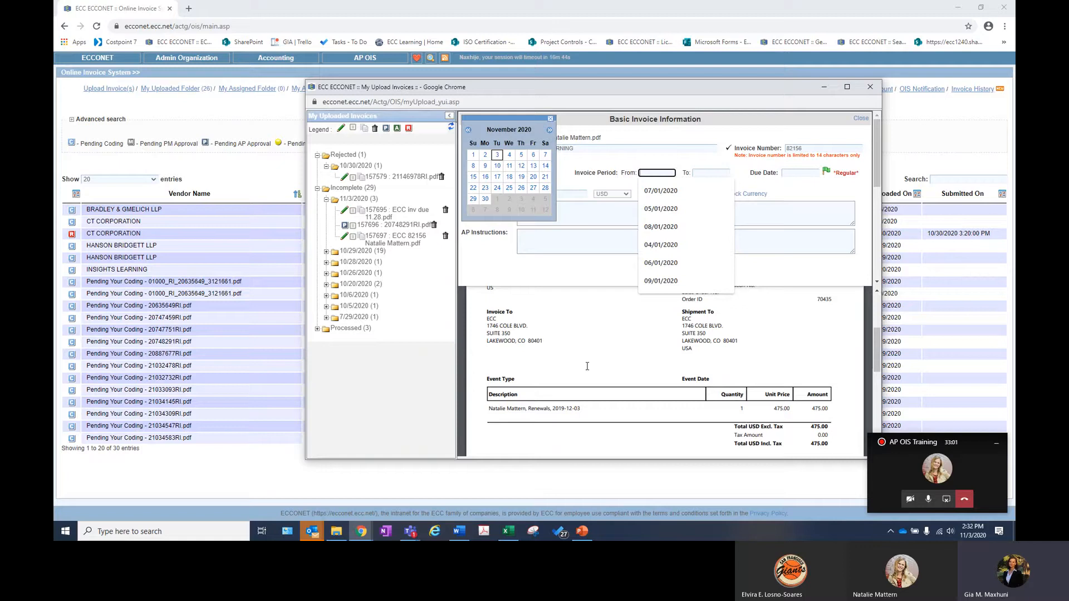
{"action": "type", "text": "12/0"}
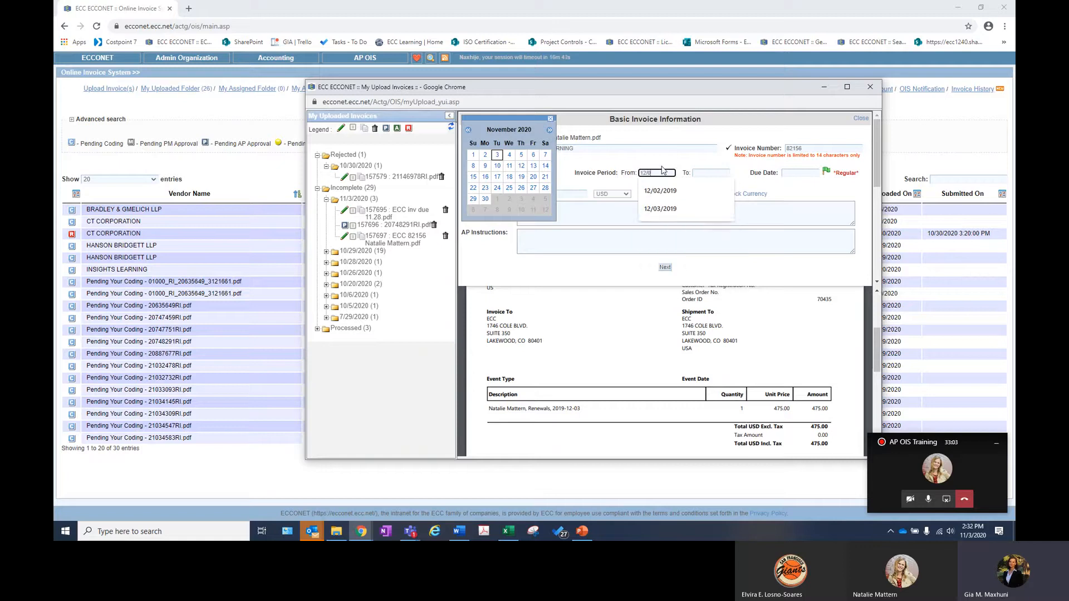
{"action": "type", "text": "3/2019"}
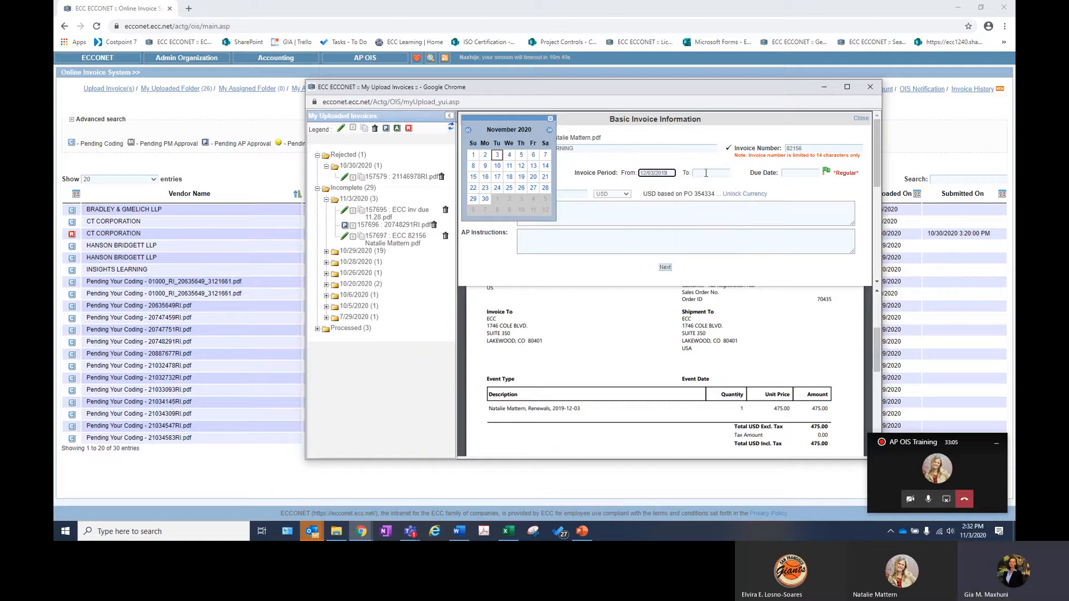
Set the end of the invoice period to 12/06/2019, the invoice date shown on the PDF.
{"action": "left_click", "coordinate": [706, 173]}
{"action": "scroll", "coordinate": [676, 366], "scroll_direction": "up", "scroll_amount": 2}
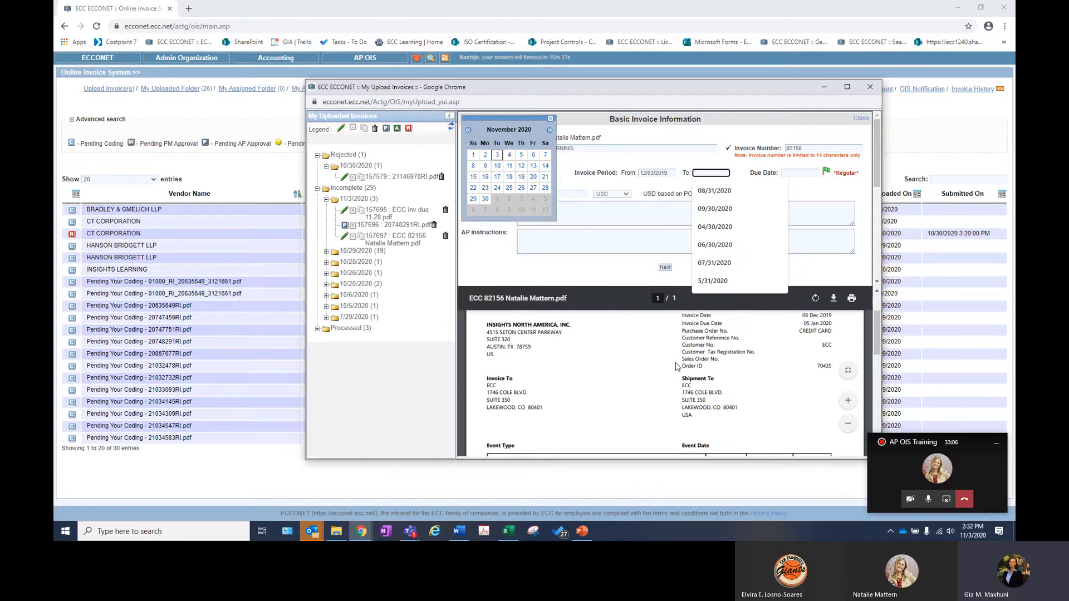
{"action": "scroll", "coordinate": [676, 366], "scroll_direction": "up", "scroll_amount": 2}
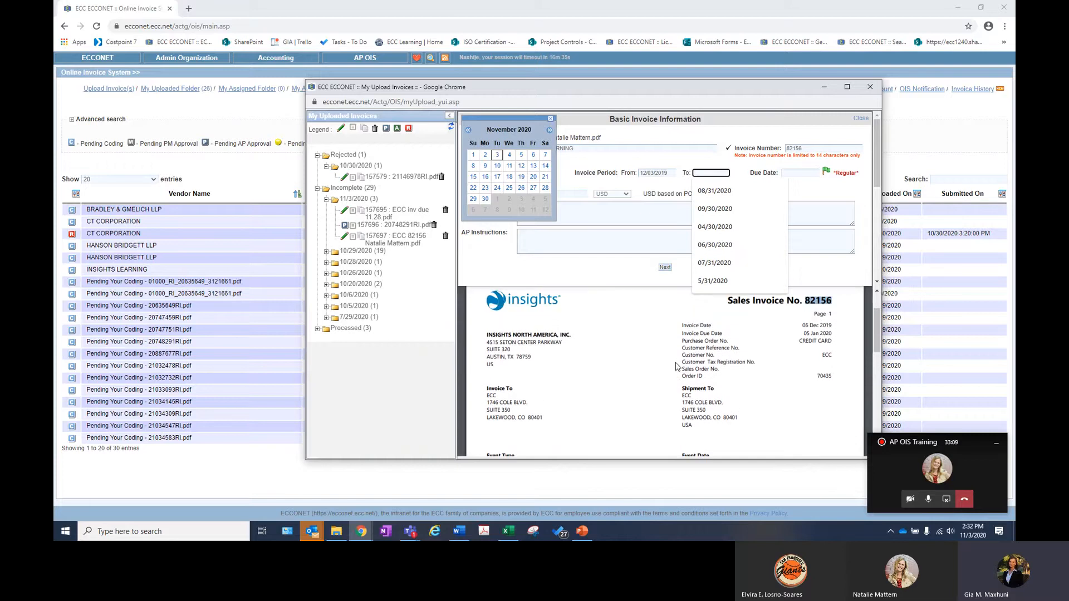
{"action": "type", "text": "12/"}
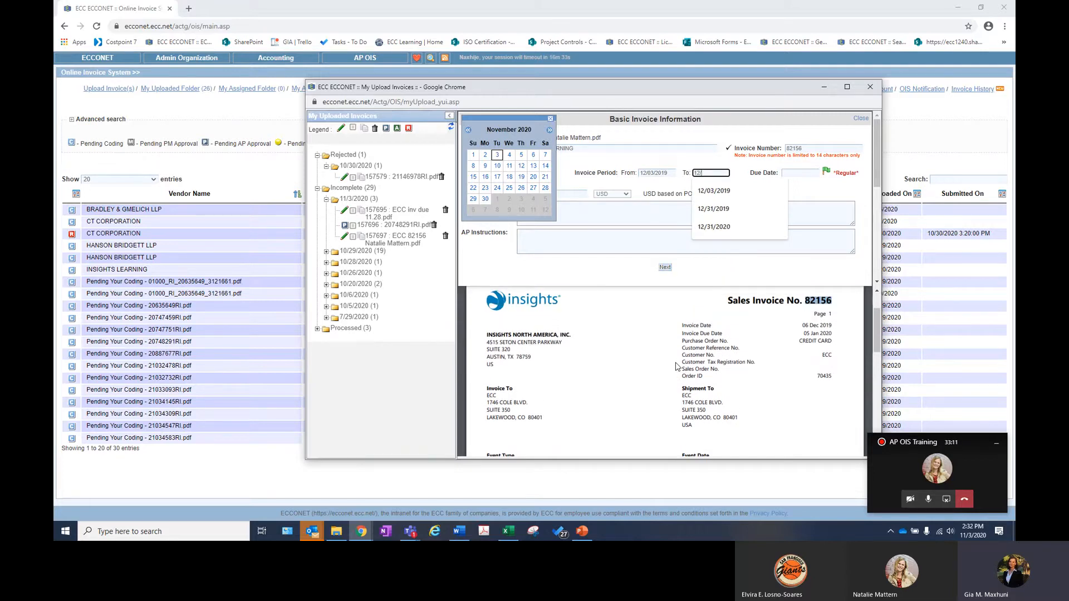
{"action": "type", "text": "06/2019"}
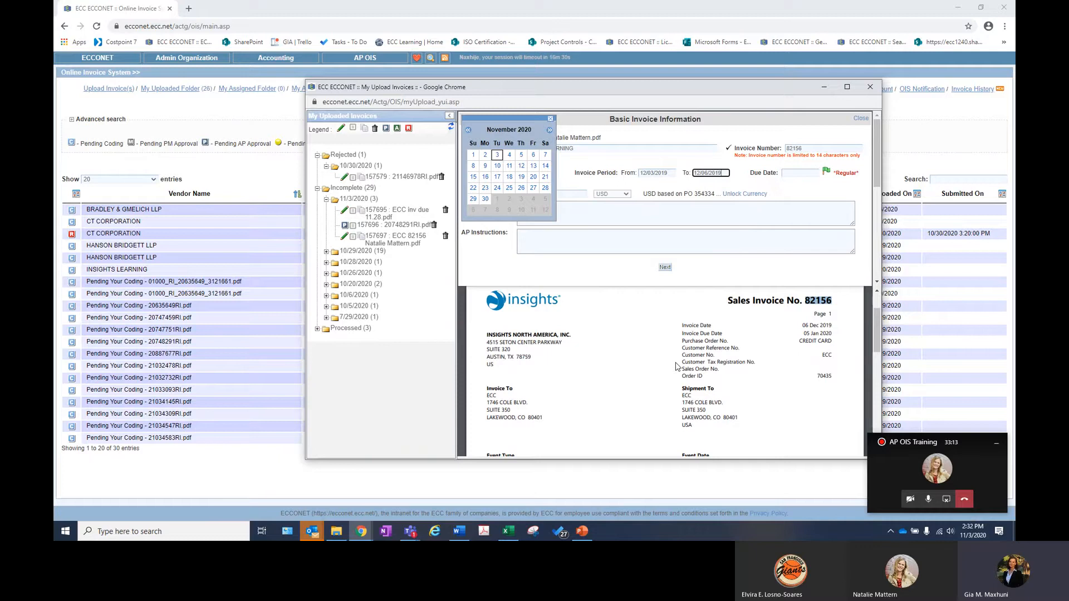
{"action": "left_click", "coordinate": [795, 203]}
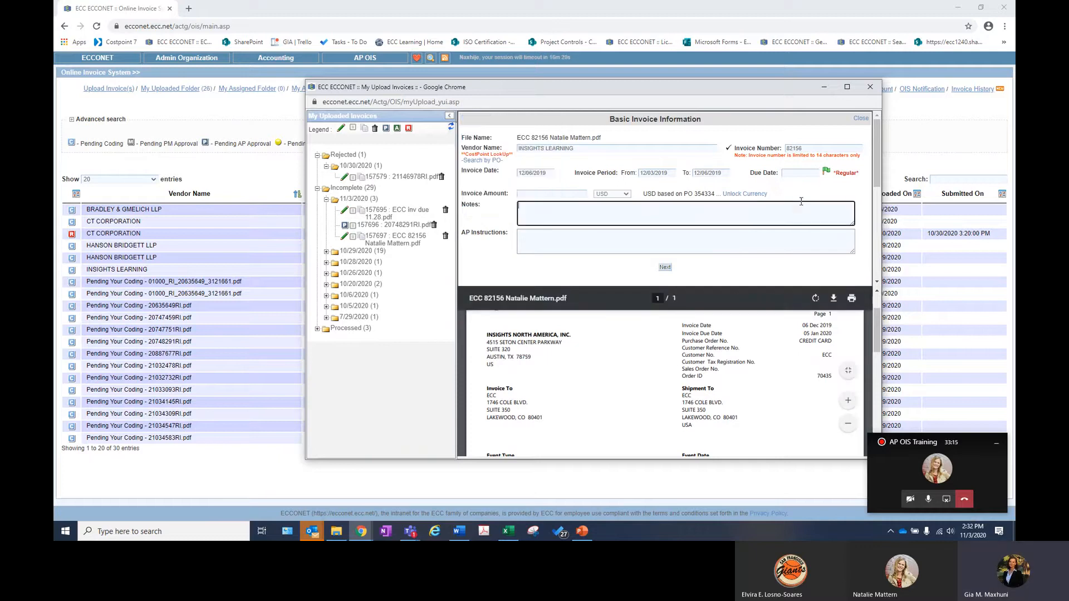
Set the due date to 11/6/2020 and change the invoice's priority flag from Regular to HOT.
{"action": "left_click", "coordinate": [800, 173]}
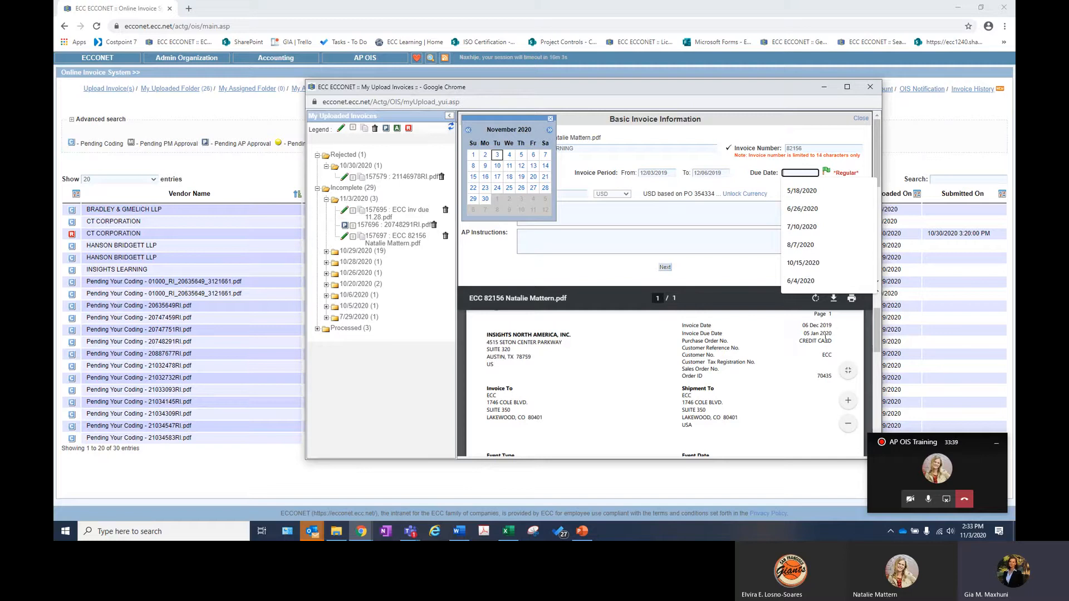
{"action": "left_click", "coordinate": [533, 156]}
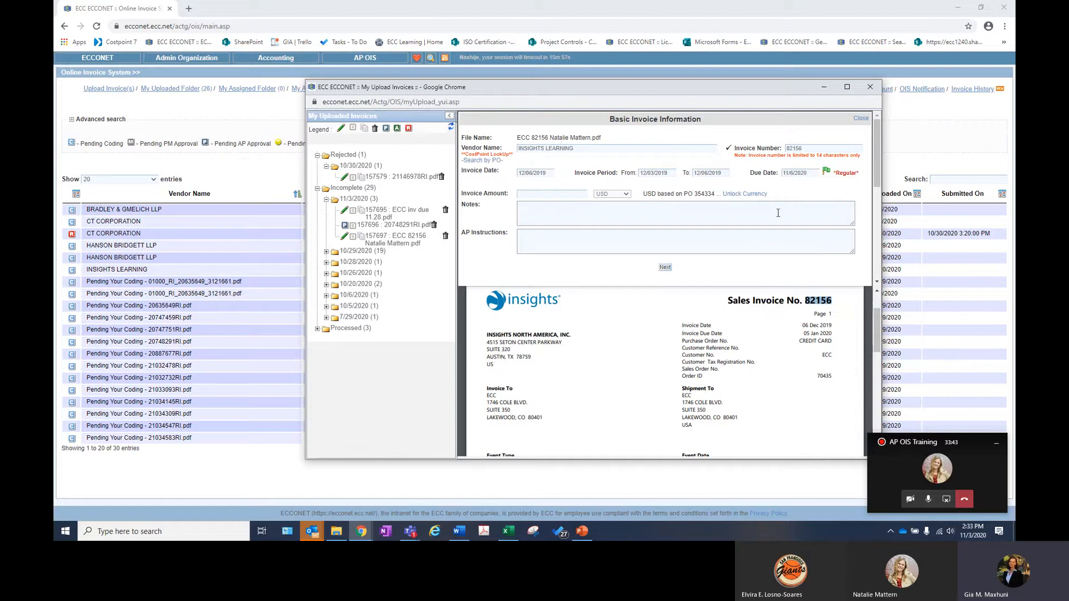
{"action": "left_click", "coordinate": [826, 174]}
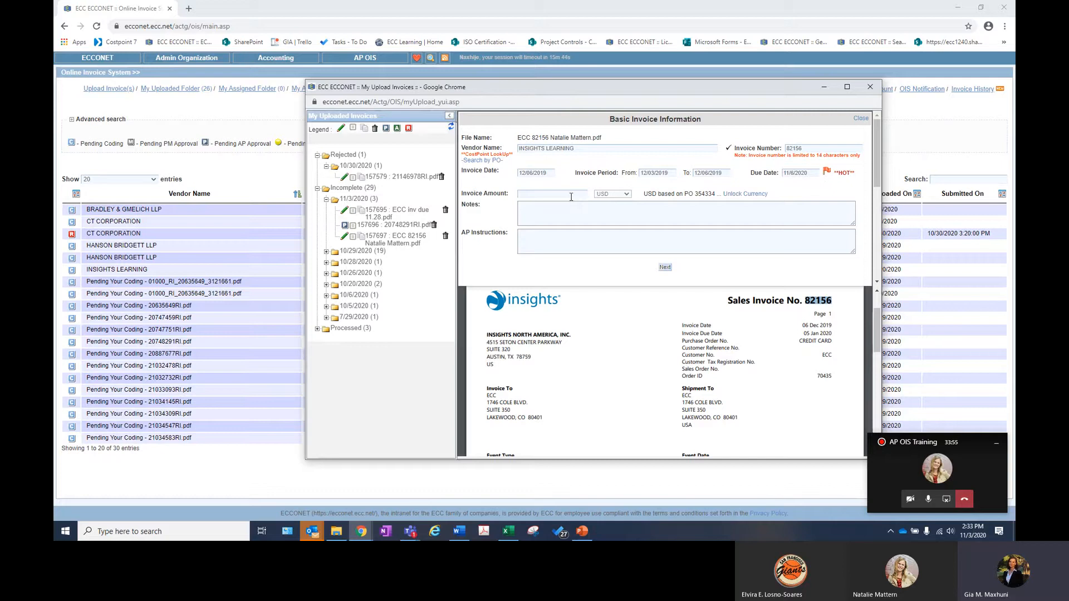
Look up the total including tax on the Insights invoice PDF for the invoice amount.
{"action": "scroll", "coordinate": [633, 361], "scroll_direction": "down", "scroll_amount": 10}
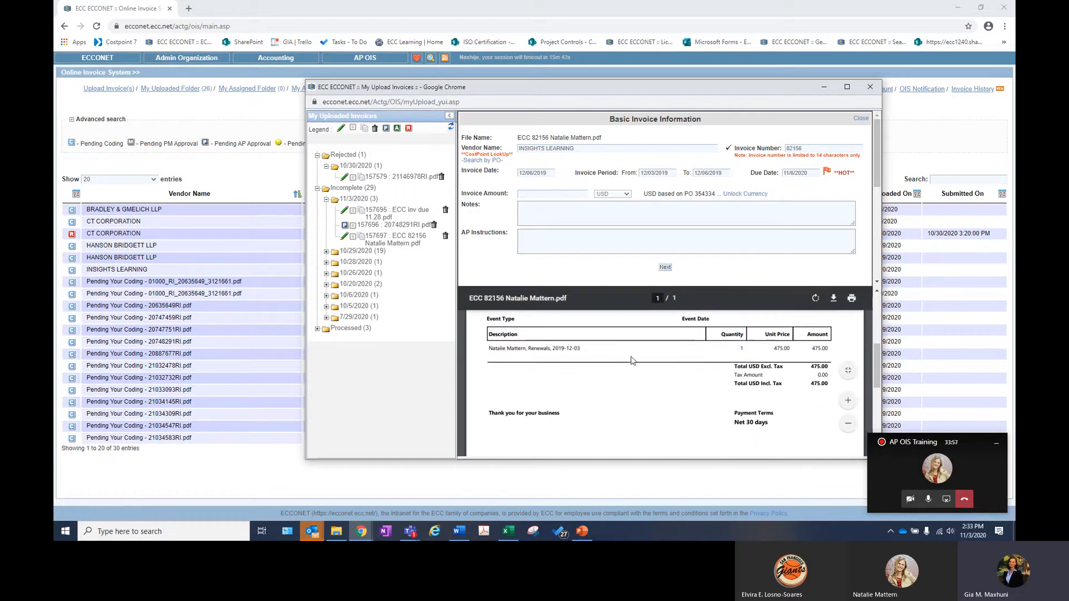
Set the Insights Learning invoice amount to 475, submit the basic invoice information and dismiss the alert.
{"action": "scroll", "coordinate": [633, 361], "scroll_direction": "up", "scroll_amount": 5}
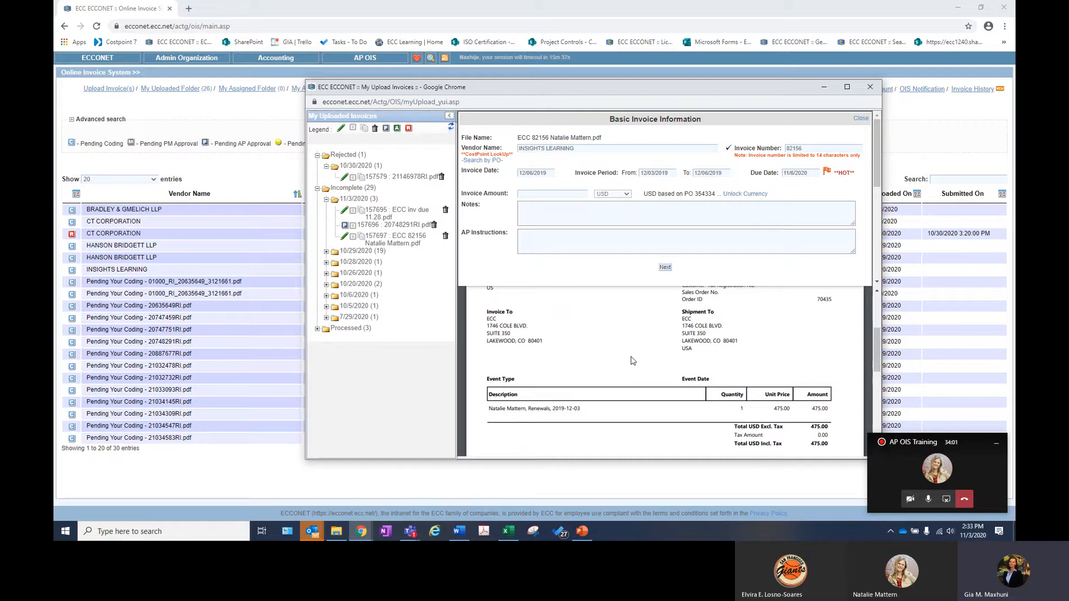
{"action": "left_click", "coordinate": [553, 194]}
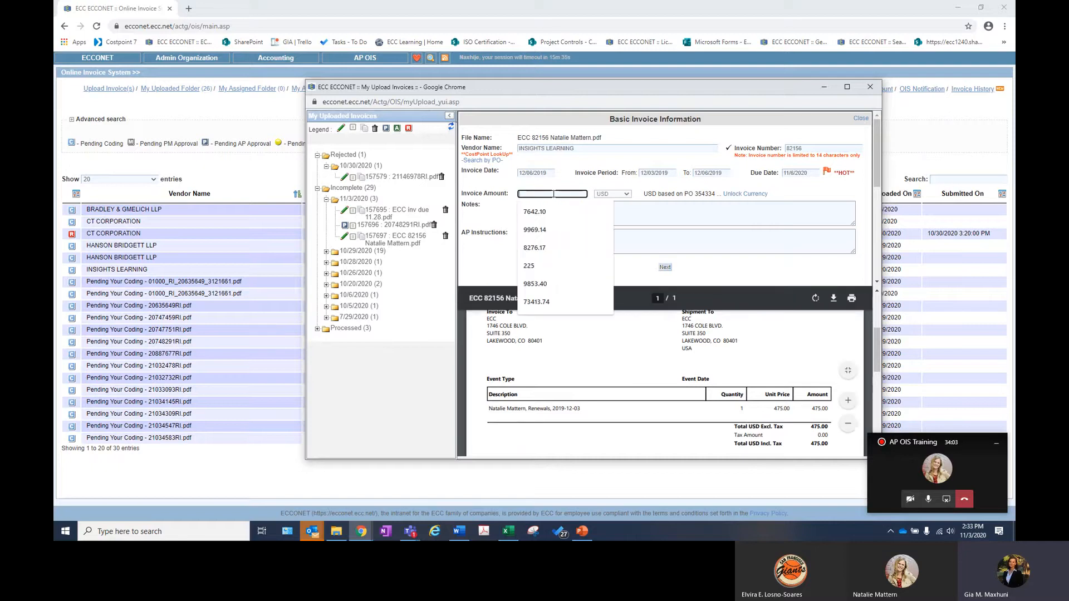
{"action": "type", "text": "475"}
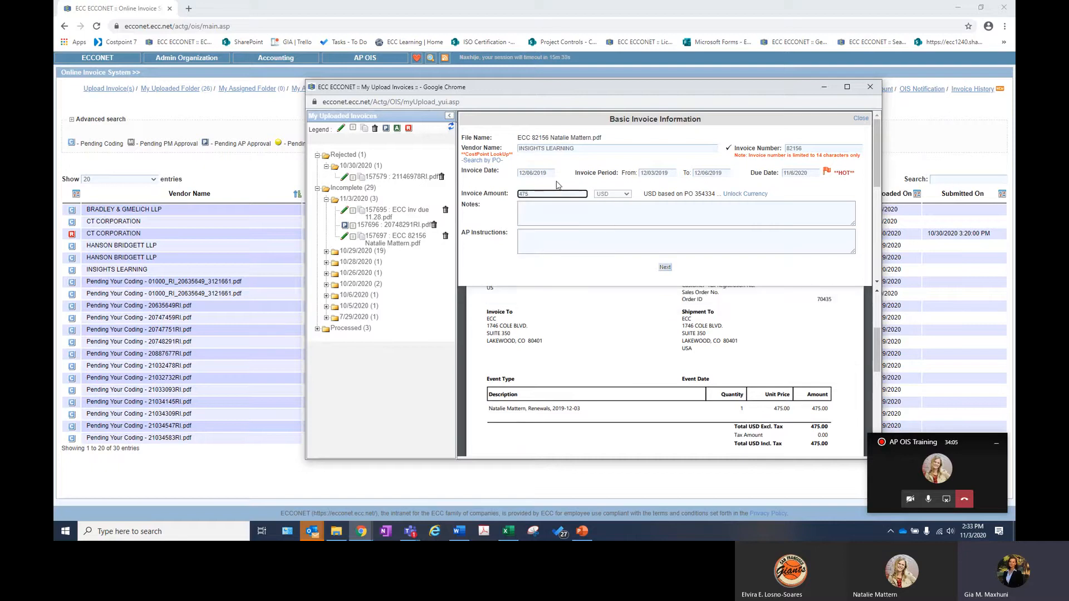
{"action": "left_click", "coordinate": [561, 187]}
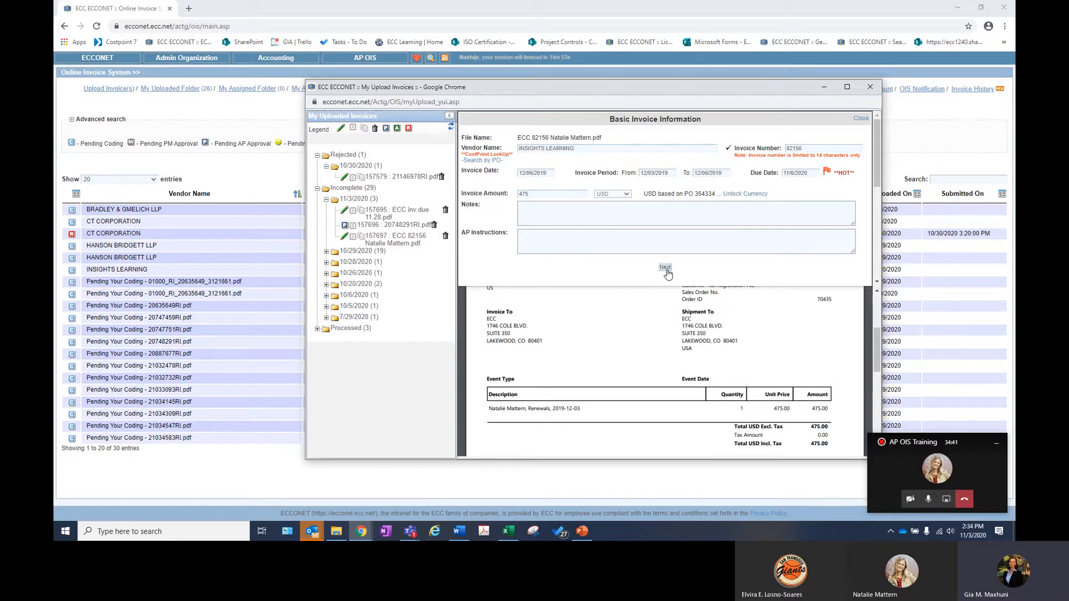
{"action": "left_click", "coordinate": [665, 268]}
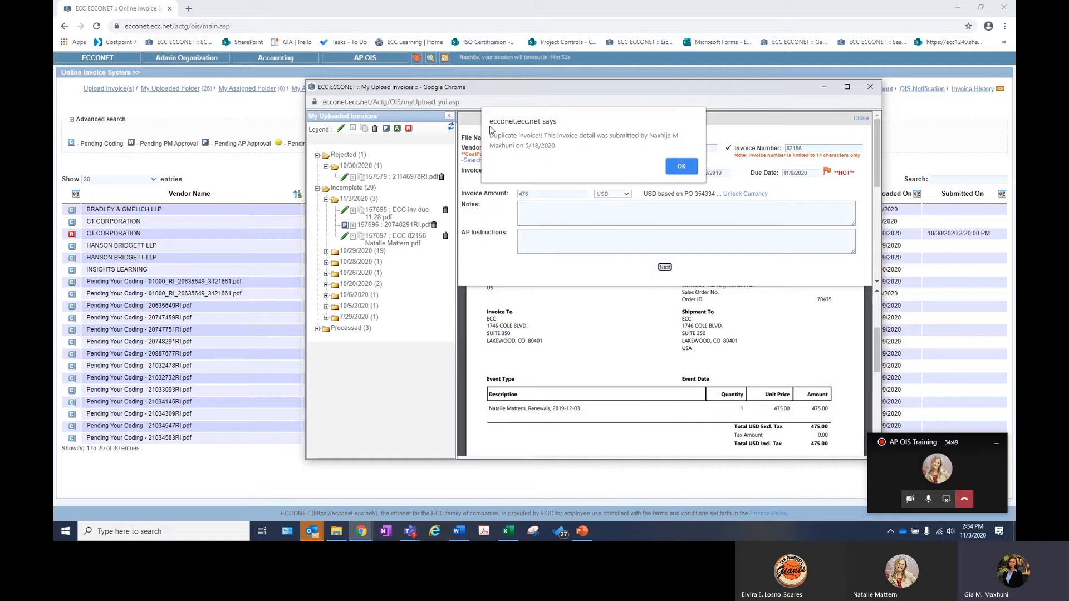
{"action": "left_click_drag", "start_coordinate": [490, 136], "coordinate": [585, 142]}
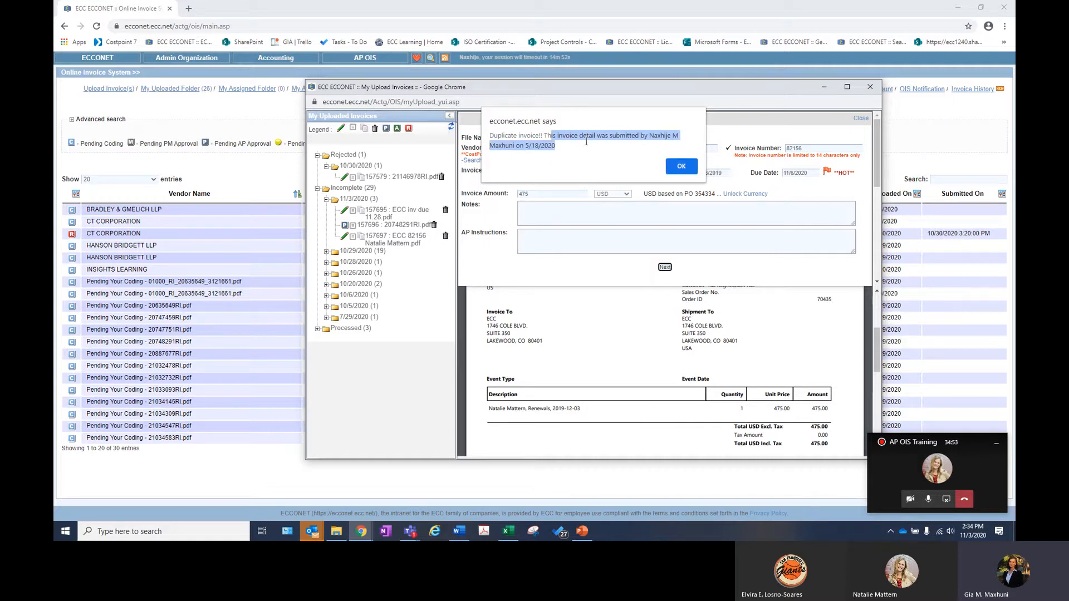
{"action": "left_click", "coordinate": [546, 143]}
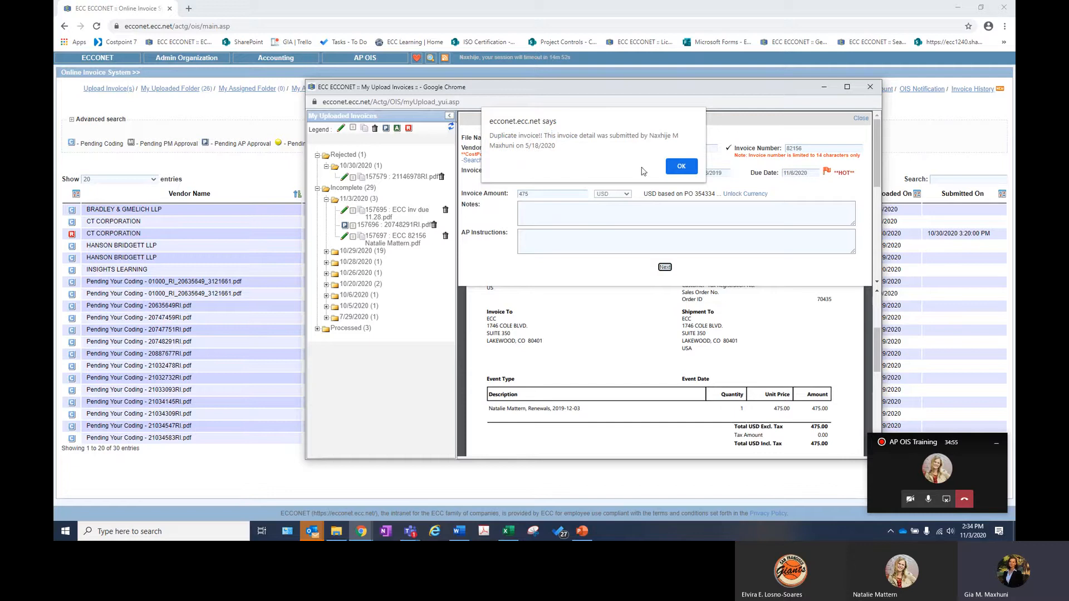
{"action": "left_click", "coordinate": [681, 168]}
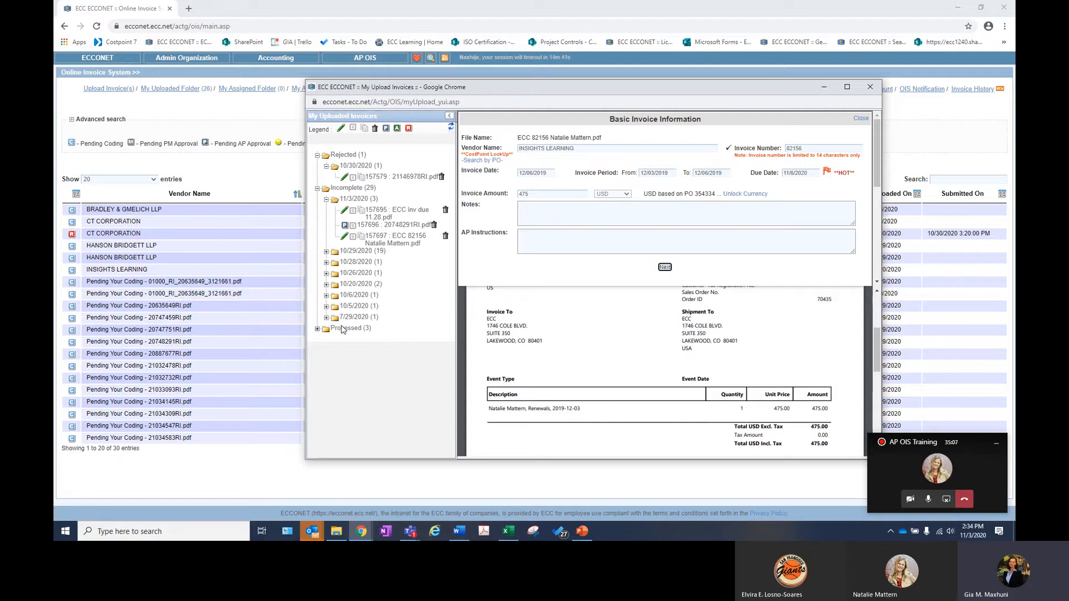
Void the incomplete 11/3/2020 Insights Learning invoice entry and close the uploaded invoices window.
{"action": "left_click", "coordinate": [445, 238]}
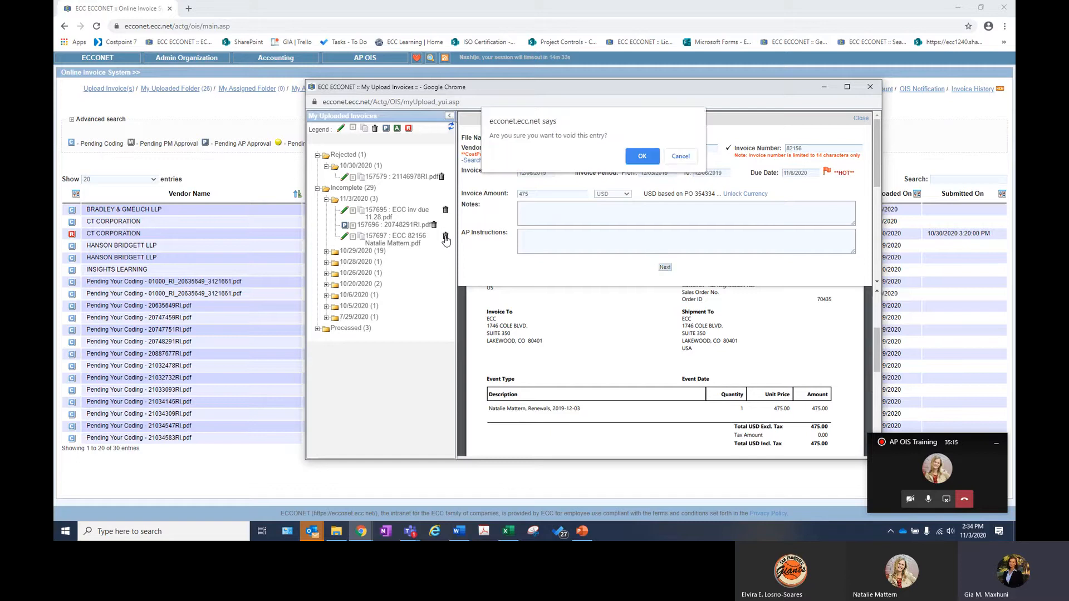
{"action": "left_click", "coordinate": [643, 157]}
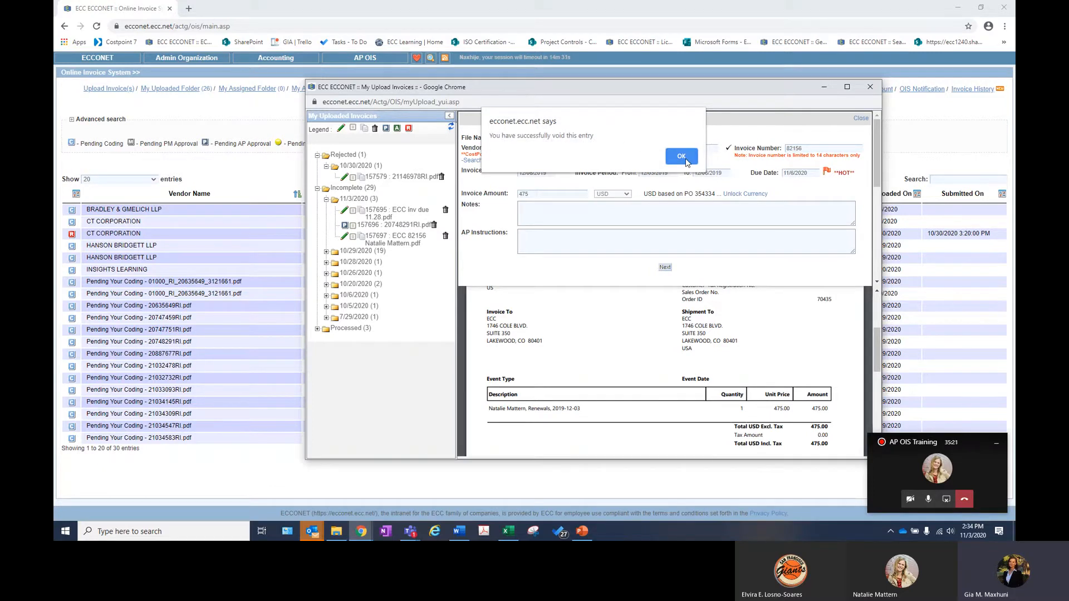
{"action": "left_click", "coordinate": [682, 157]}
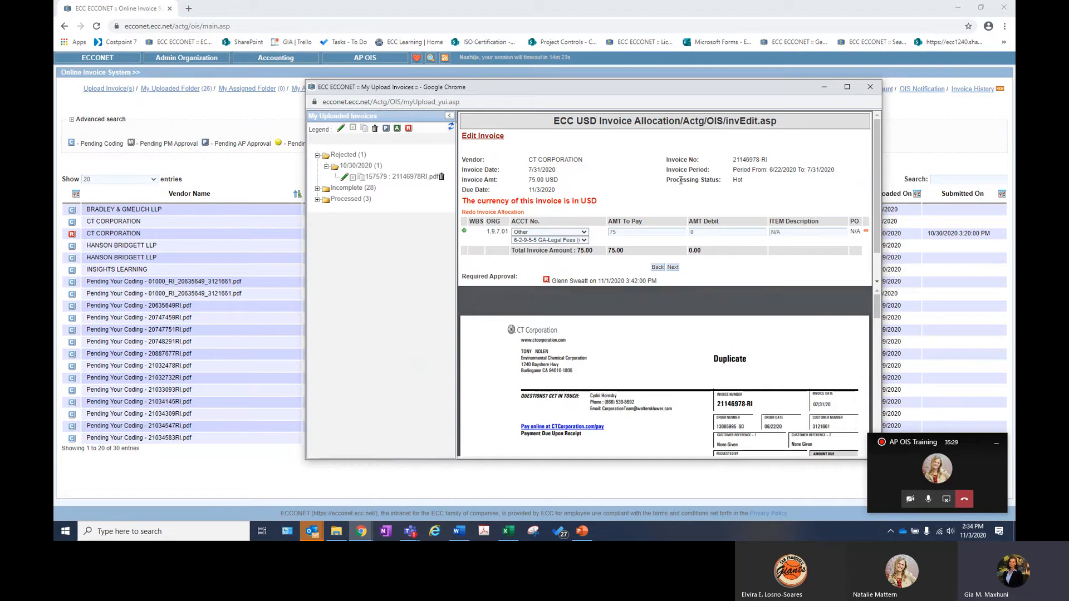
{"action": "left_click", "coordinate": [870, 88]}
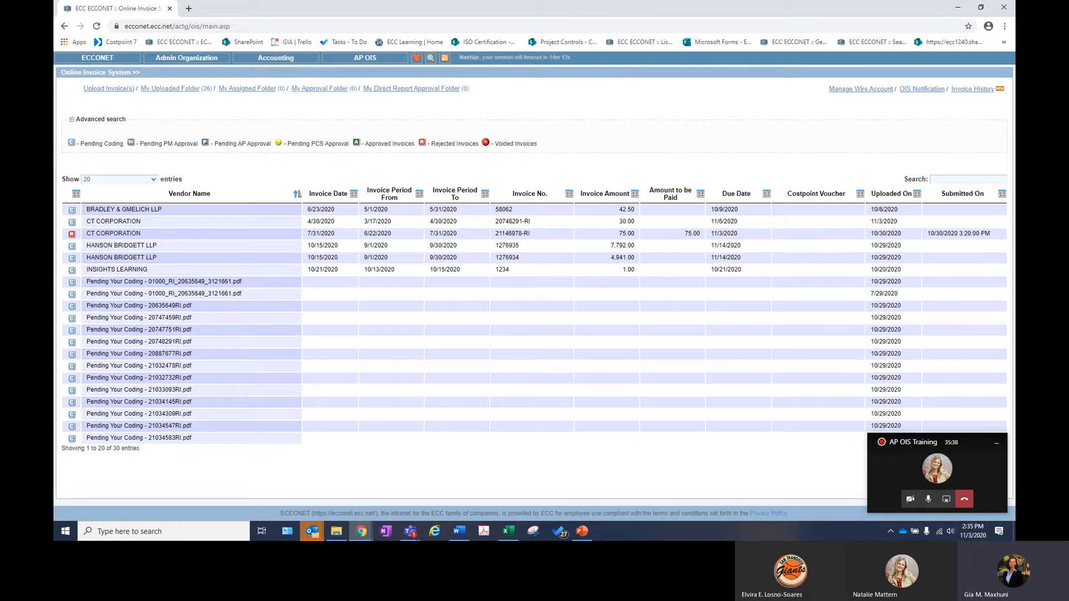
Switch to File Explorer, view the U.S. Bank invoice "ECC inv due 11.28.pdf" in Acrobat, and close it.
{"action": "key", "text": "alt+Tab"}
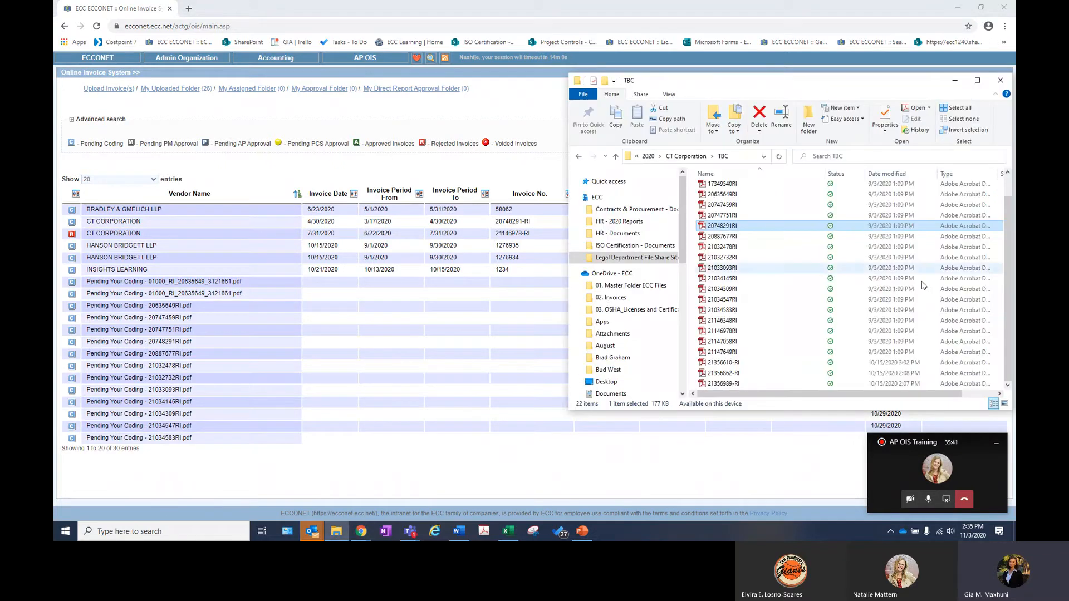
{"action": "left_click_drag", "start_coordinate": [794, 82], "coordinate": [1068, 192]}
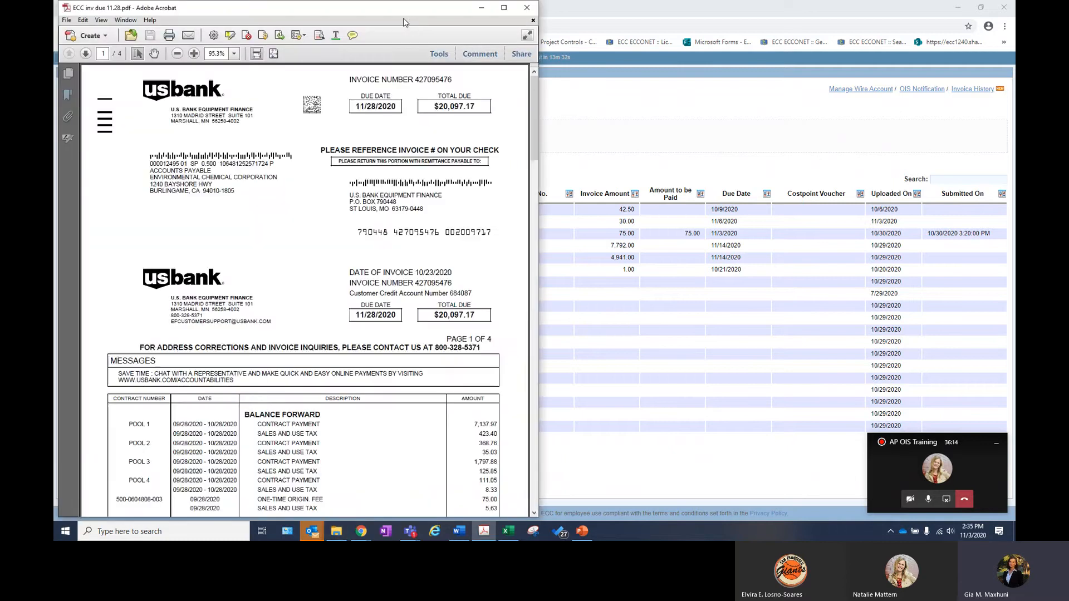
{"action": "left_click_drag", "start_coordinate": [403, 22], "coordinate": [650, 44]}
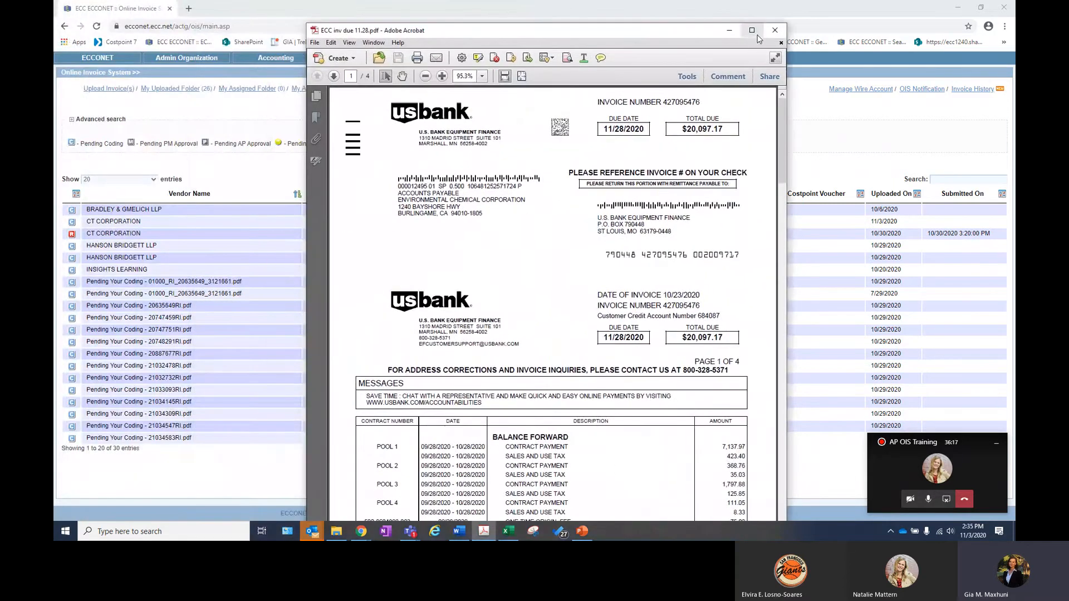
{"action": "left_click", "coordinate": [774, 30]}
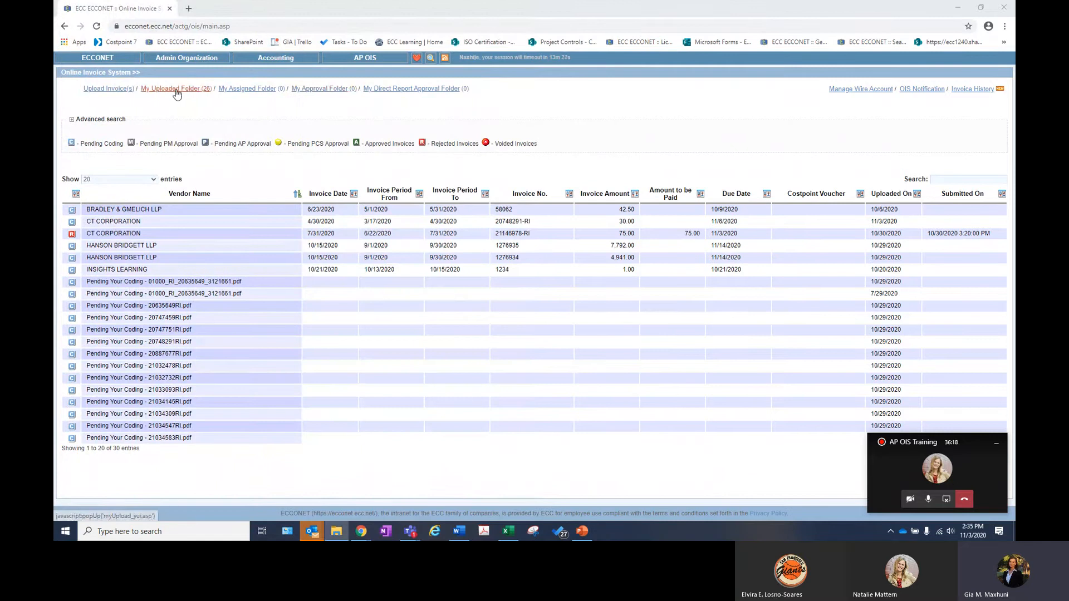
Open the incomplete 11/3/2020 invoice "ECC inv due 11.28.pdf" from My Uploaded Folder for editing.
{"action": "left_click", "coordinate": [177, 92]}
{"action": "left_click_drag", "start_coordinate": [306, 7], "coordinate": [469, 75]}
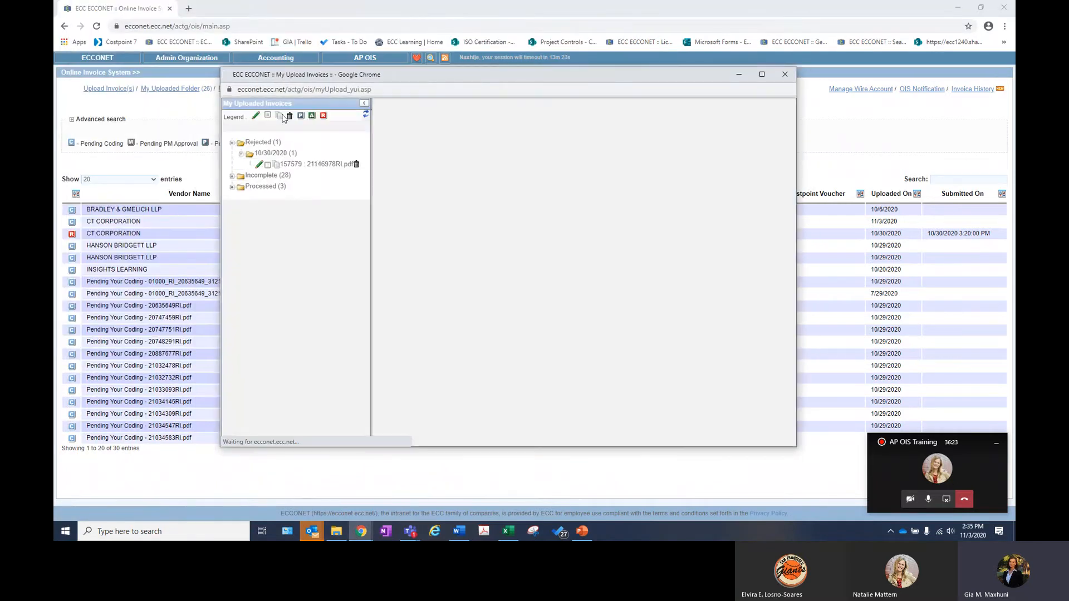
{"action": "left_click", "coordinate": [233, 176]}
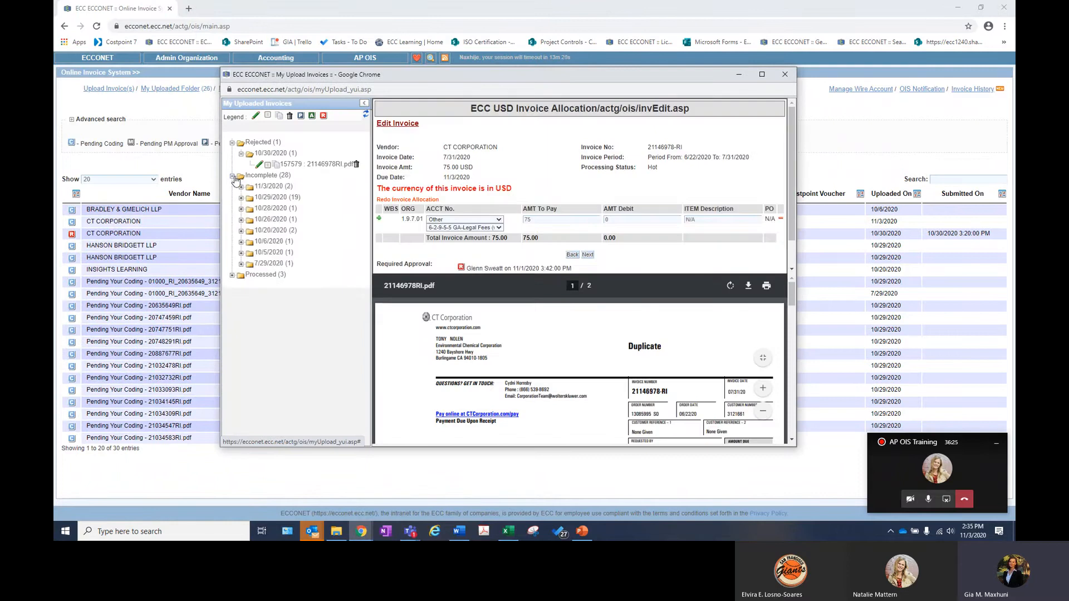
{"action": "left_click", "coordinate": [243, 187]}
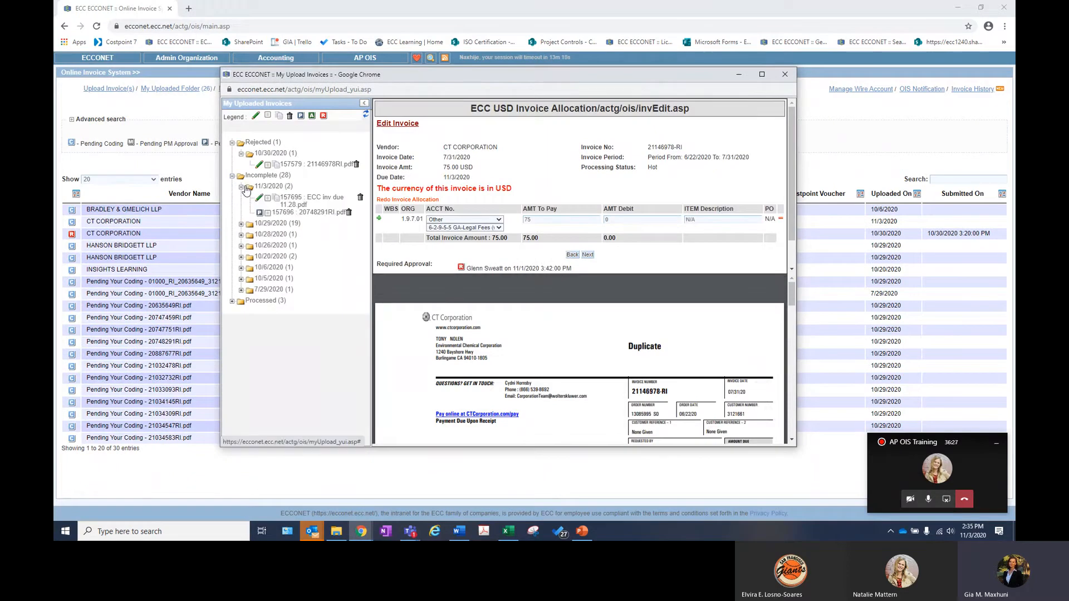
{"action": "left_click", "coordinate": [257, 198]}
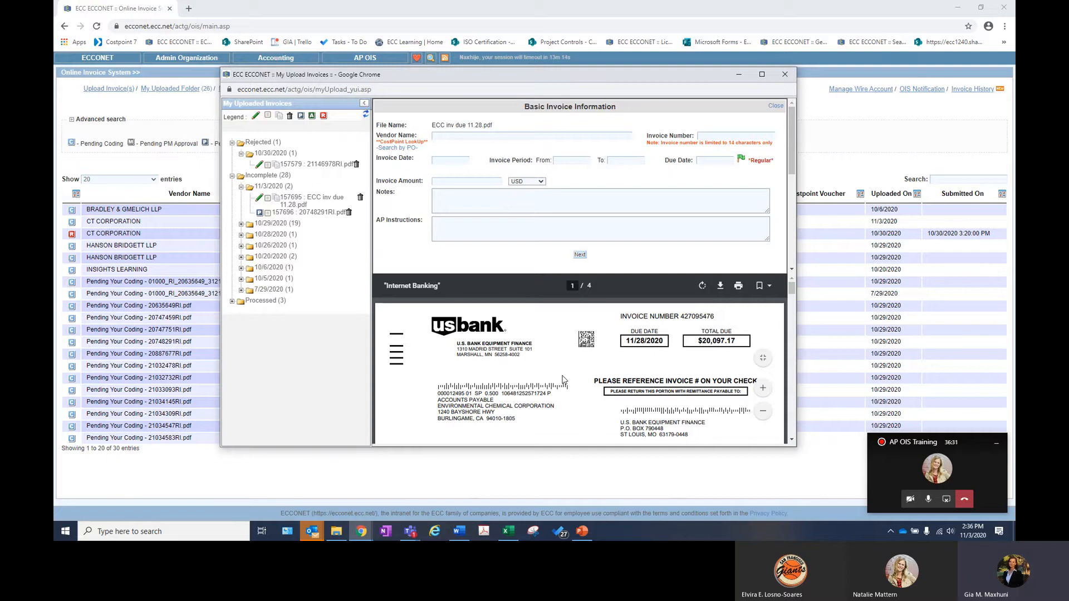
Look up "pacific office automation" as the vendor name and choose the Pacific Office Automation CA entry.
{"action": "scroll", "coordinate": [563, 380], "scroll_direction": "down", "scroll_amount": 1}
{"action": "scroll", "coordinate": [562, 380], "scroll_direction": "up", "scroll_amount": 1}
{"action": "scroll", "coordinate": [489, 354], "scroll_direction": "down", "scroll_amount": 1}
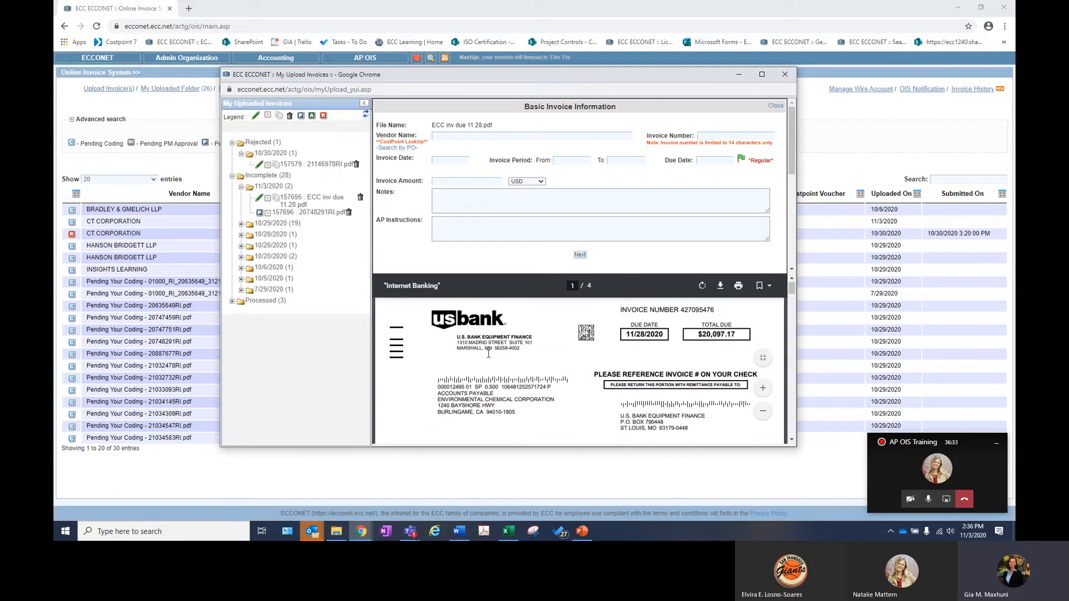
{"action": "scroll", "coordinate": [493, 354], "scroll_direction": "up", "scroll_amount": 1}
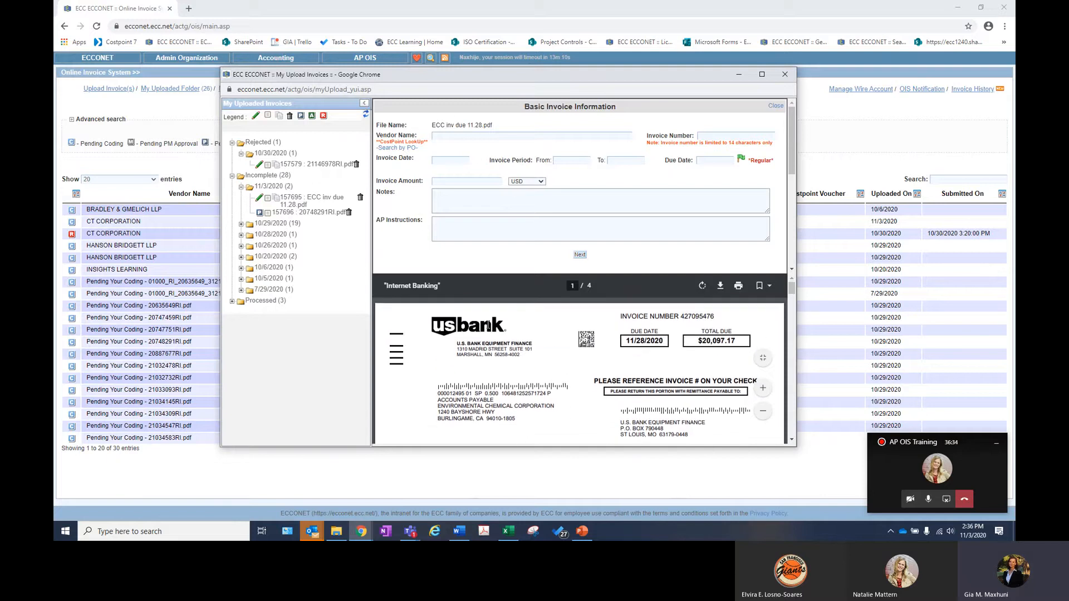
{"action": "left_click", "coordinate": [524, 136]}
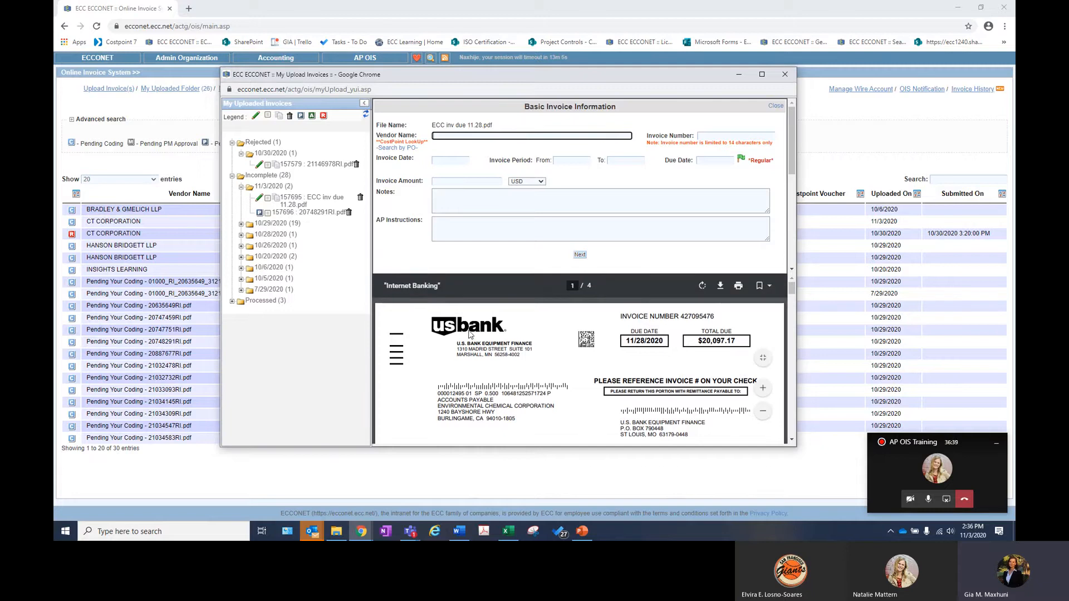
{"action": "type", "text": "pacific office auto"}
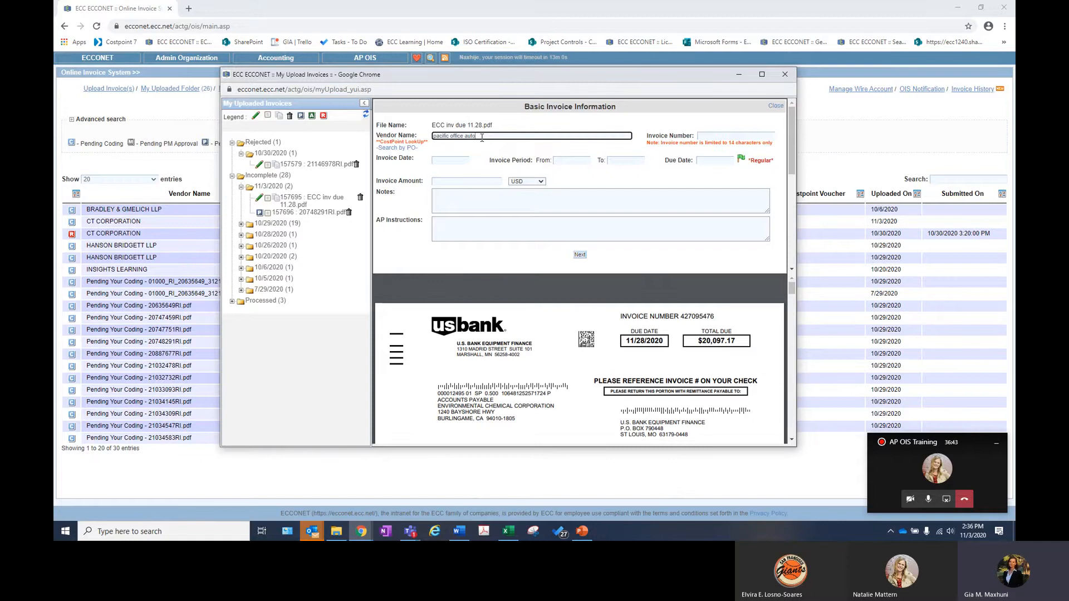
{"action": "type", "text": "mation"}
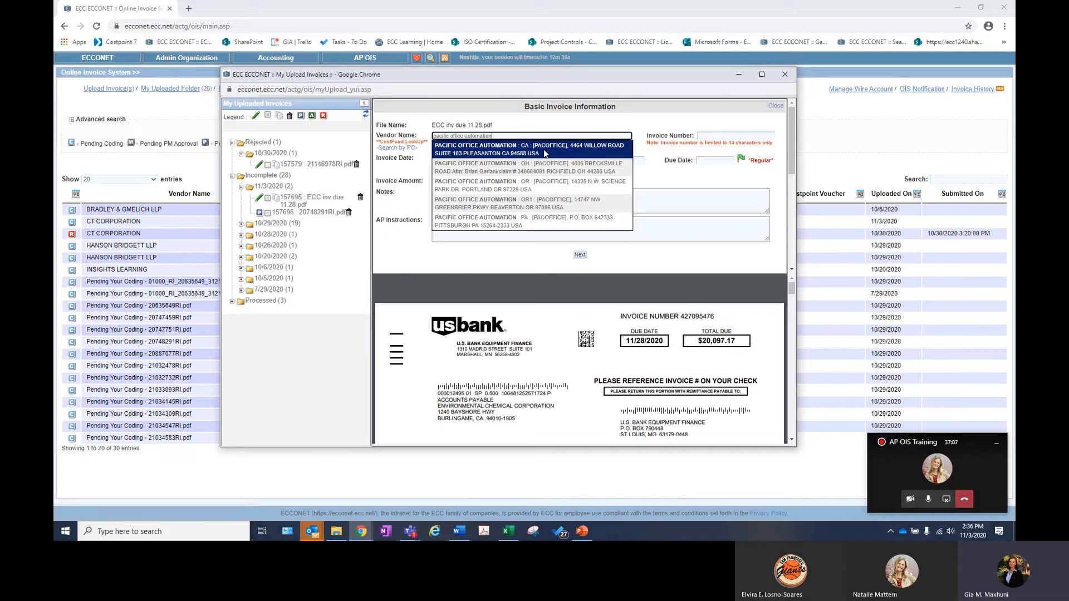
{"action": "left_click", "coordinate": [544, 153]}
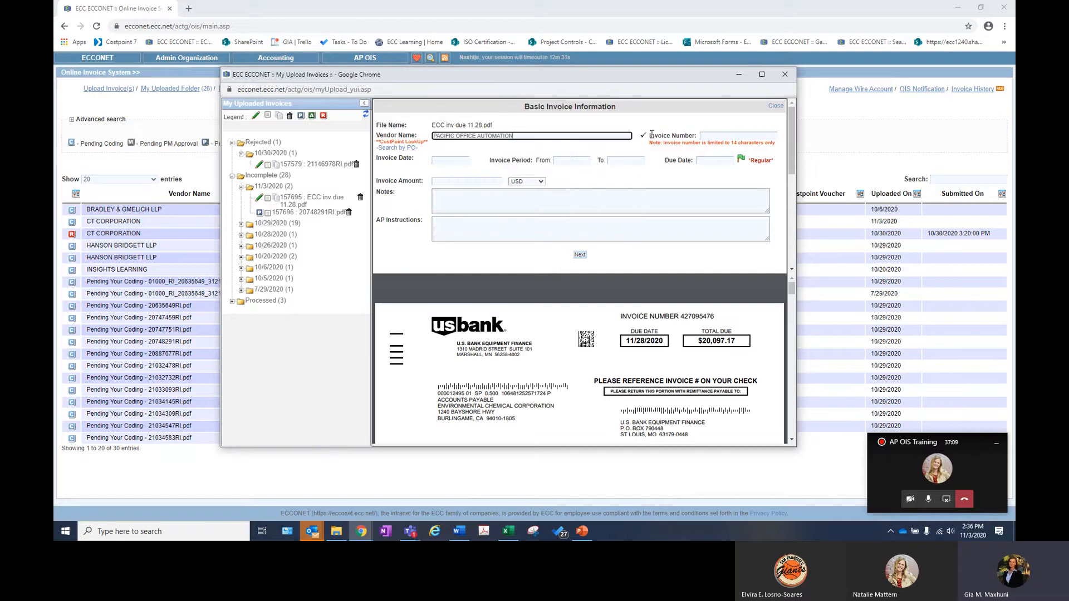
Copy the invoice number from the U.S. Bank PDF into the invoice number field, removing any extra trailing character.
{"action": "left_click", "coordinate": [727, 135]}
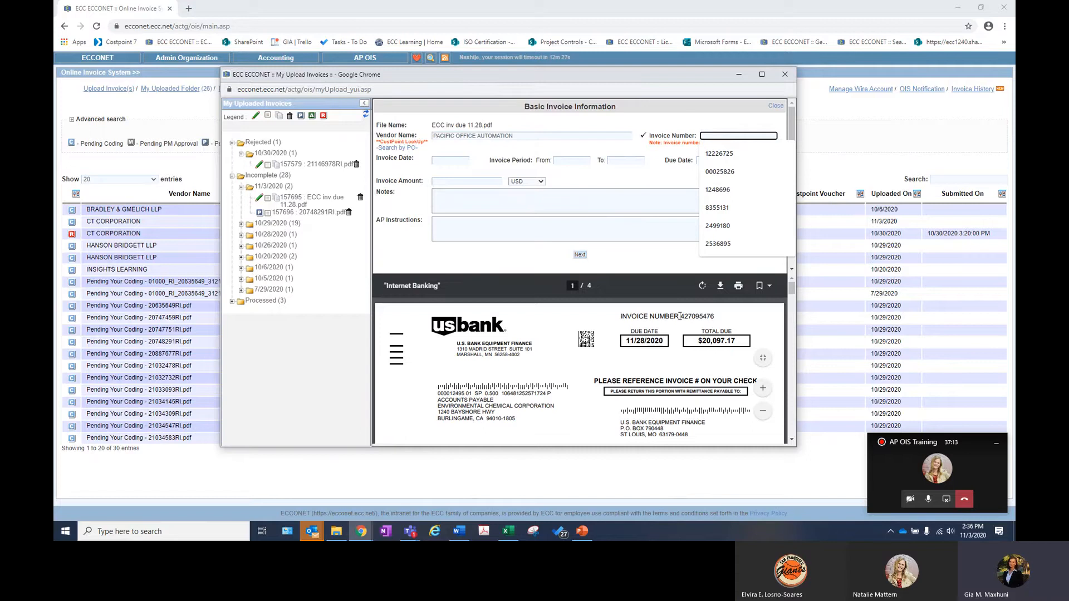
{"action": "left_click_drag", "start_coordinate": [680, 316], "coordinate": [715, 315]}
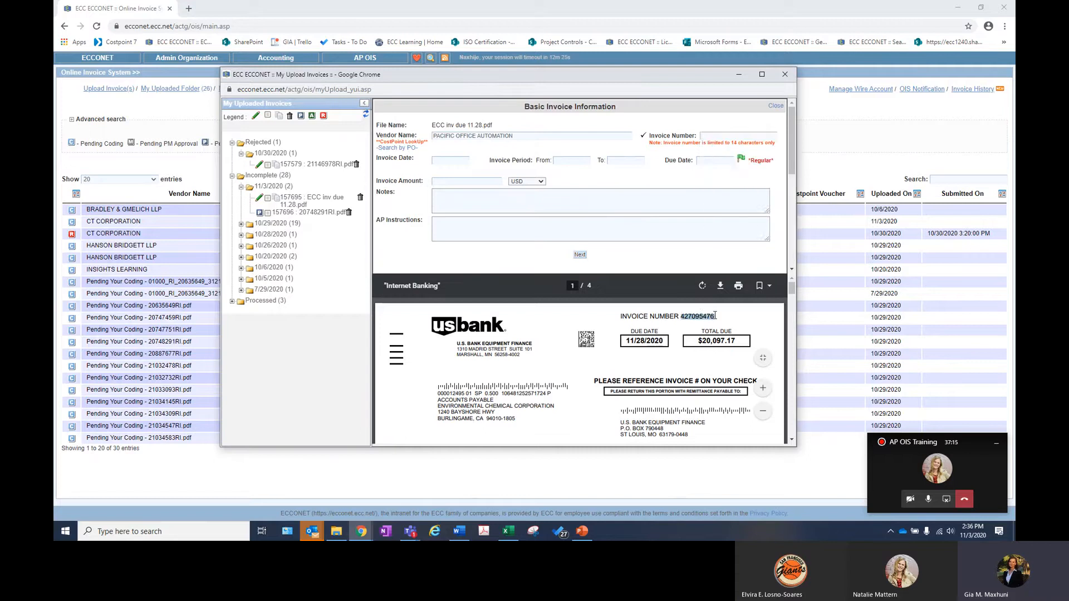
{"action": "key", "text": "ctrl+c"}
{"action": "left_click", "coordinate": [712, 136]}
{"action": "key", "text": "ctrl+v"}
{"action": "left_click", "coordinate": [710, 129]}
{"action": "left_click_drag", "start_coordinate": [708, 143], "coordinate": [621, 162]}
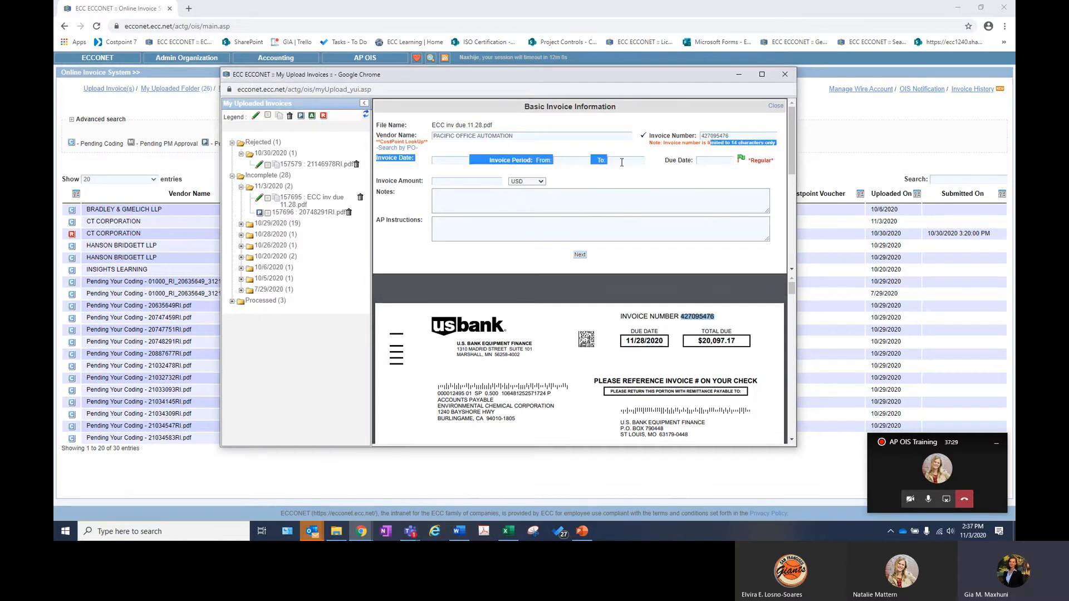
{"action": "left_click", "coordinate": [734, 135]}
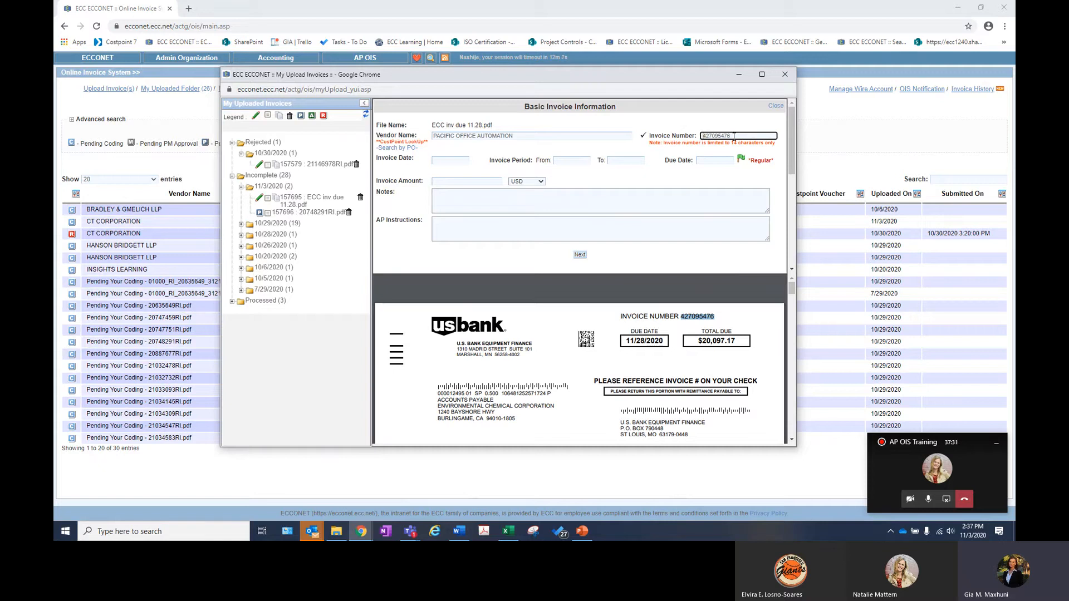
{"action": "key", "text": "Delete"}
{"action": "left_click", "coordinate": [644, 153]}
Set the invoice date to 10/23/2020, matching the date of invoice on the U.S. Bank PDF.
{"action": "left_click", "coordinate": [443, 162]}
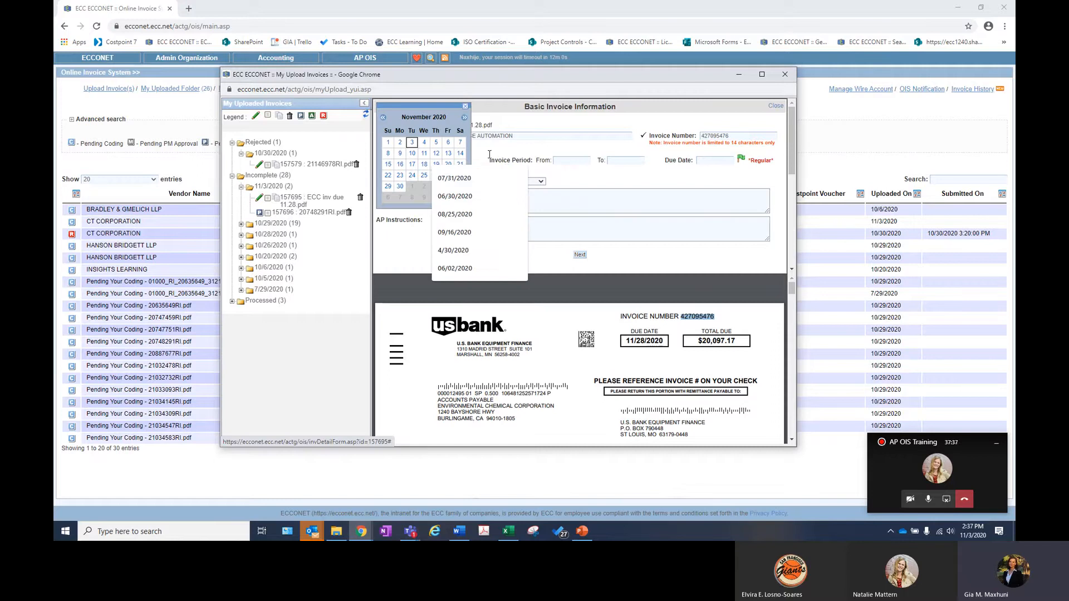
{"action": "left_click", "coordinate": [465, 106]}
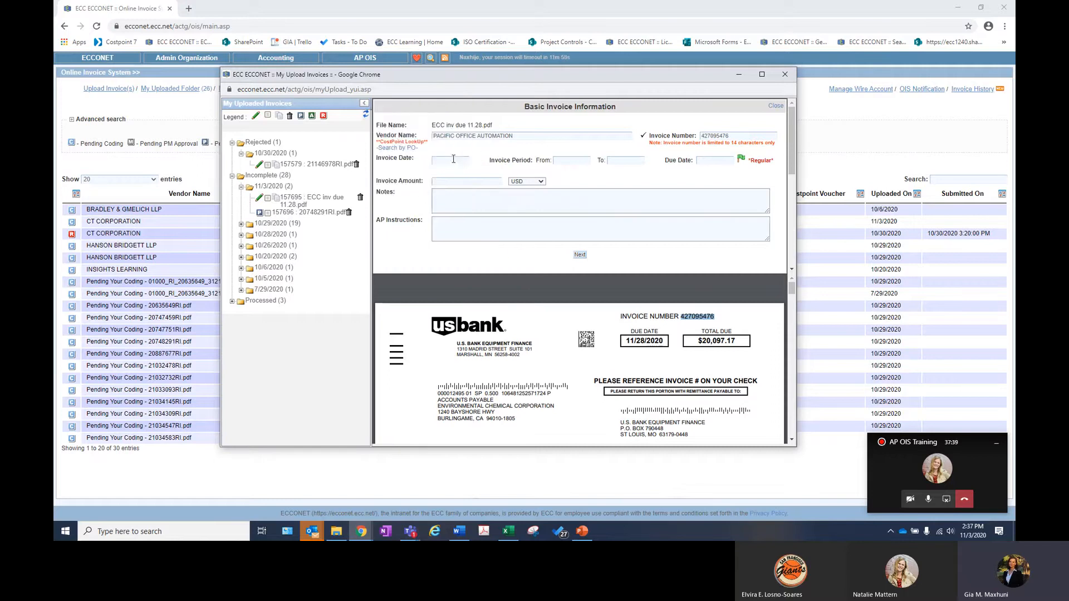
{"action": "left_click", "coordinate": [454, 162]}
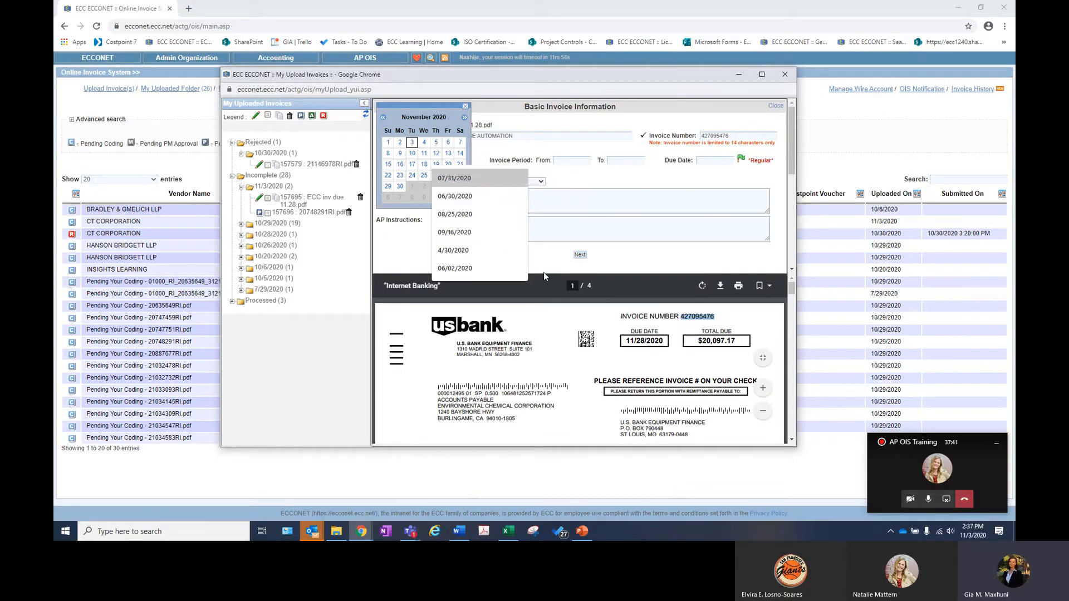
{"action": "scroll", "coordinate": [624, 401], "scroll_direction": "down", "scroll_amount": 3}
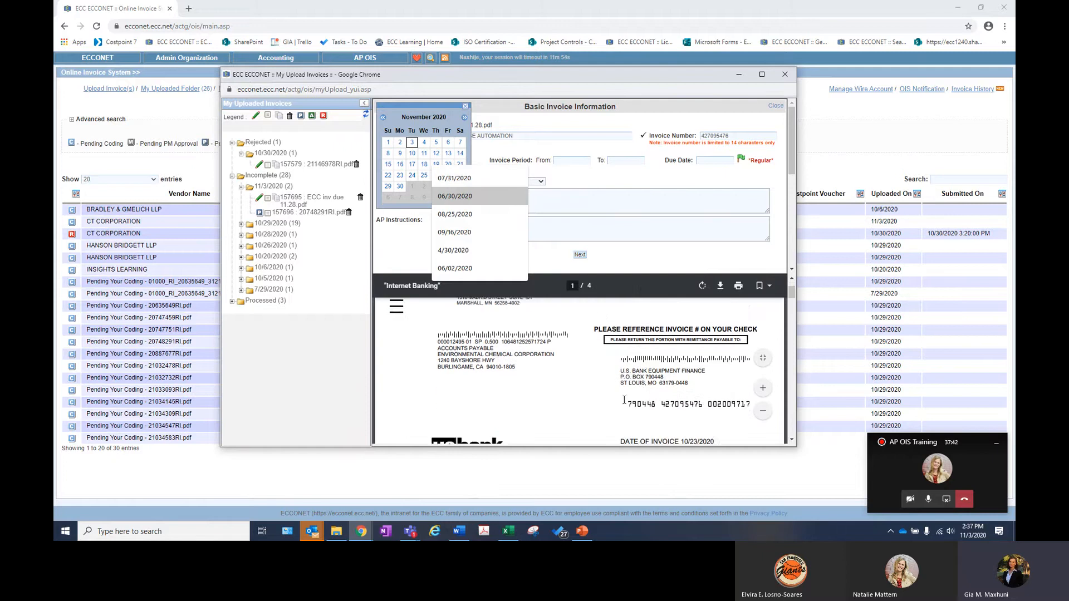
{"action": "scroll", "coordinate": [624, 401], "scroll_direction": "down", "scroll_amount": 2}
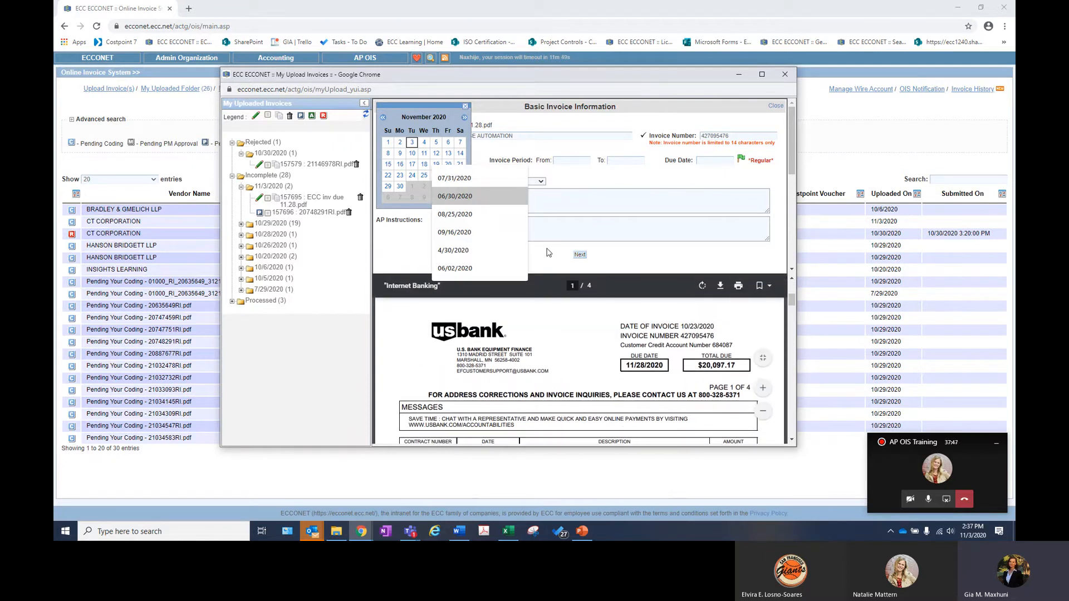
{"action": "left_click", "coordinate": [383, 117]}
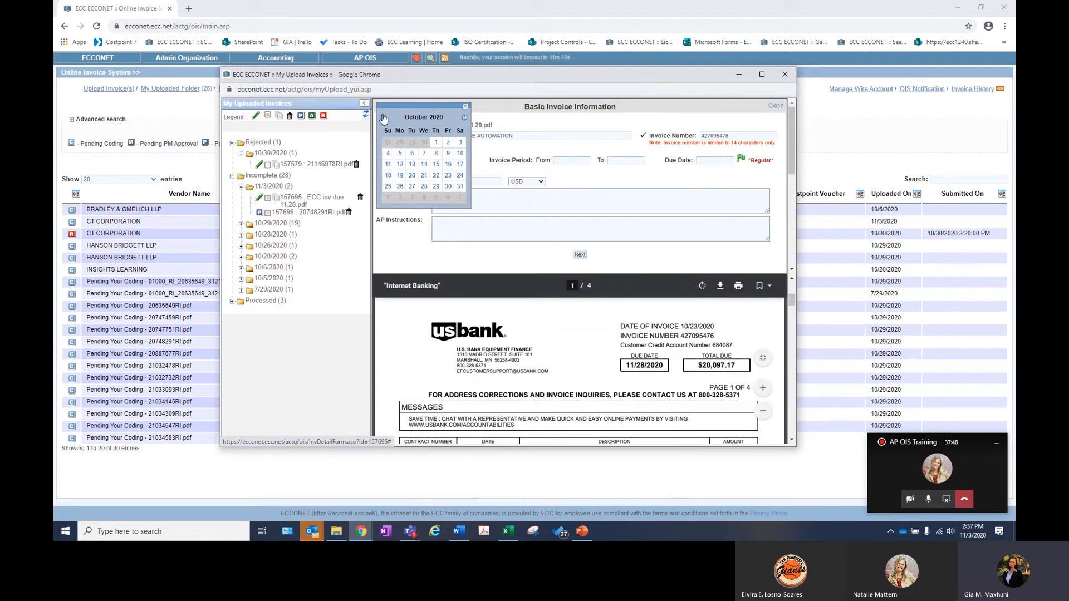
{"action": "left_click", "coordinate": [436, 175]}
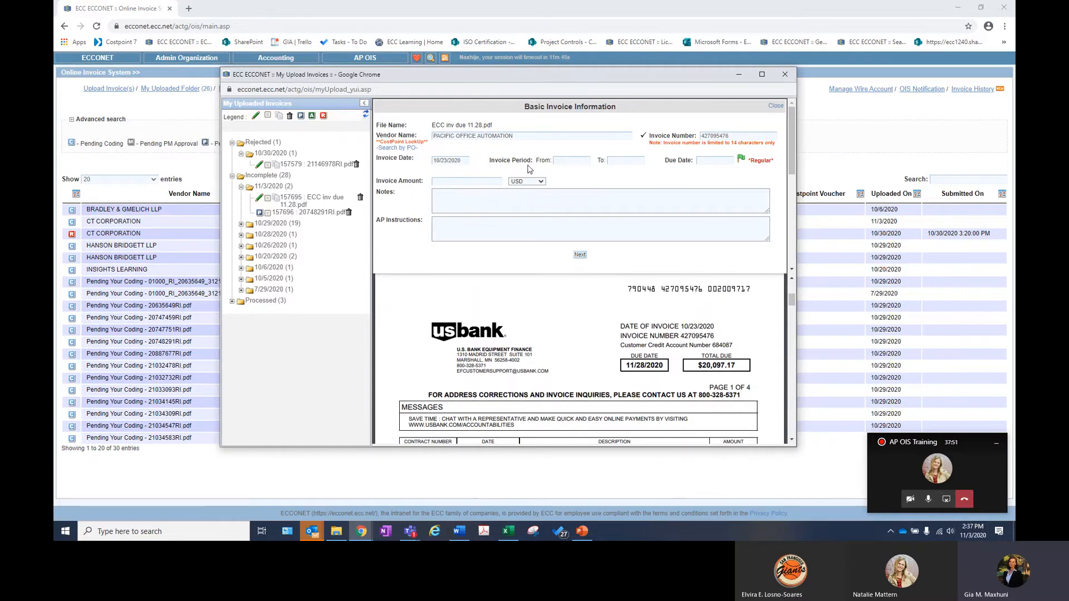
Set the invoice period from 10/28/2020 to 11/28/2020, using the current charges dates in the PDF.
{"action": "left_click", "coordinate": [579, 160]}
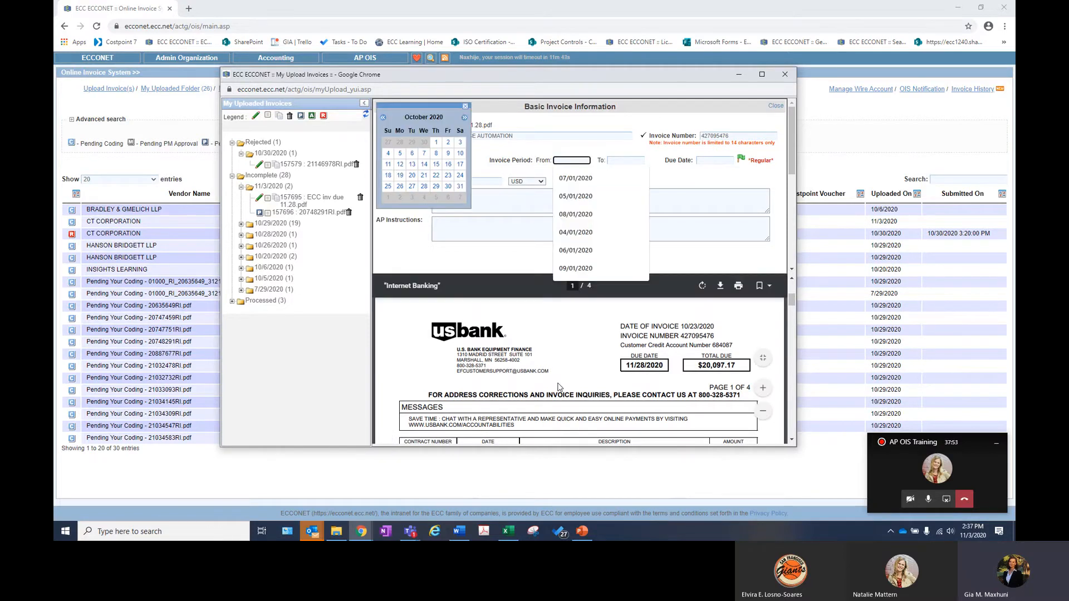
{"action": "scroll", "coordinate": [559, 386], "scroll_direction": "down", "scroll_amount": 5}
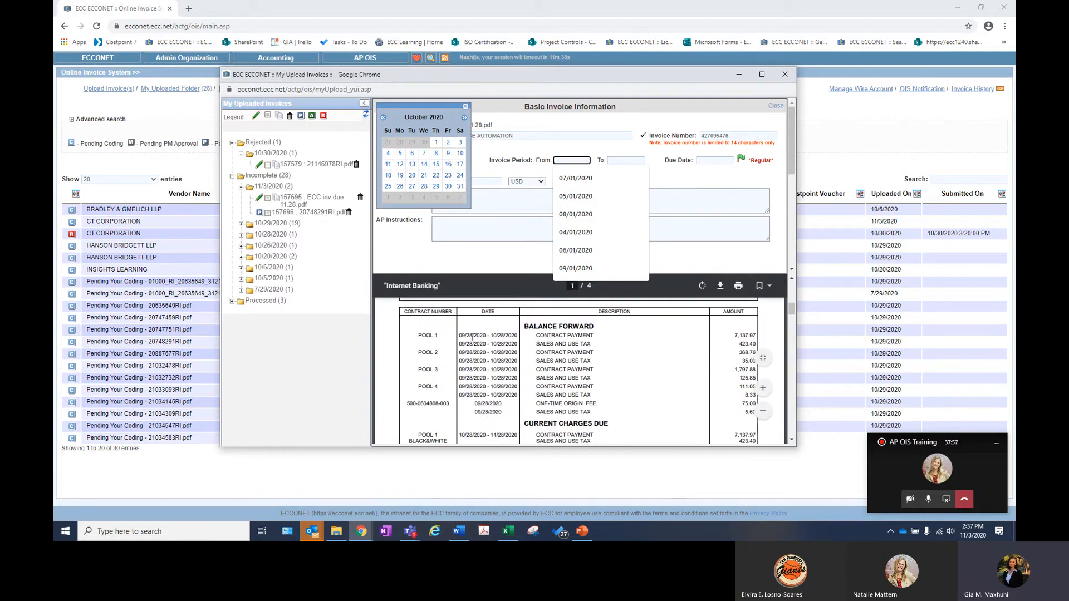
{"action": "scroll", "coordinate": [464, 336], "scroll_direction": "down", "scroll_amount": 3}
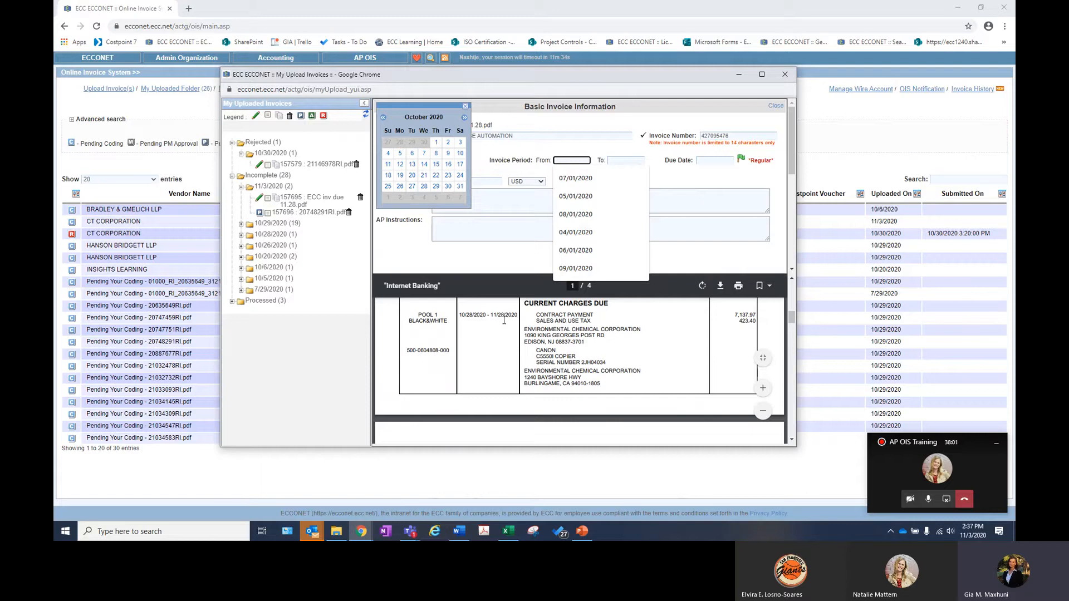
{"action": "type", "text": "10/28"}
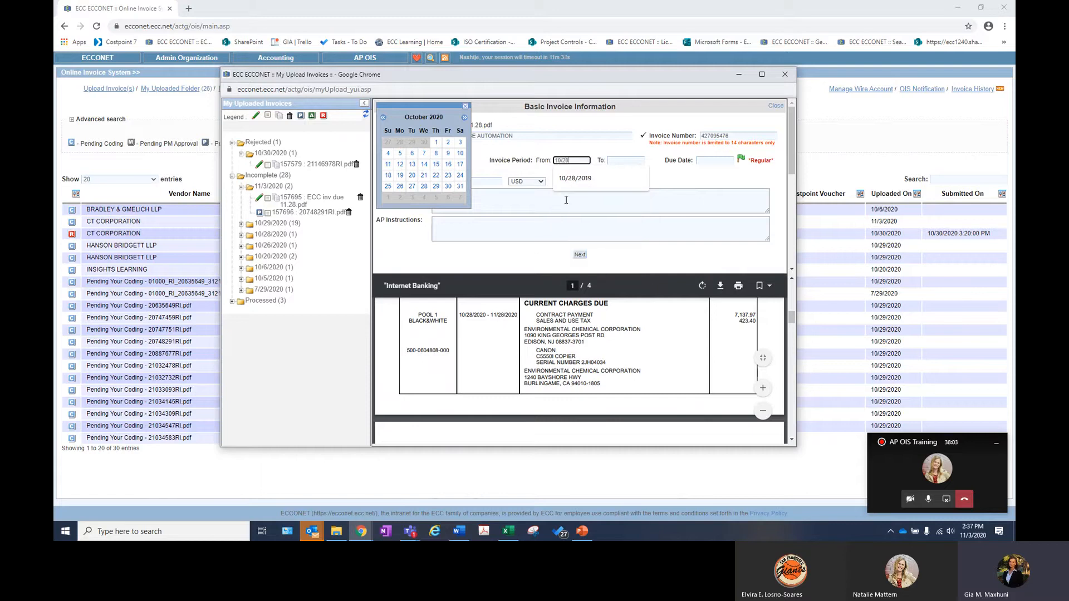
{"action": "type", "text": "/2020"}
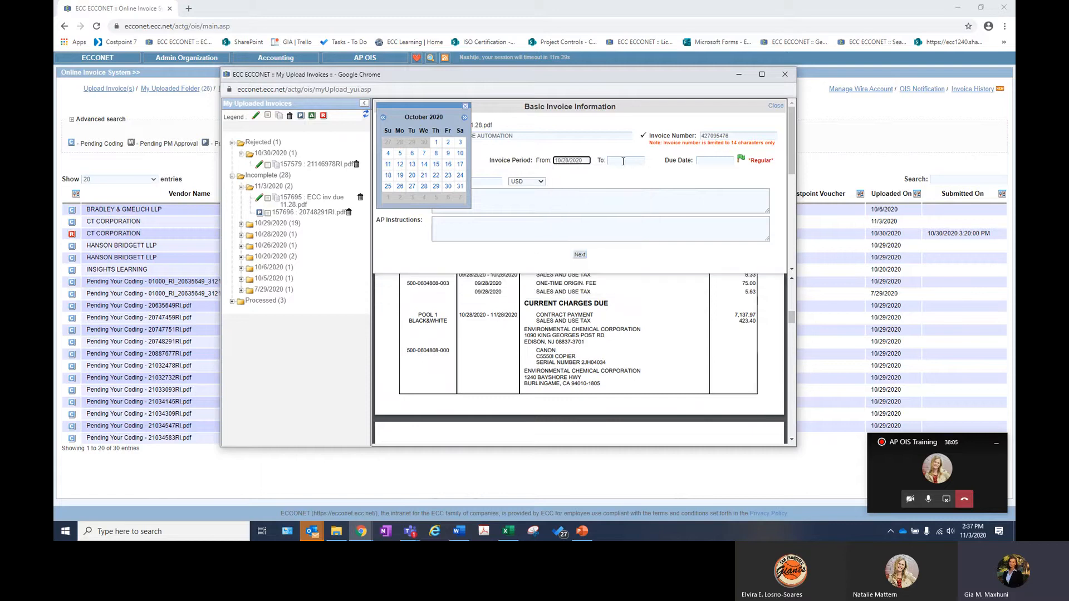
{"action": "left_click", "coordinate": [623, 161]}
{"action": "type", "text": "11/28"}
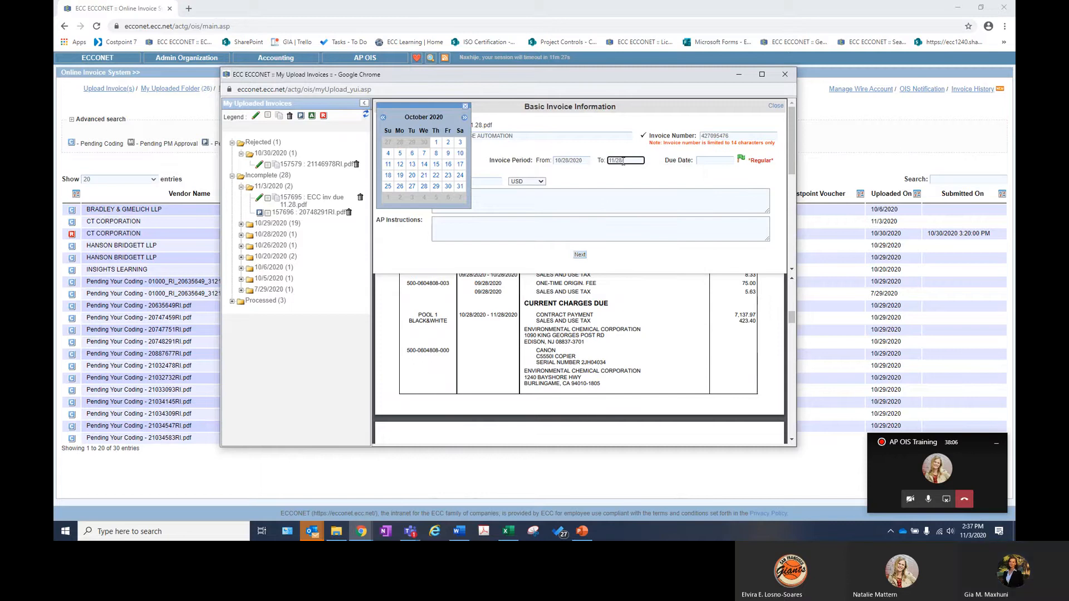
{"action": "type", "text": "/2020"}
{"action": "left_click", "coordinate": [615, 177]}
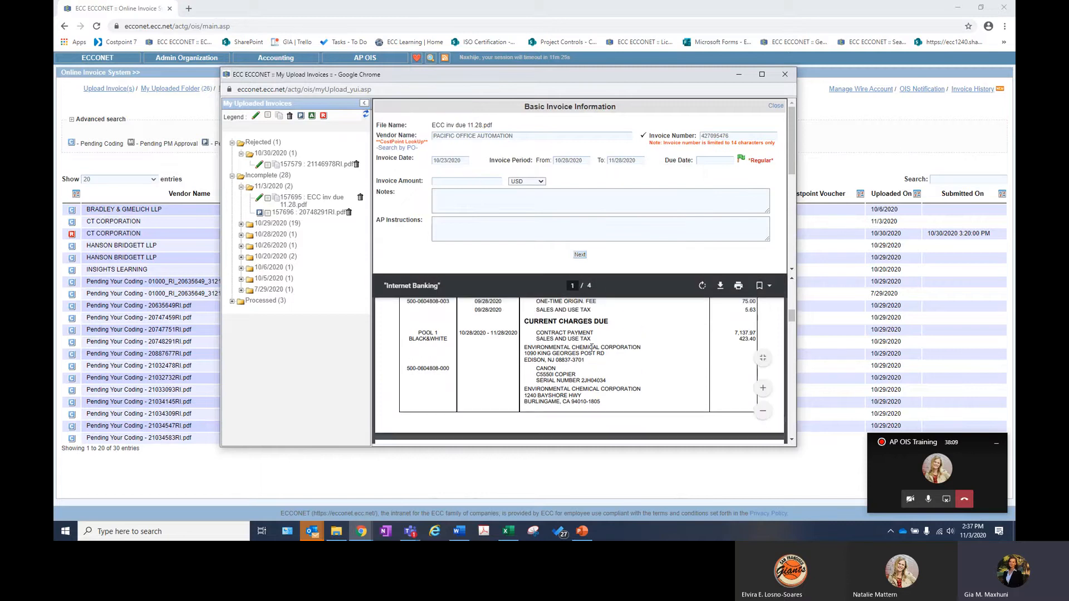
Check the billing periods in the PDF and set the due date to 11/28/2020.
{"action": "scroll", "coordinate": [591, 347], "scroll_direction": "up", "scroll_amount": 3}
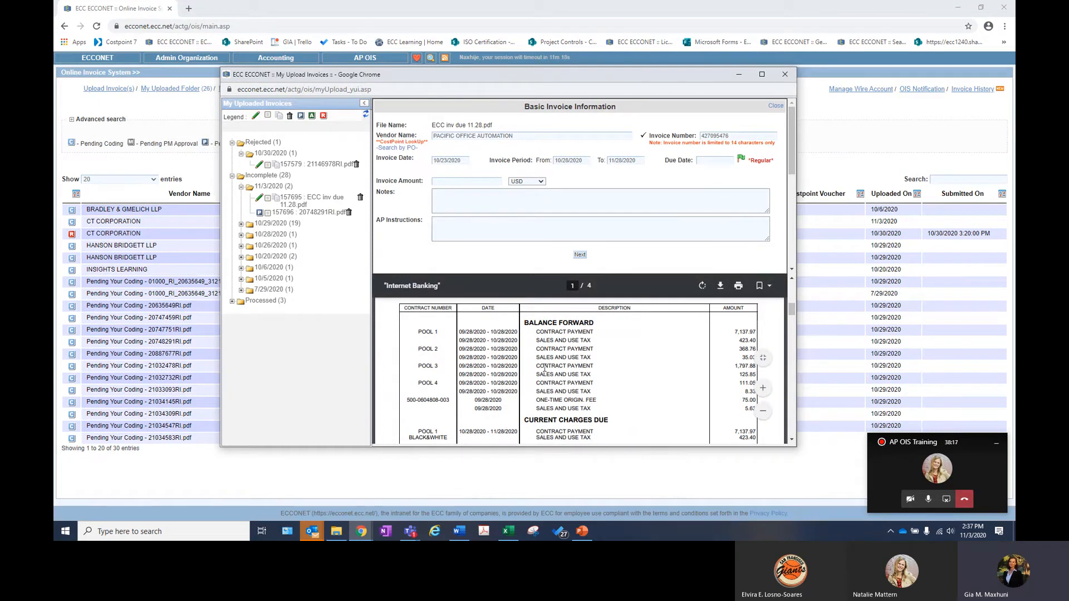
{"action": "scroll", "coordinate": [522, 362], "scroll_direction": "down", "scroll_amount": 1}
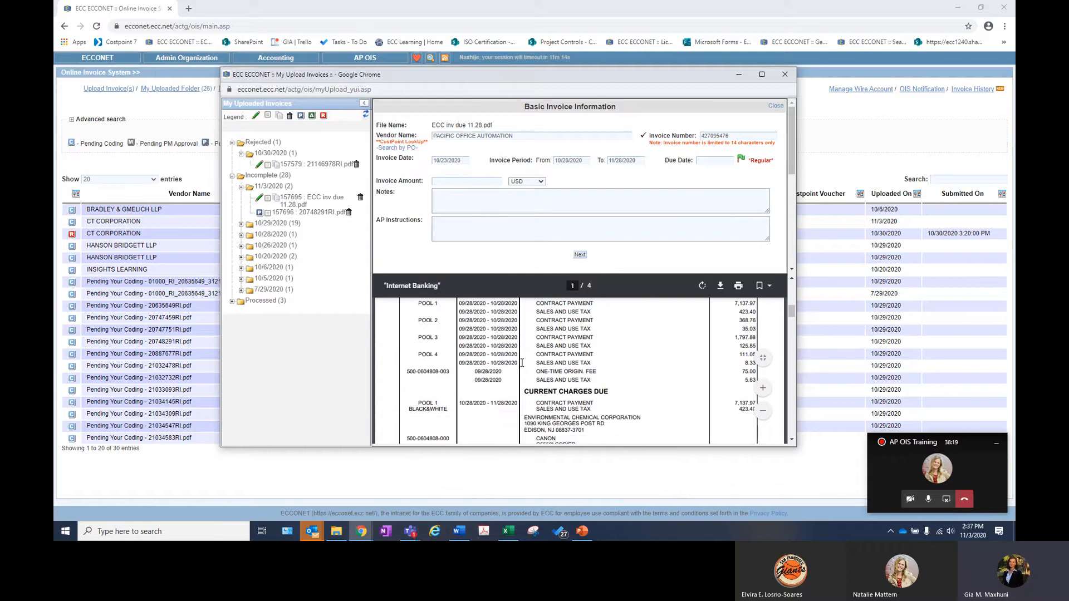
{"action": "scroll", "coordinate": [522, 362], "scroll_direction": "down", "scroll_amount": 1}
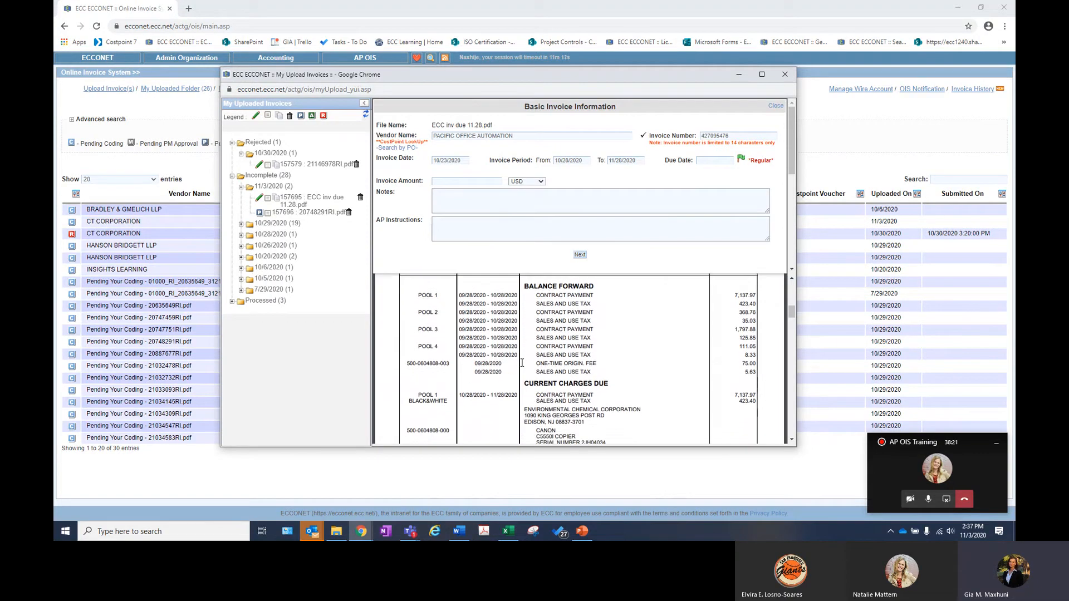
{"action": "scroll", "coordinate": [522, 362], "scroll_direction": "up", "scroll_amount": 1}
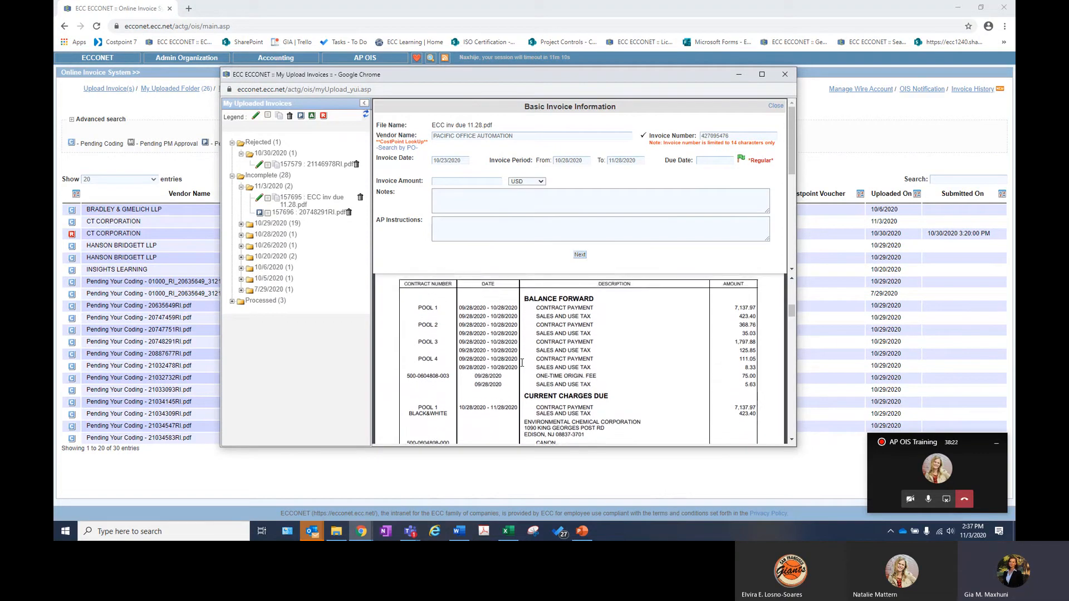
{"action": "scroll", "coordinate": [500, 363], "scroll_direction": "up", "scroll_amount": 2}
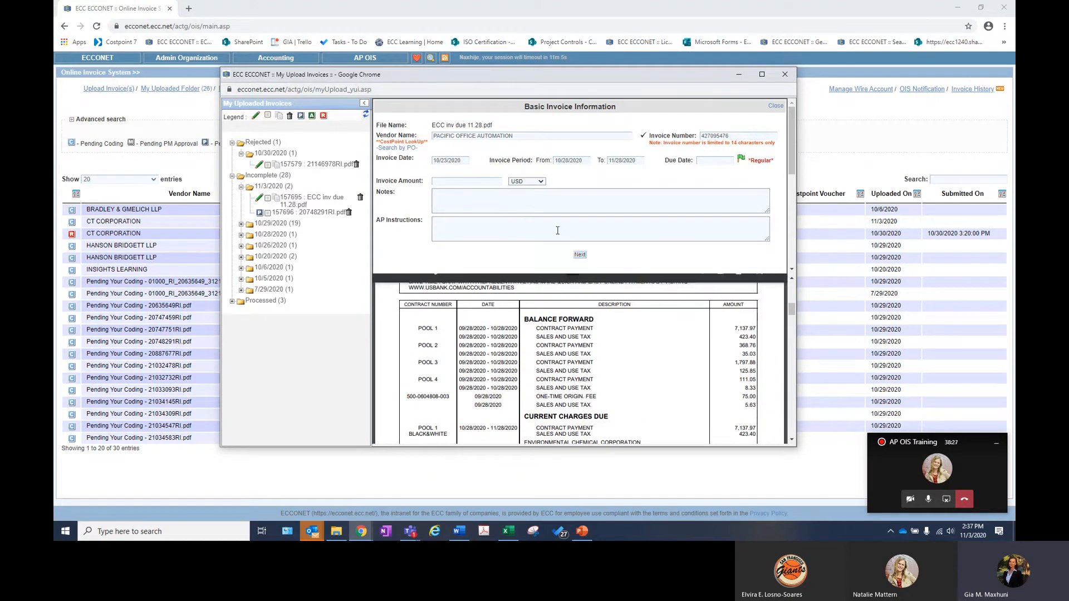
{"action": "scroll", "coordinate": [696, 306], "scroll_direction": "up", "scroll_amount": 5}
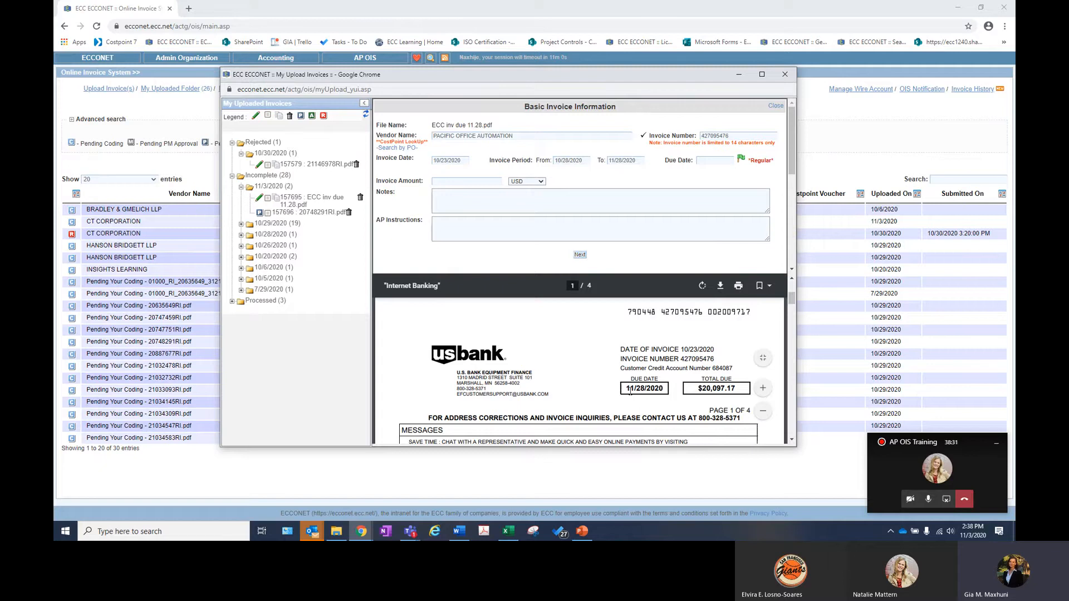
{"action": "left_click", "coordinate": [715, 159]}
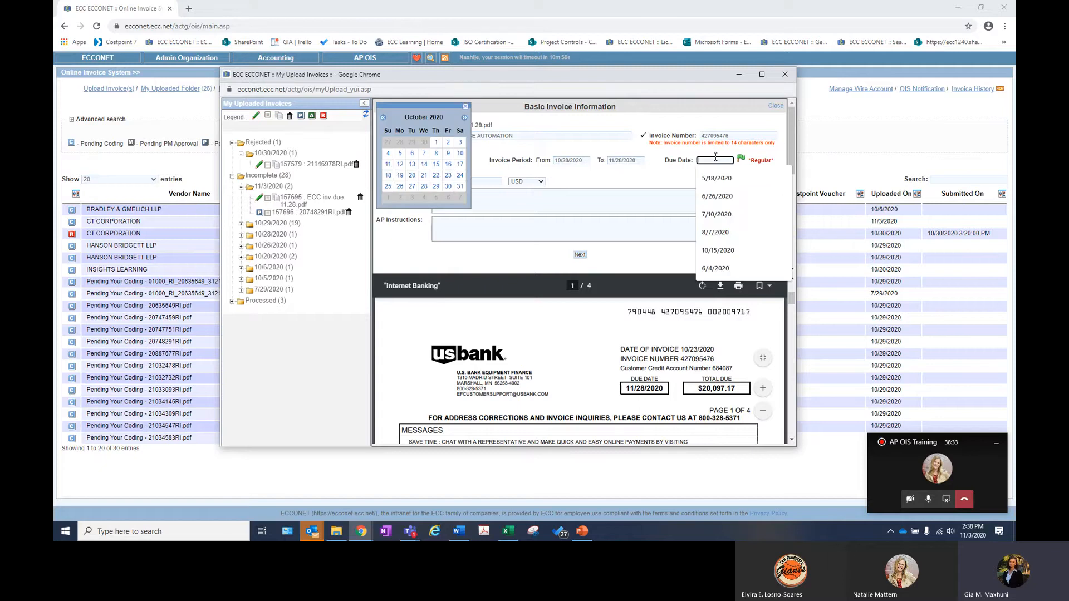
{"action": "type", "text": "11/28/2020"}
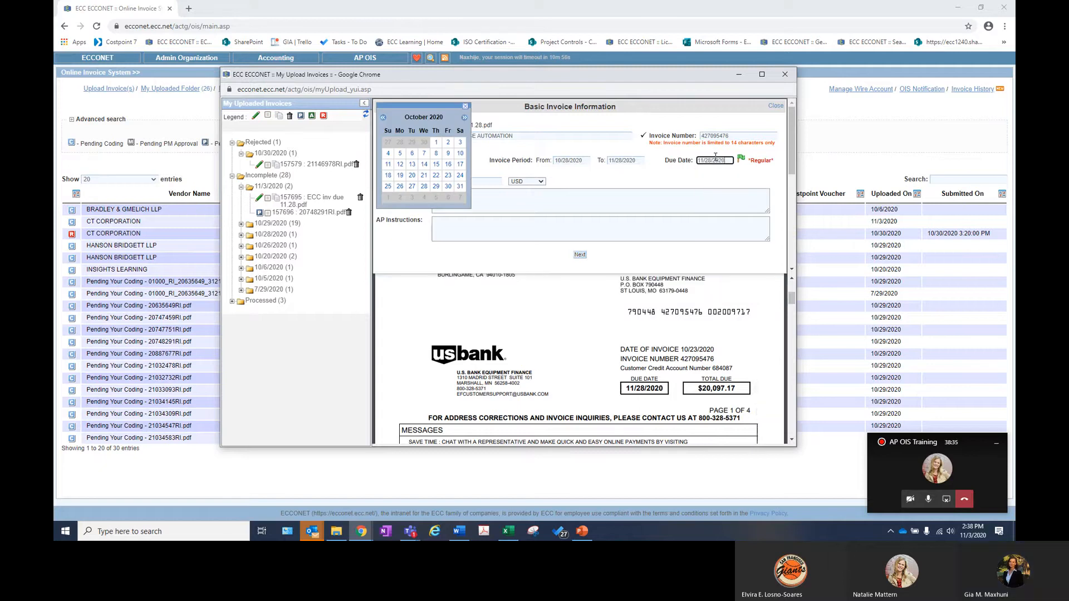
{"action": "left_click", "coordinate": [731, 182]}
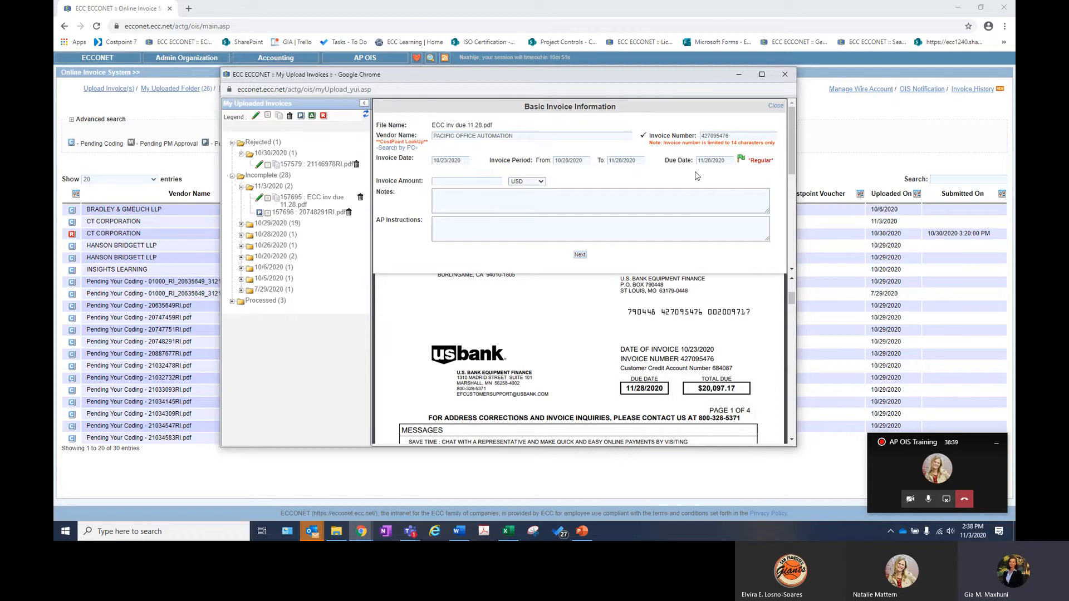
Examine the total due, the balance forward amounts and the current charges on the U.S. Bank invoice.
{"action": "scroll", "coordinate": [582, 398], "scroll_direction": "down", "scroll_amount": 1}
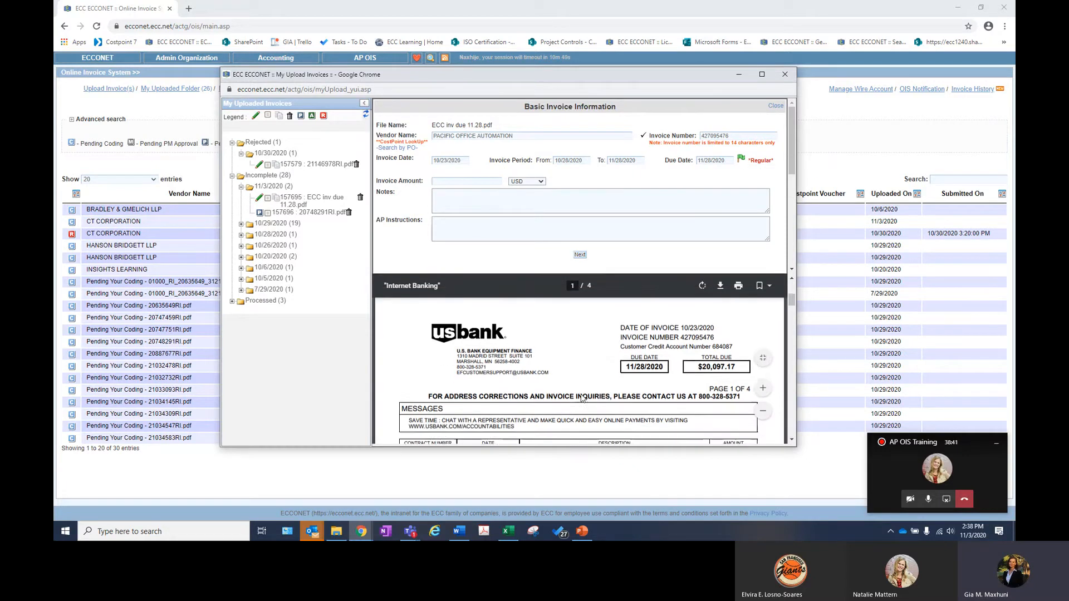
{"action": "scroll", "coordinate": [582, 398], "scroll_direction": "down", "scroll_amount": 3}
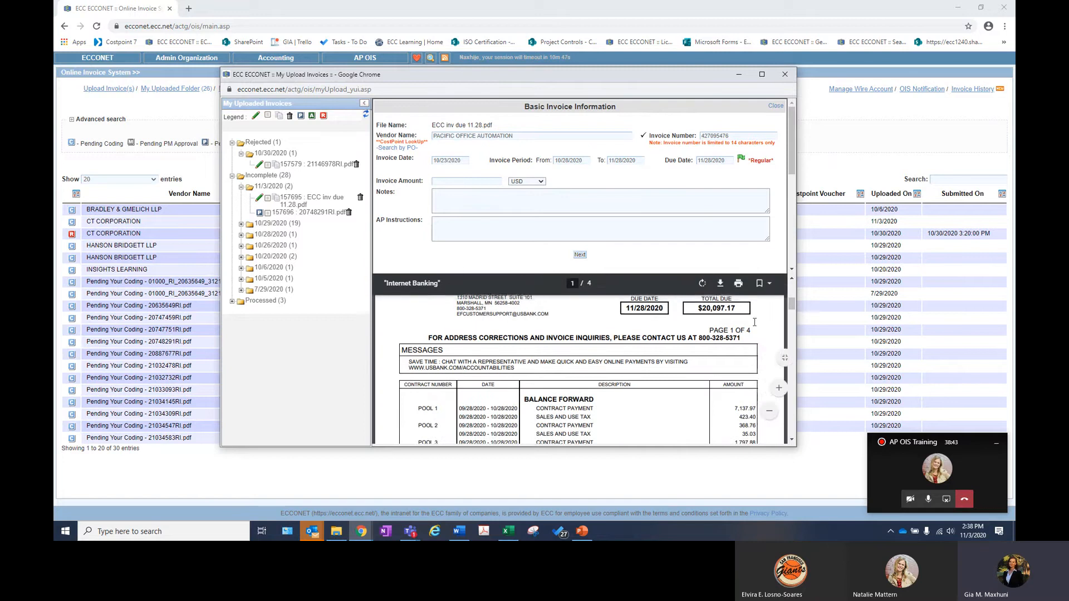
{"action": "left_click_drag", "start_coordinate": [698, 308], "coordinate": [734, 307]}
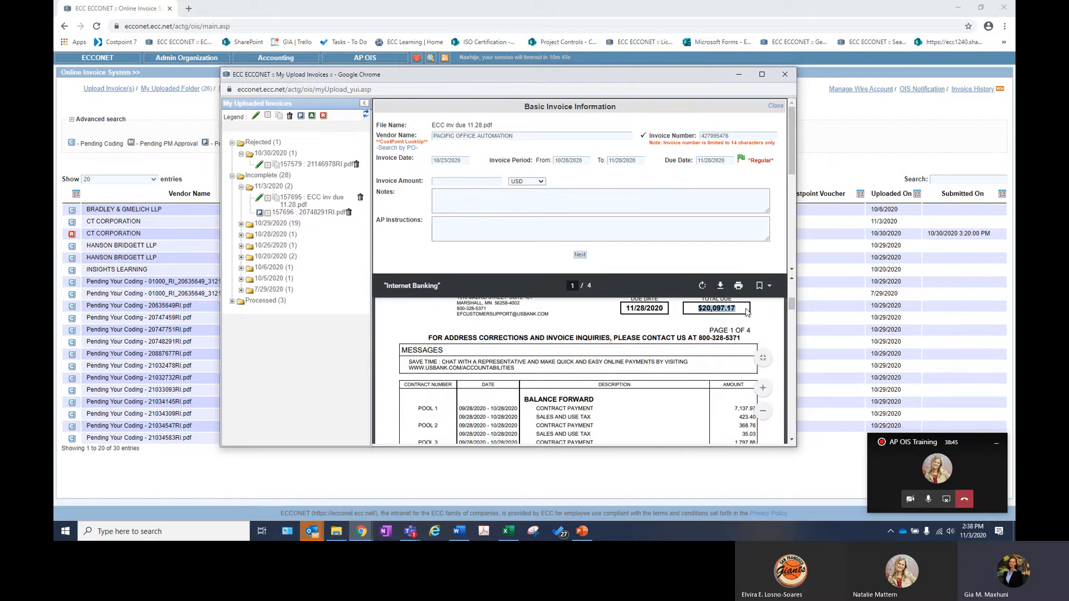
{"action": "left_click", "coordinate": [746, 312]}
{"action": "scroll", "coordinate": [717, 403], "scroll_direction": "down", "scroll_amount": 4}
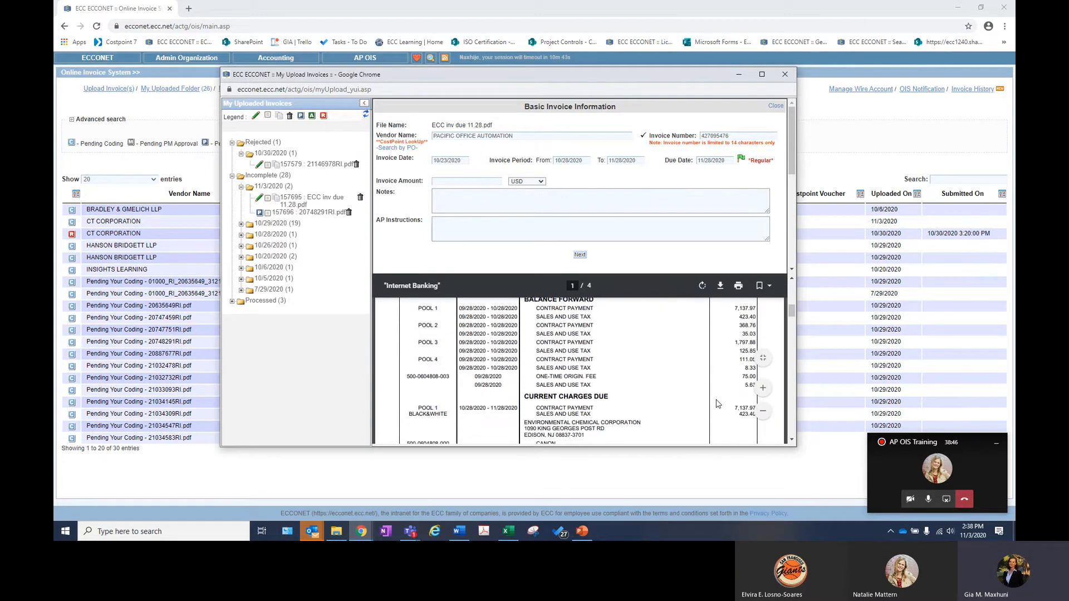
{"action": "scroll", "coordinate": [717, 403], "scroll_direction": "up", "scroll_amount": 1}
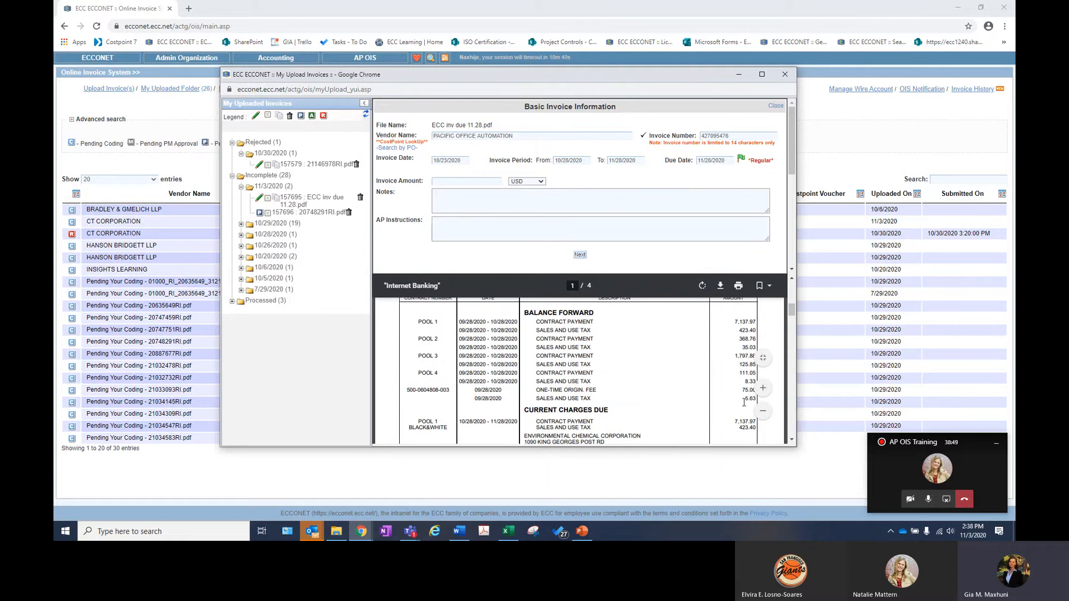
{"action": "left_click_drag", "start_coordinate": [744, 402], "coordinate": [701, 356]}
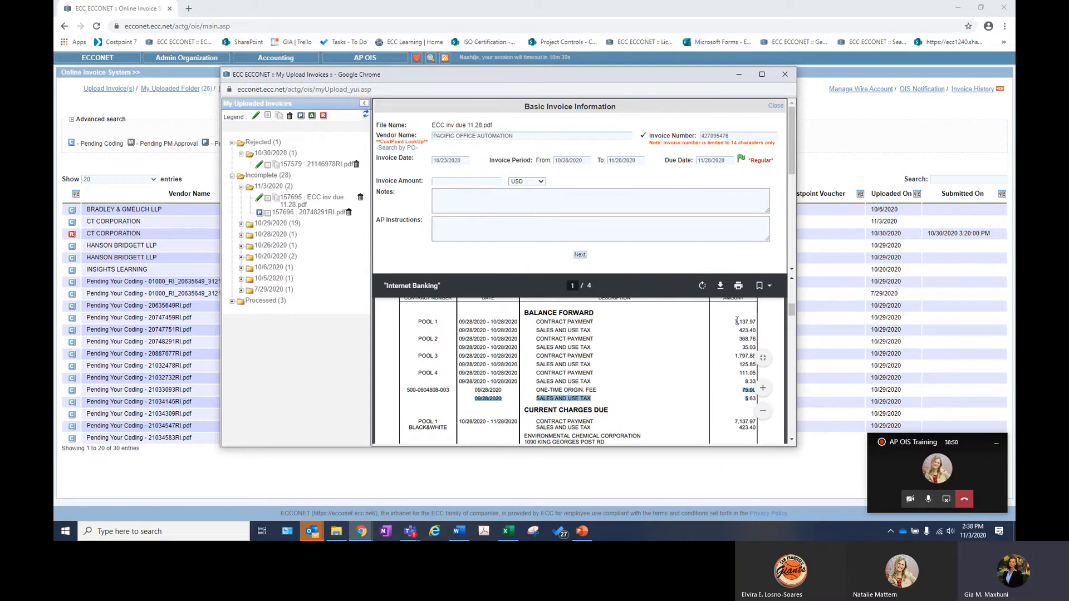
{"action": "left_click_drag", "start_coordinate": [737, 321], "coordinate": [729, 322]}
{"action": "scroll", "coordinate": [733, 385], "scroll_direction": "down", "scroll_amount": 3}
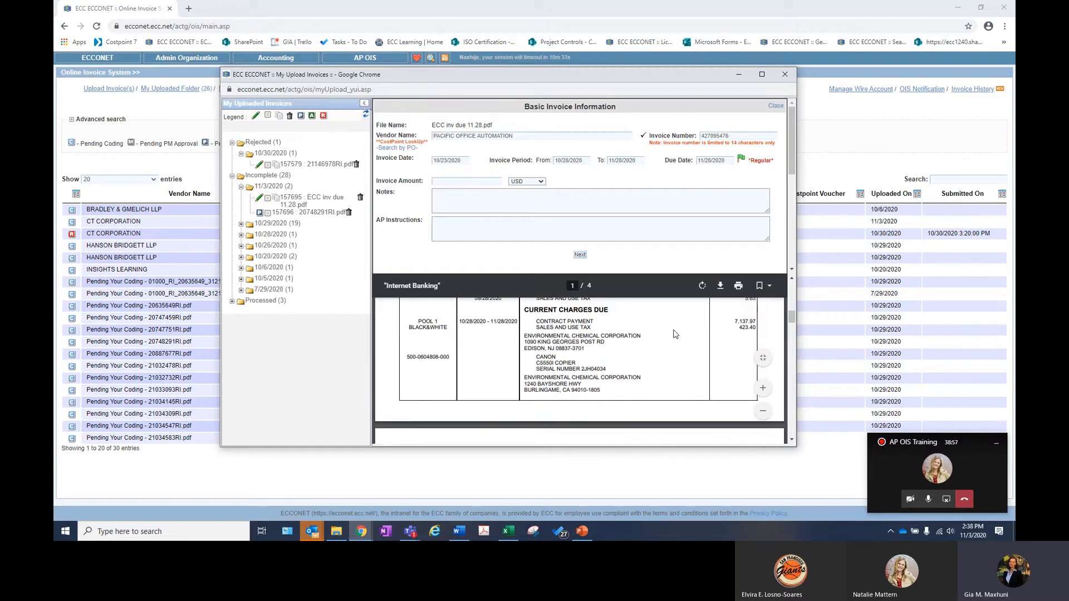
{"action": "scroll", "coordinate": [674, 334], "scroll_direction": "down", "scroll_amount": 1}
{"action": "scroll", "coordinate": [674, 334], "scroll_direction": "down", "scroll_amount": 1}
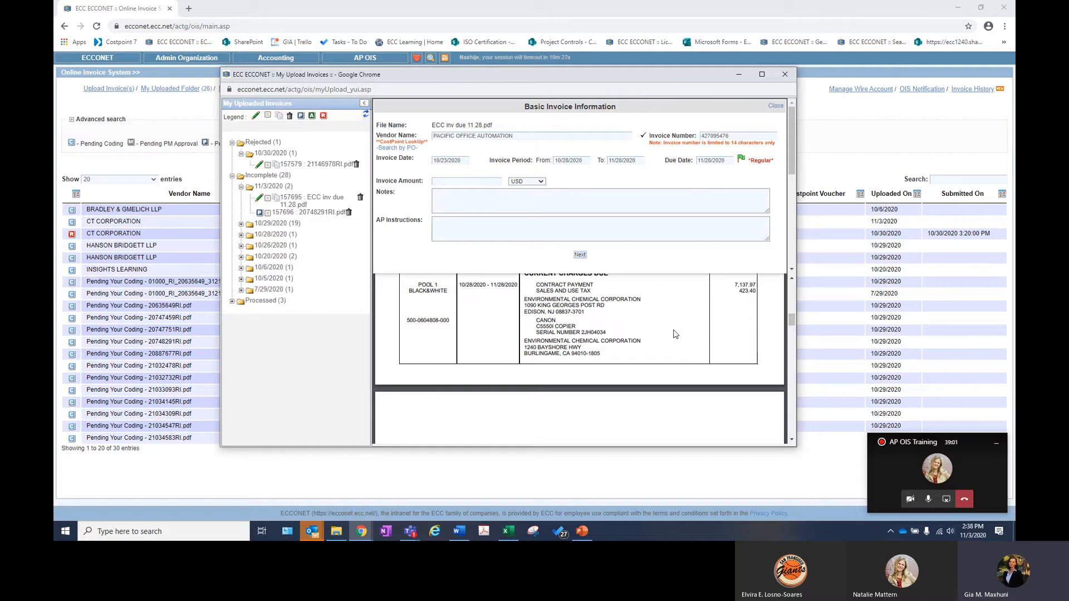
{"action": "scroll", "coordinate": [674, 334], "scroll_direction": "up", "scroll_amount": 1}
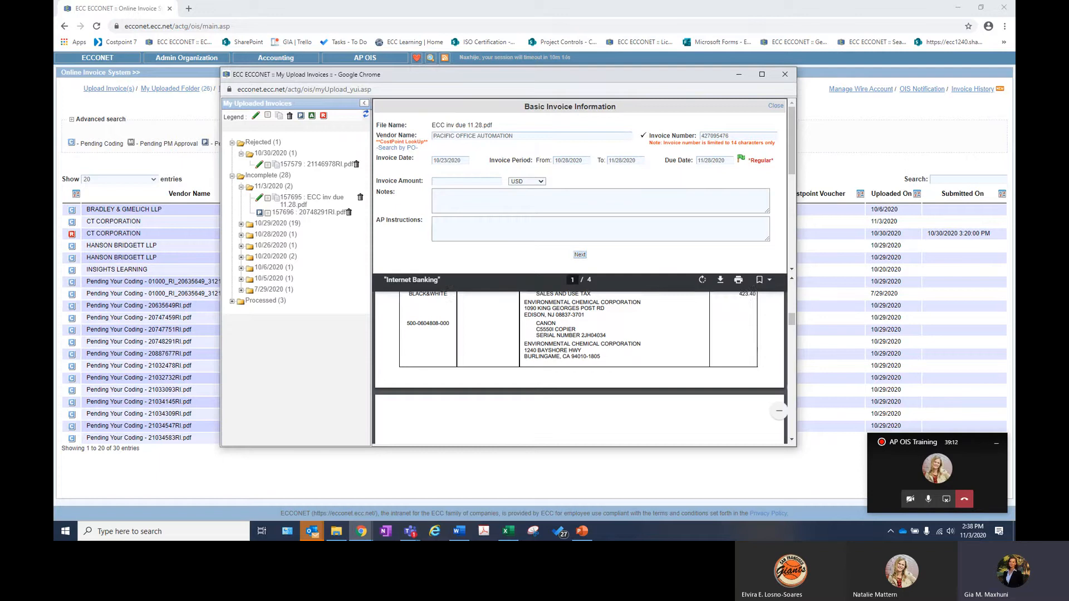
Open Calculator and add Pool 1's contract payment of 7,137.97 and its sales and use tax of 423.40.
{"action": "left_click", "coordinate": [932, 500]}
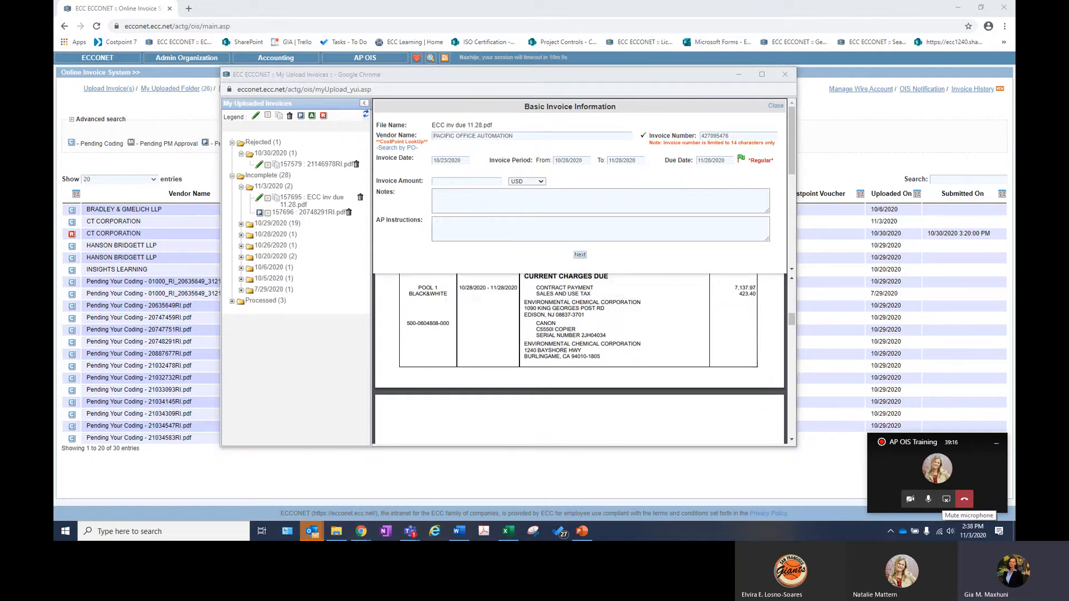
{"action": "key", "text": "XF86Calculator"}
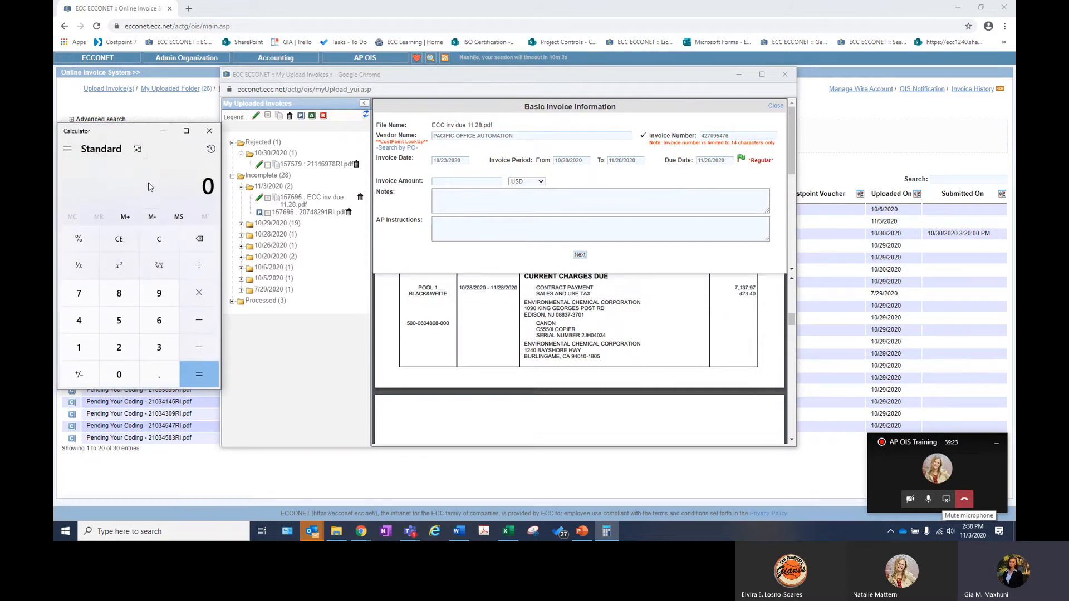
{"action": "type", "text": "7,13"}
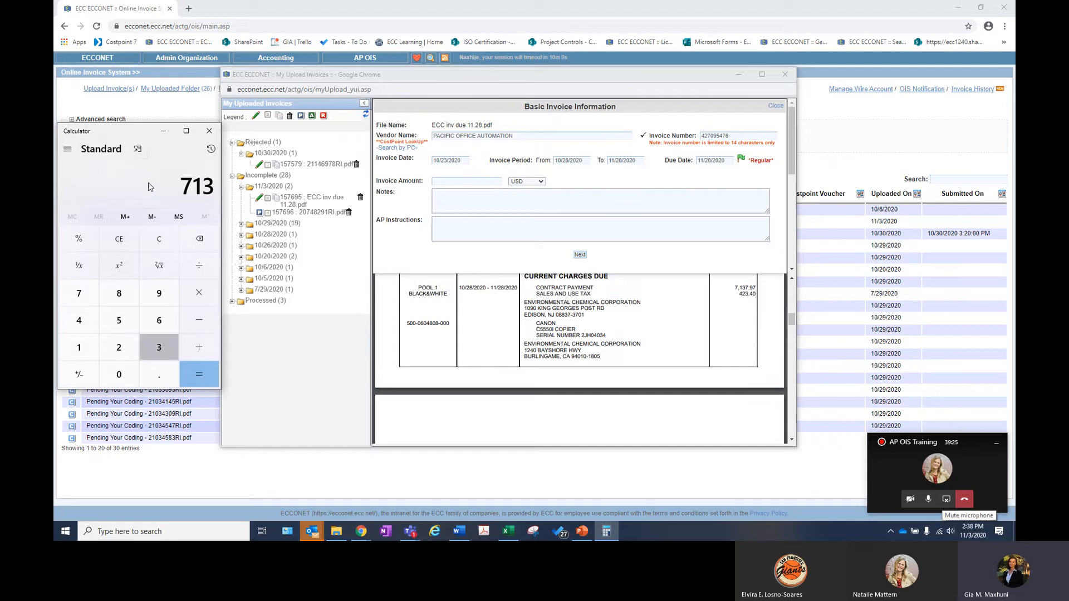
{"action": "type", "text": "7.97"}
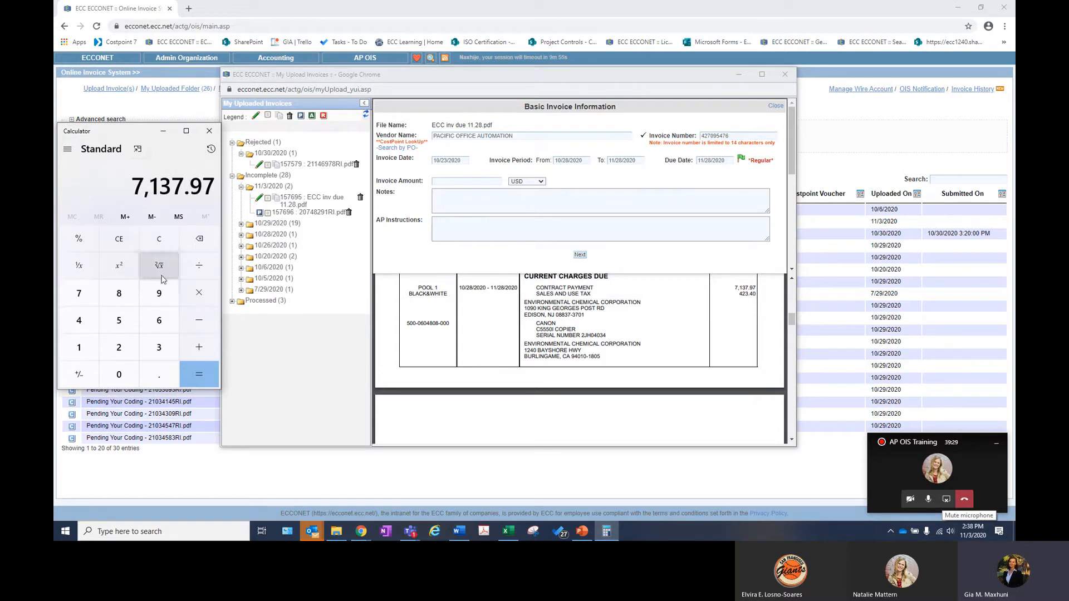
{"action": "left_click", "coordinate": [202, 341]}
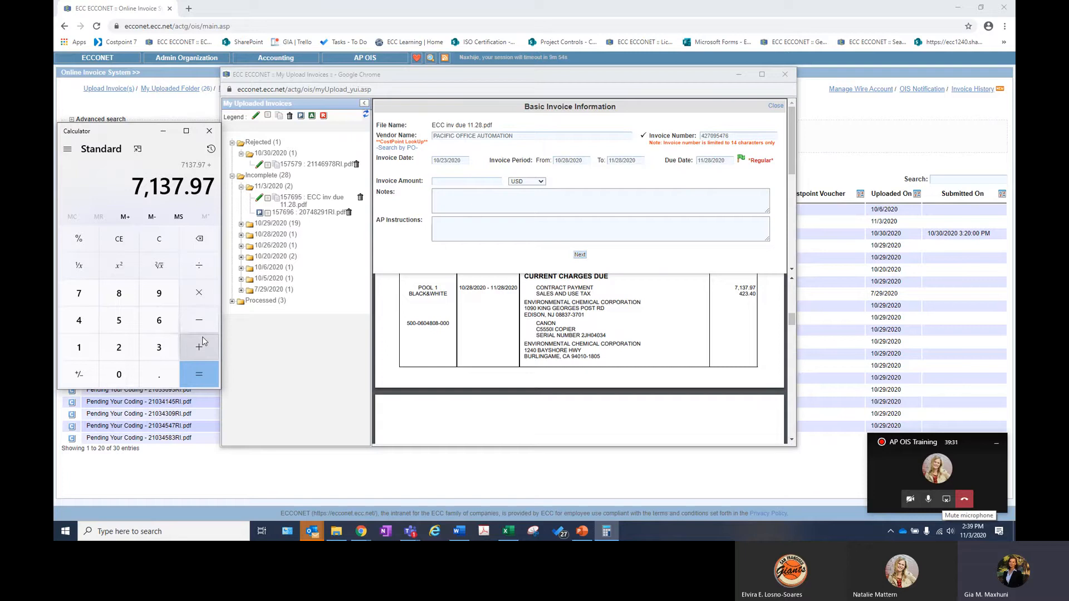
{"action": "type", "text": "423"}
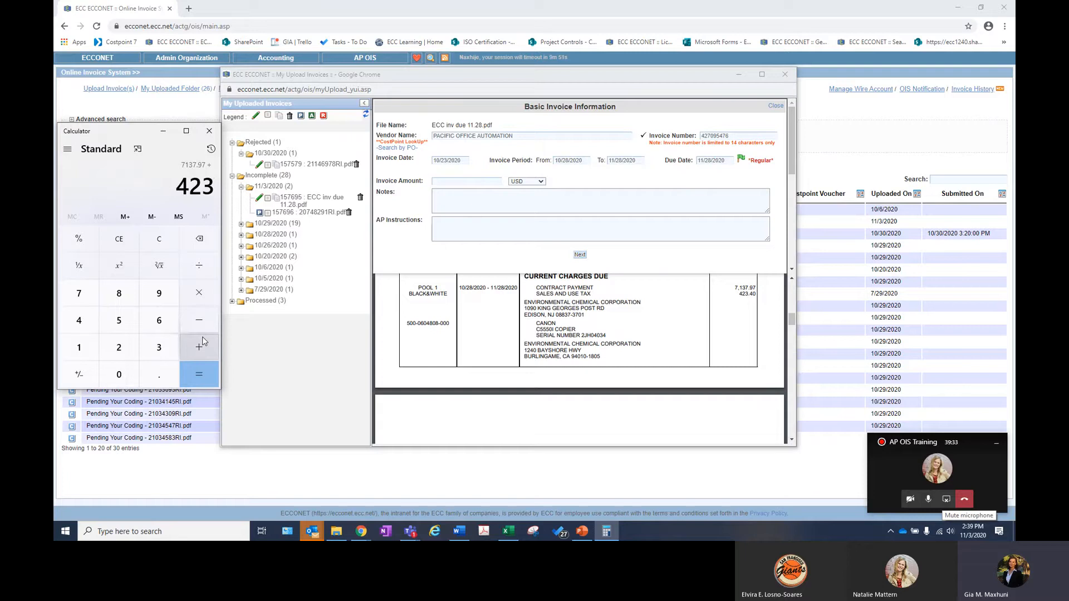
{"action": "type", "text": ".40"}
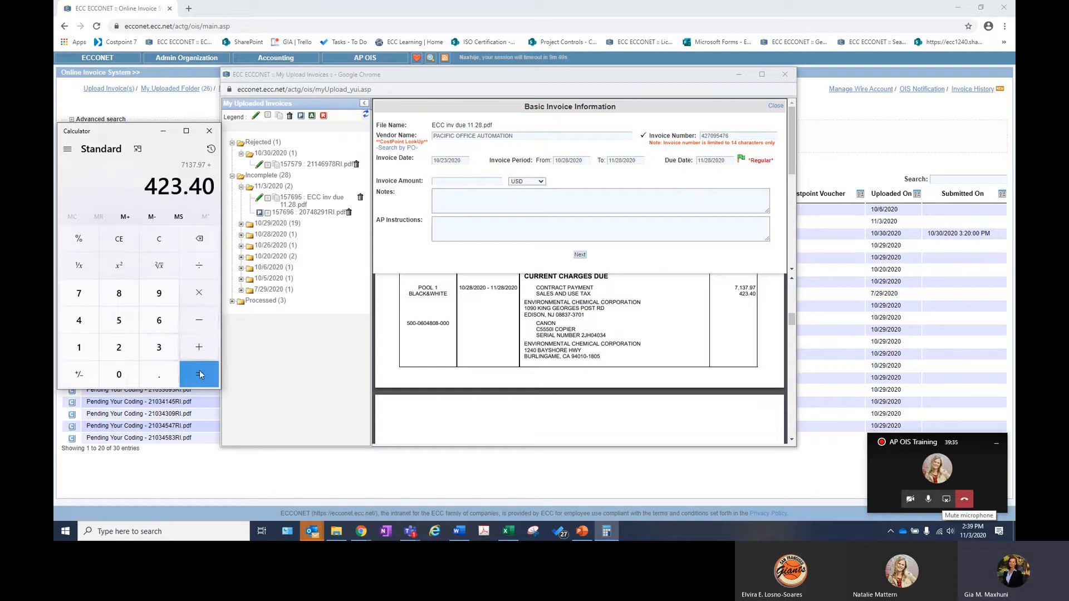
{"action": "key", "text": "Return"}
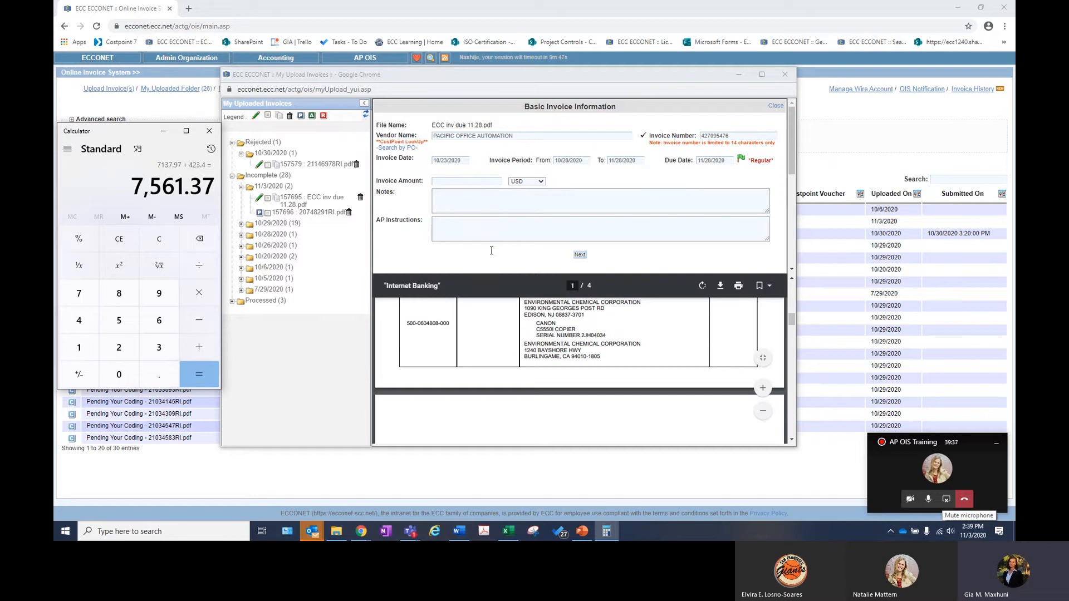
Enter "Pool 1: $ 7561.37" in the invoice notes, followed by separate lines labelled Pool 2 and Pool 3.
{"action": "scroll", "coordinate": [682, 396], "scroll_direction": "up", "scroll_amount": 1}
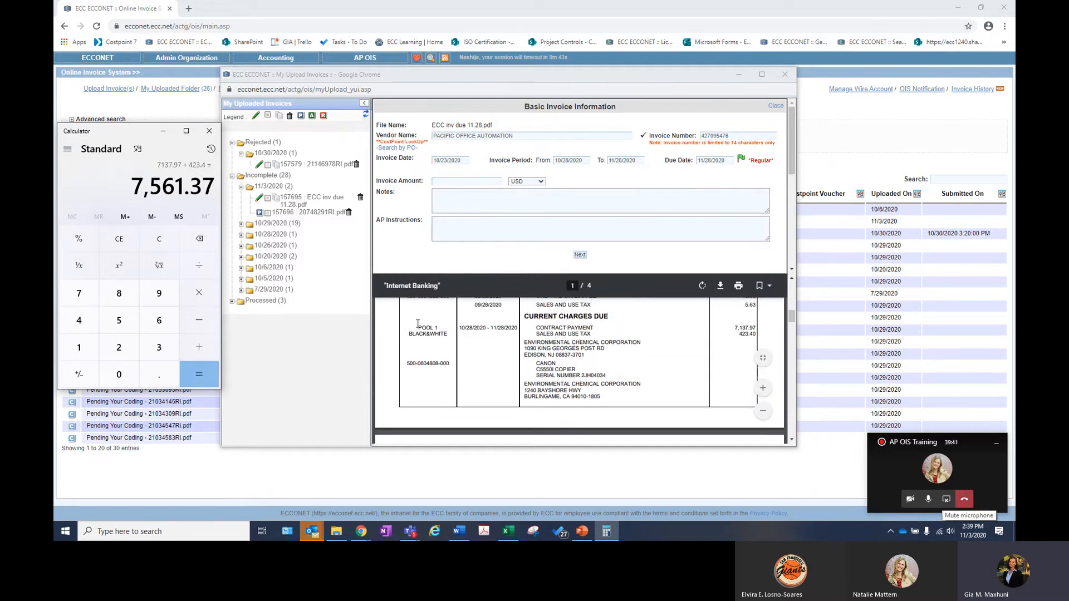
{"action": "left_click_drag", "start_coordinate": [418, 325], "coordinate": [644, 344]}
{"action": "left_click", "coordinate": [644, 344]}
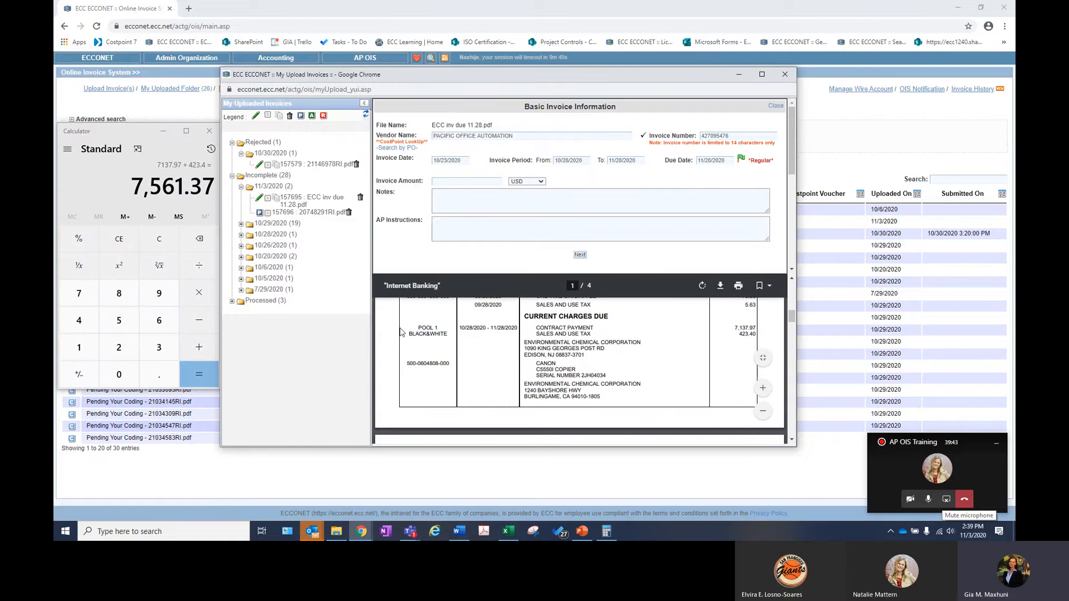
{"action": "left_click", "coordinate": [476, 195]}
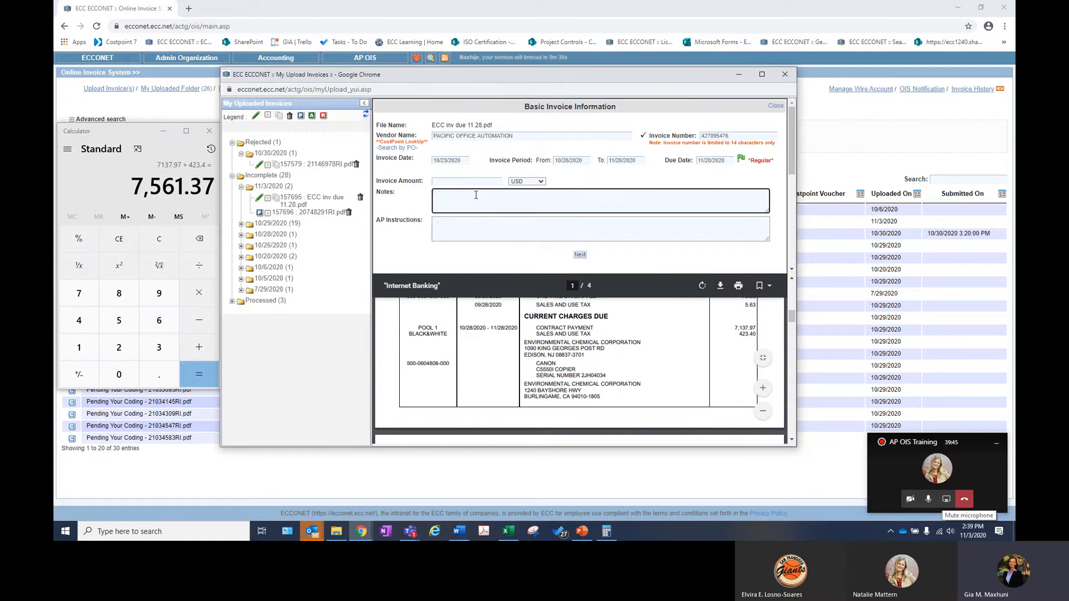
{"action": "type", "text": "Pool 1: $ 7561.37"}
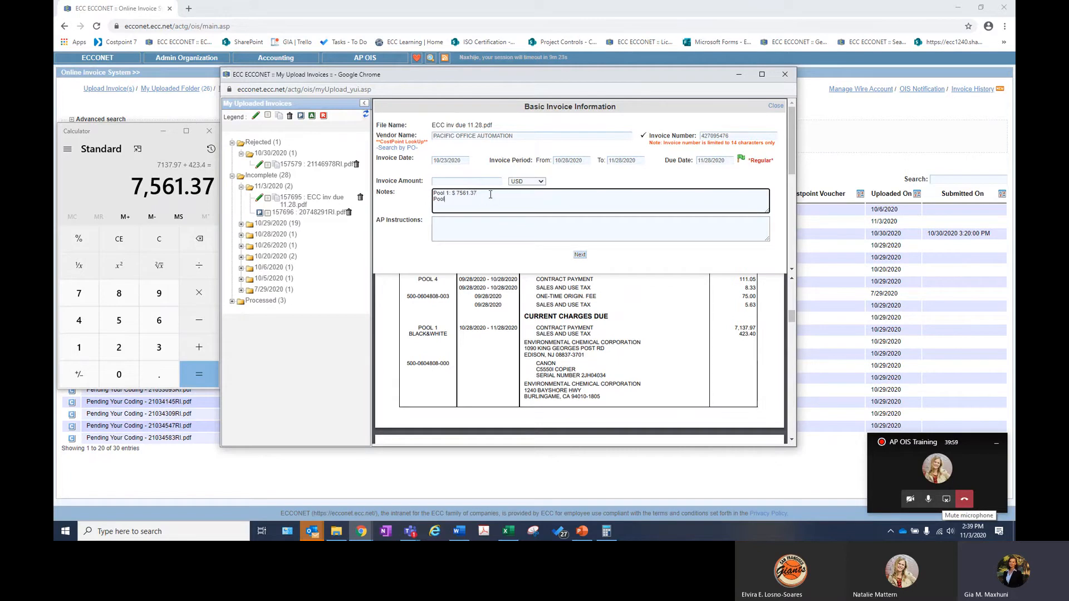
{"action": "type", "text": "Pool 3:"}
Insert the location "Edison, NJ" before the amount on the Pool 1 line of the notes, matching the PDF.
{"action": "scroll", "coordinate": [505, 326], "scroll_direction": "down", "scroll_amount": 1}
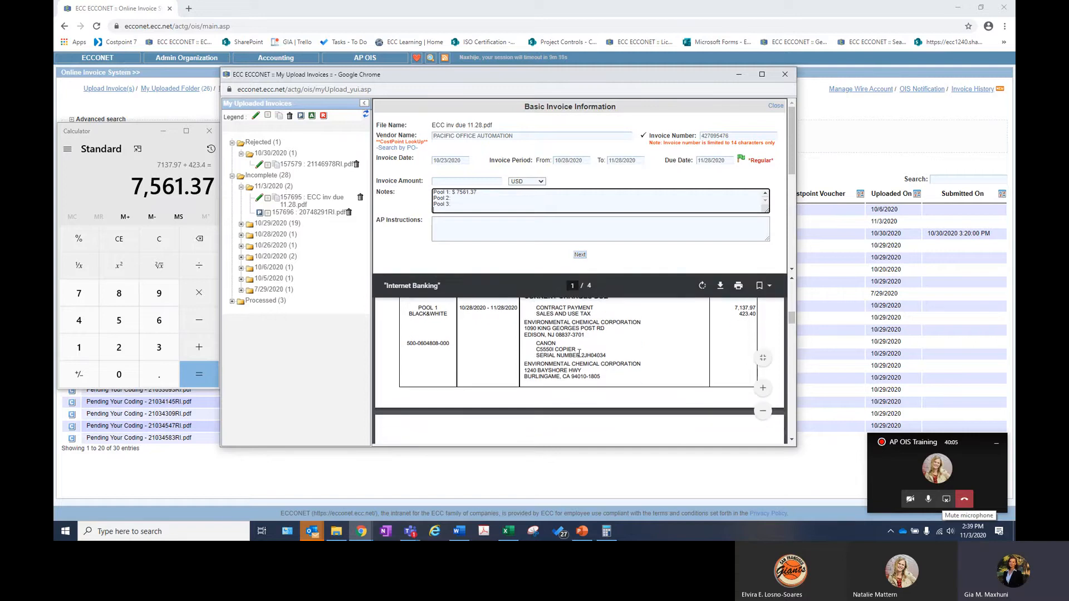
{"action": "left_click_drag", "start_coordinate": [559, 336], "coordinate": [524, 335]}
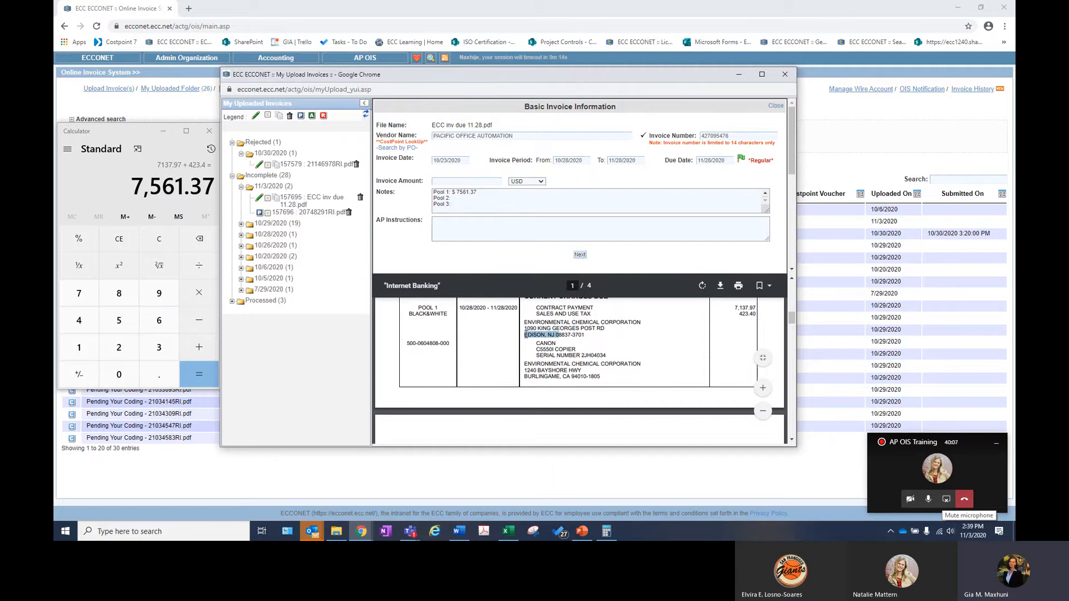
{"action": "left_click", "coordinate": [449, 192]}
{"action": "type", "text": "Ed"}
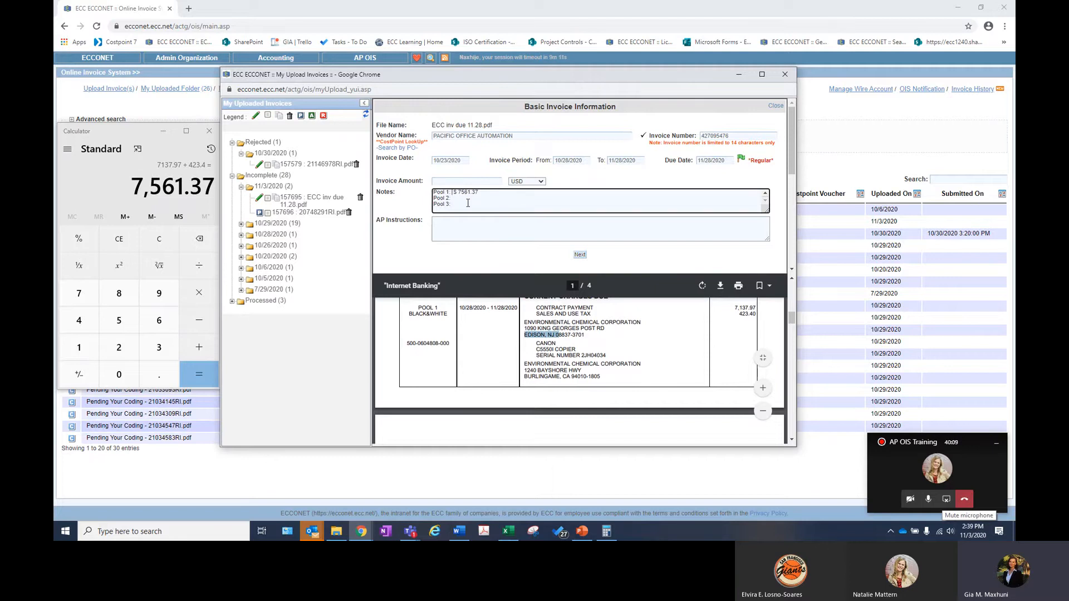
{"action": "type", "text": "ison, NK"}
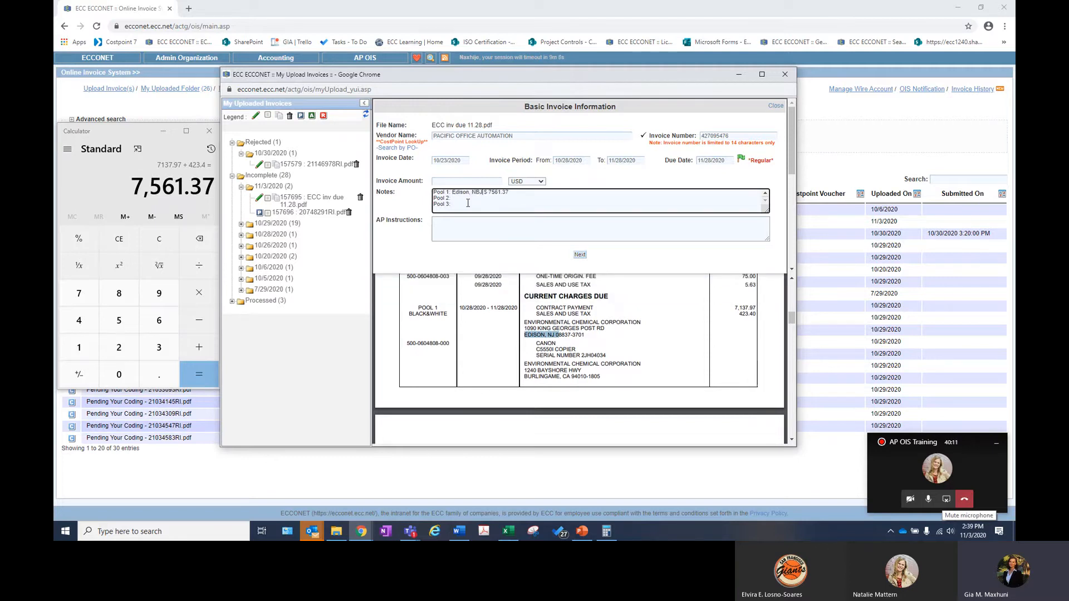
{"action": "key", "text": "BackSpace"}
{"action": "type", "text": "J"}
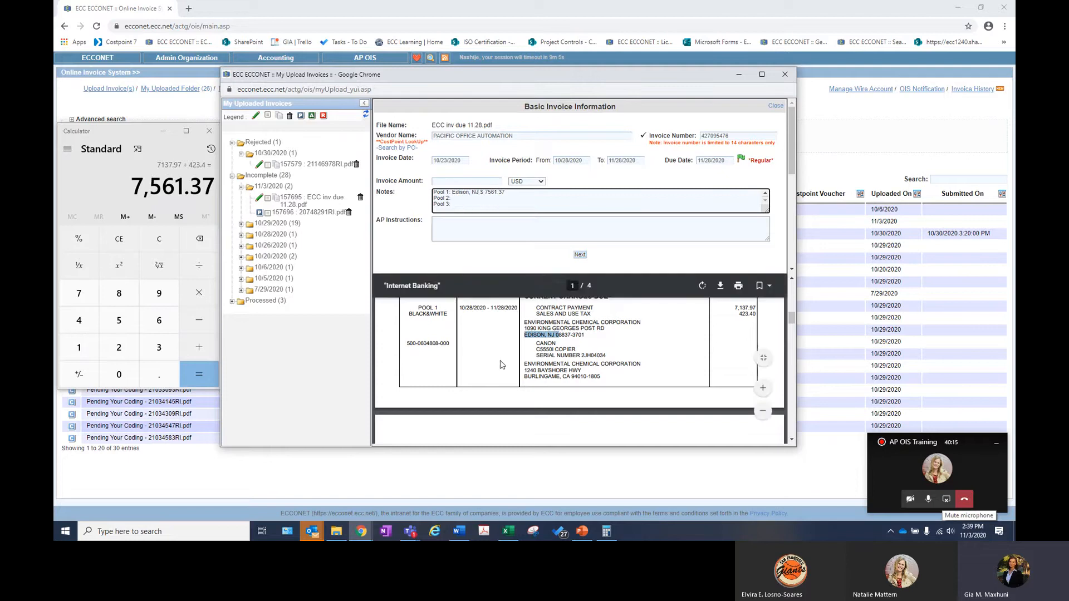
Look through the invoice PDF for the Pool 2 current charges and the service location listed with them.
{"action": "scroll", "coordinate": [518, 365], "scroll_direction": "down", "scroll_amount": 2}
{"action": "scroll", "coordinate": [519, 366], "scroll_direction": "down", "scroll_amount": 3}
{"action": "scroll", "coordinate": [518, 367], "scroll_direction": "down", "scroll_amount": 5}
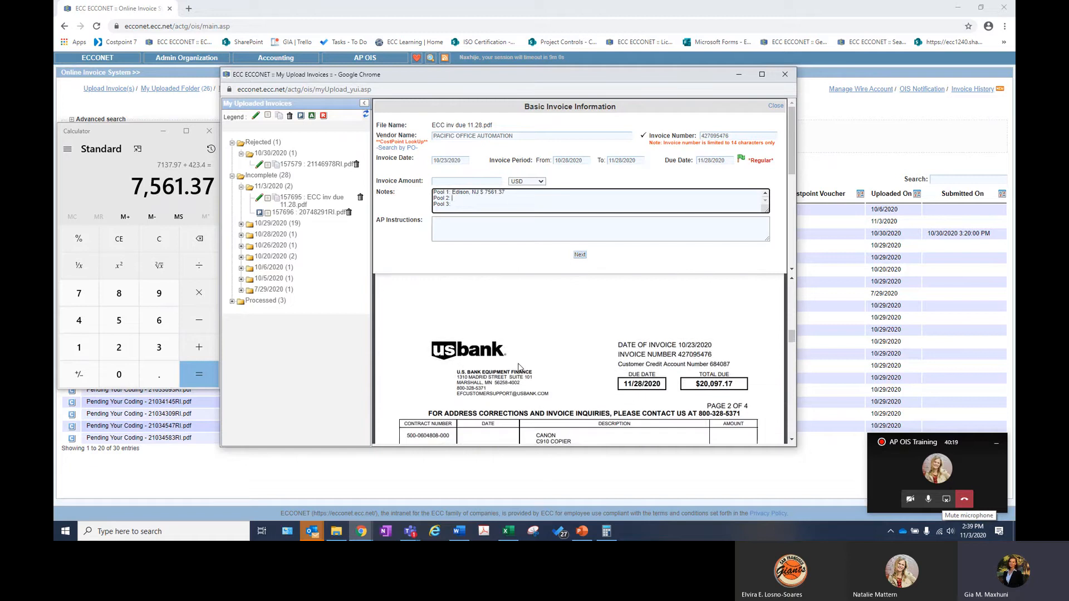
{"action": "scroll", "coordinate": [518, 368], "scroll_direction": "down", "scroll_amount": 3}
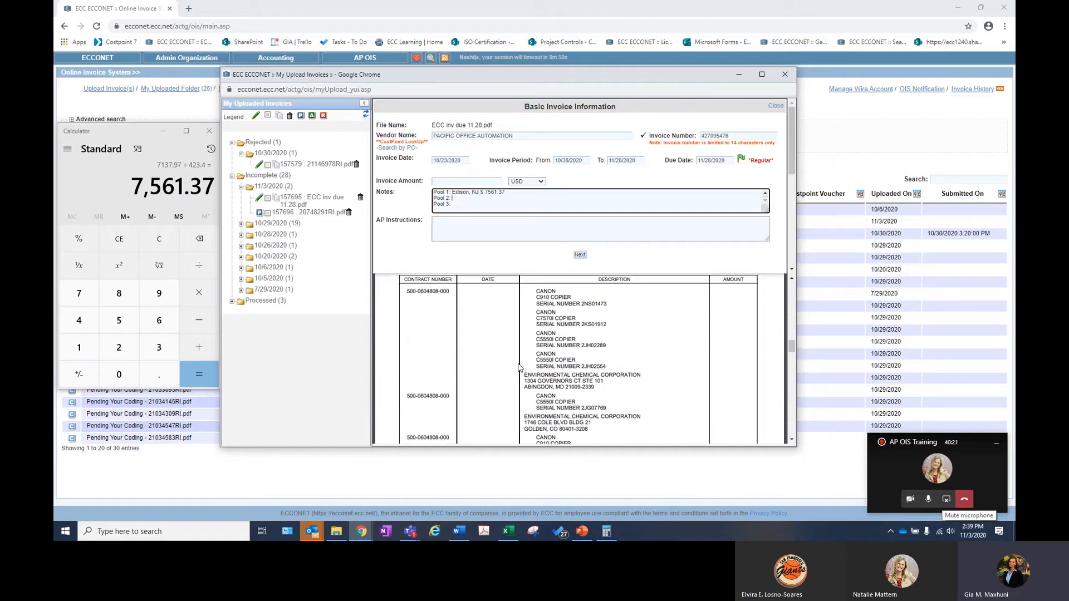
{"action": "scroll", "coordinate": [518, 367], "scroll_direction": "down", "scroll_amount": 5}
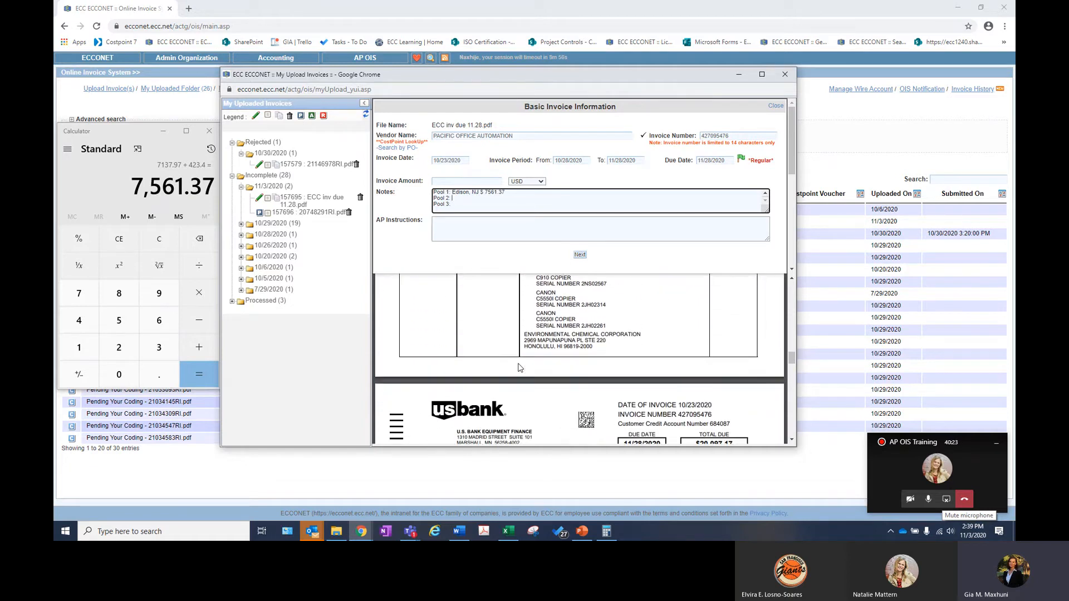
{"action": "scroll", "coordinate": [518, 367], "scroll_direction": "down", "scroll_amount": 5}
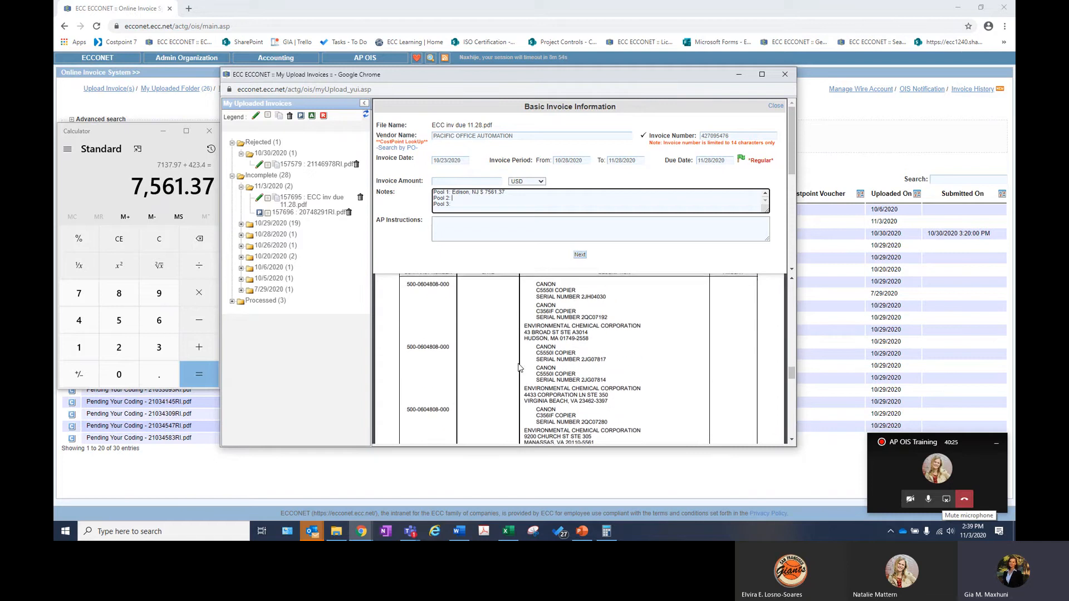
{"action": "scroll", "coordinate": [519, 367], "scroll_direction": "down", "scroll_amount": 5}
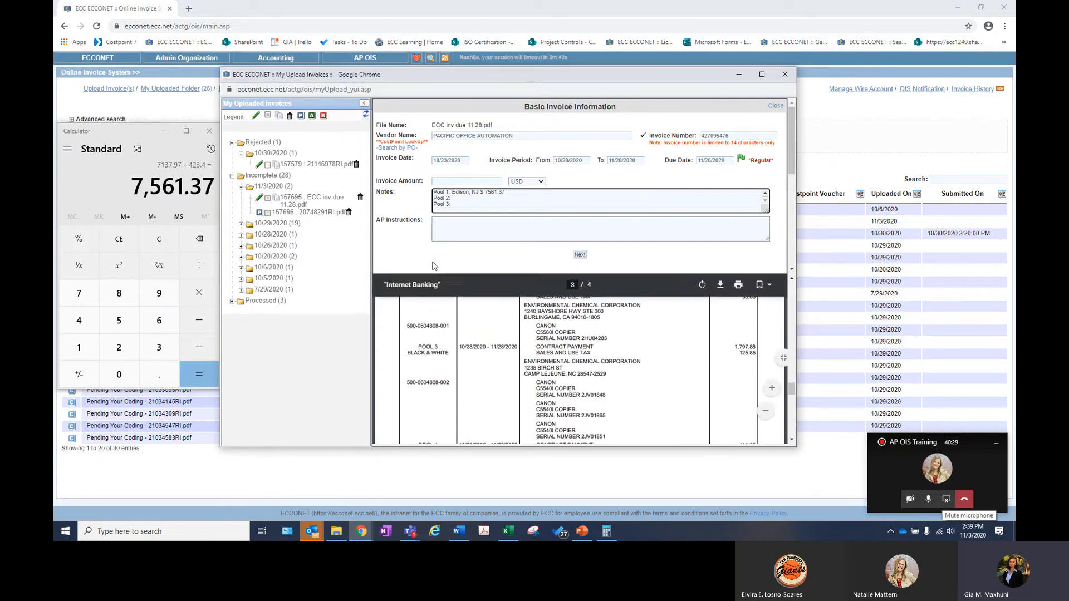
{"action": "scroll", "coordinate": [435, 340], "scroll_direction": "up", "scroll_amount": 1}
{"action": "left_click_drag", "start_coordinate": [418, 323], "coordinate": [437, 324]}
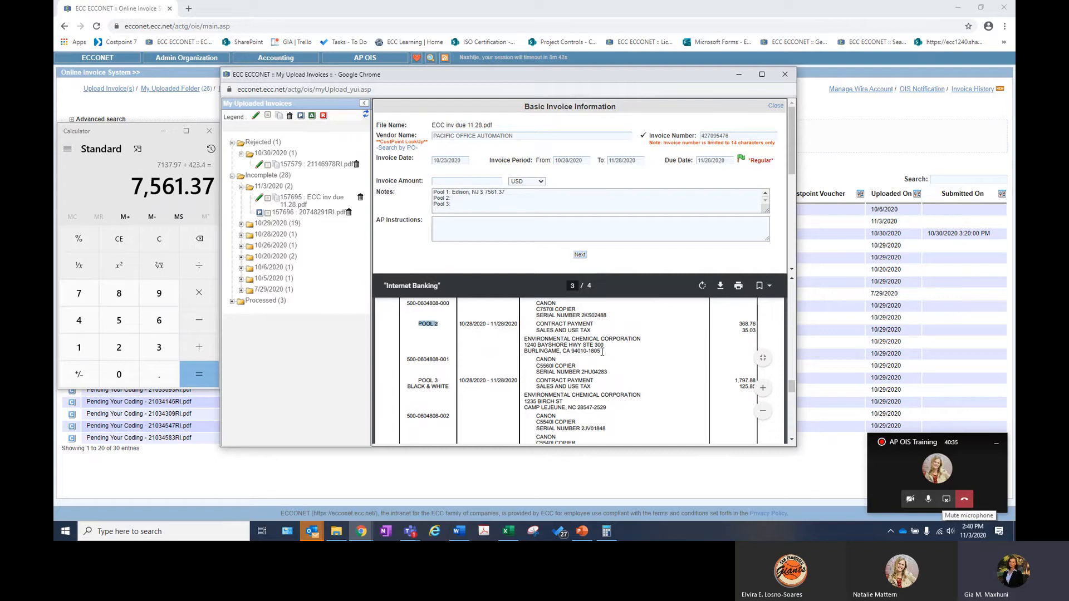
{"action": "left_click_drag", "start_coordinate": [601, 350], "coordinate": [523, 321]}
{"action": "left_click", "coordinate": [472, 199]}
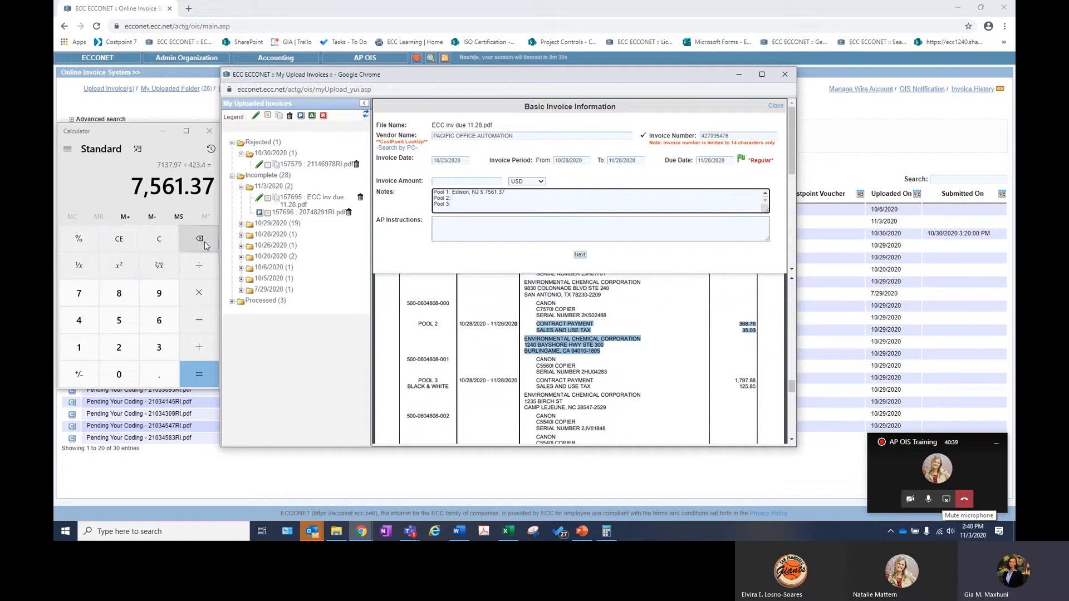
Clear the calculator and add Pool 2's contract payment of 368.76 and its sales and use tax of 35.03.
{"action": "left_click", "coordinate": [165, 240]}
{"action": "left_click", "coordinate": [165, 241]}
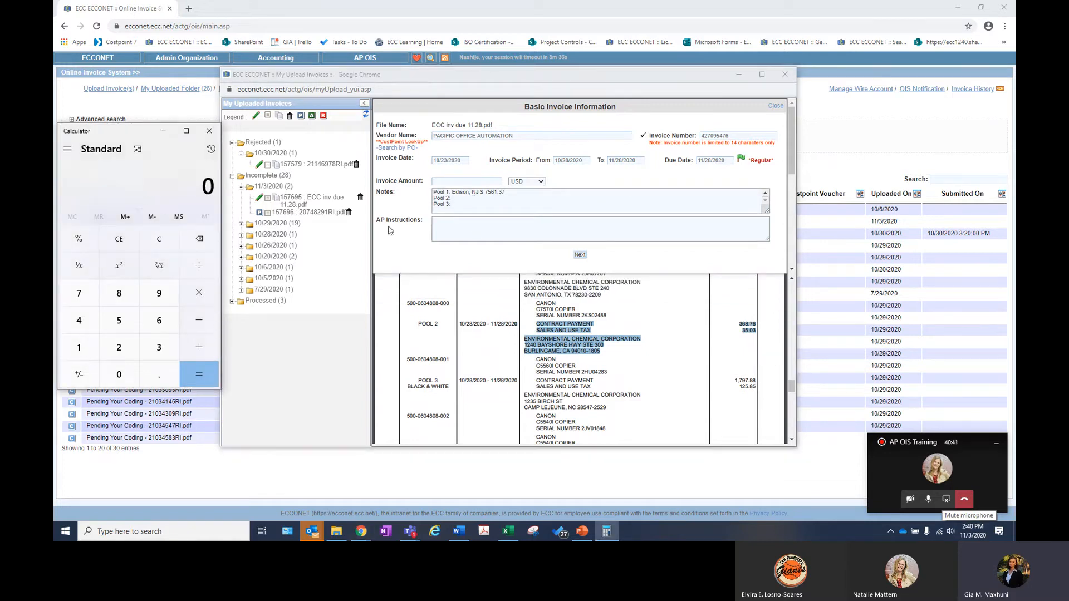
{"action": "left_click", "coordinate": [568, 316]}
{"action": "left_click", "coordinate": [140, 190]}
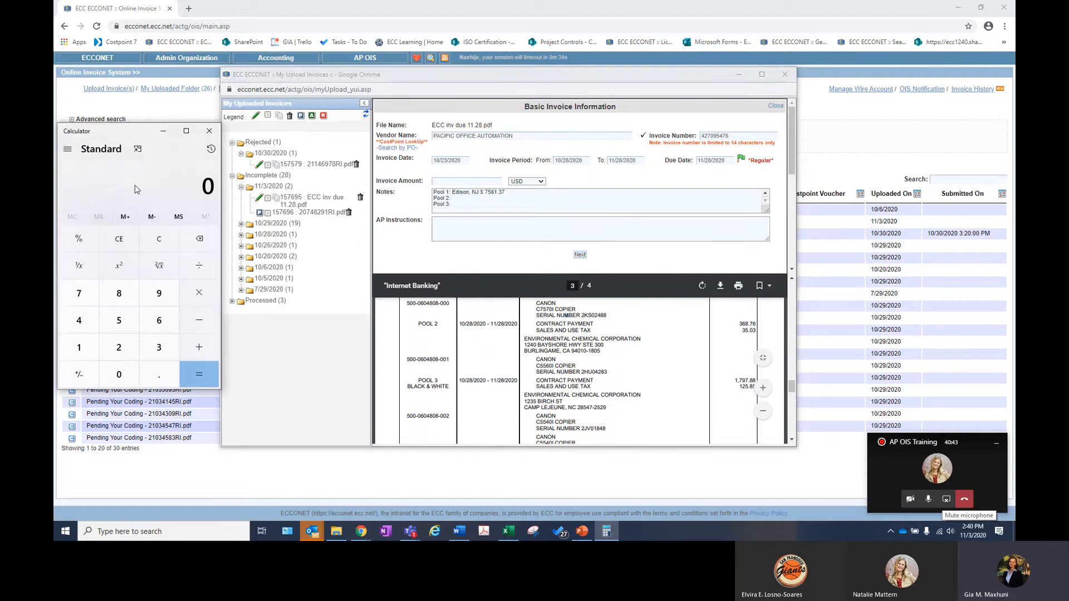
{"action": "key", "text": "3"}
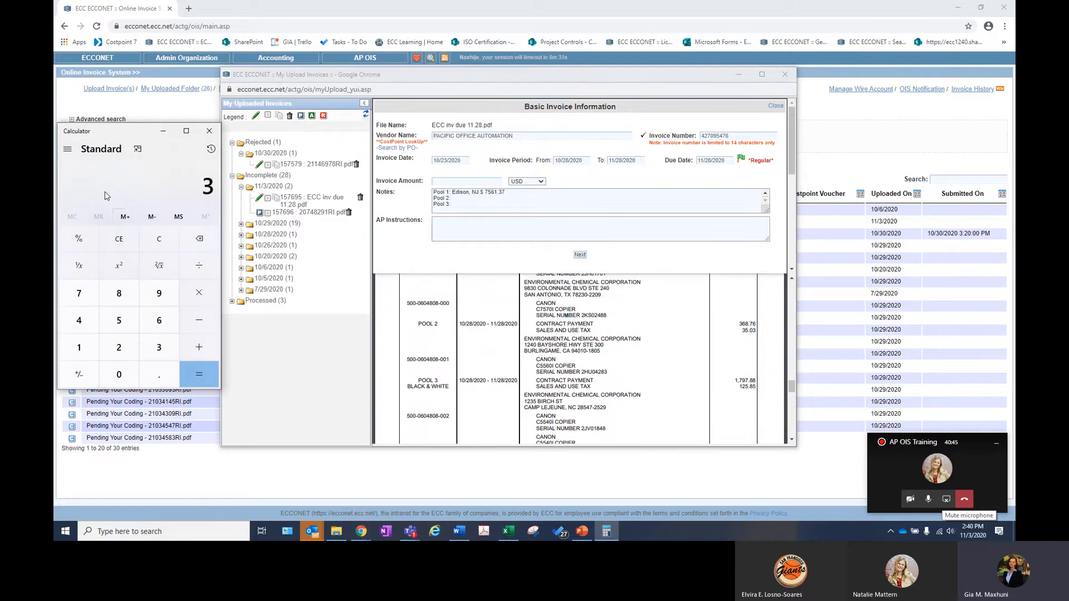
{"action": "type", "text": "68.76"}
{"action": "key", "text": "plus"}
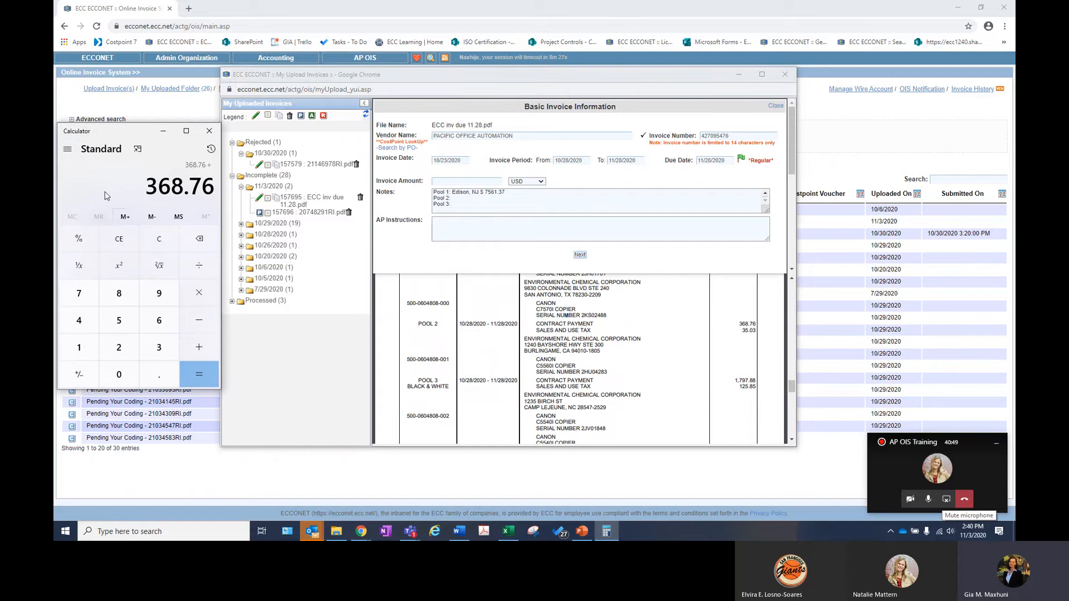
{"action": "type", "text": "35"}
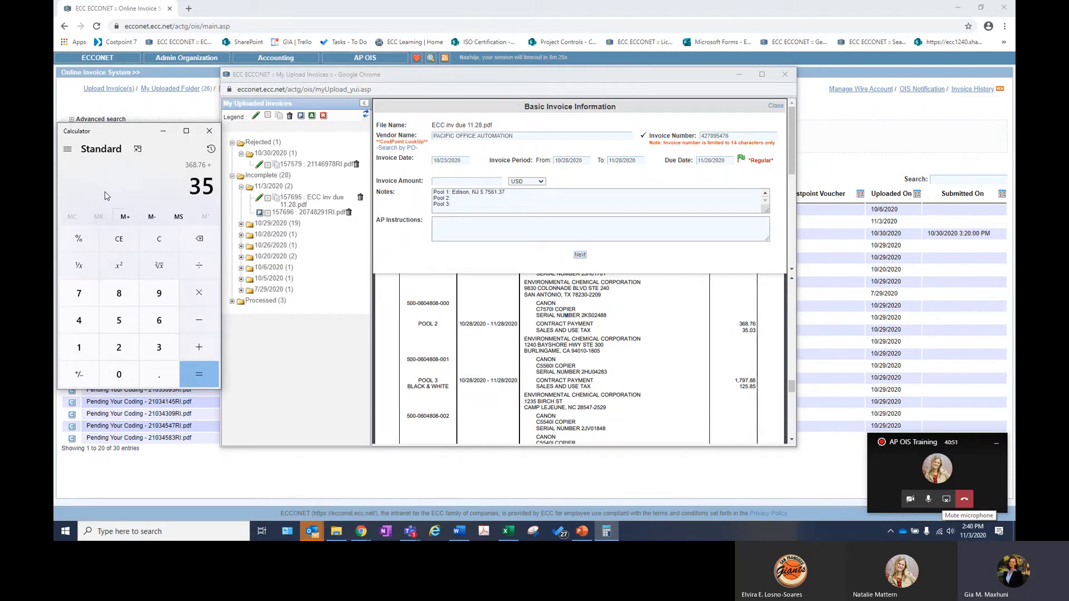
{"action": "type", "text": ".03"}
{"action": "key", "text": "Return"}
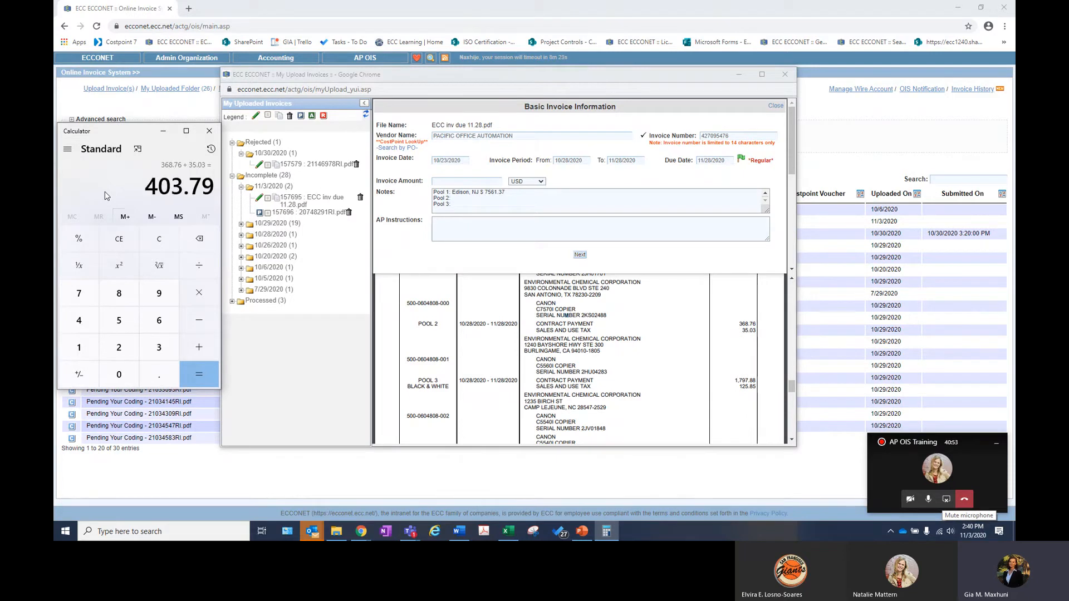
Complete the Pool 2 line of the notes with "Burlingame, CA $403.79" and clear the calculator.
{"action": "left_click", "coordinate": [512, 198]}
{"action": "type", "text": "B"}
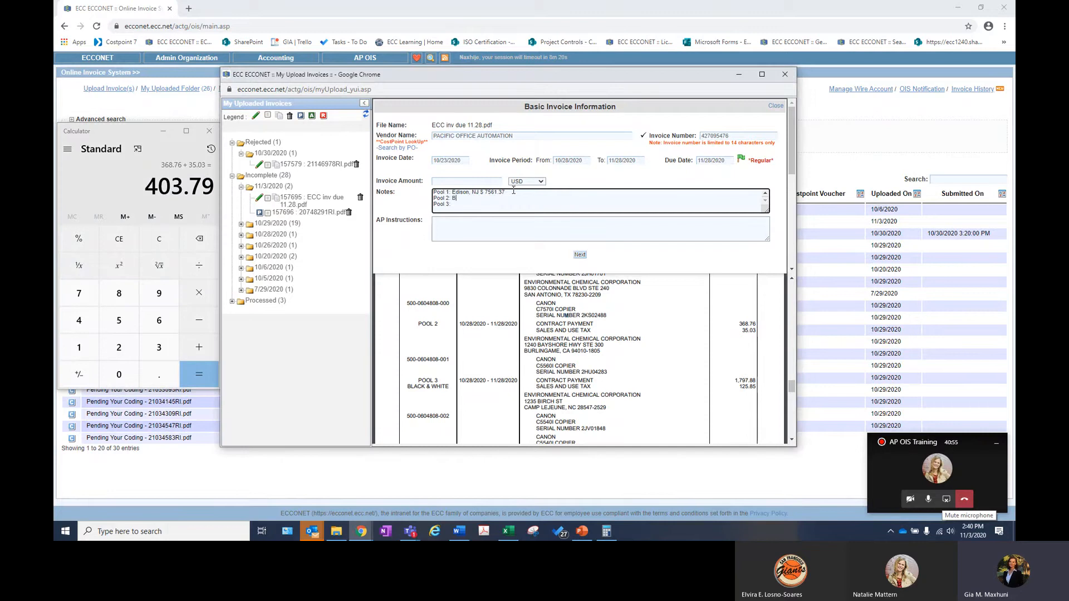
{"action": "type", "text": "urlingame, CA $403.79"}
{"action": "left_click", "coordinate": [118, 238]}
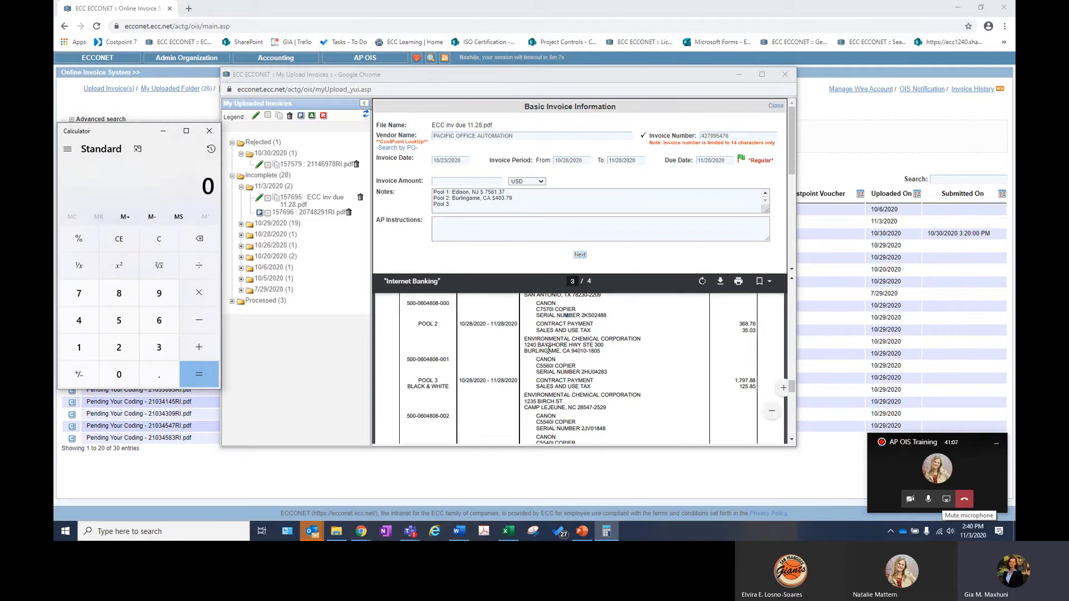
Copy Pool 3's service location from the invoice PDF into the notes by adding "Camp Lejeune, NC" to the Pool 3 line.
{"action": "left_click_drag", "start_coordinate": [419, 380], "coordinate": [604, 409]}
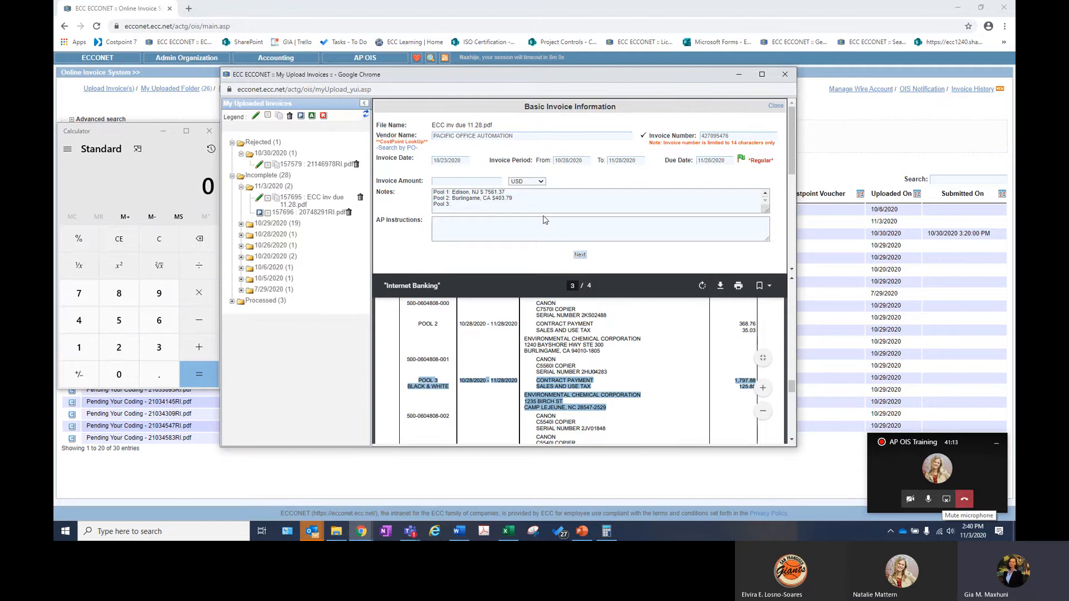
{"action": "left_click", "coordinate": [509, 199]}
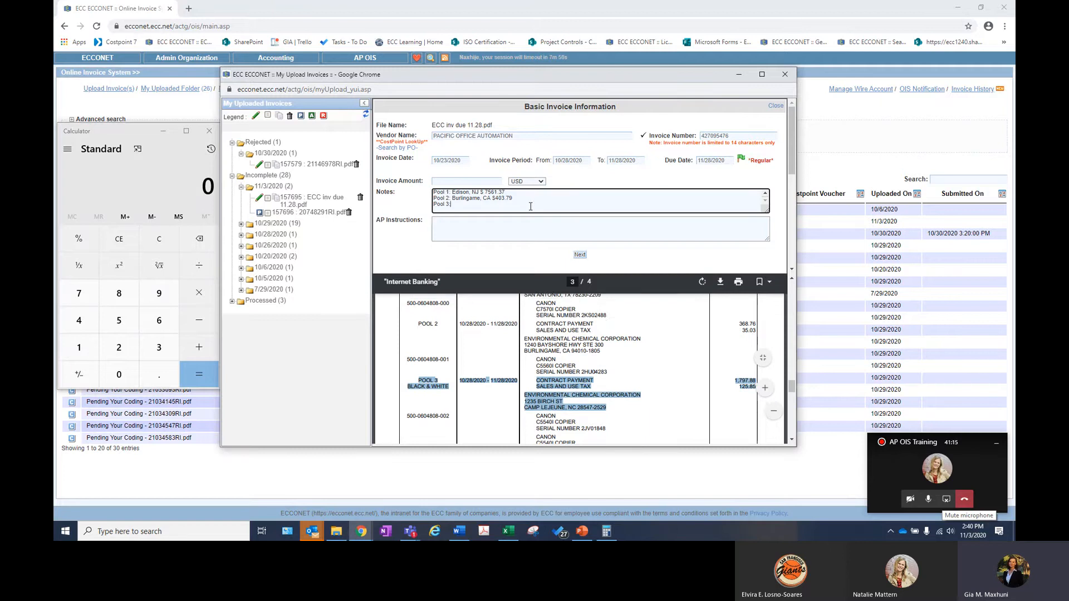
{"action": "type", "text": "Camp Lejeun"}
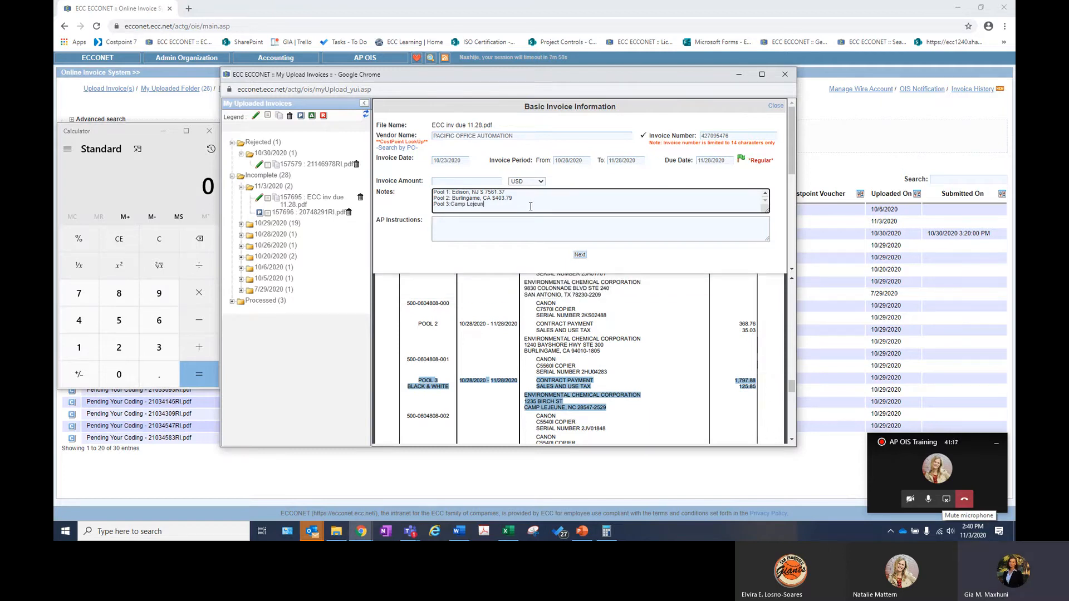
{"action": "type", "text": "e, NC"}
Add Pool 3's contract payment of 1797.88 and tax of 125.85 on the calculator, and enter "$1923.73" on its notes line.
{"action": "left_click", "coordinate": [159, 240]}
{"action": "type", "text": "17"}
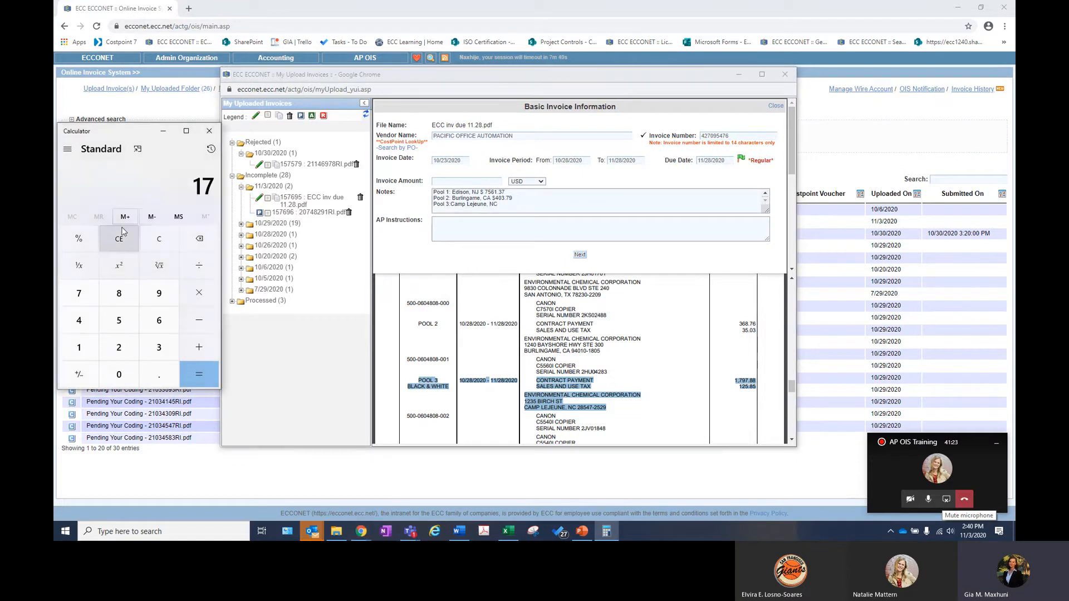
{"action": "type", "text": "97.88 + "}
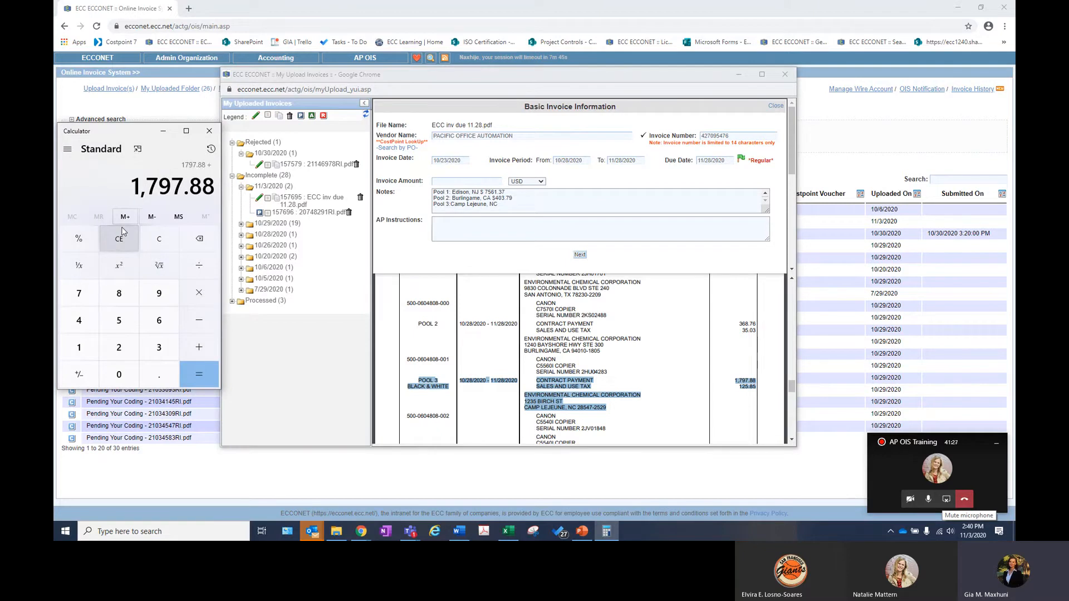
{"action": "type", "text": "125."}
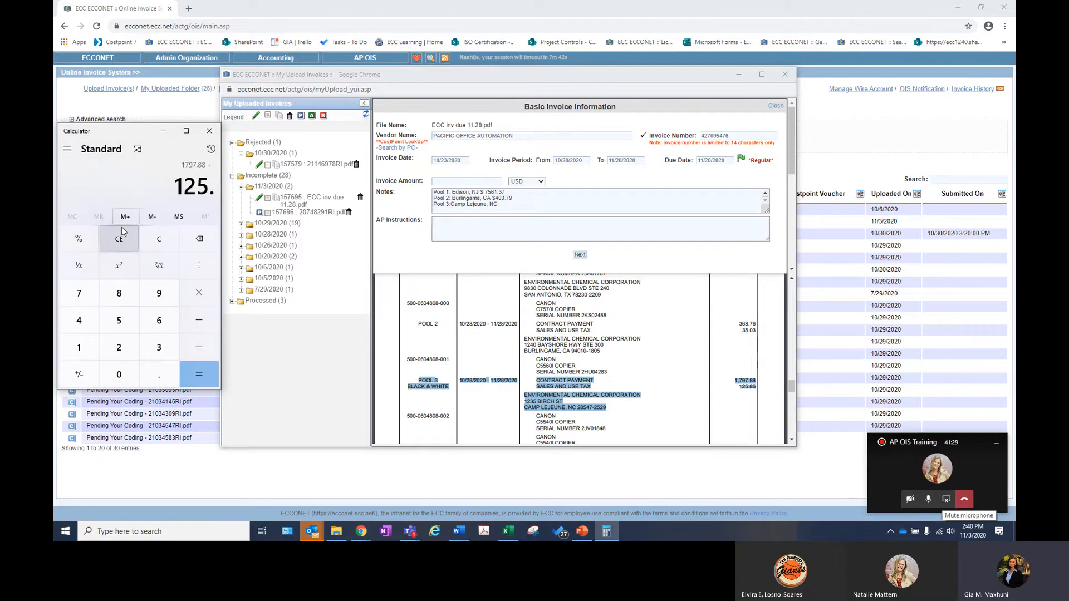
{"action": "type", "text": "85"}
{"action": "key", "text": "Return"}
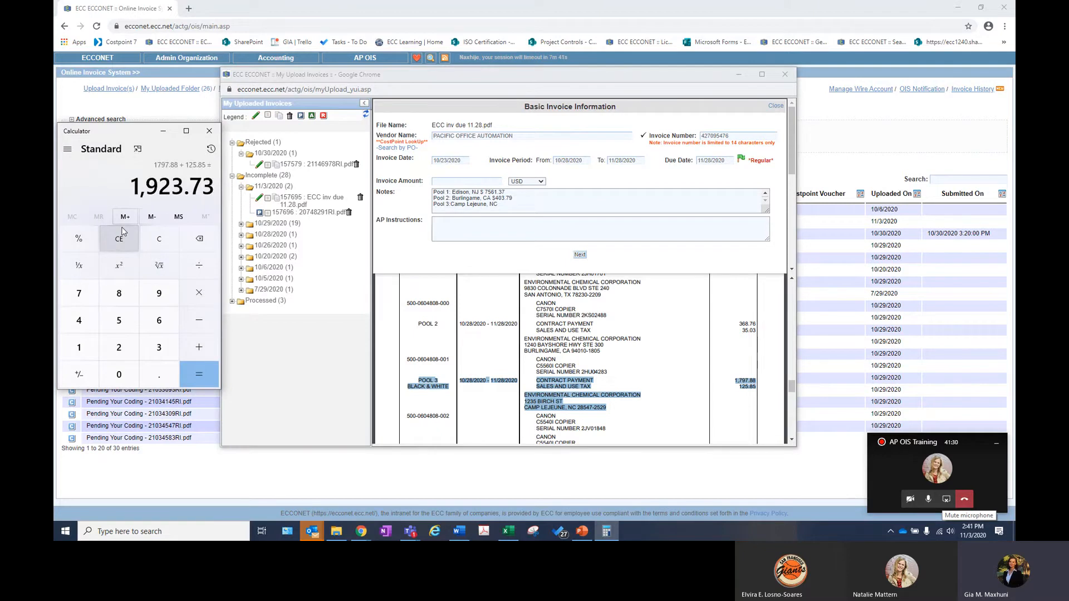
{"action": "left_click", "coordinate": [519, 204]}
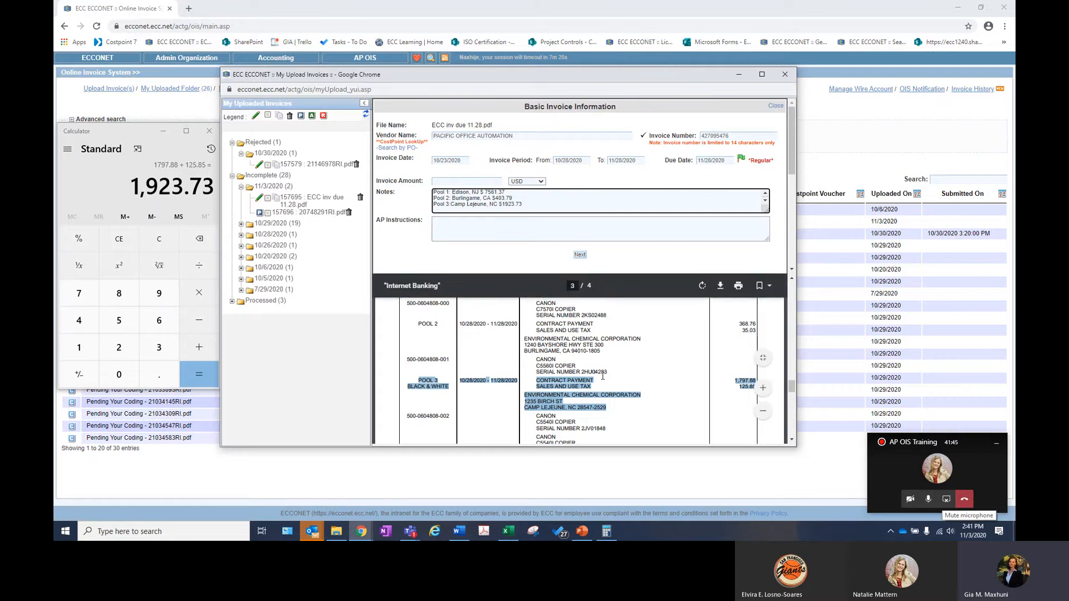
Find Pool 4's service location in the invoice PDF and add a notes line "Pool 4: Golden, CO $".
{"action": "scroll", "coordinate": [602, 377], "scroll_direction": "down", "scroll_amount": 5}
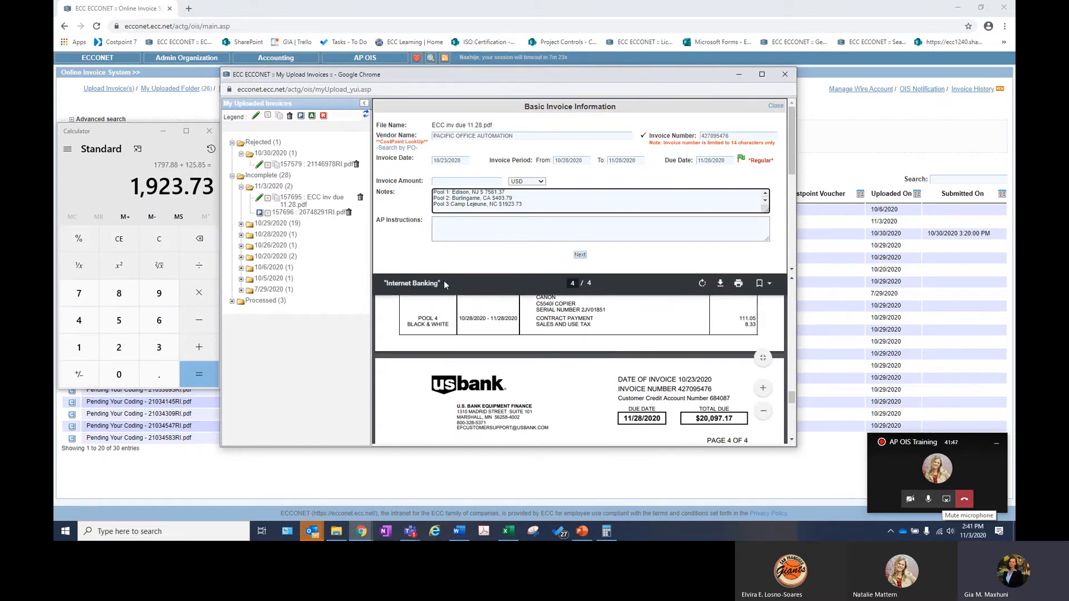
{"action": "type", "text": "Pool 4:"}
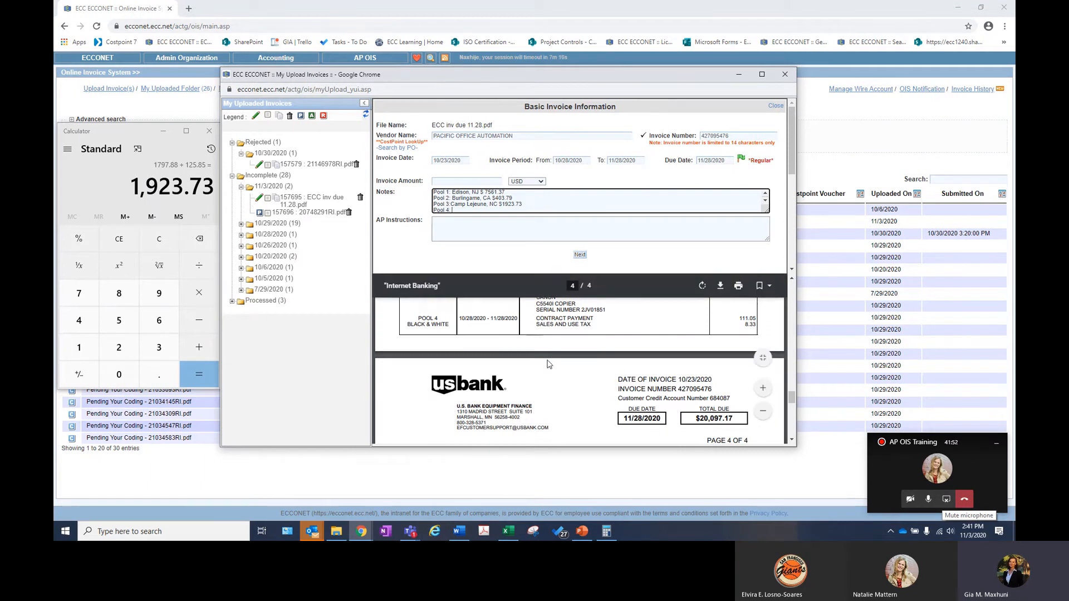
{"action": "scroll", "coordinate": [548, 364], "scroll_direction": "down", "scroll_amount": 3}
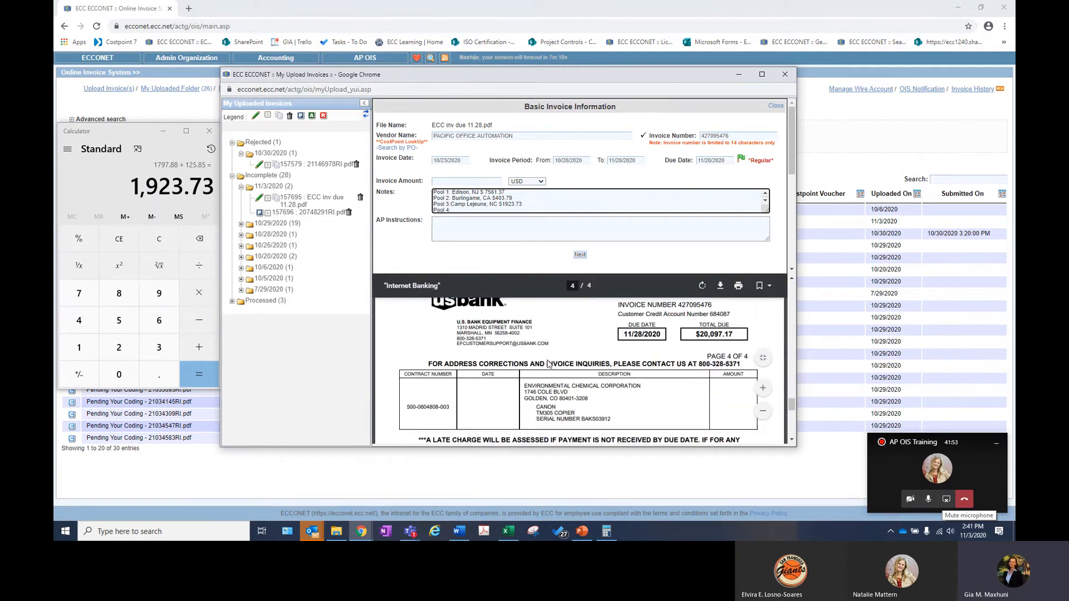
{"action": "scroll", "coordinate": [548, 364], "scroll_direction": "up", "scroll_amount": 1}
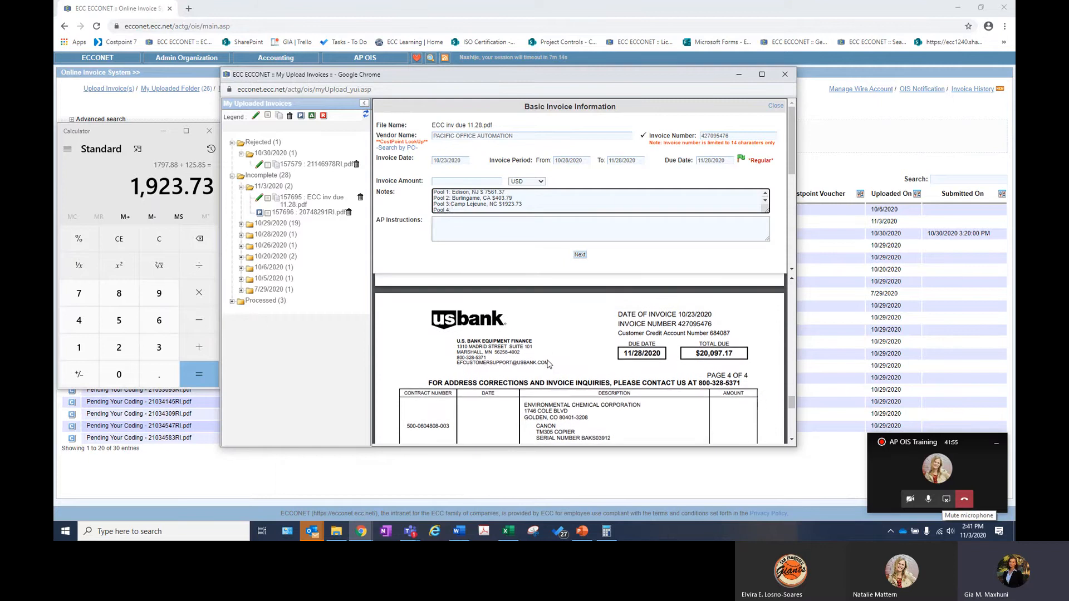
{"action": "scroll", "coordinate": [548, 363], "scroll_direction": "up", "scroll_amount": 1}
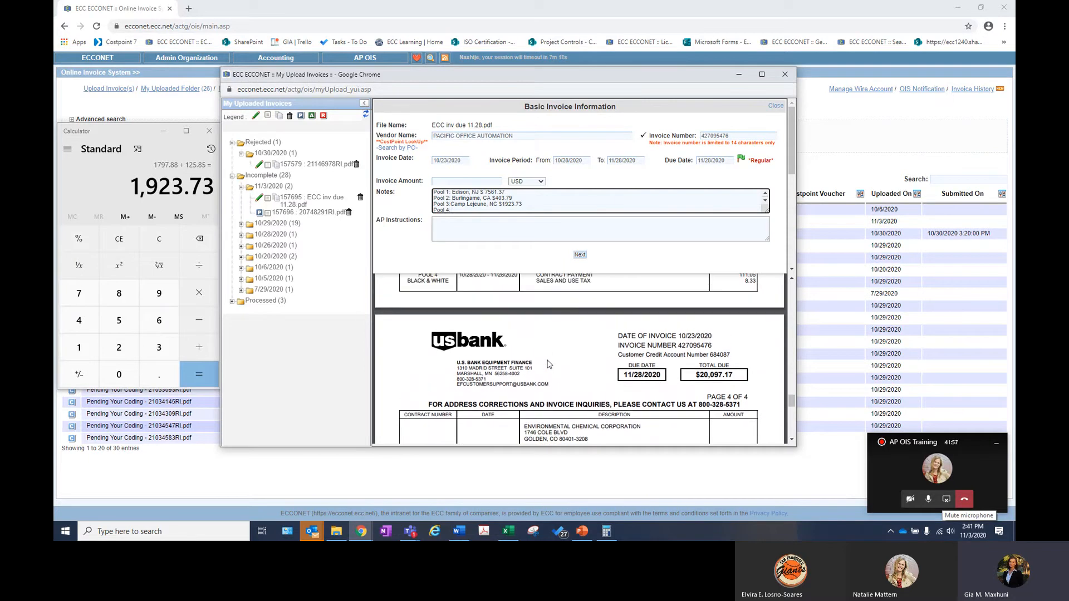
{"action": "type", "text": "Golen"}
{"action": "type", "text": "en, CO"}
{"action": "scroll", "coordinate": [548, 364], "scroll_direction": "up", "scroll_amount": 2}
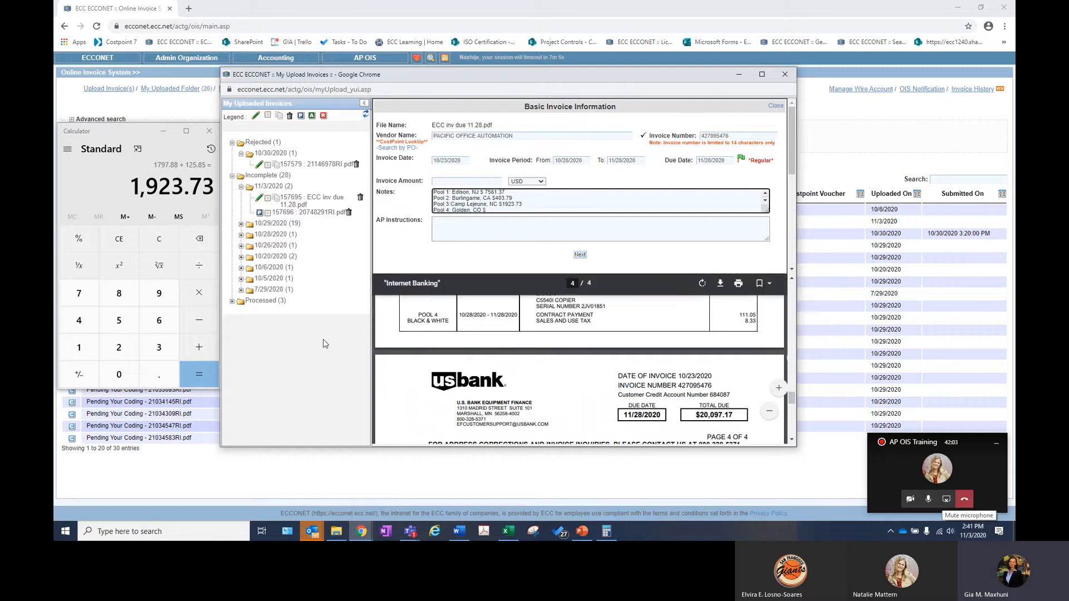
Clear the calculator and add Pool 4's contract payment of 111.05 and its sales and use tax of 8.33.
{"action": "left_click", "coordinate": [155, 245]}
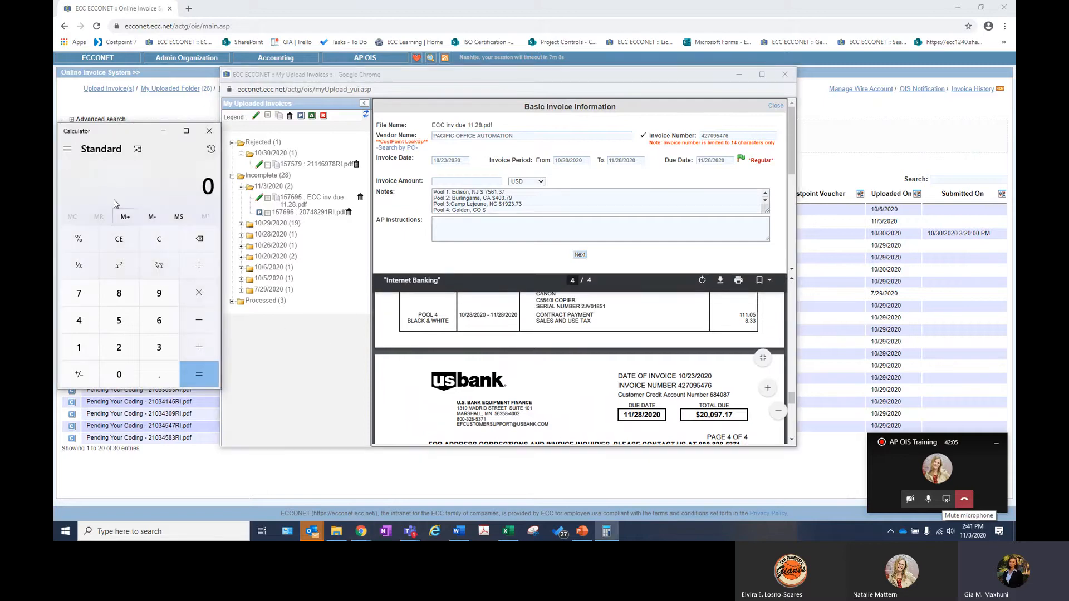
{"action": "type", "text": "11."}
{"action": "type", "text": "1"}
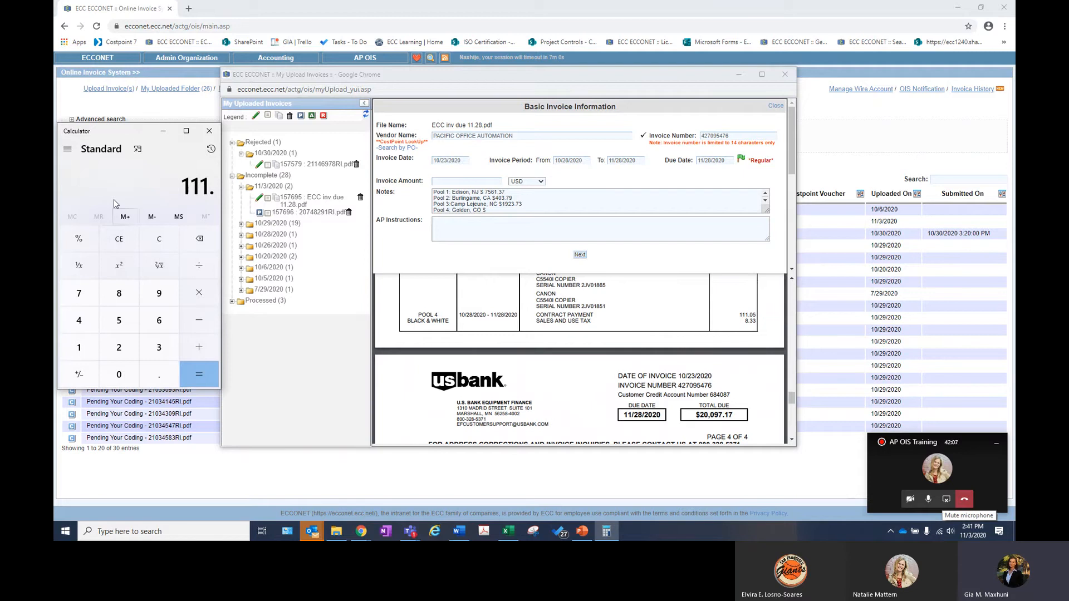
{"action": "type", "text": "05"}
{"action": "key", "text": "plus"}
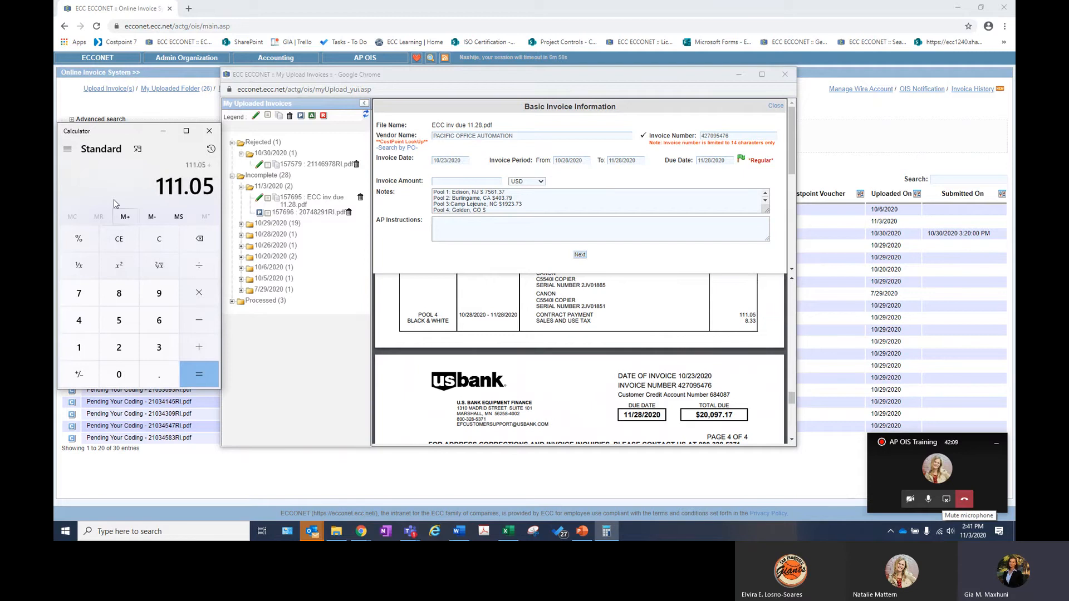
{"action": "type", "text": "8.33"}
{"action": "key", "text": "Return"}
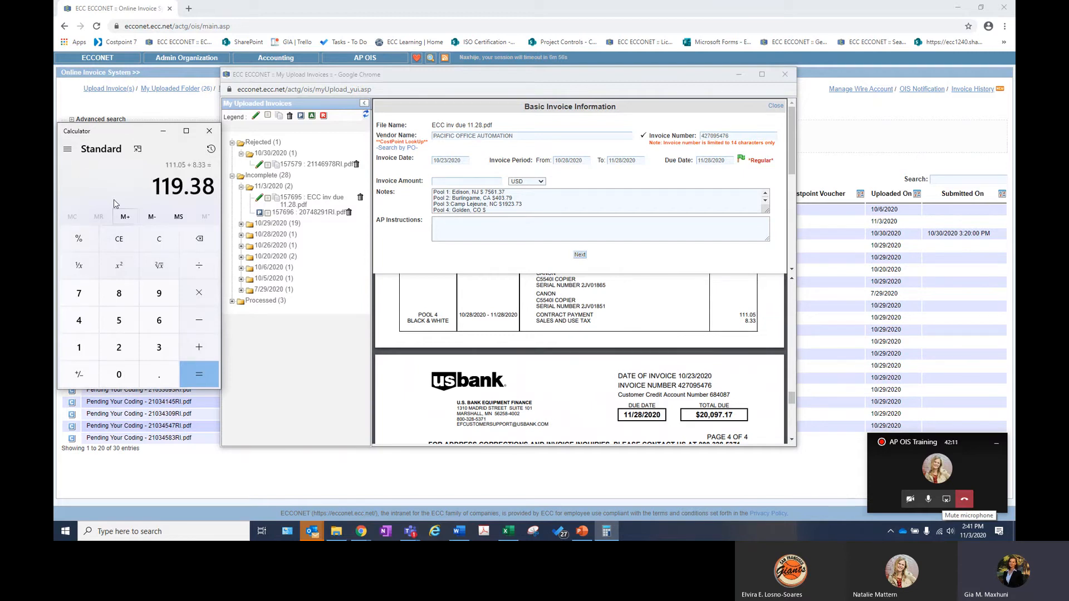
Complete the Pool 4 line of the notes with the amount 119.38 and start a new line below it.
{"action": "left_click", "coordinate": [507, 212]}
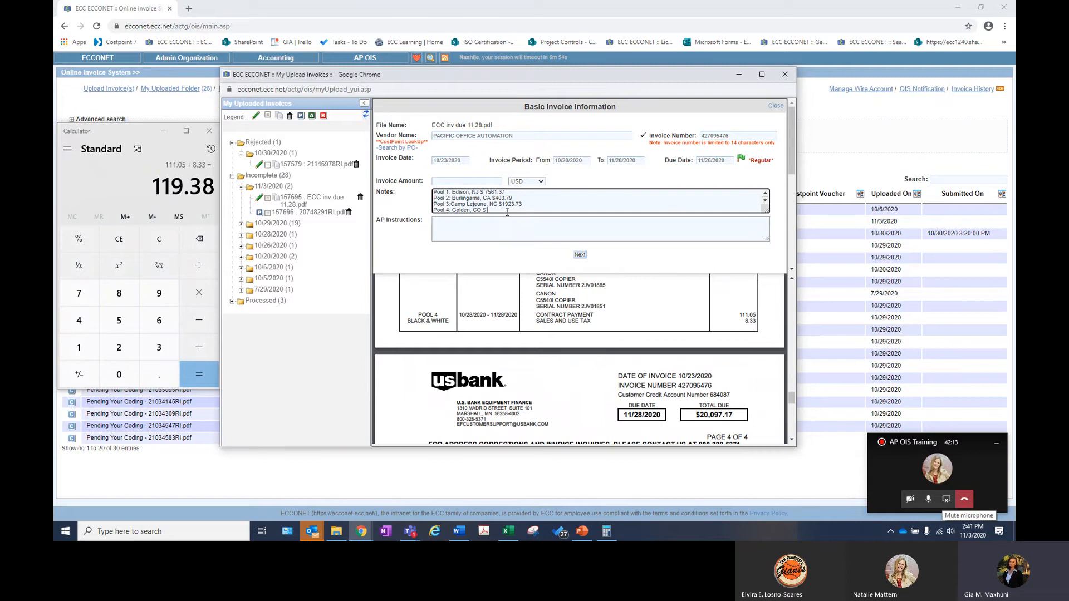
{"action": "type", "text": "119.38"}
{"action": "key", "text": "Return"}
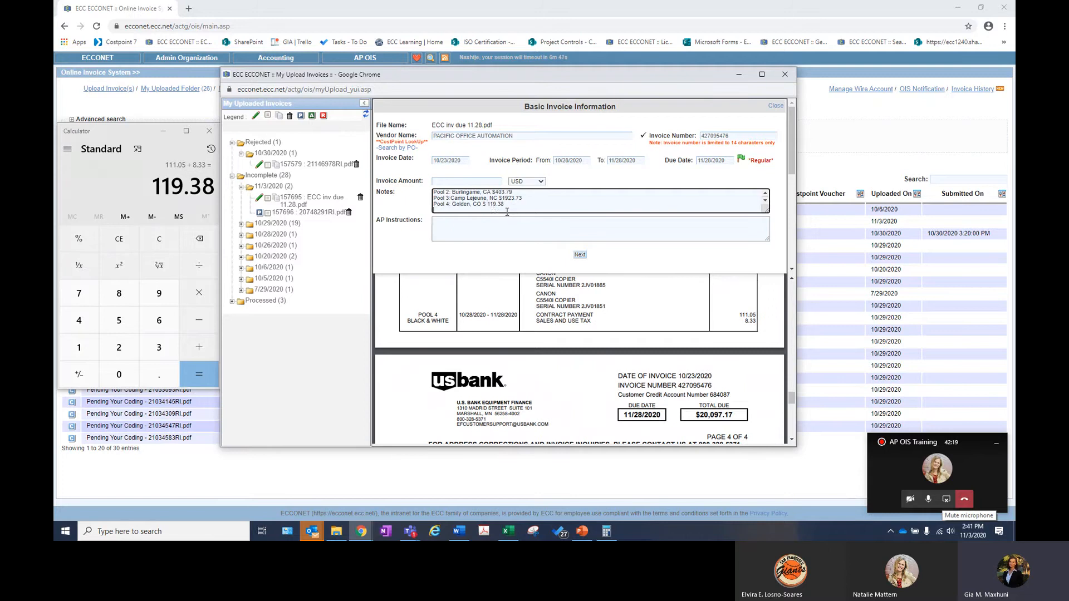
Total the four pool amounts from the notes on the calculator: 119.38, 1923.73, 403.79 and 7561.37.
{"action": "scroll", "coordinate": [493, 206], "scroll_direction": "up", "scroll_amount": 1}
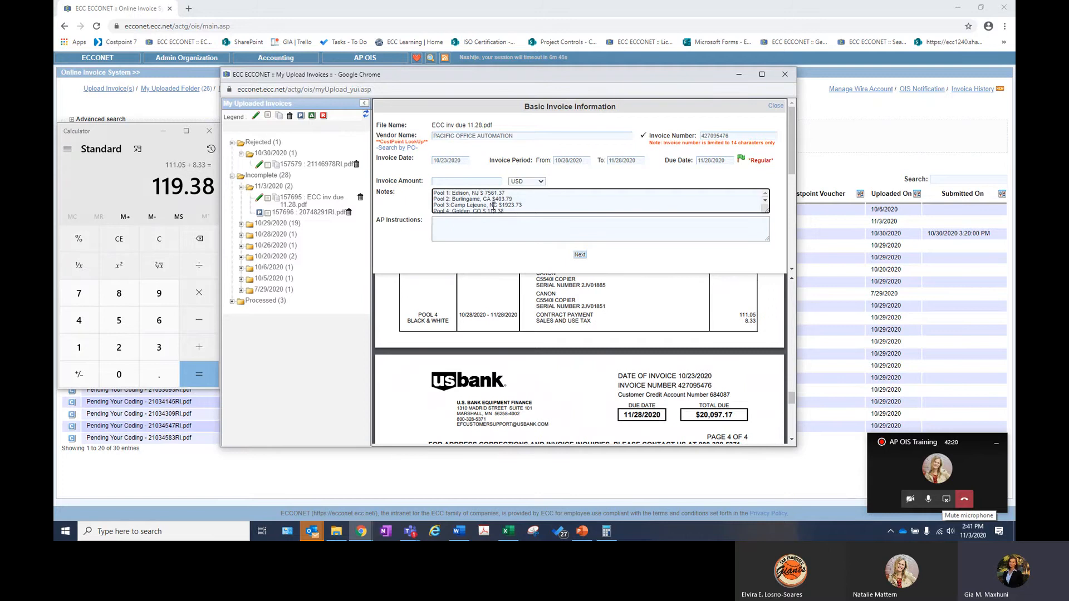
{"action": "left_click", "coordinate": [198, 347]}
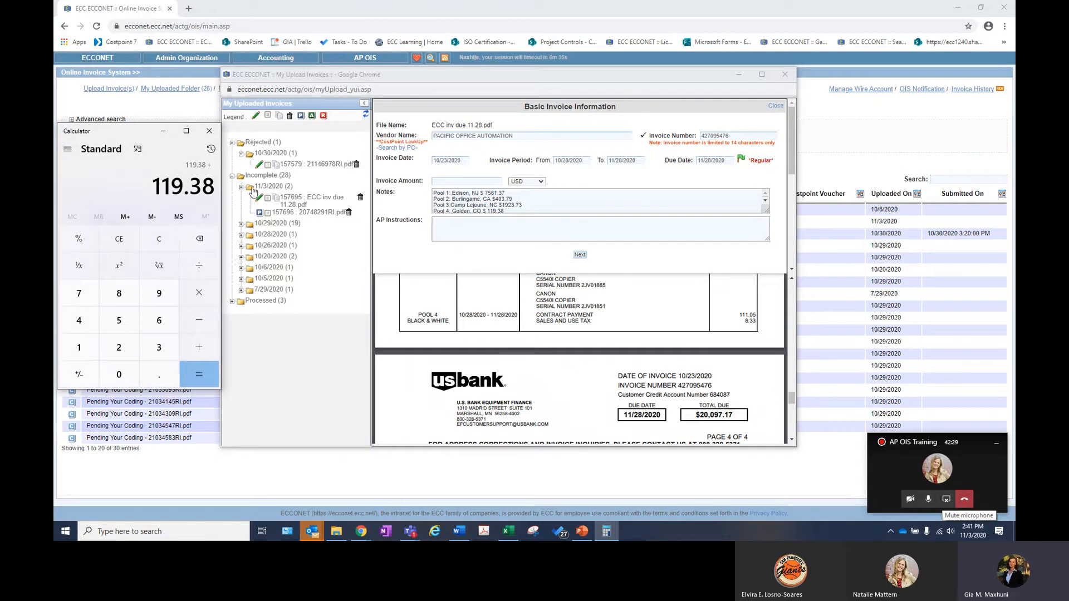
{"action": "type", "text": "19"}
{"action": "key", "text": "BackSpace"}
{"action": "type", "text": "9"}
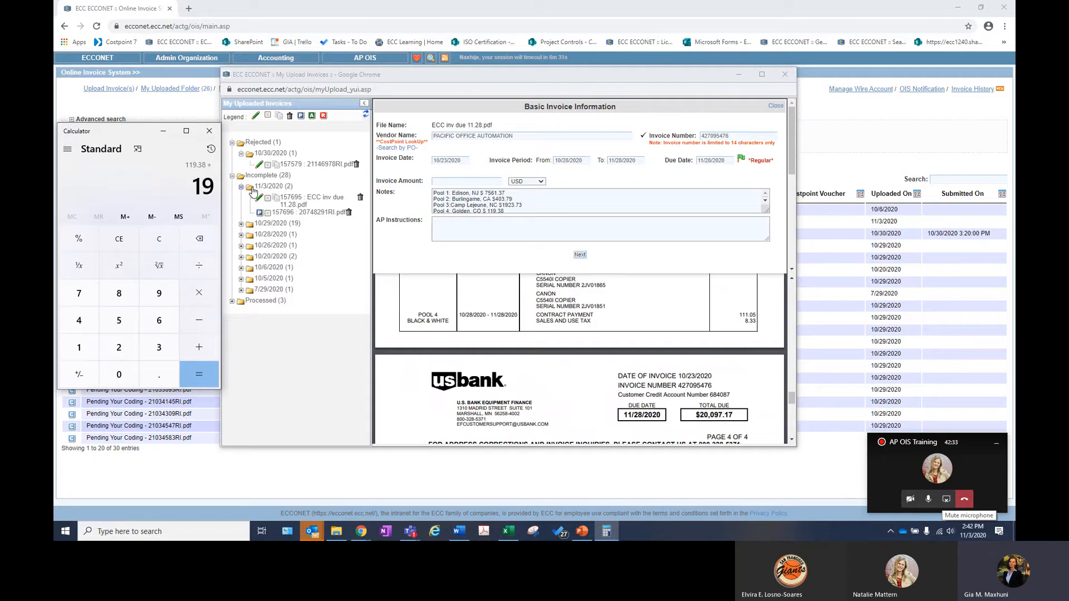
{"action": "type", "text": "23.73"}
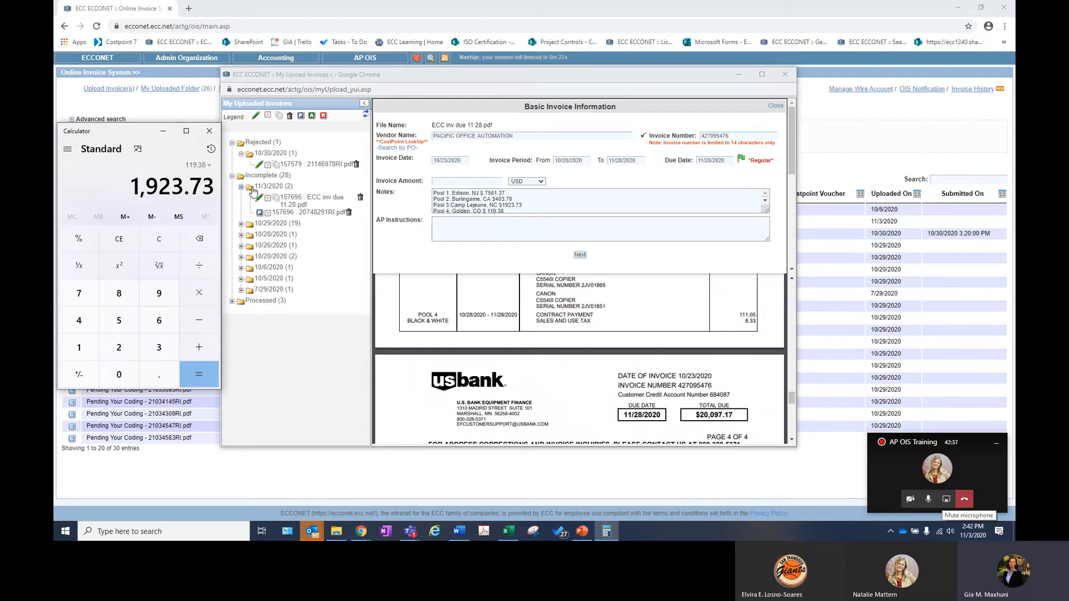
{"action": "key", "text": "plus"}
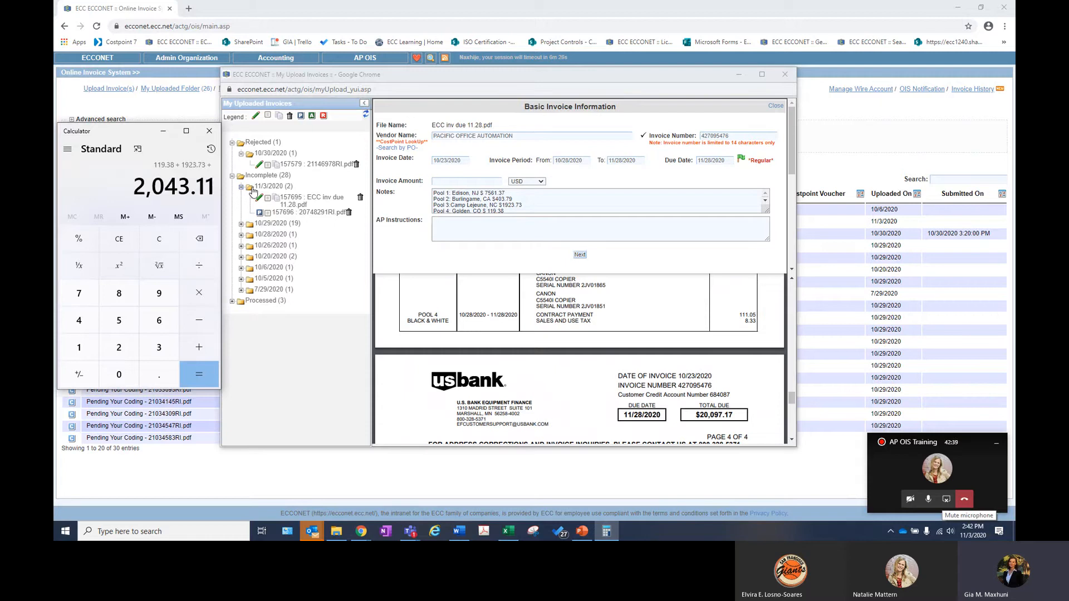
{"action": "type", "text": "403."}
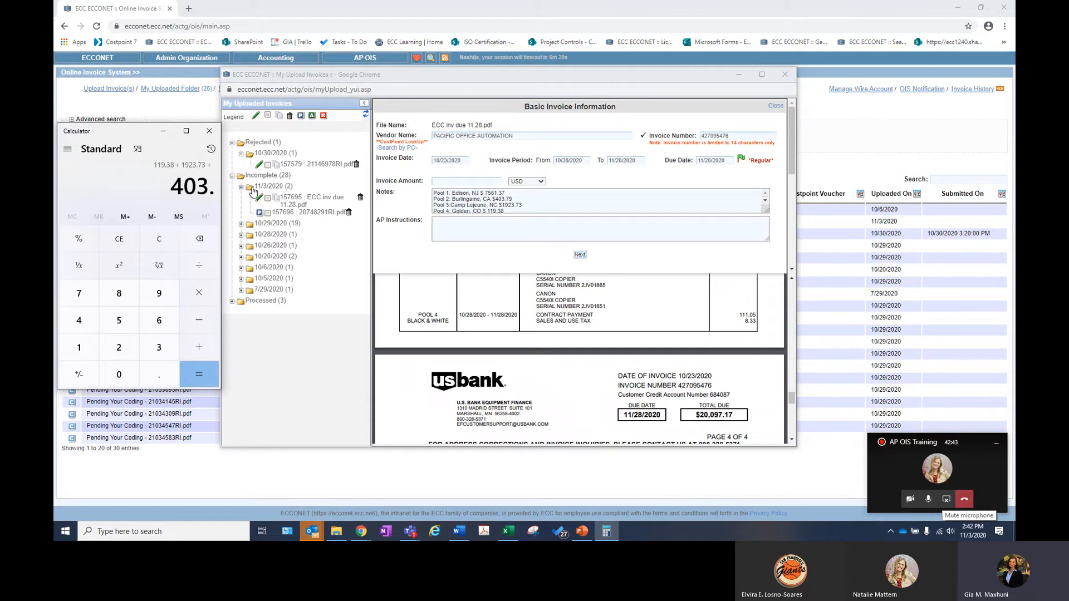
{"action": "type", "text": "79"}
{"action": "key", "text": "plus"}
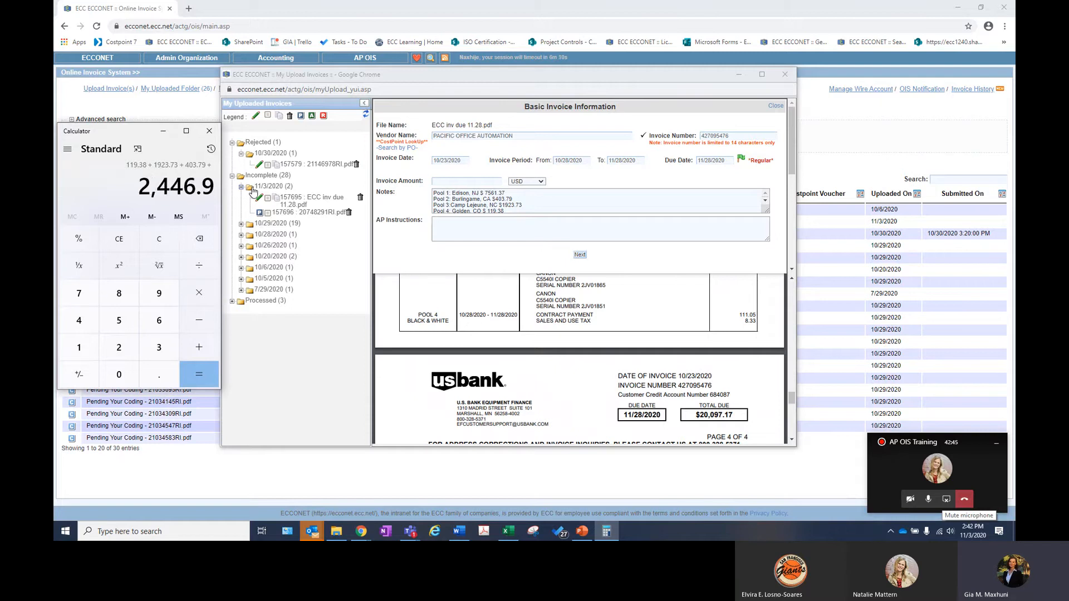
{"action": "type", "text": "75"}
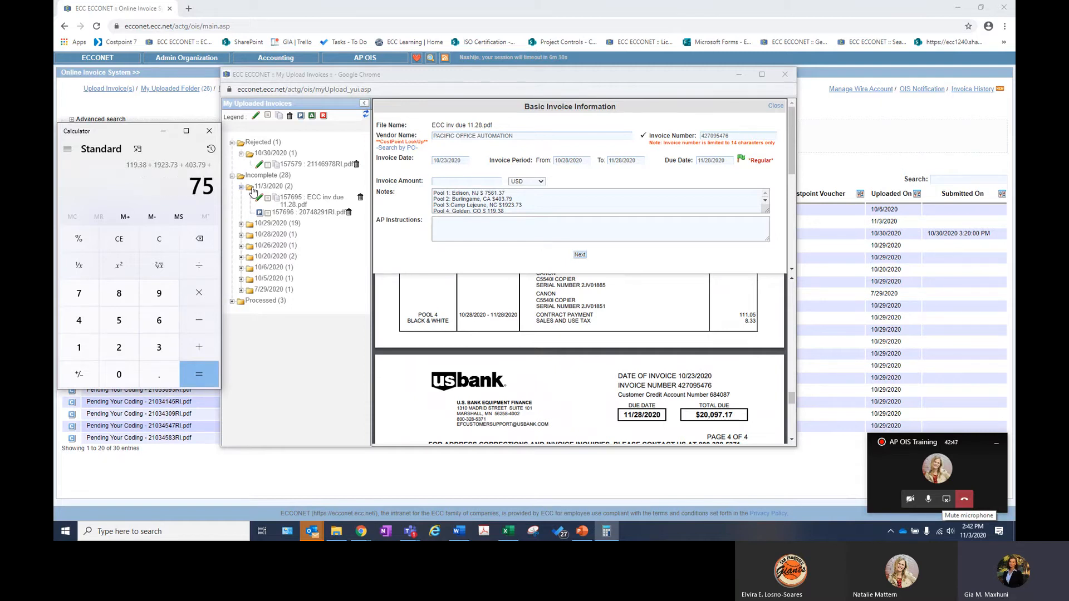
{"action": "type", "text": "61.37"}
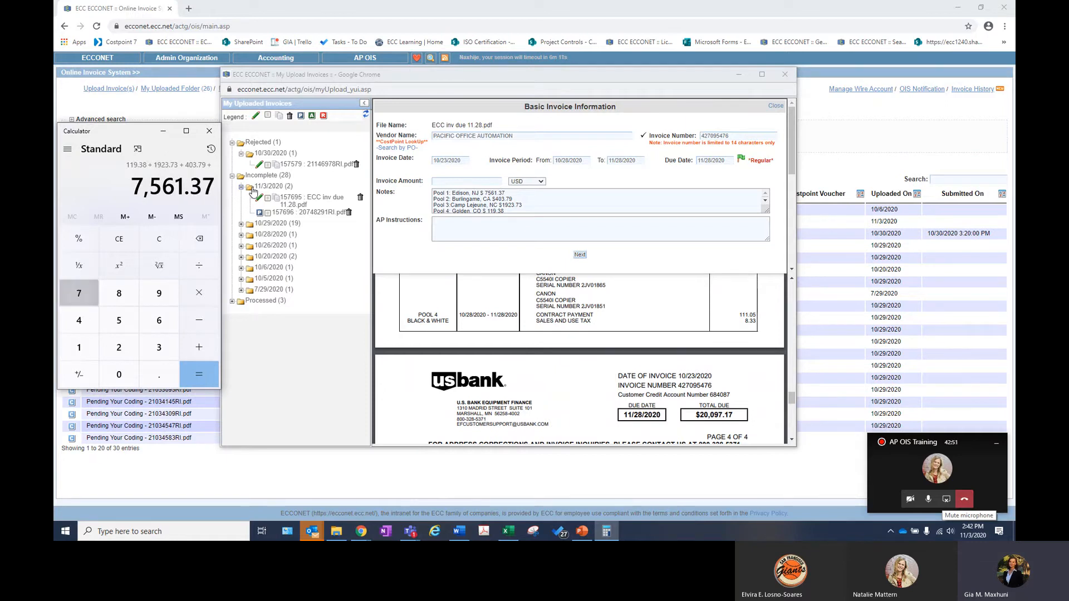
{"action": "left_click", "coordinate": [200, 378]}
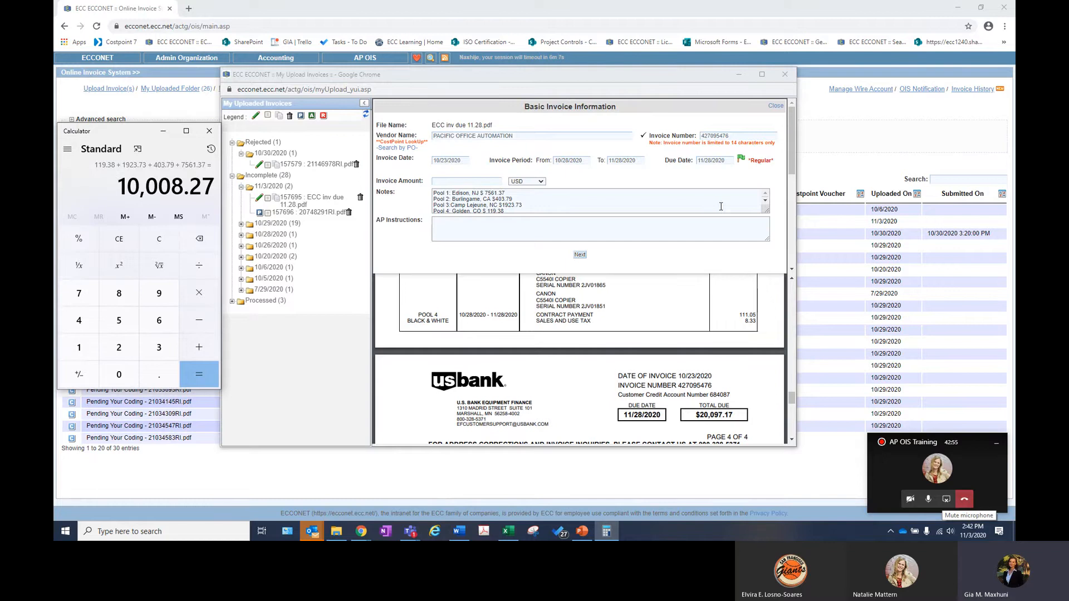
Add a total of $10,008.27 below the Pool 4 line in the notes and review the entries.
{"action": "left_click", "coordinate": [765, 201]}
{"action": "left_click", "coordinate": [765, 194]}
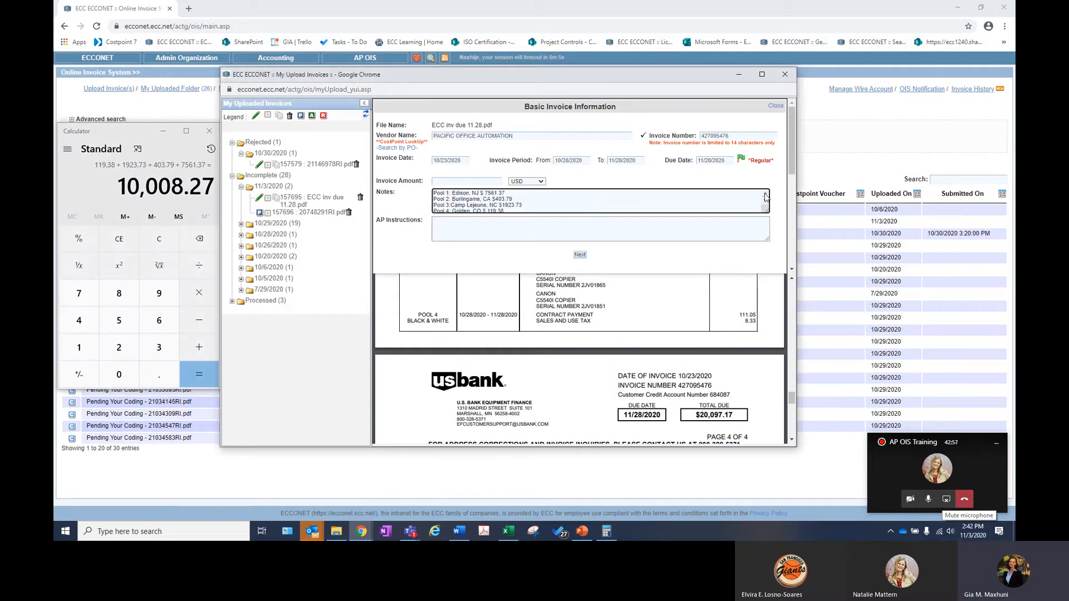
{"action": "scroll", "coordinate": [584, 208], "scroll_direction": "down", "scroll_amount": 1}
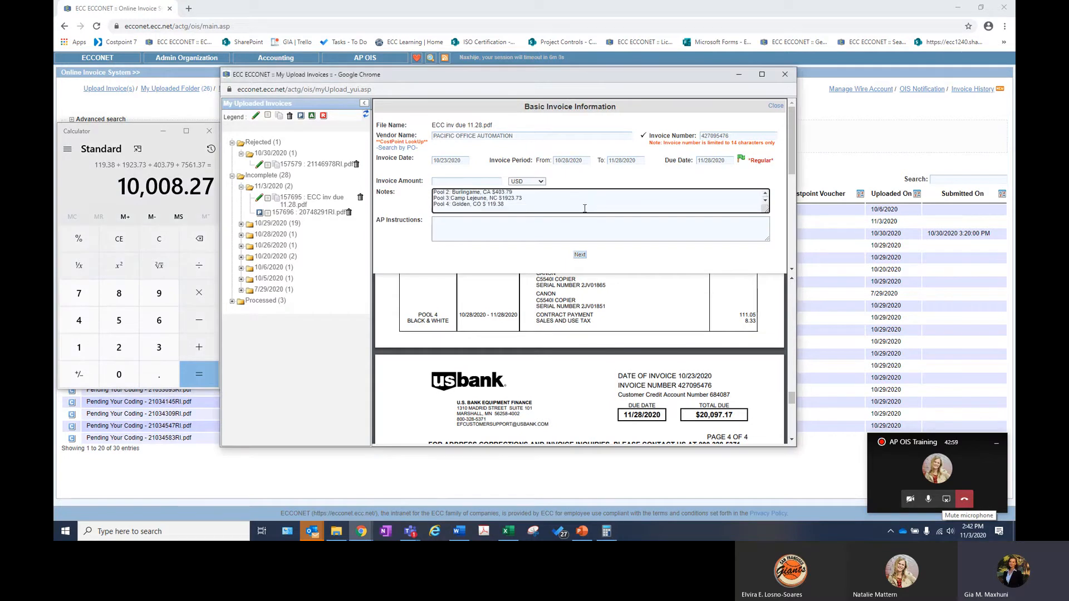
{"action": "type", "text": "tal "}
{"action": "type", "text": " 10.00"}
{"action": "type", "text": "$10,008.27"}
{"action": "mouse_move", "coordinate": [489, 211]}
{"action": "left_mouse_down"}
{"action": "mouse_move", "coordinate": [460, 192]}
{"action": "mouse_move", "coordinate": [468, 211]}
{"action": "mouse_move", "coordinate": [482, 207]}
{"action": "mouse_move", "coordinate": [477, 199]}
{"action": "left_mouse_up"}
{"action": "scroll", "coordinate": [460, 197], "scroll_direction": "down", "scroll_amount": 1}
{"action": "scroll", "coordinate": [460, 199], "scroll_direction": "up", "scroll_amount": 1}
{"action": "scroll", "coordinate": [460, 203], "scroll_direction": "down", "scroll_amount": 1}
{"action": "left_click", "coordinate": [457, 193]}
{"action": "left_click", "coordinate": [478, 199]}
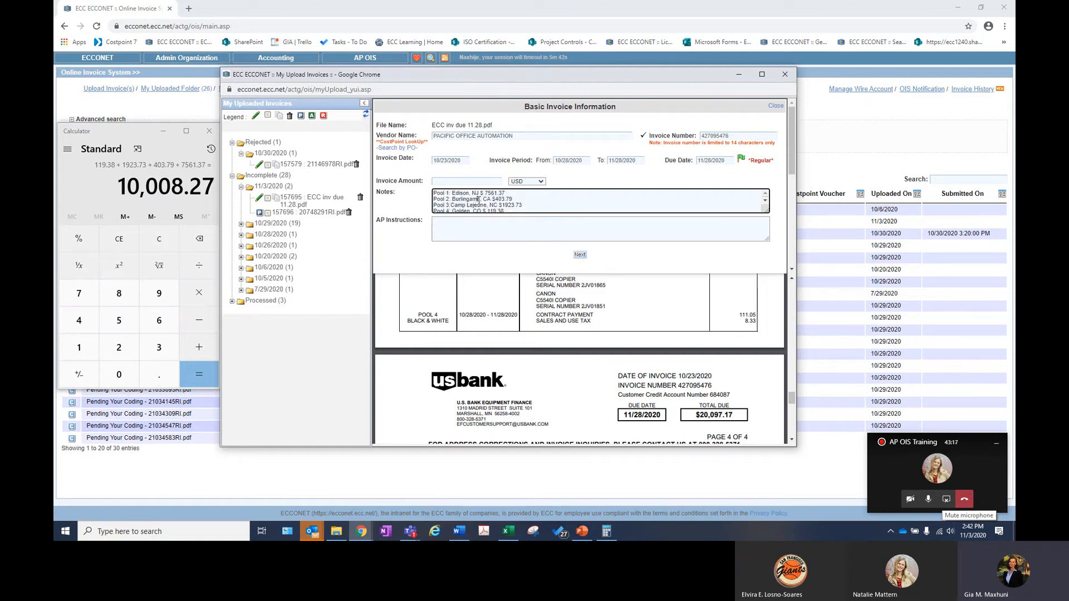
Set the invoice amount to 10,008.27, keeping USD as the currency.
{"action": "left_click", "coordinate": [466, 180]}
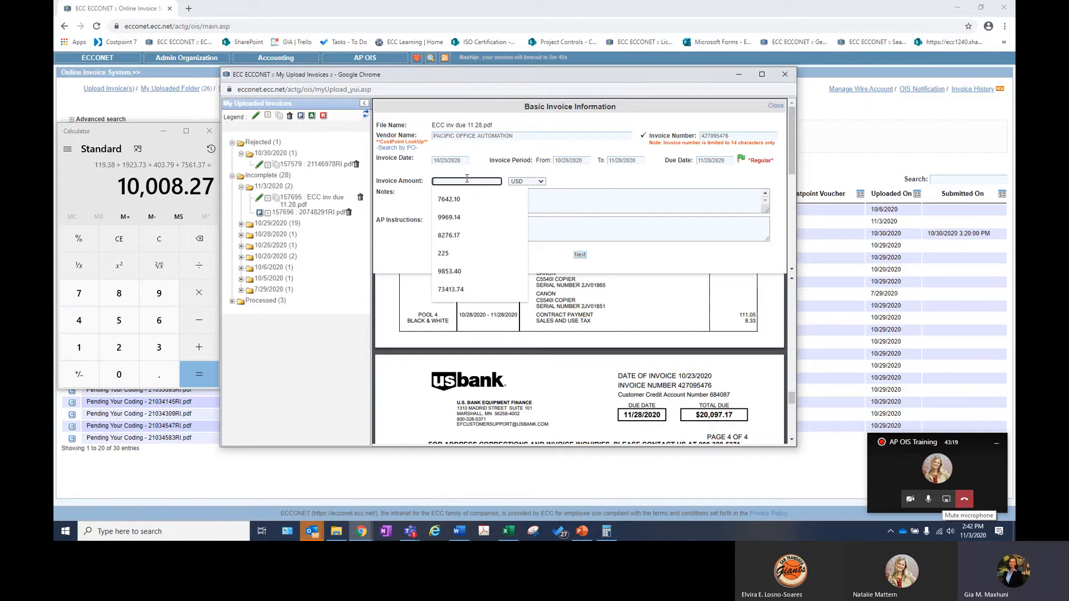
{"action": "type", "text": "1,0008"}
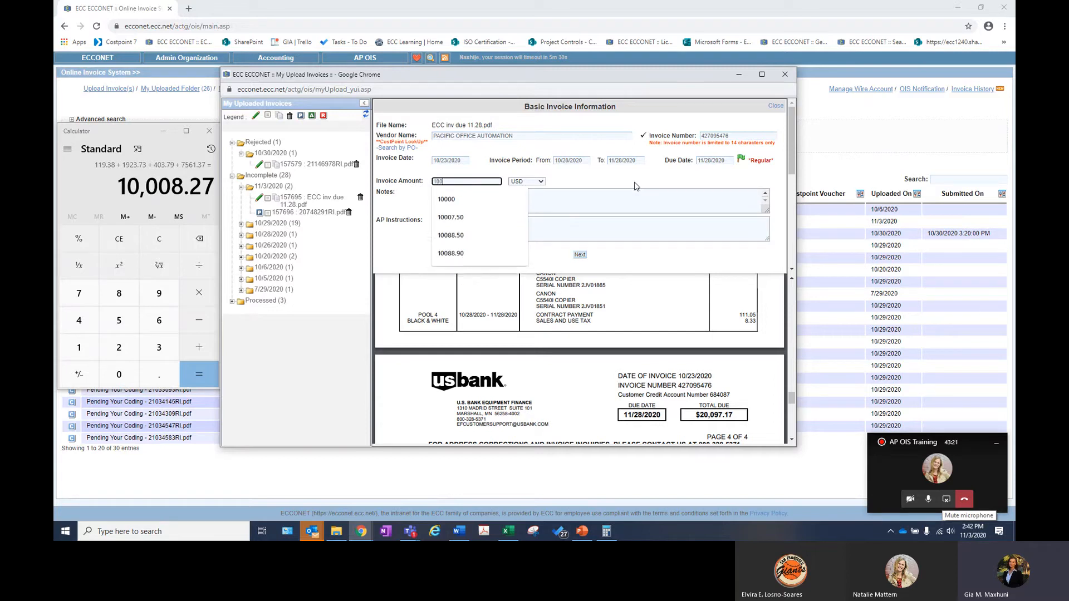
{"action": "type", "text": ".27"}
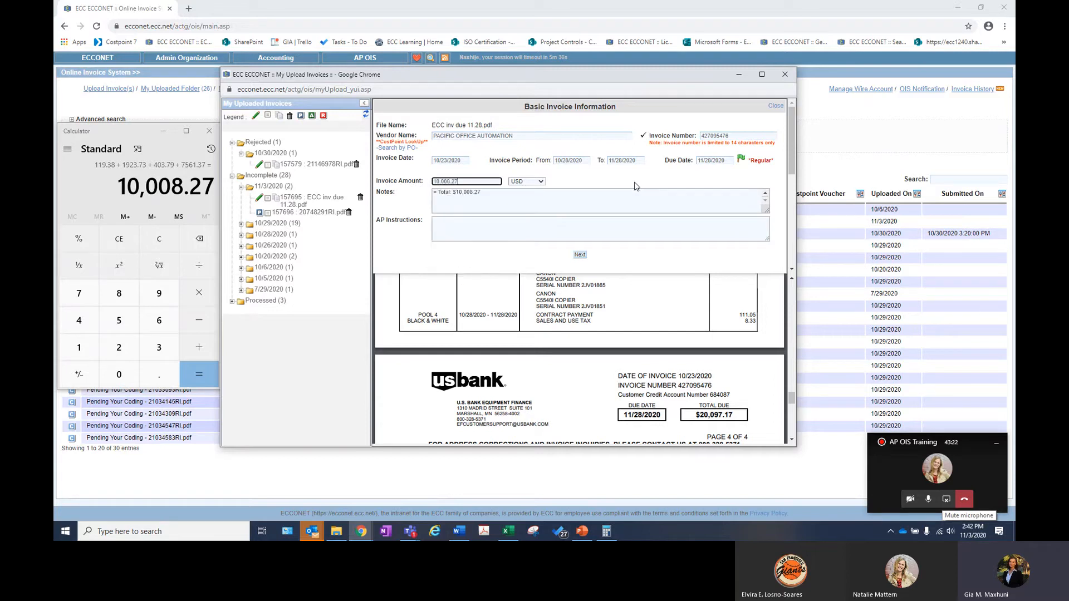
{"action": "left_click", "coordinate": [581, 182]}
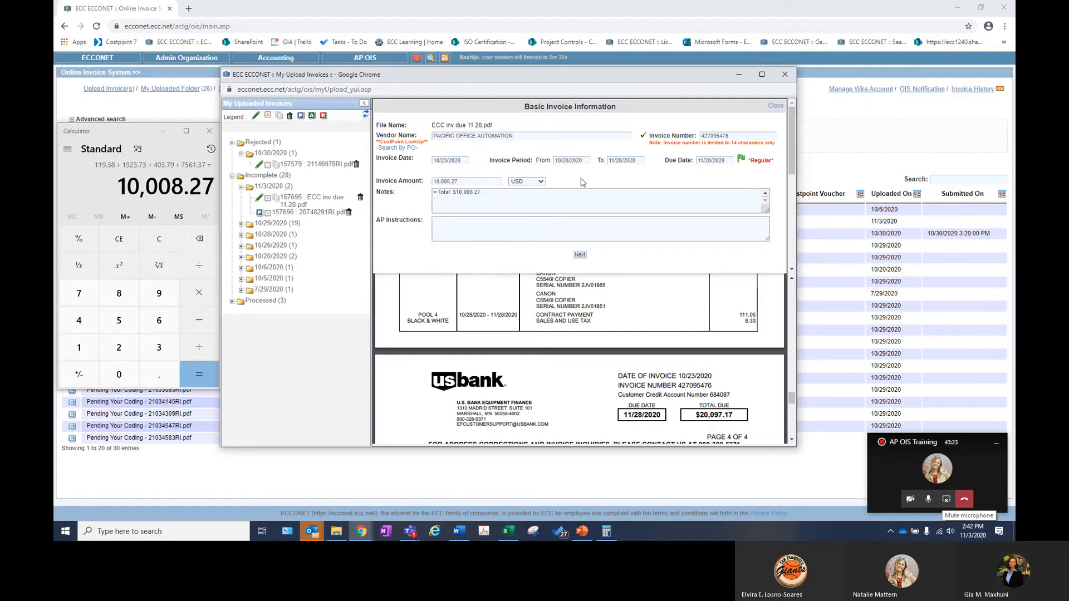
{"action": "left_click", "coordinate": [541, 182]}
{"action": "left_click", "coordinate": [542, 182]}
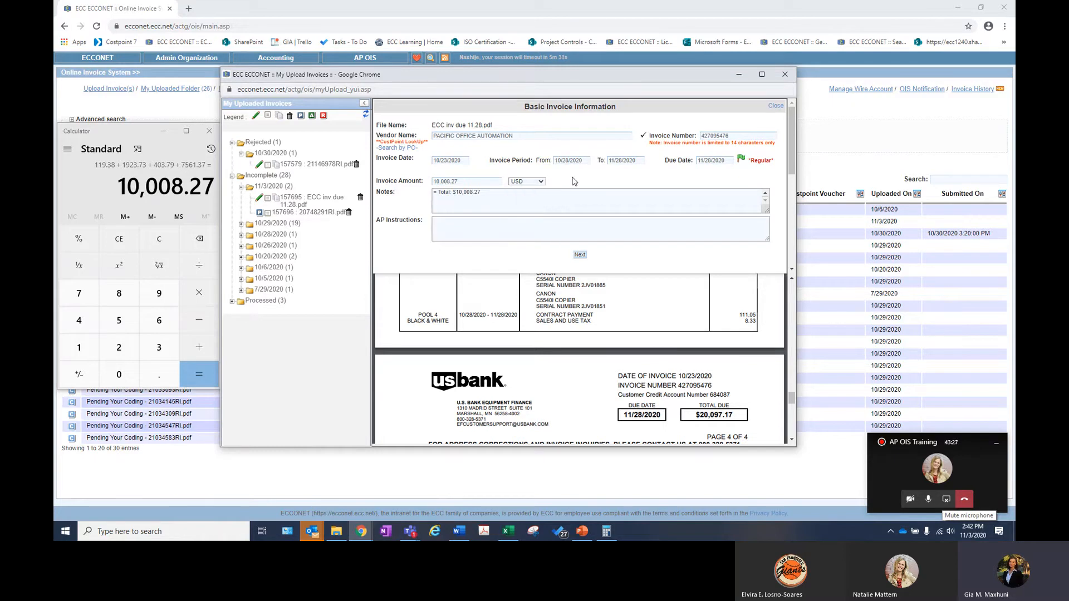
Write the AP instructions "Payment Instructions: Pacific Office Automation vendor -- pay via US Bank".
{"action": "left_click", "coordinate": [457, 227]}
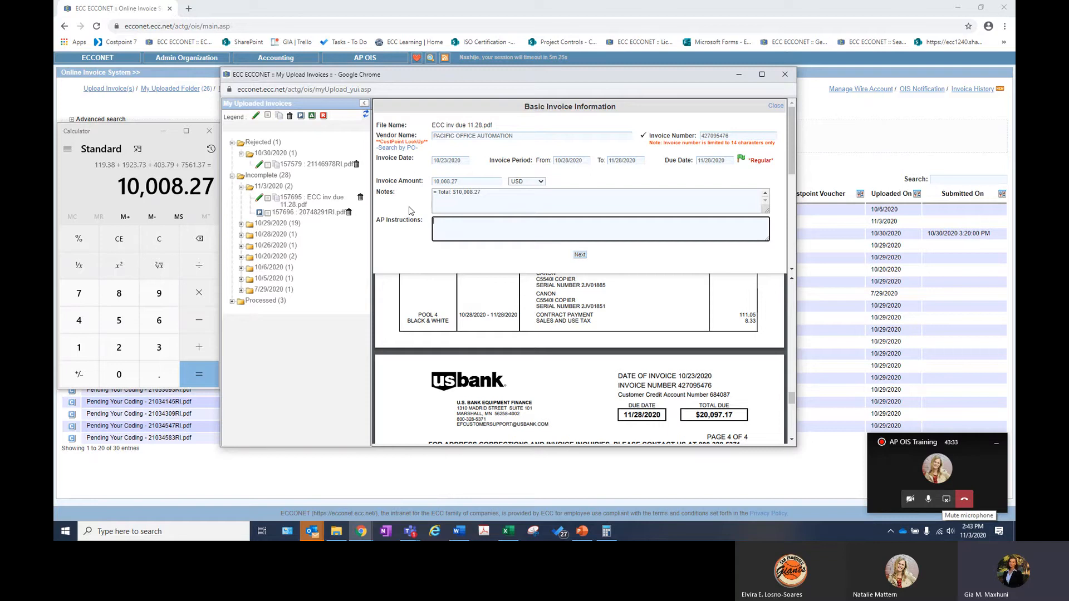
{"action": "type", "text": "Pacific Office Automation vendor -- pay via US Bank"}
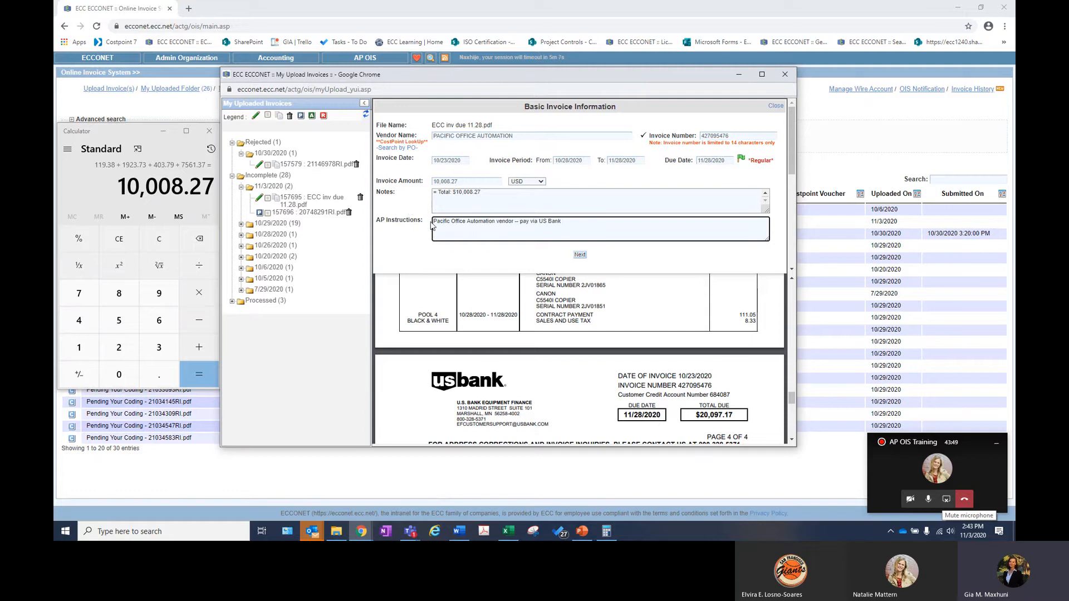
{"action": "key", "text": "Home"}
{"action": "type", "text": "Payment Instructions:"}
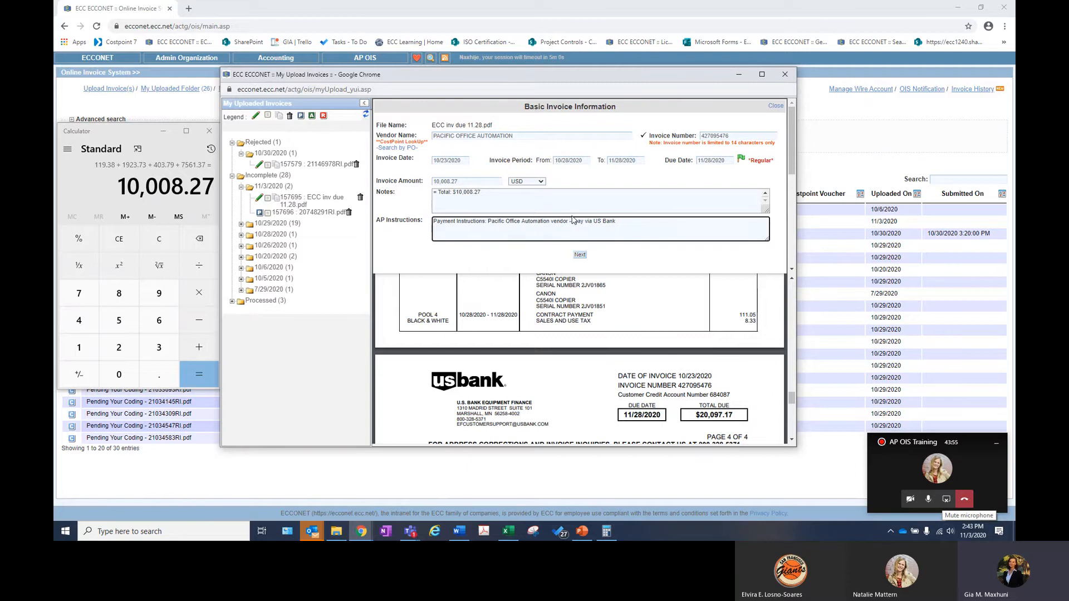
{"action": "left_click", "coordinate": [635, 262]}
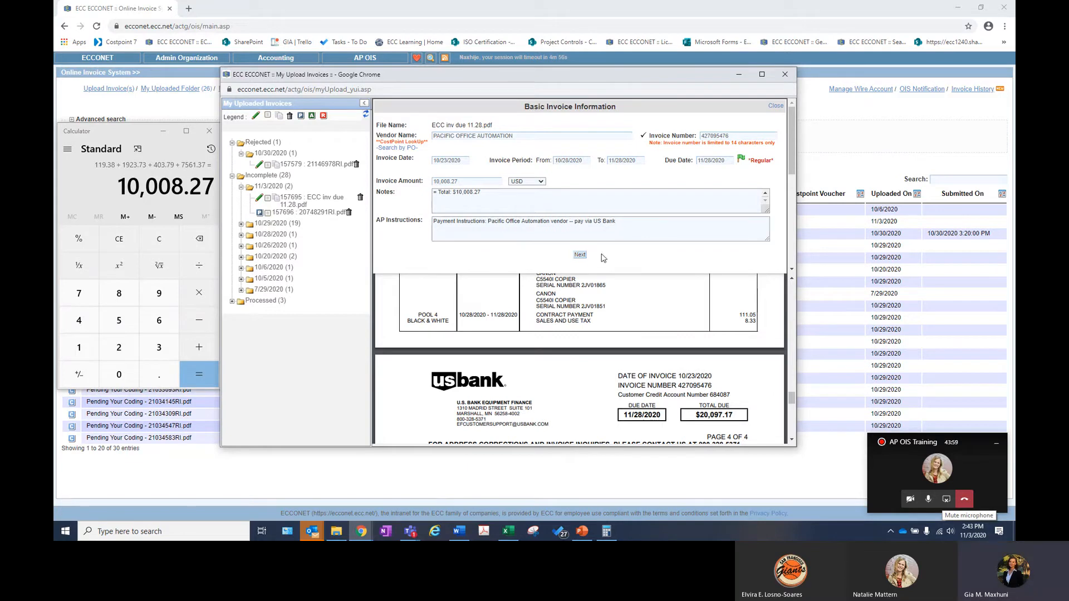
Review the pages of the U.S. Bank invoice from the last page back to the remittance section on the first.
{"action": "scroll", "coordinate": [523, 389], "scroll_direction": "down", "scroll_amount": 1}
{"action": "scroll", "coordinate": [523, 389], "scroll_direction": "down", "scroll_amount": 3}
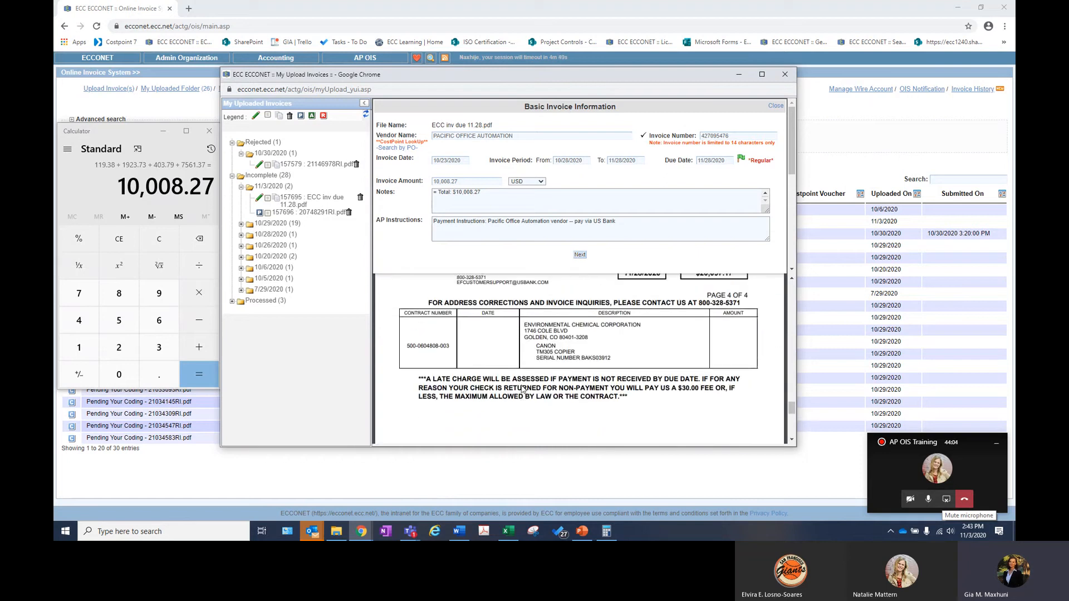
{"action": "scroll", "coordinate": [522, 396], "scroll_direction": "up", "scroll_amount": 5}
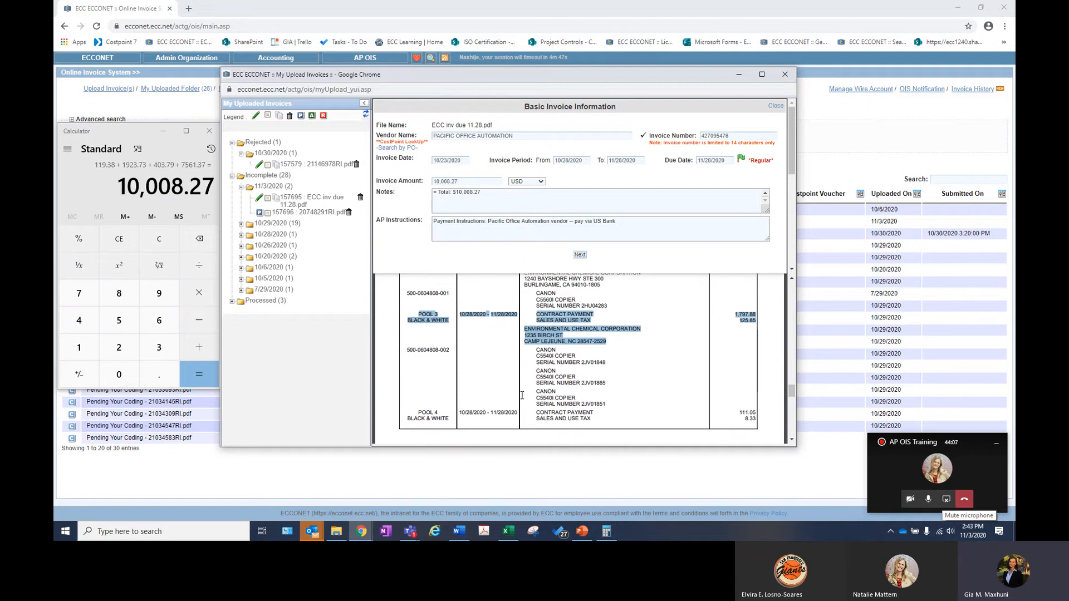
{"action": "scroll", "coordinate": [522, 395], "scroll_direction": "down", "scroll_amount": 2}
{"action": "scroll", "coordinate": [522, 395], "scroll_direction": "up", "scroll_amount": 2}
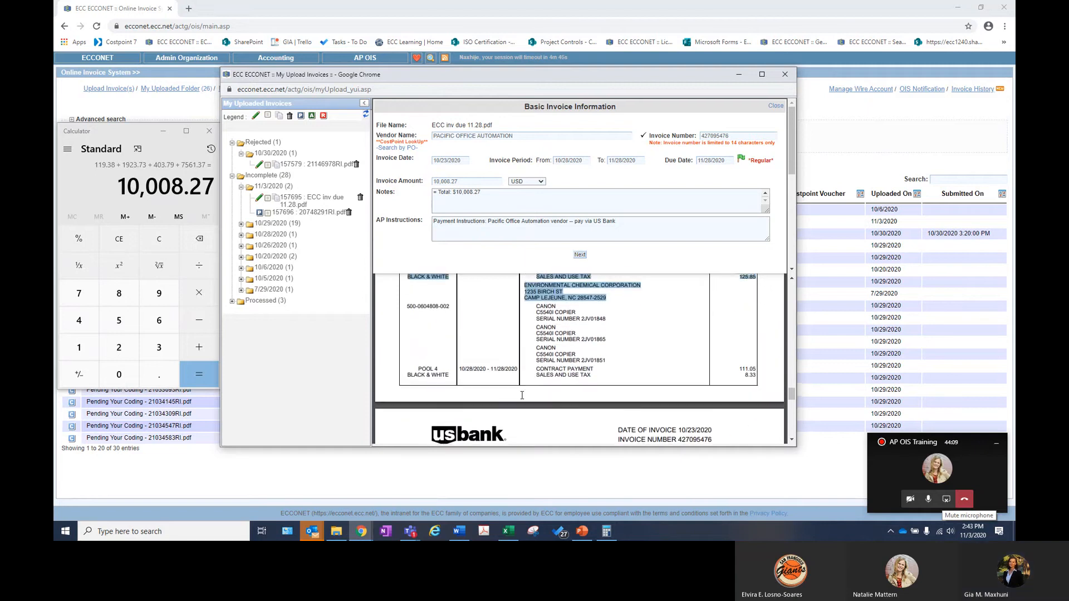
{"action": "scroll", "coordinate": [522, 395], "scroll_direction": "up", "scroll_amount": 3}
{"action": "scroll", "coordinate": [522, 395], "scroll_direction": "down", "scroll_amount": 7}
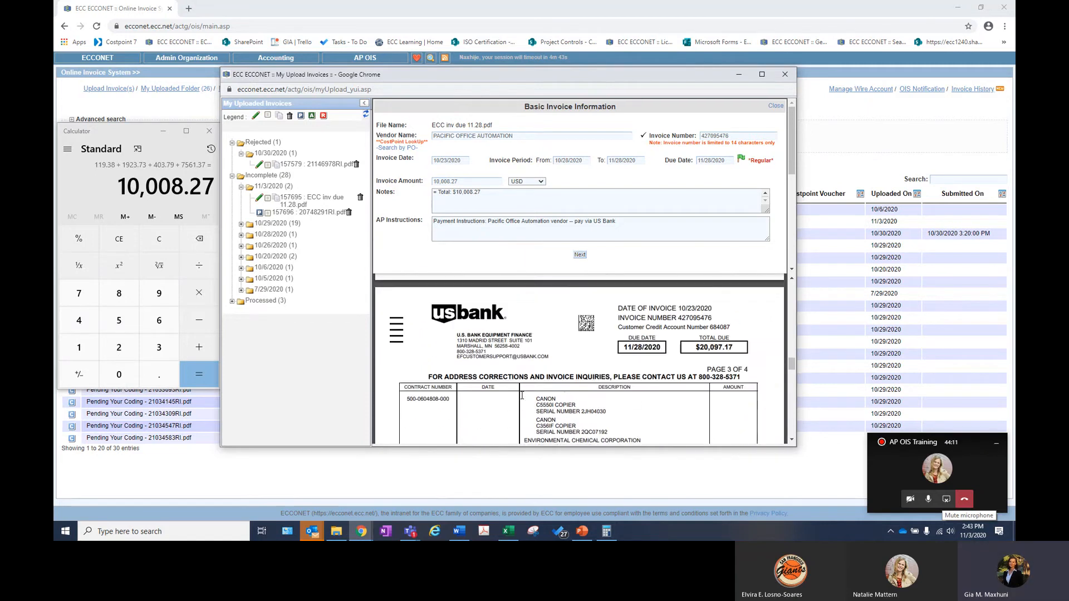
{"action": "scroll", "coordinate": [522, 395], "scroll_direction": "up", "scroll_amount": 15}
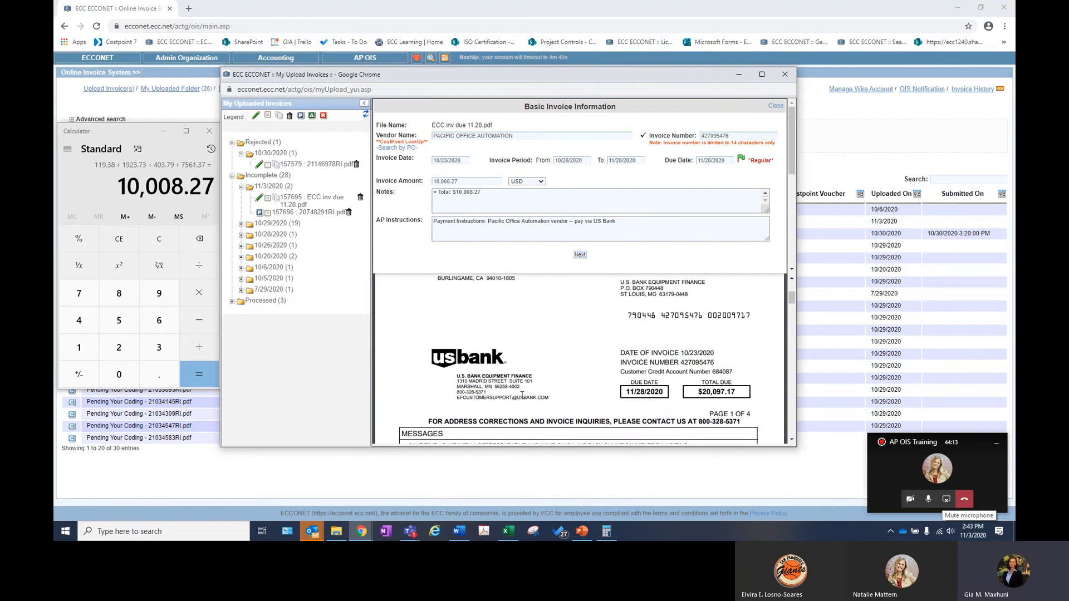
{"action": "scroll", "coordinate": [522, 395], "scroll_direction": "up", "scroll_amount": 5}
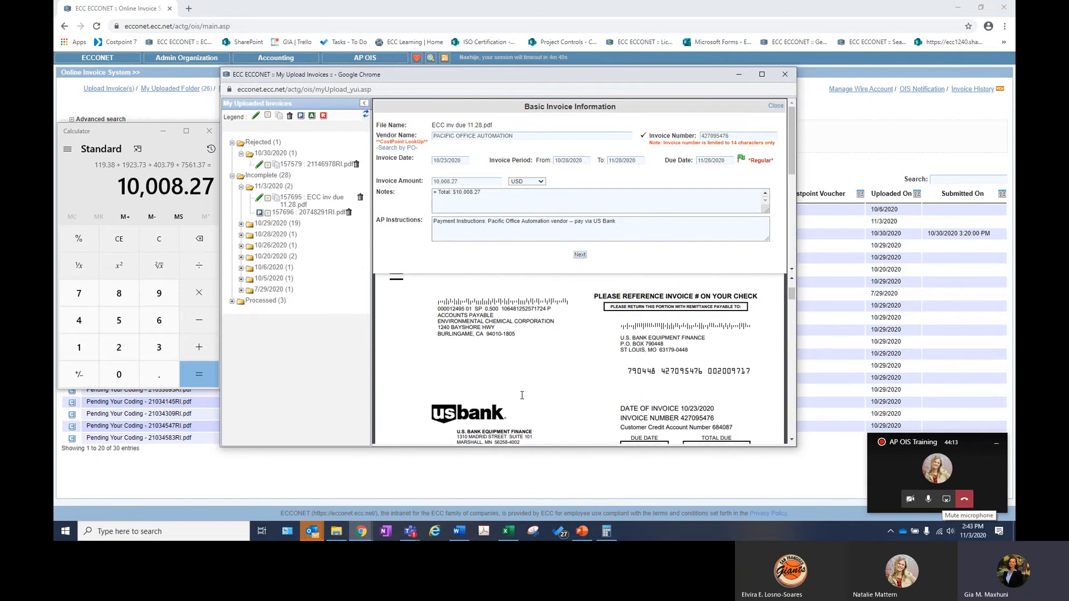
Continue to the invoice allocation, bring the Pool 1 charges into view and add a second allocation line.
{"action": "left_click", "coordinate": [582, 256]}
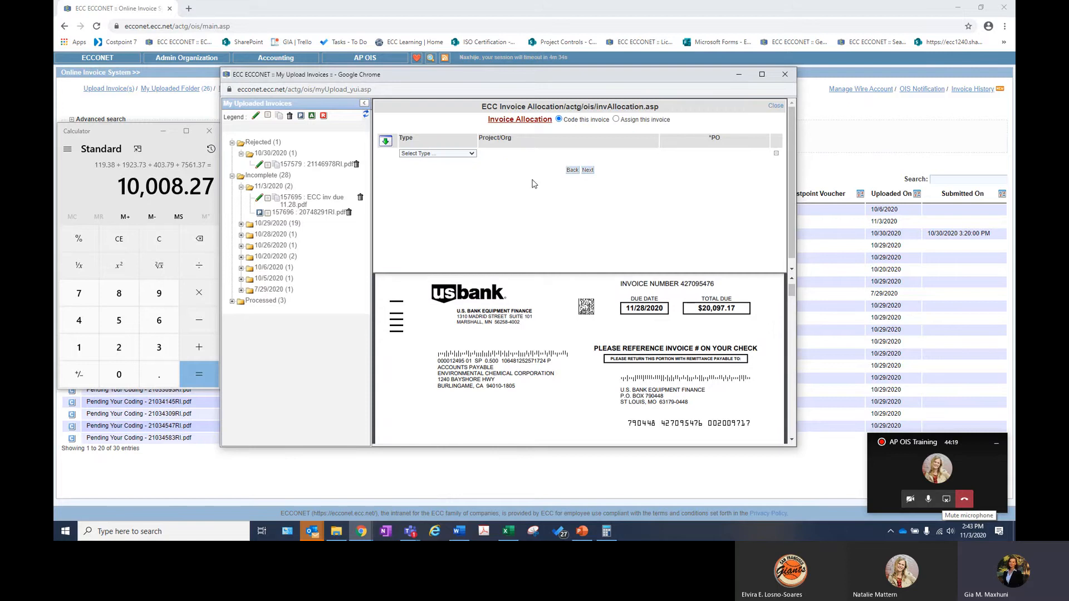
{"action": "left_click_drag", "start_coordinate": [496, 80], "coordinate": [511, 79]}
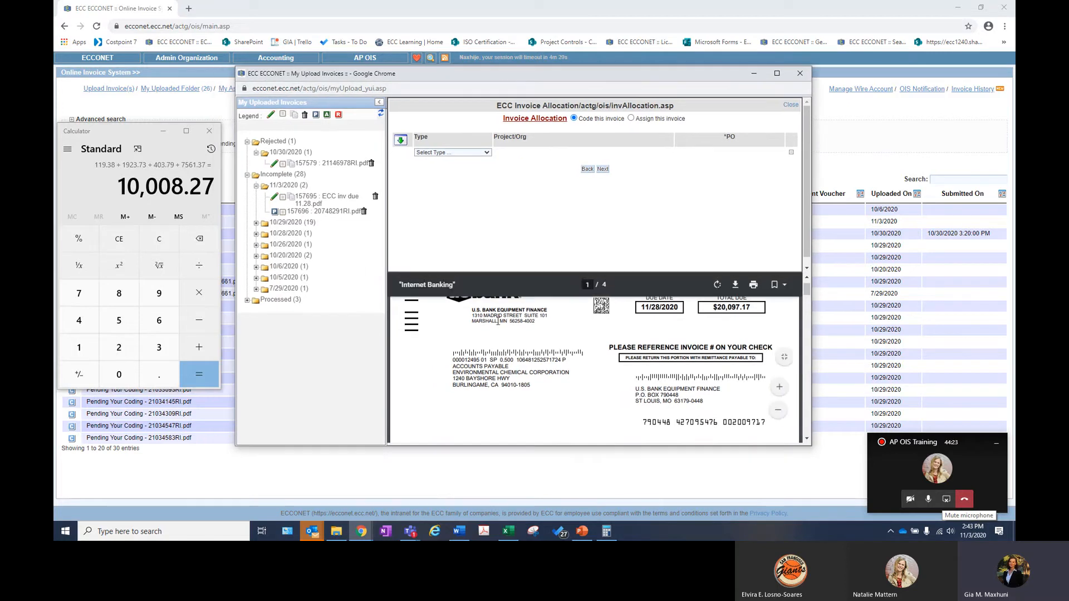
{"action": "scroll", "coordinate": [526, 371], "scroll_direction": "down", "scroll_amount": 5}
{"action": "scroll", "coordinate": [526, 372], "scroll_direction": "down", "scroll_amount": 3}
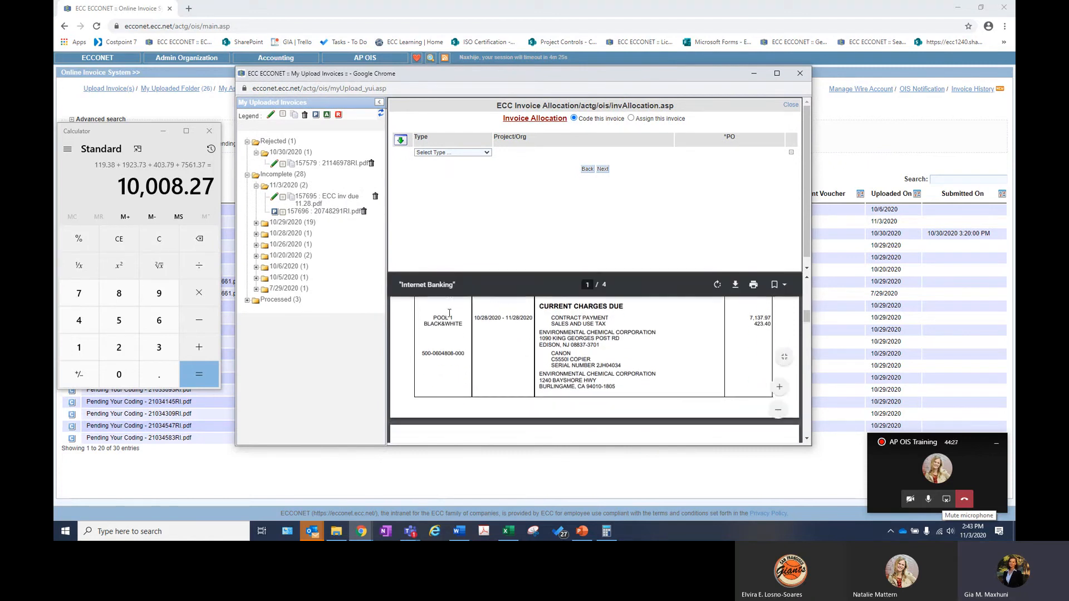
{"action": "scroll", "coordinate": [521, 343], "scroll_direction": "up", "scroll_amount": 1}
{"action": "scroll", "coordinate": [521, 343], "scroll_direction": "down", "scroll_amount": 2}
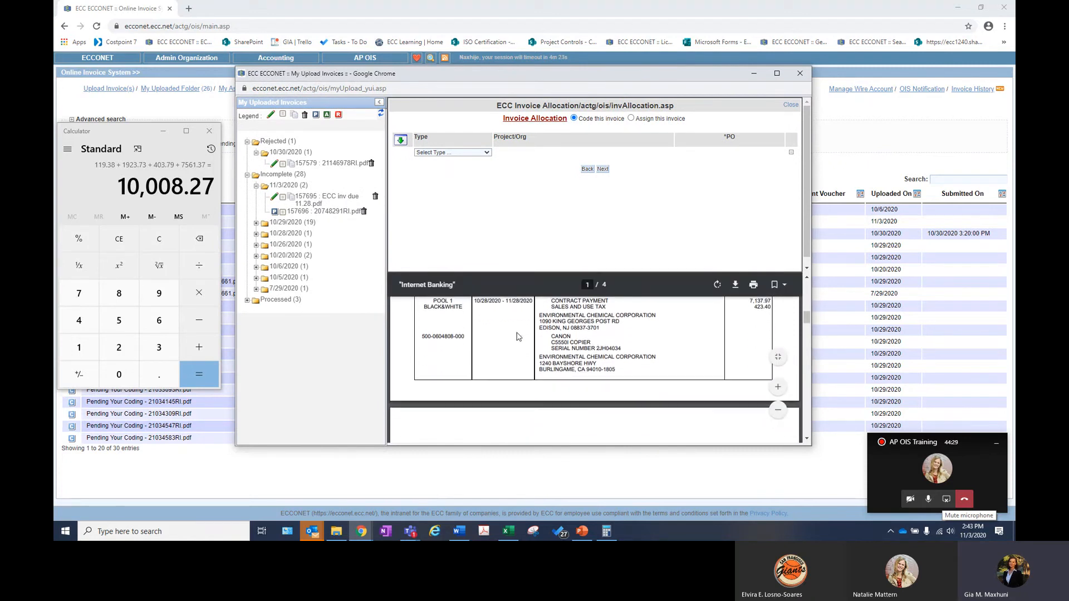
{"action": "left_click", "coordinate": [400, 140]}
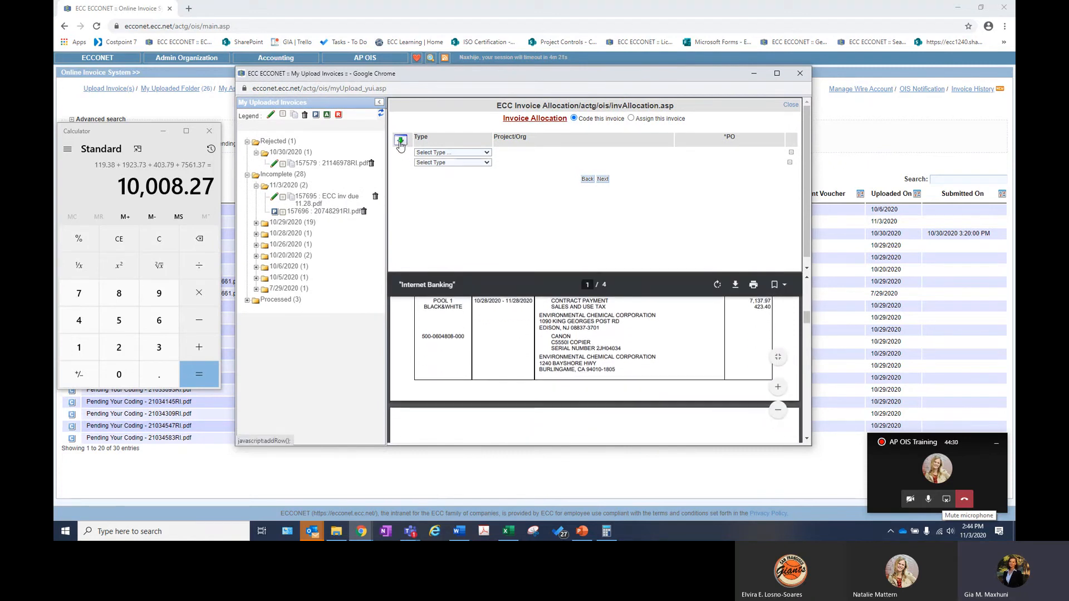
Try the G&A type on the first allocation line and open its Project/Org choices.
{"action": "left_click", "coordinate": [485, 152]}
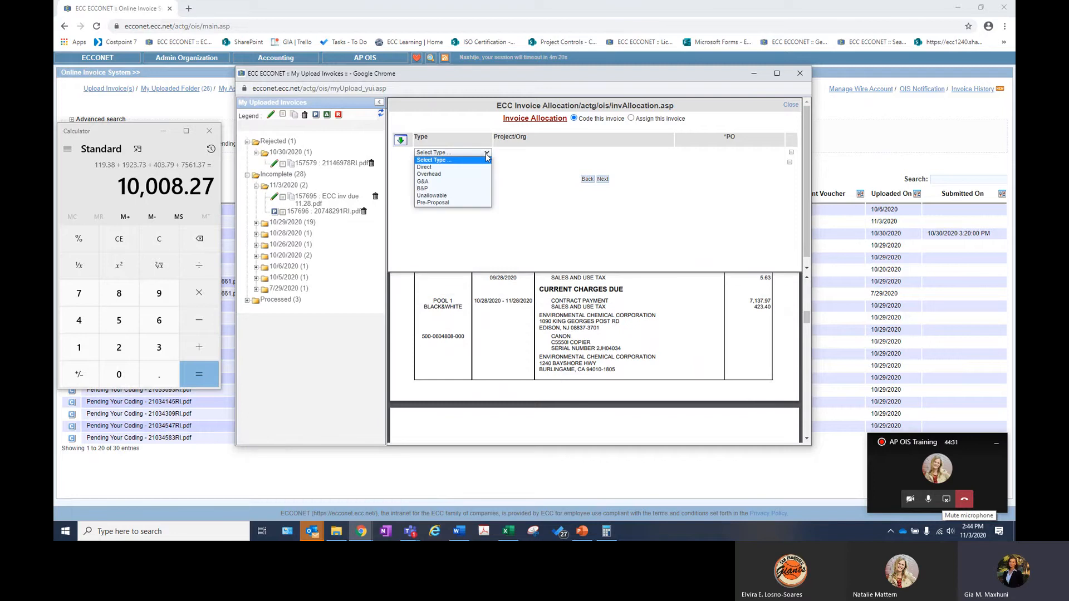
{"action": "left_click", "coordinate": [471, 182]}
{"action": "left_click", "coordinate": [532, 153]}
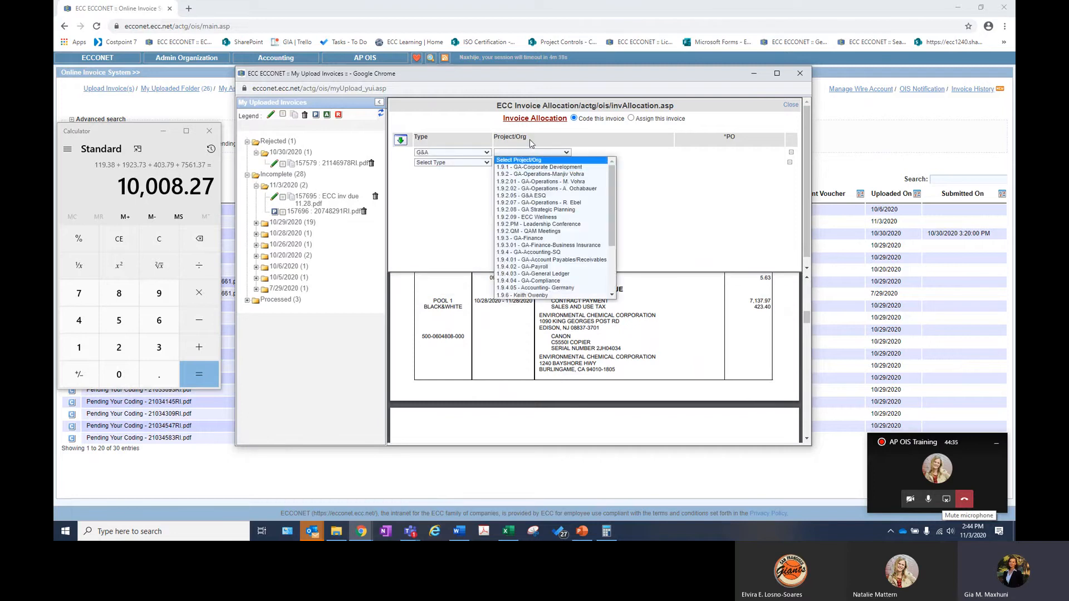
{"action": "left_click", "coordinate": [530, 139]}
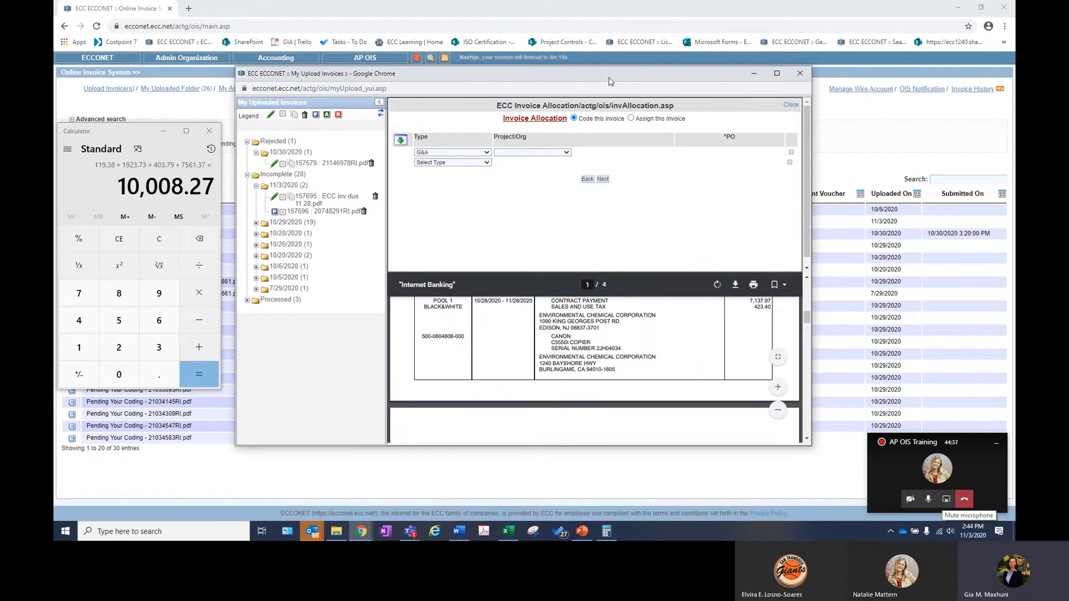
{"action": "left_click_drag", "start_coordinate": [609, 82], "coordinate": [614, 81]}
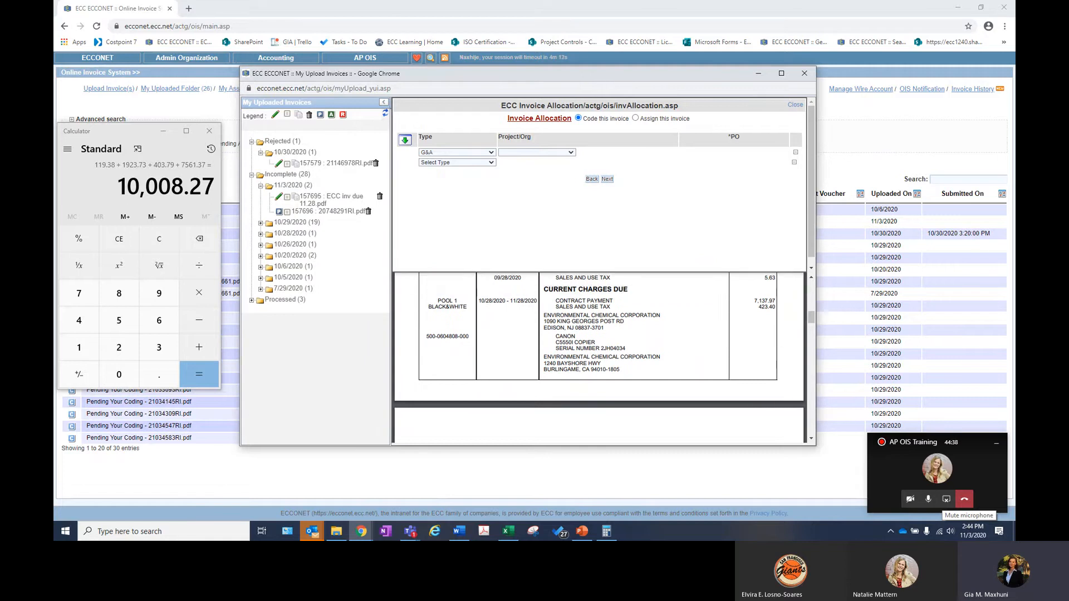
Return to the invoice allocation window and look through the G&A Project/Org choices for the first line.
{"action": "left_click", "coordinate": [931, 499]}
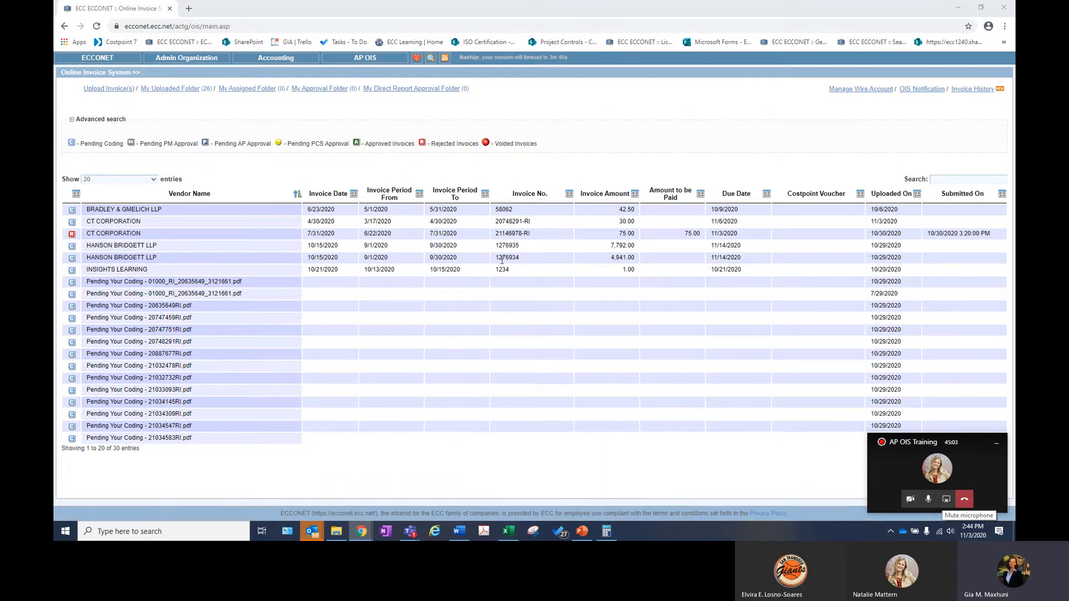
{"action": "mouse_move", "coordinate": [361, 531]}
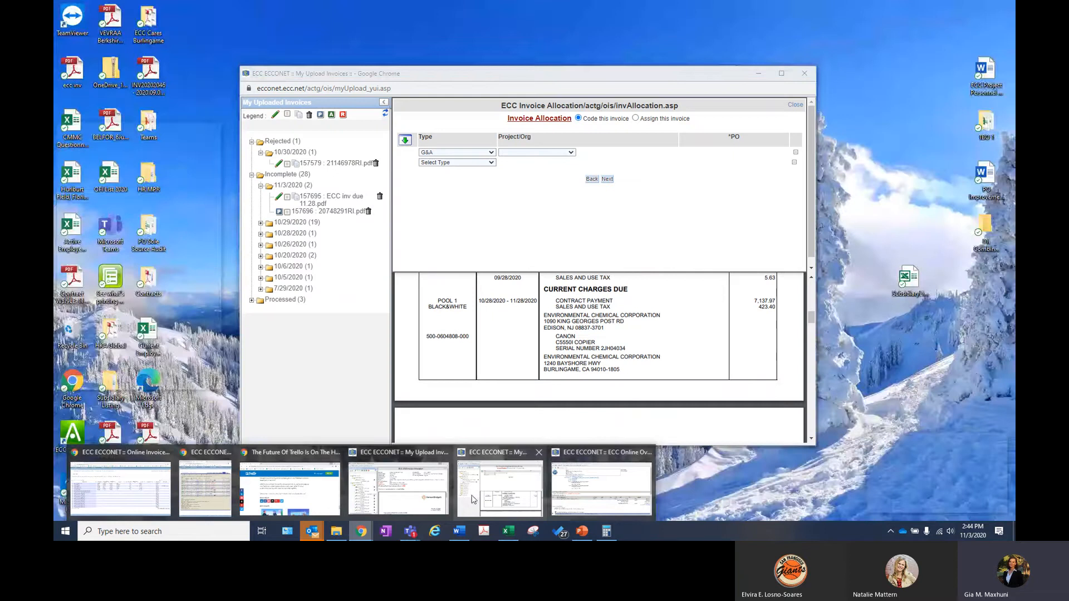
{"action": "left_click", "coordinate": [467, 502]}
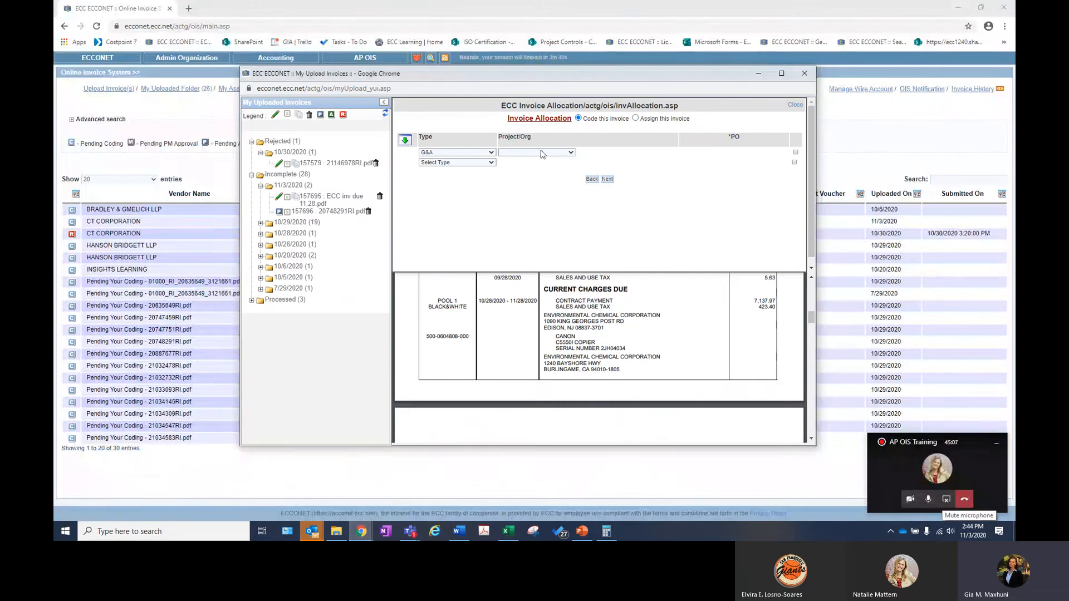
{"action": "left_click", "coordinate": [541, 152]}
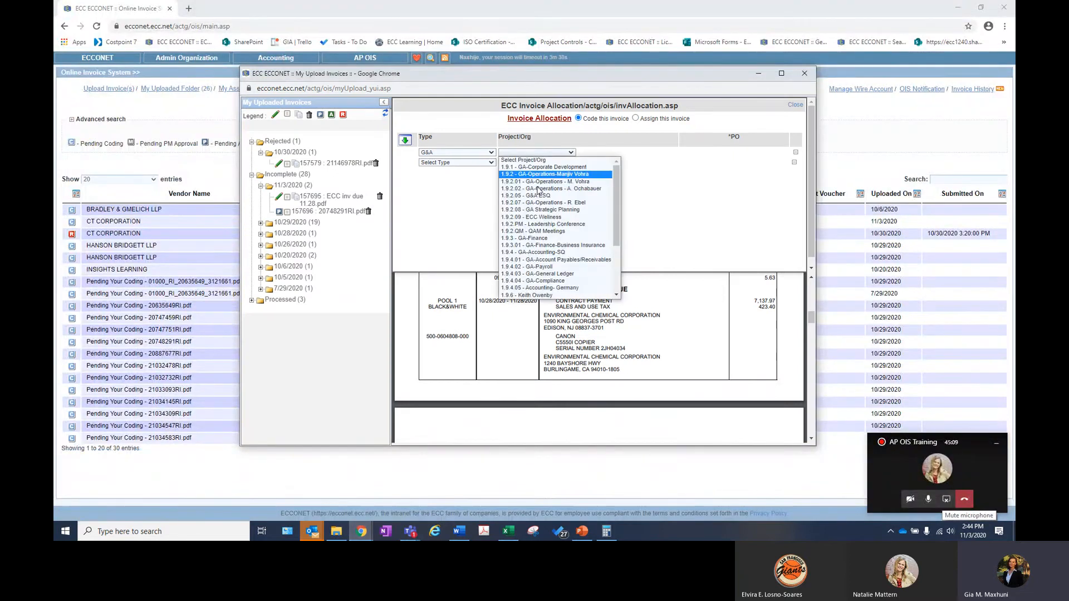
{"action": "scroll", "coordinate": [545, 227], "scroll_direction": "down", "scroll_amount": 4}
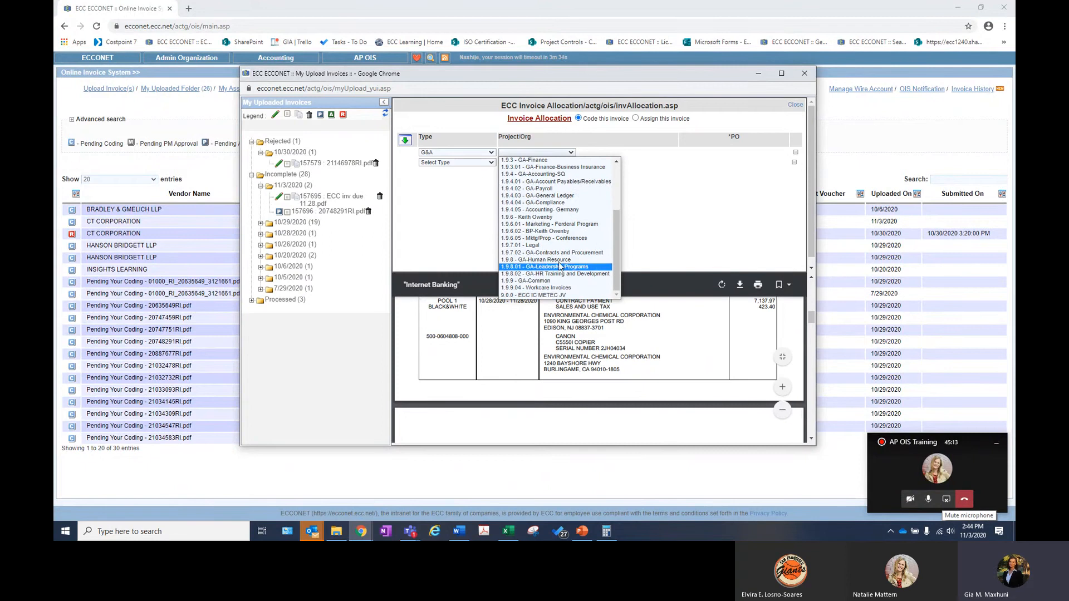
{"action": "scroll", "coordinate": [559, 266], "scroll_direction": "up", "scroll_amount": 4}
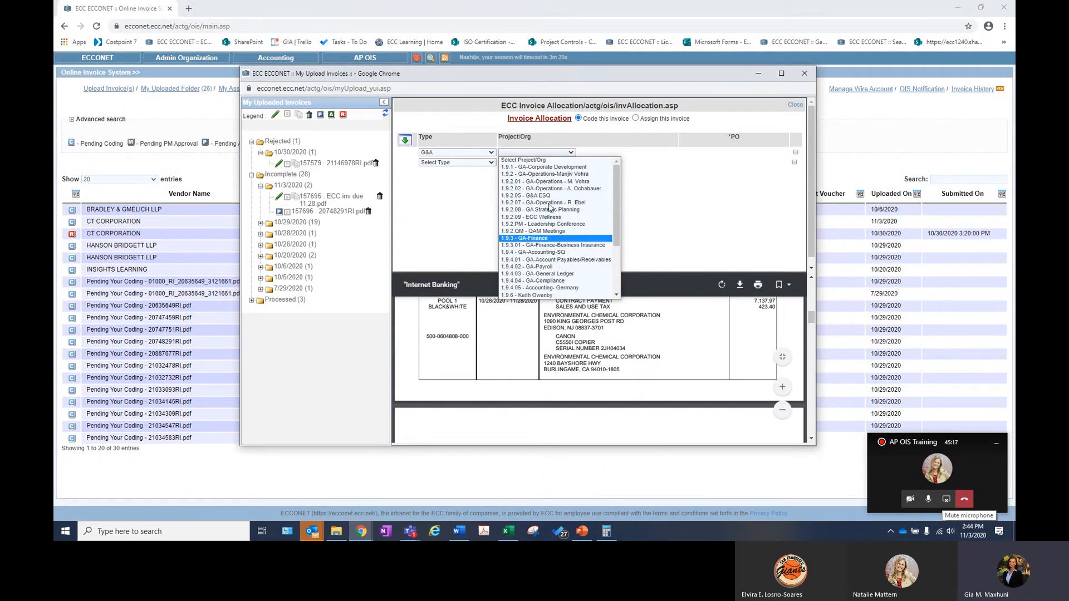
{"action": "scroll", "coordinate": [536, 276], "scroll_direction": "down", "scroll_amount": 4}
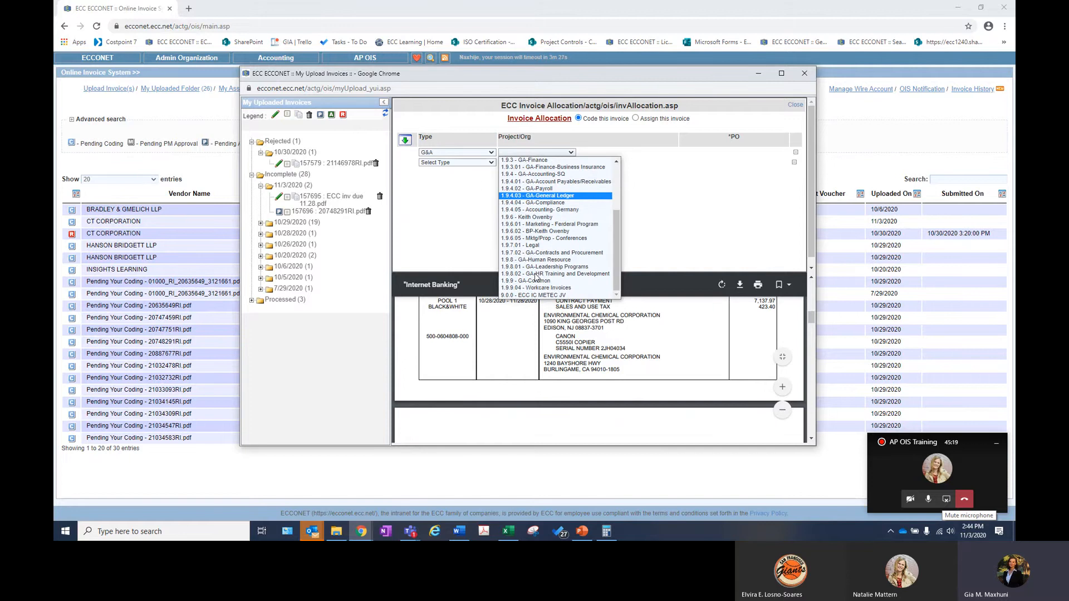
{"action": "scroll", "coordinate": [536, 277], "scroll_direction": "up", "scroll_amount": 2}
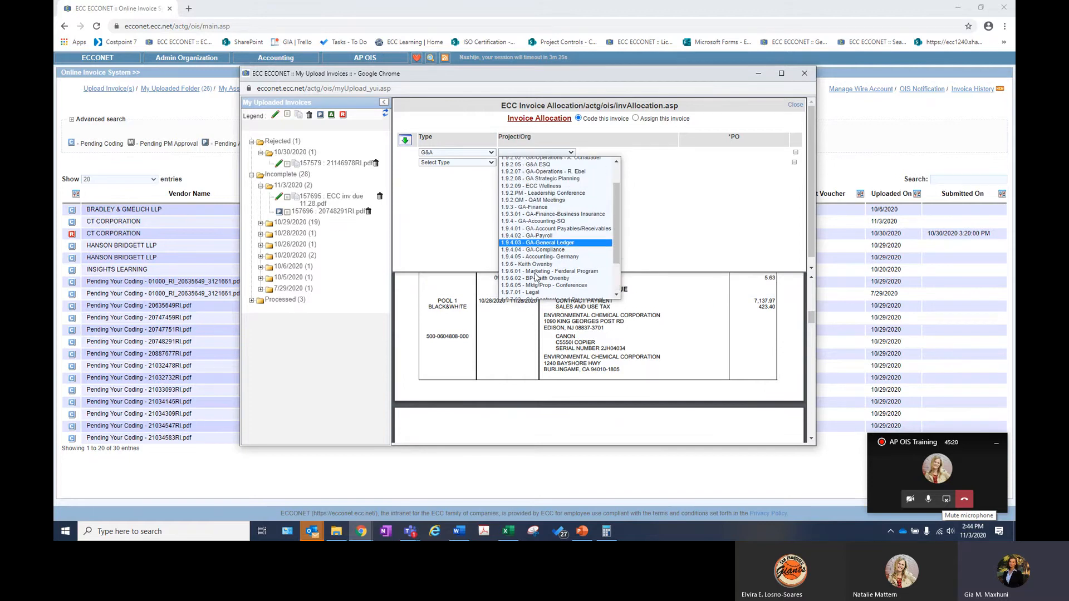
Set the first allocation line to Overhead with organization 1.8.2 (OH-IT) and the Pacific Office Automation purchase order.
{"action": "left_click", "coordinate": [456, 153]}
{"action": "left_click", "coordinate": [456, 175]}
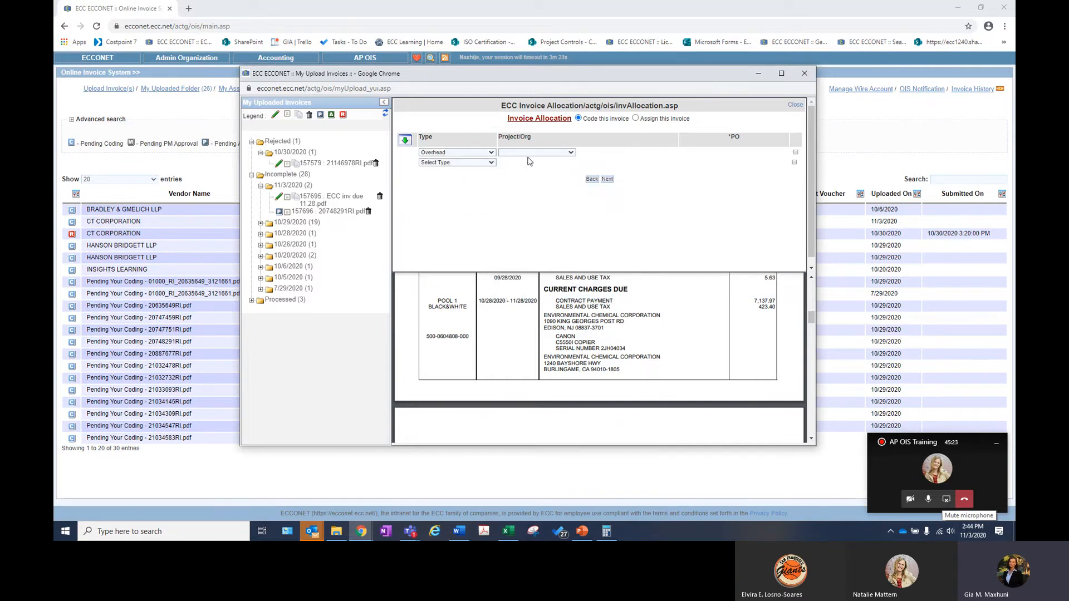
{"action": "left_click", "coordinate": [533, 152]}
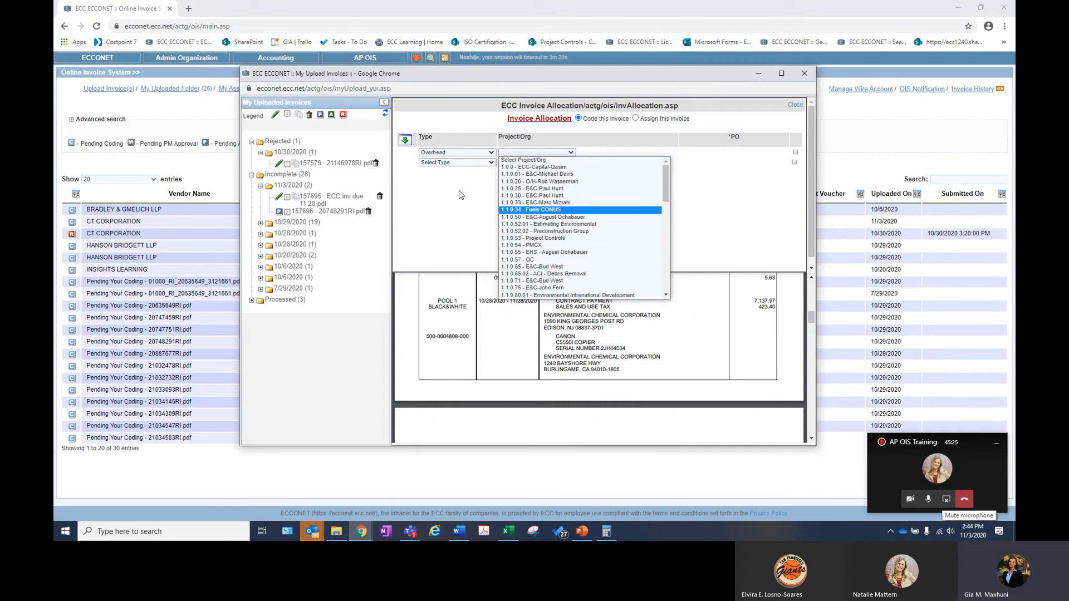
{"action": "scroll", "coordinate": [543, 212], "scroll_direction": "down", "scroll_amount": 10}
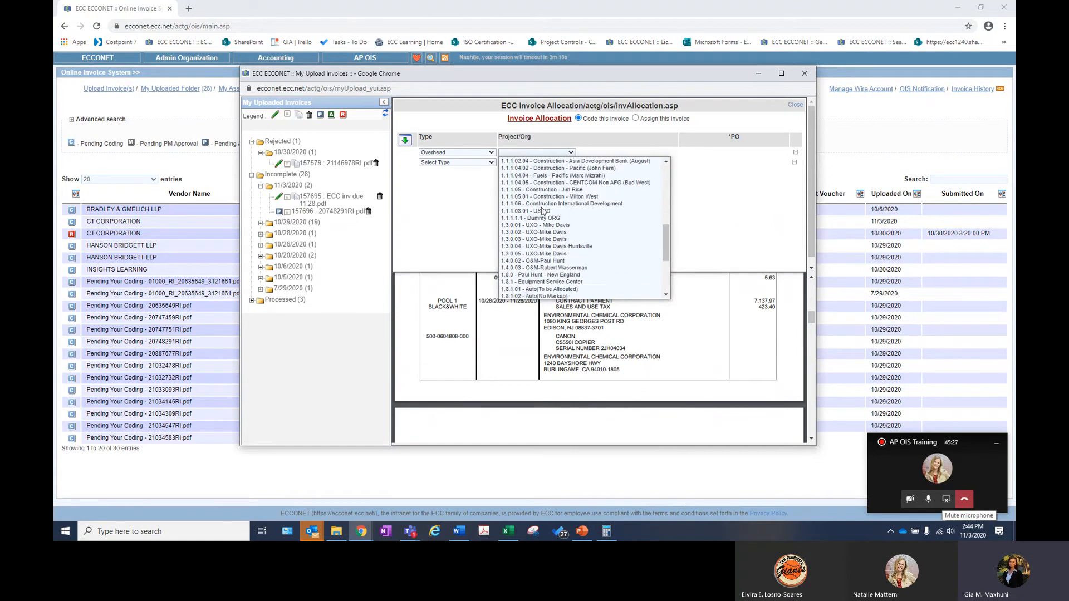
{"action": "scroll", "coordinate": [542, 212], "scroll_direction": "down", "scroll_amount": 5}
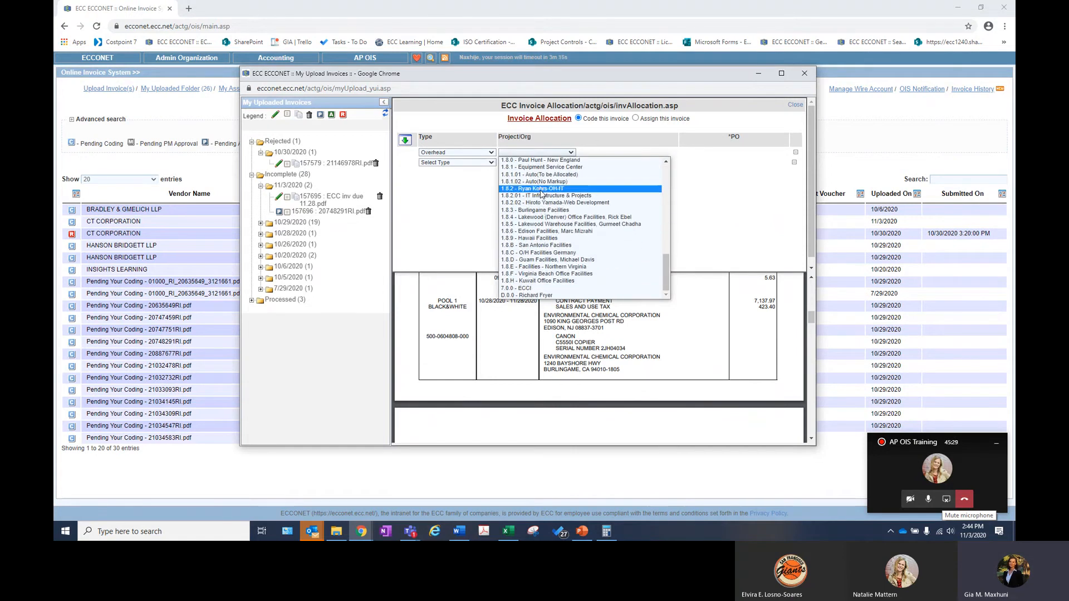
{"action": "left_click", "coordinate": [539, 189]}
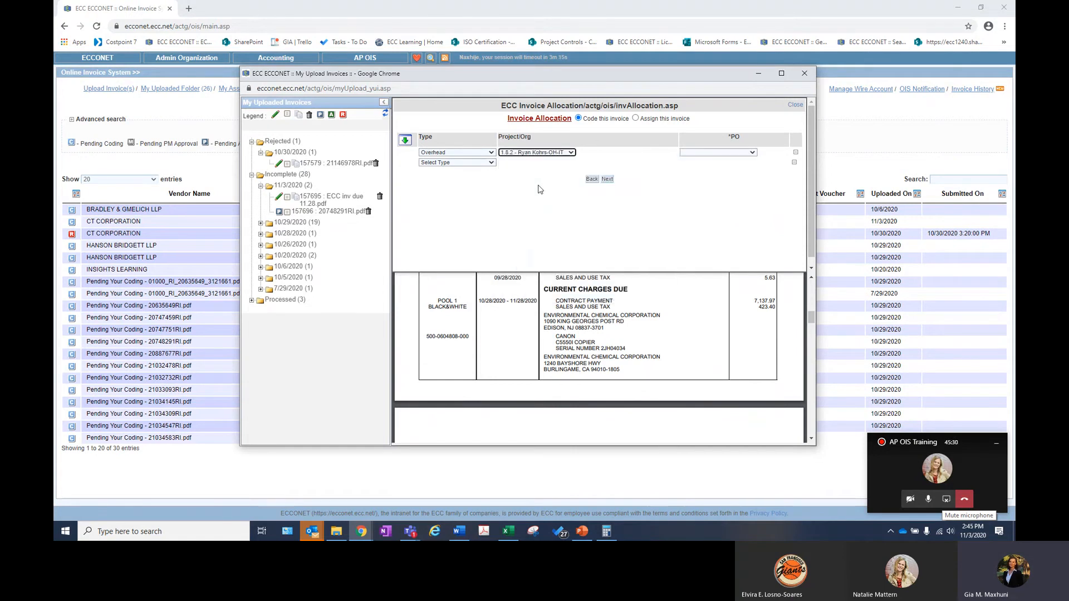
{"action": "left_click", "coordinate": [741, 153]}
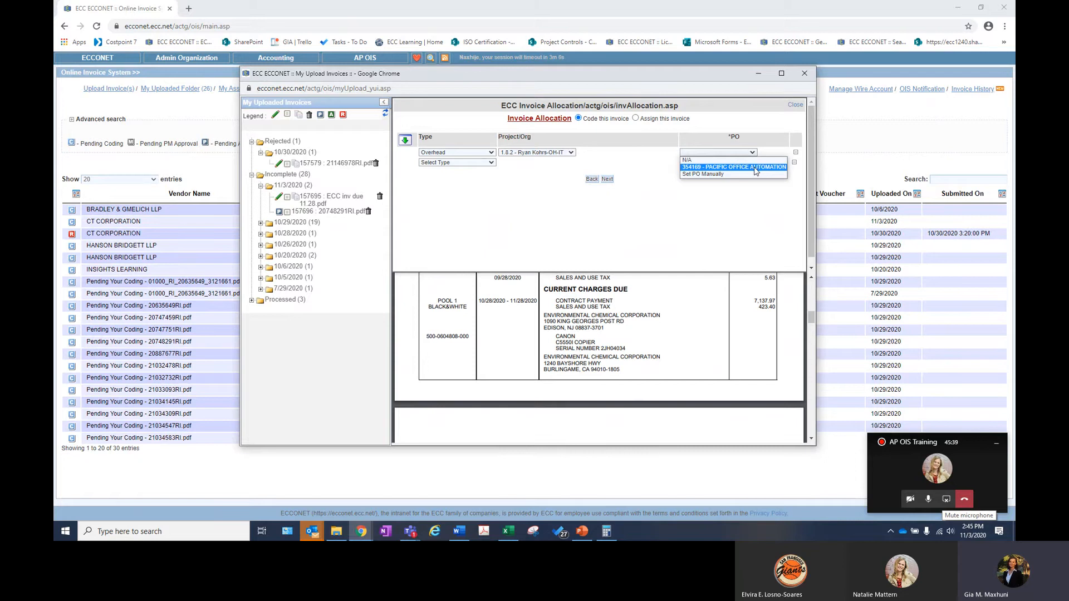
{"action": "left_click", "coordinate": [754, 168]}
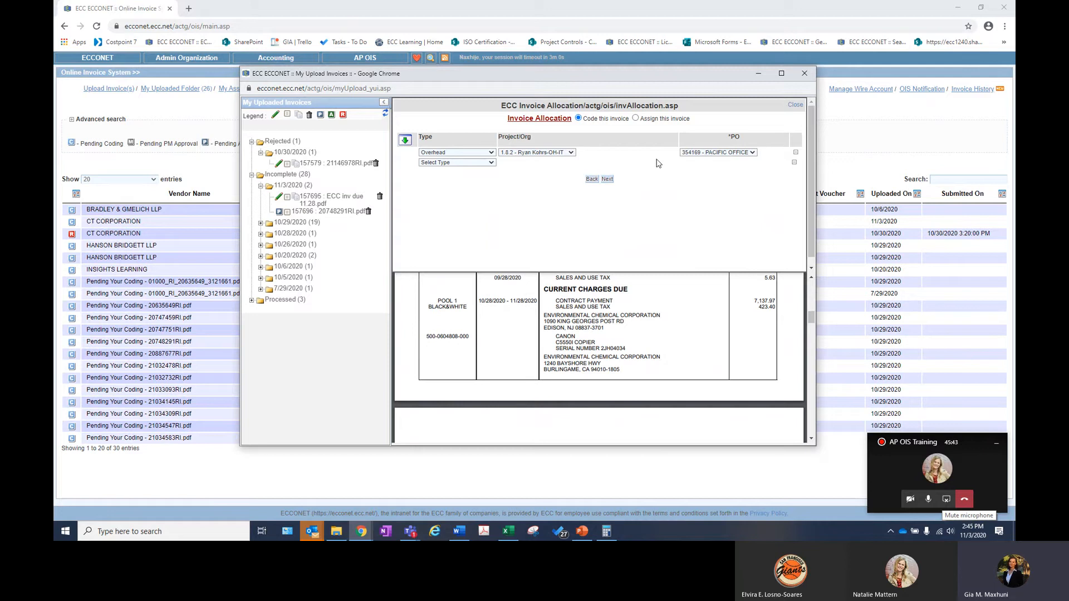
Set the second allocation line's type to Direct.
{"action": "left_click", "coordinate": [468, 165]}
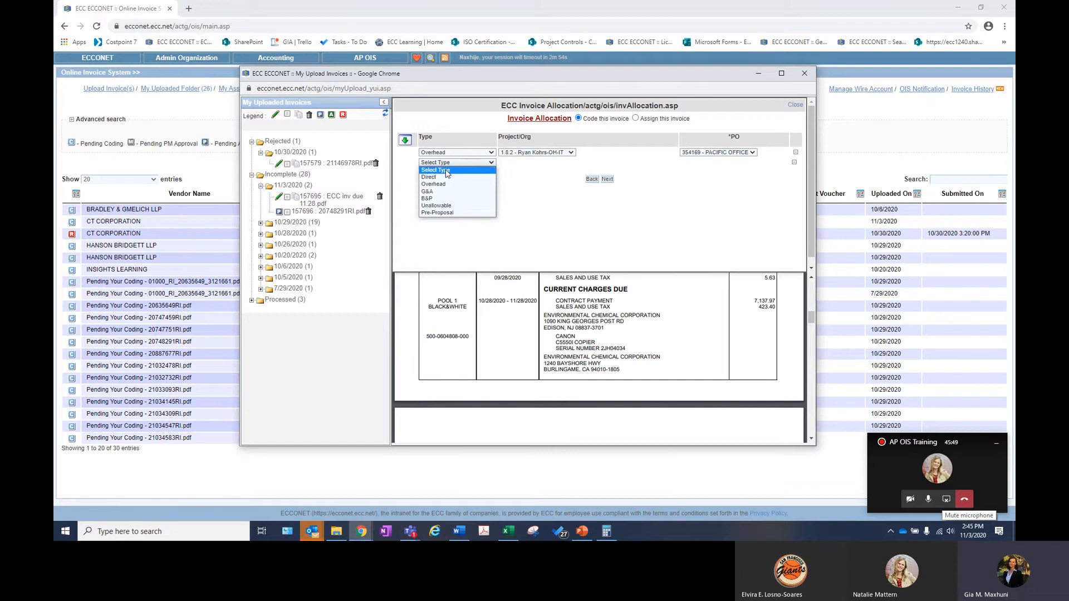
{"action": "left_click", "coordinate": [444, 177]}
{"action": "left_click", "coordinate": [533, 167]}
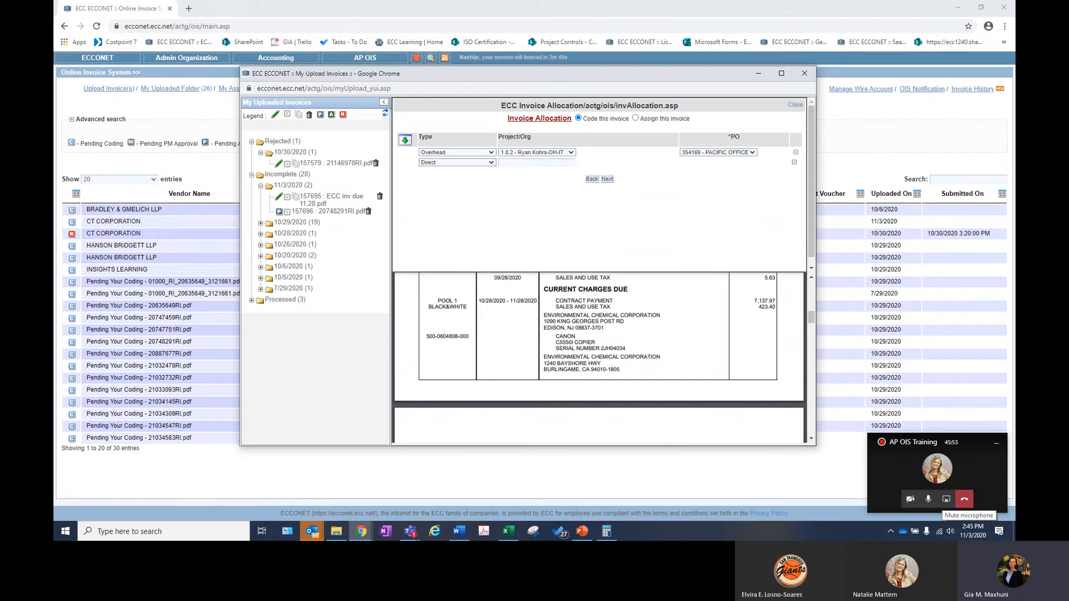
{"action": "left_click", "coordinate": [927, 500]}
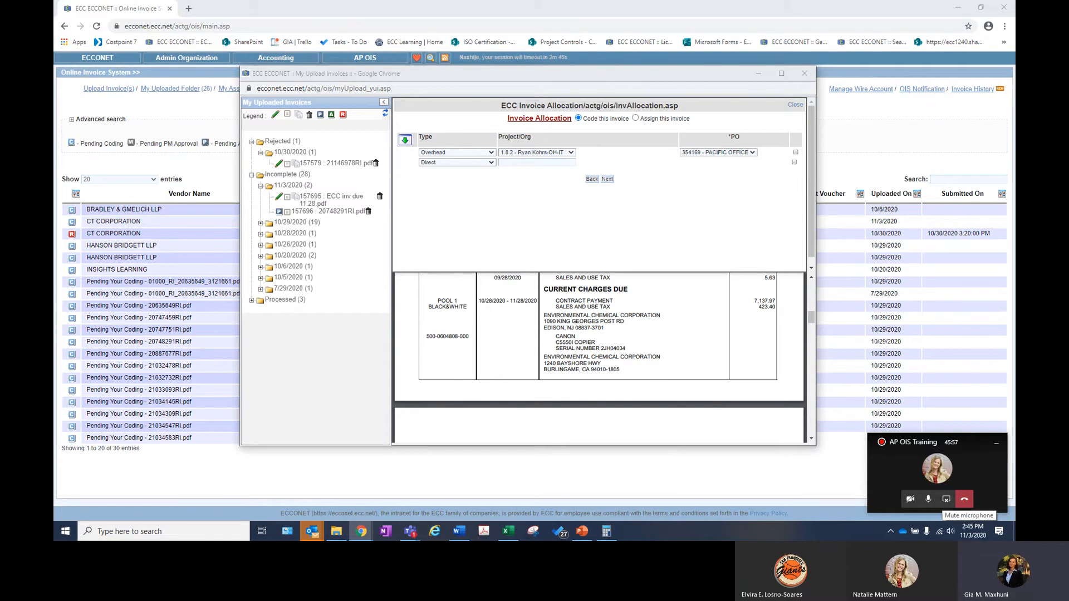
Reselect organization 1.8.2 (OH-IT) as the first allocation line's Project/Org.
{"action": "left_click", "coordinate": [521, 154]}
{"action": "left_click", "coordinate": [522, 161]}
{"action": "left_click", "coordinate": [524, 163]}
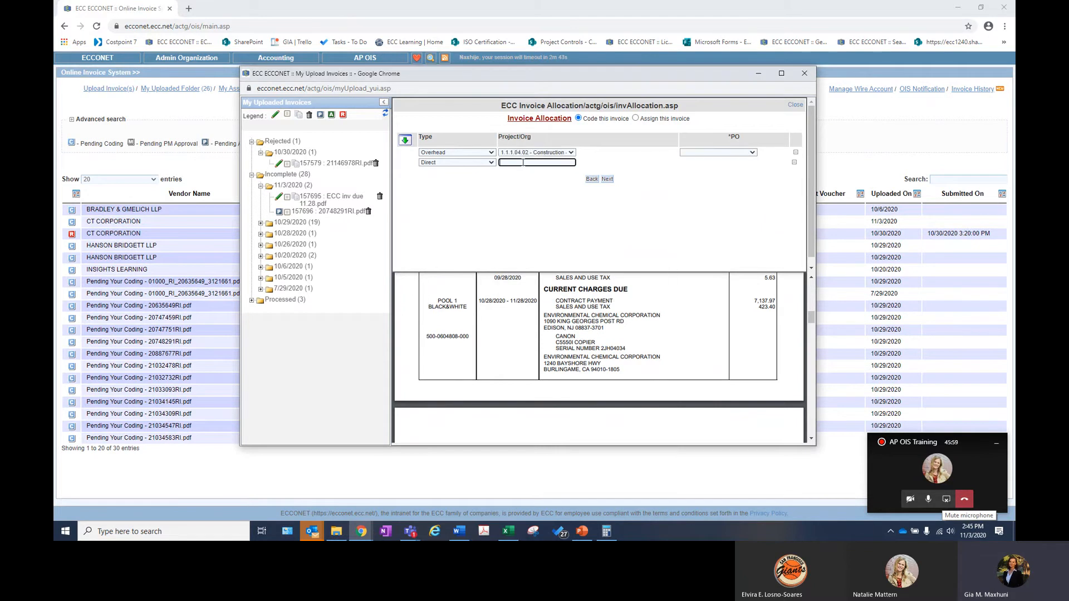
{"action": "left_click", "coordinate": [527, 163]}
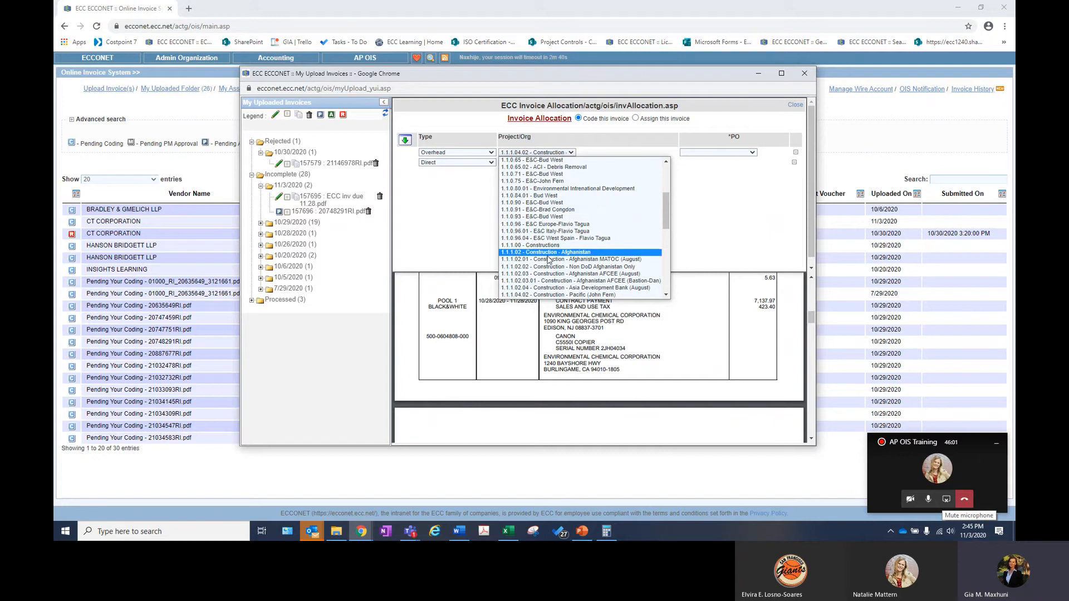
{"action": "scroll", "coordinate": [548, 260], "scroll_direction": "up", "scroll_amount": 5}
{"action": "scroll", "coordinate": [548, 259], "scroll_direction": "down", "scroll_amount": 10}
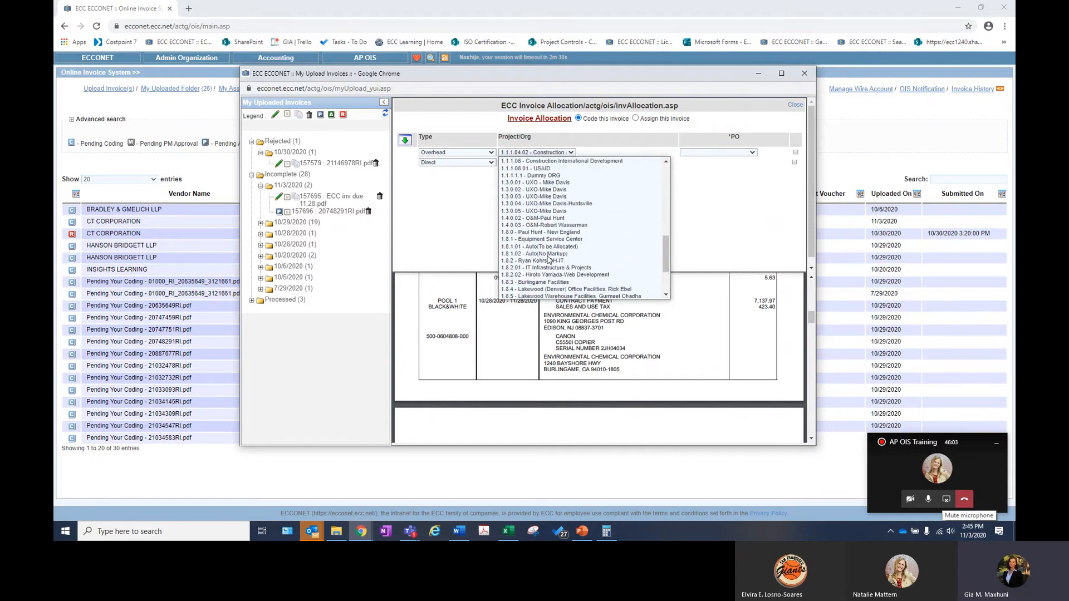
{"action": "scroll", "coordinate": [548, 260], "scroll_direction": "down", "scroll_amount": 4}
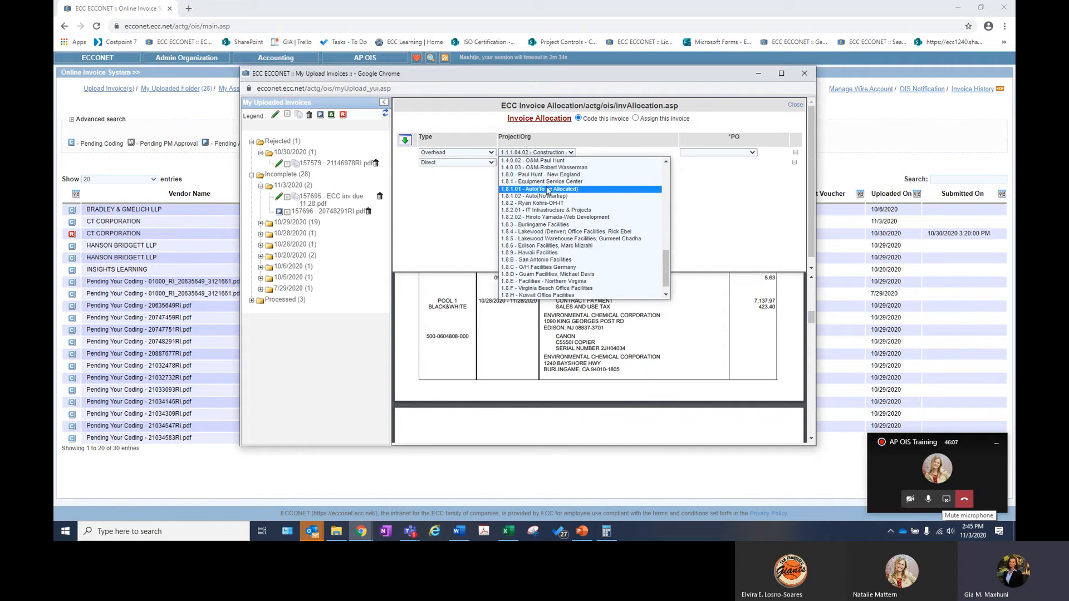
{"action": "left_click", "coordinate": [550, 204]}
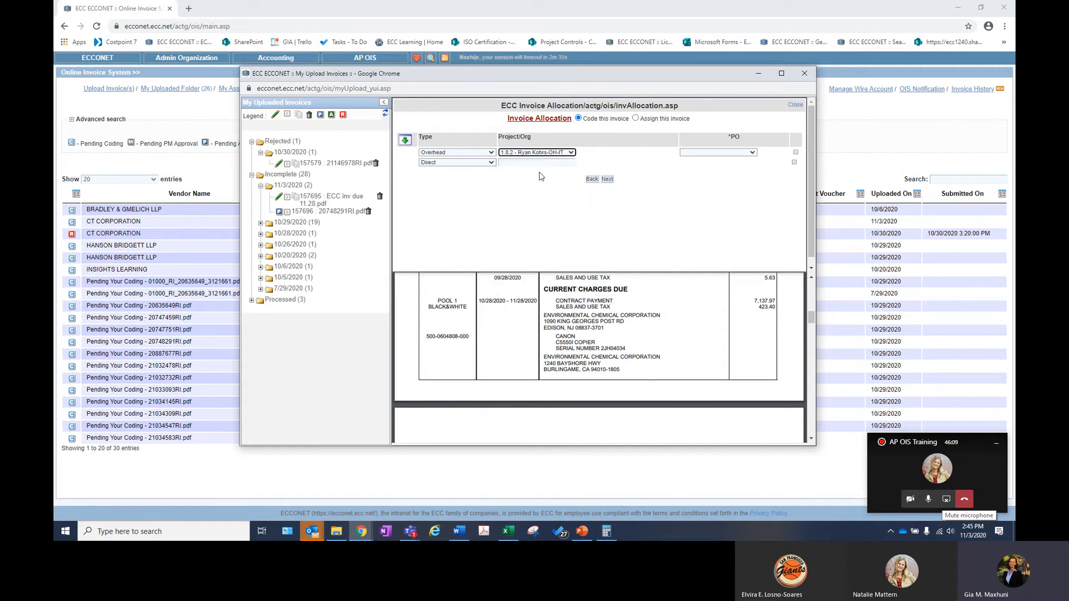
Assign project 5720.464 - Camp Lejeune Follow on Work to the Direct allocation line.
{"action": "left_click", "coordinate": [543, 163]}
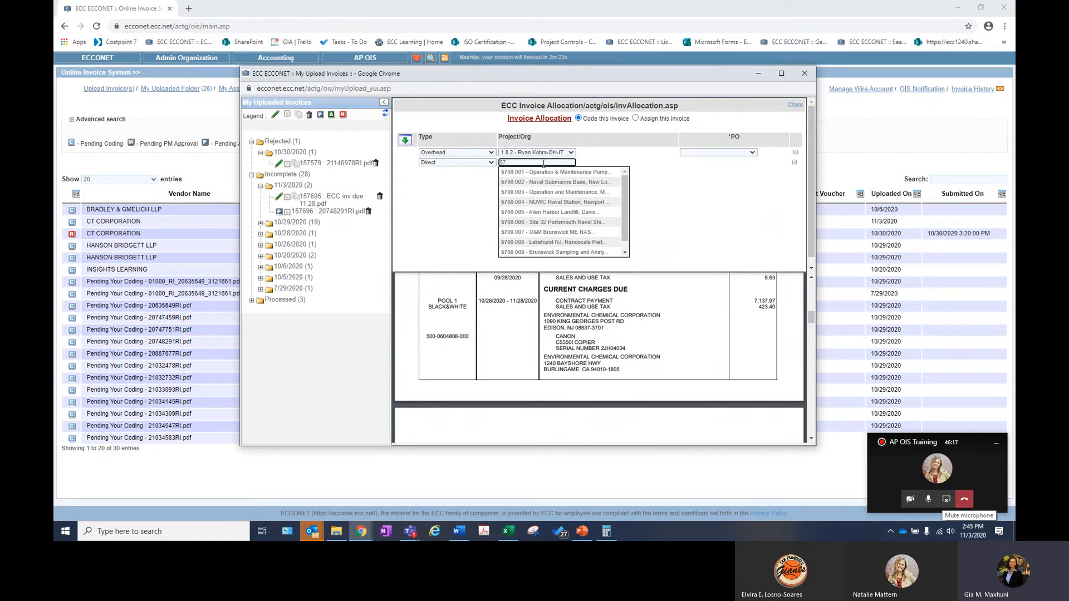
{"action": "type", "text": ".464"}
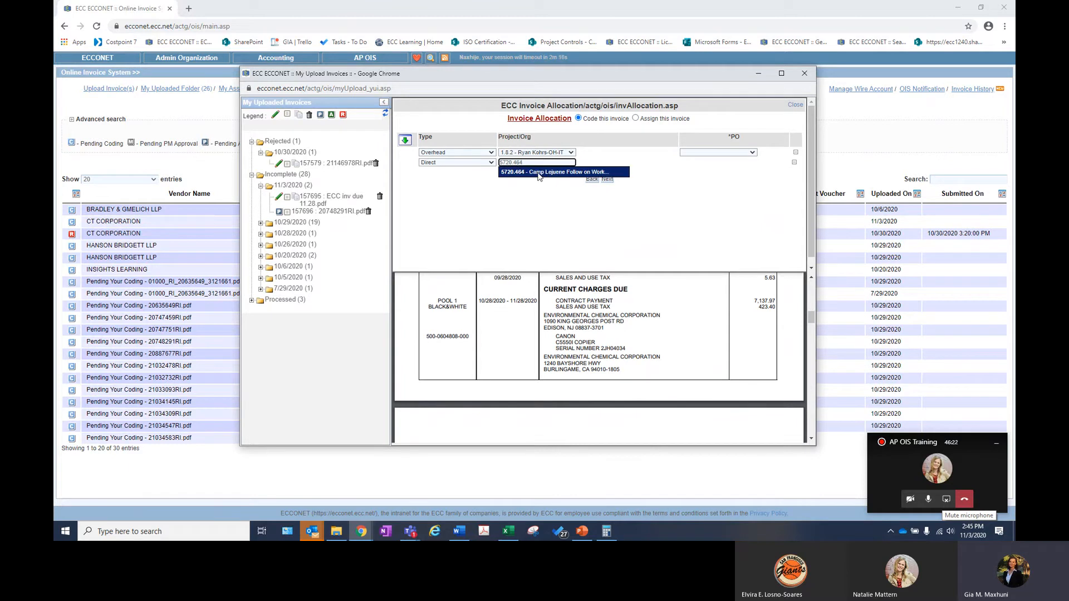
{"action": "left_click", "coordinate": [539, 173]}
Look through the invoice's pool charges and copier locations for the Camp Lejeune entry under Pool 3.
{"action": "scroll", "coordinate": [578, 342], "scroll_direction": "down", "scroll_amount": 1}
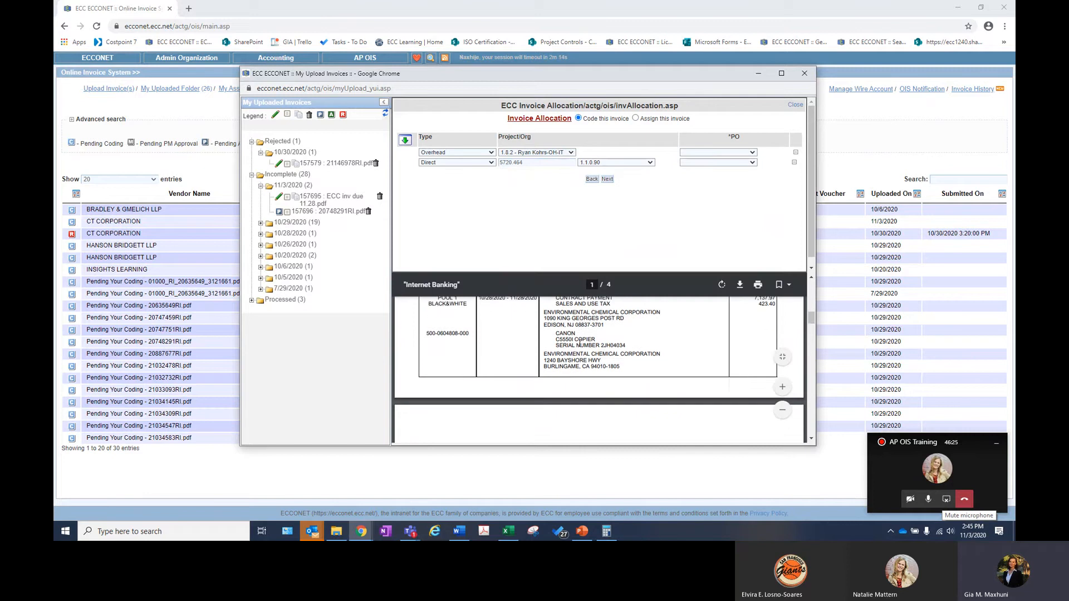
{"action": "scroll", "coordinate": [578, 342], "scroll_direction": "down", "scroll_amount": 10}
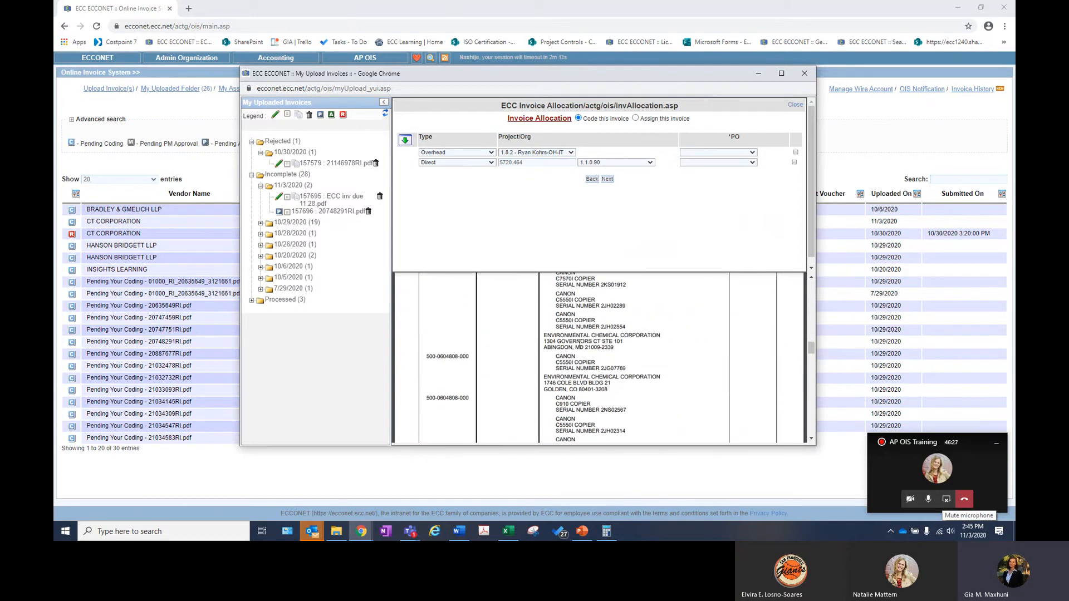
{"action": "scroll", "coordinate": [579, 343], "scroll_direction": "down", "scroll_amount": 2}
{"action": "scroll", "coordinate": [580, 344], "scroll_direction": "up", "scroll_amount": 2}
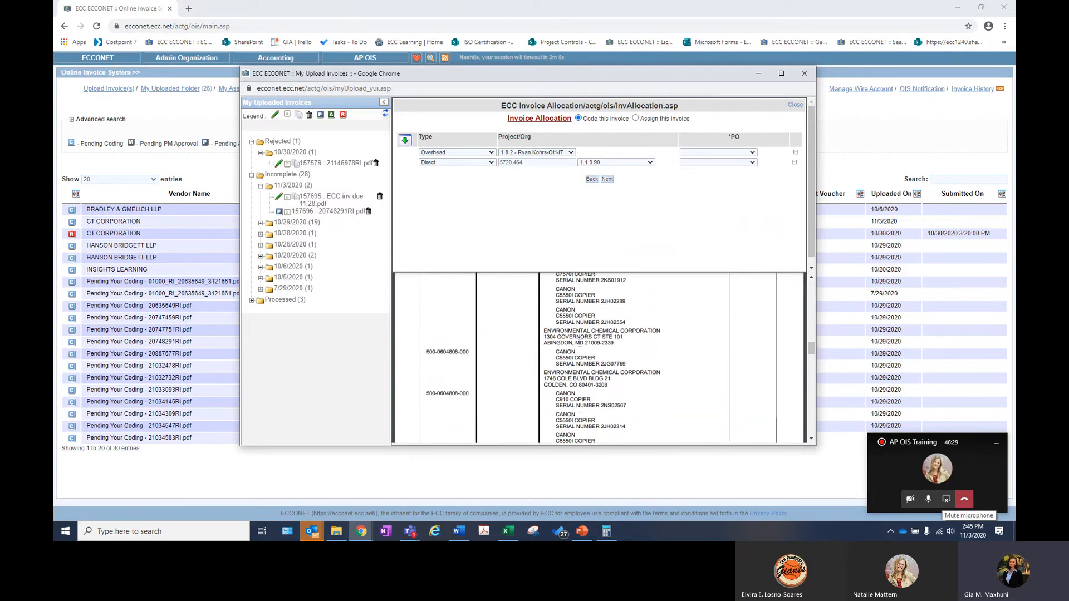
{"action": "scroll", "coordinate": [580, 344], "scroll_direction": "down", "scroll_amount": 8}
{"action": "scroll", "coordinate": [579, 344], "scroll_direction": "up", "scroll_amount": 2}
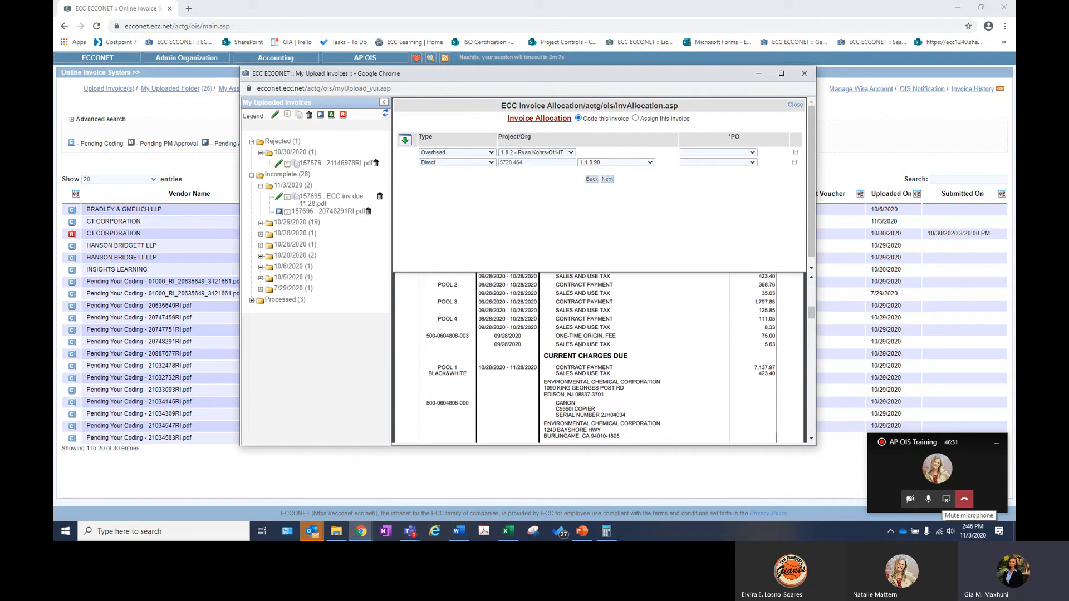
{"action": "scroll", "coordinate": [576, 412], "scroll_direction": "up", "scroll_amount": 1}
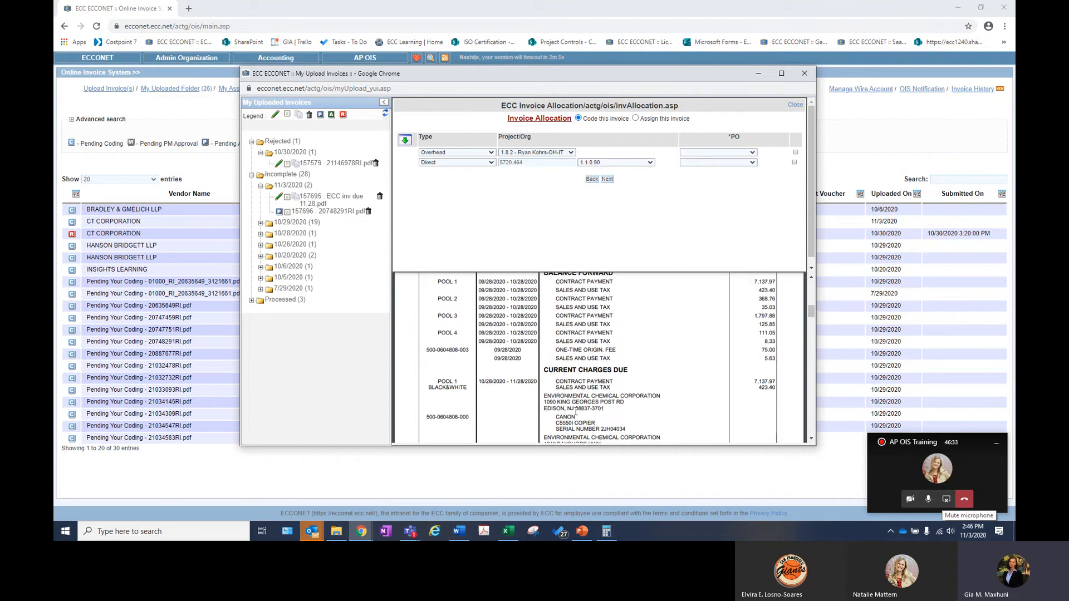
{"action": "scroll", "coordinate": [576, 412], "scroll_direction": "down", "scroll_amount": 5}
{"action": "scroll", "coordinate": [576, 411], "scroll_direction": "down", "scroll_amount": 15}
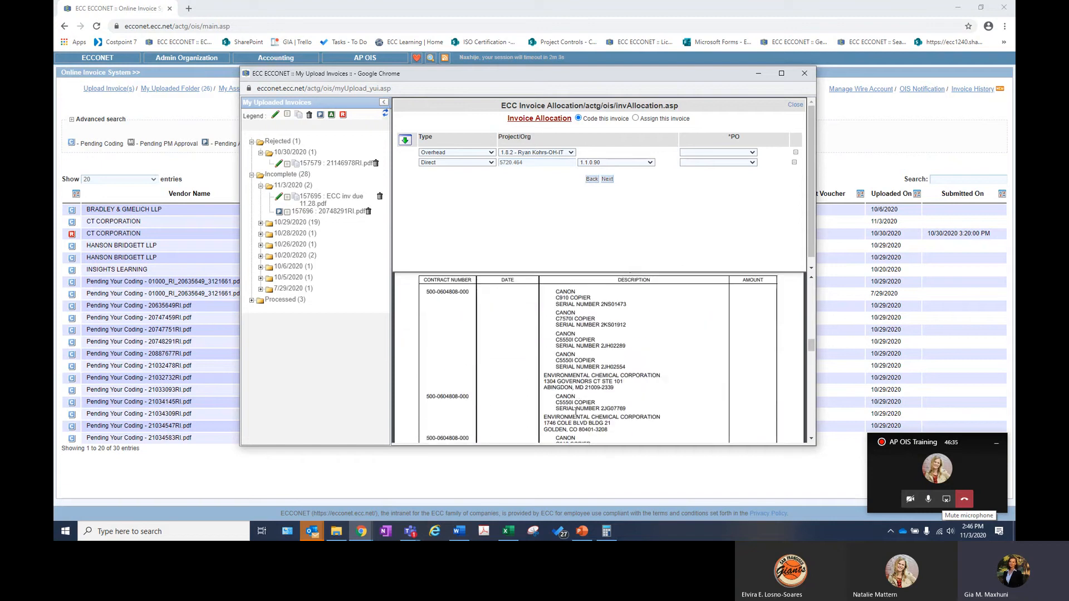
{"action": "scroll", "coordinate": [576, 411], "scroll_direction": "down", "scroll_amount": 8}
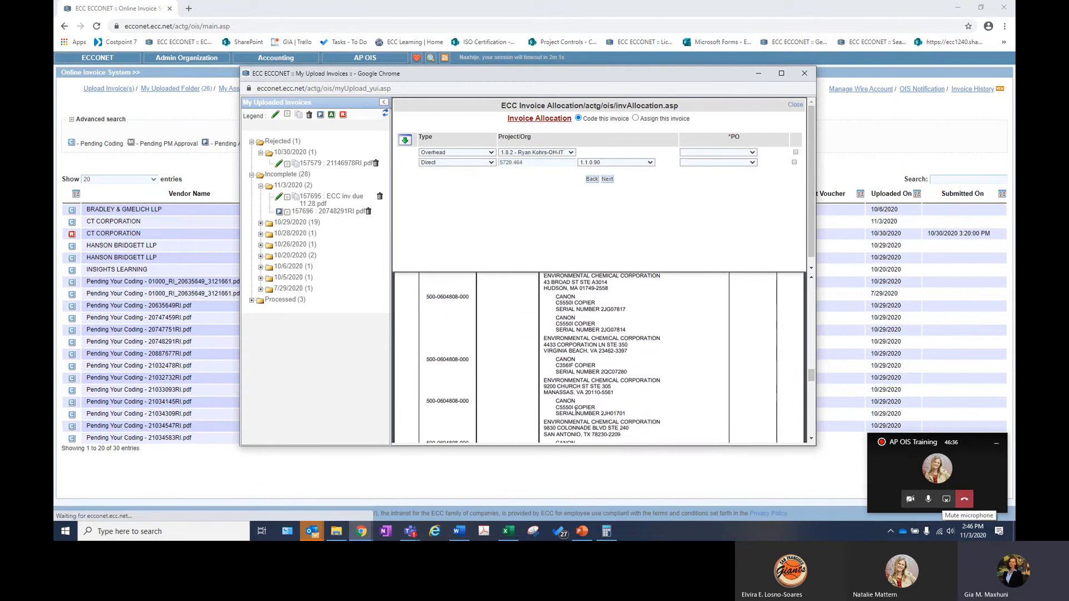
{"action": "scroll", "coordinate": [576, 411], "scroll_direction": "down", "scroll_amount": 3}
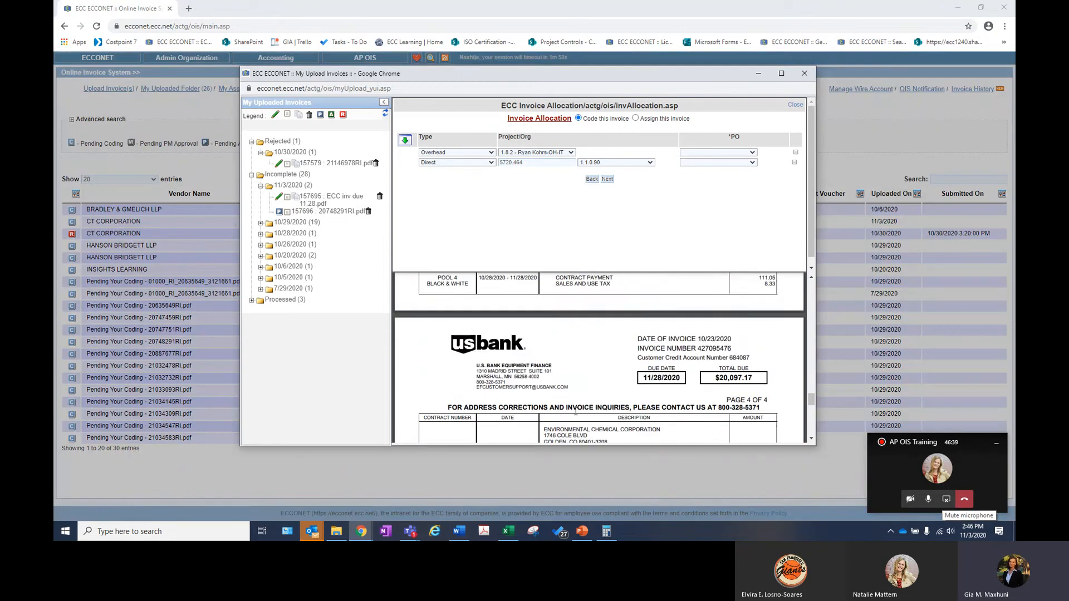
{"action": "scroll", "coordinate": [576, 411], "scroll_direction": "up", "scroll_amount": 4}
{"action": "scroll", "coordinate": [575, 411], "scroll_direction": "up", "scroll_amount": 3}
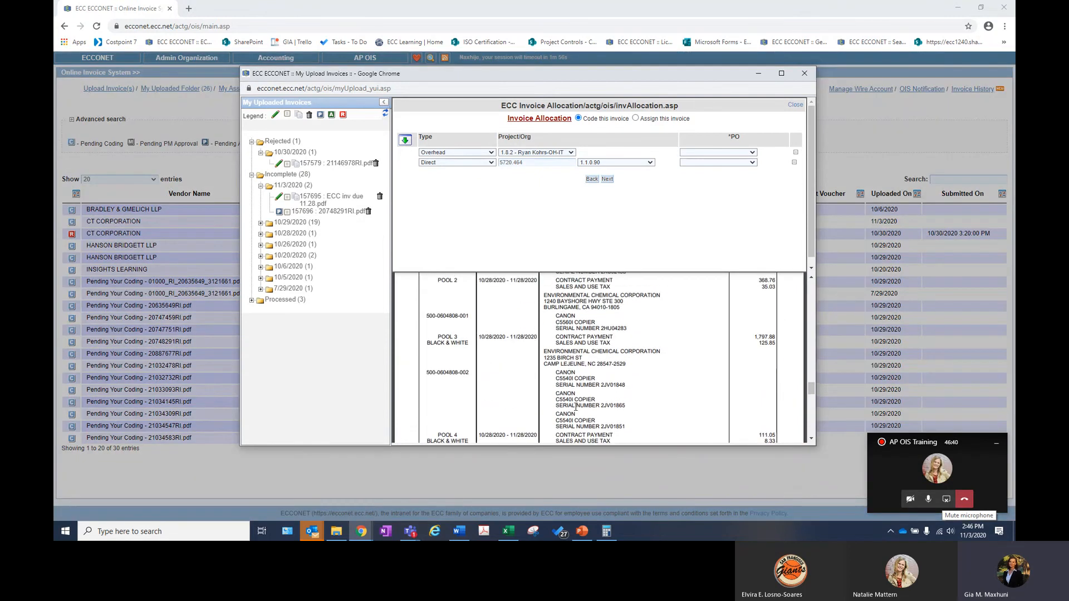
{"action": "left_click_drag", "start_coordinate": [566, 363], "coordinate": [638, 368]}
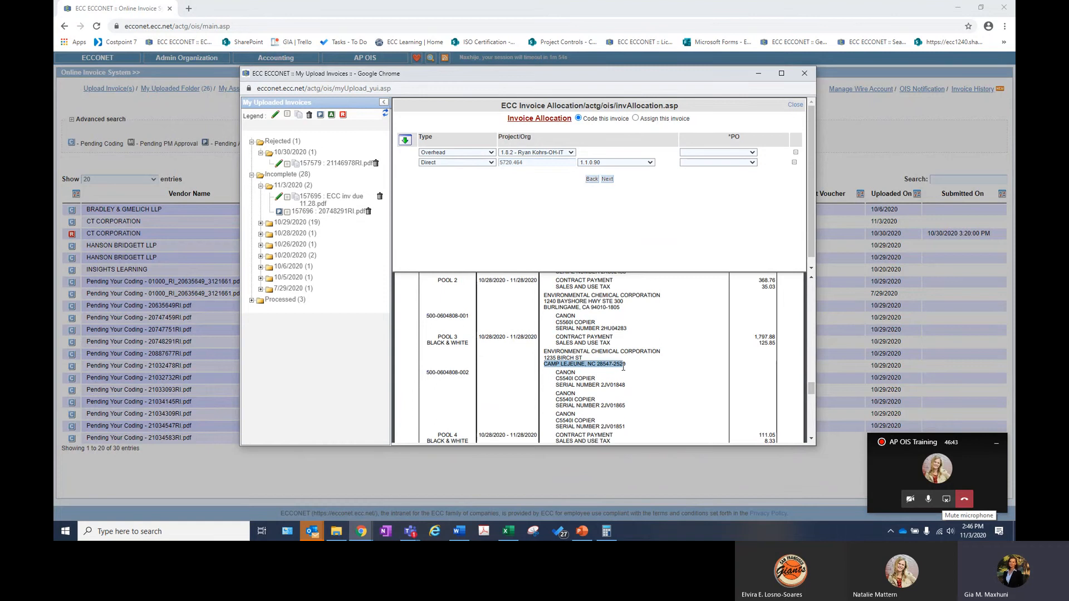
{"action": "left_click", "coordinate": [638, 367]}
Select the Pacific Office Automation purchase order for both the Overhead and the Direct allocation lines.
{"action": "left_click", "coordinate": [722, 153]}
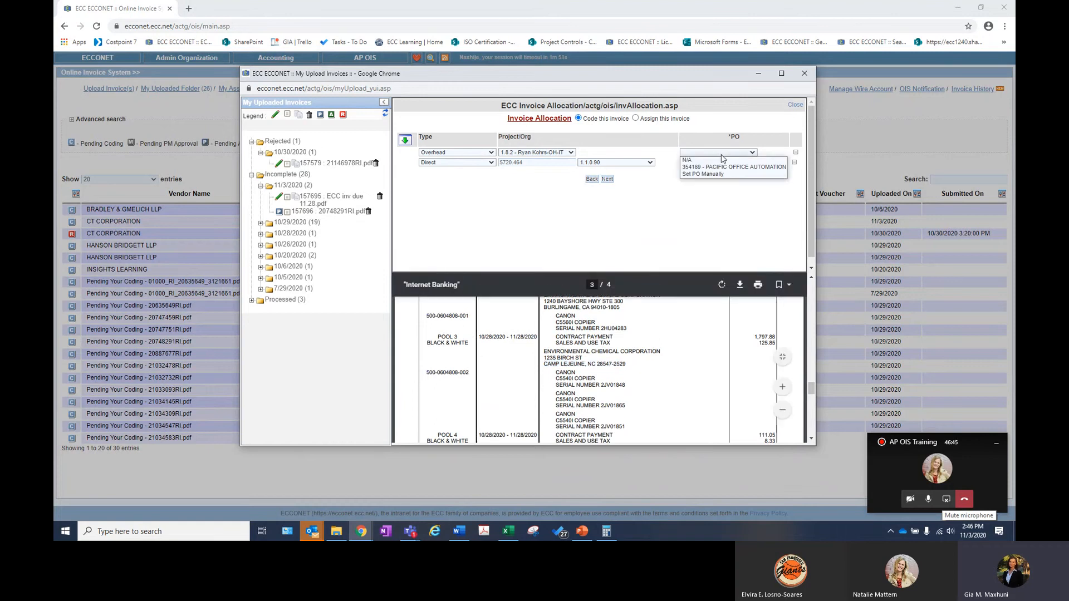
{"action": "left_click", "coordinate": [709, 153]}
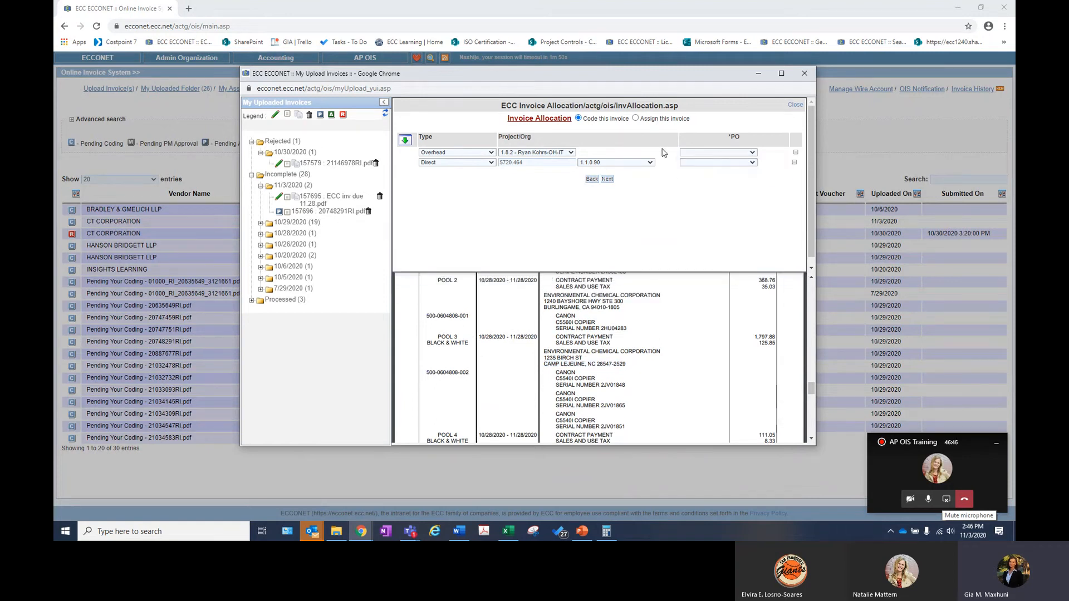
{"action": "left_click", "coordinate": [709, 153]}
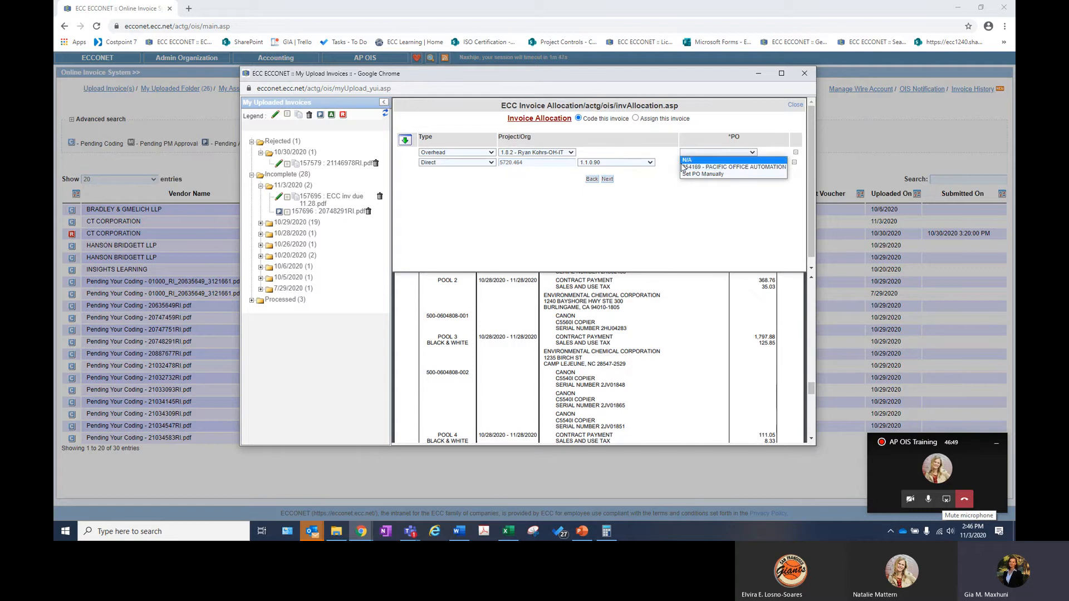
{"action": "left_click", "coordinate": [699, 168]}
{"action": "left_click", "coordinate": [711, 163]}
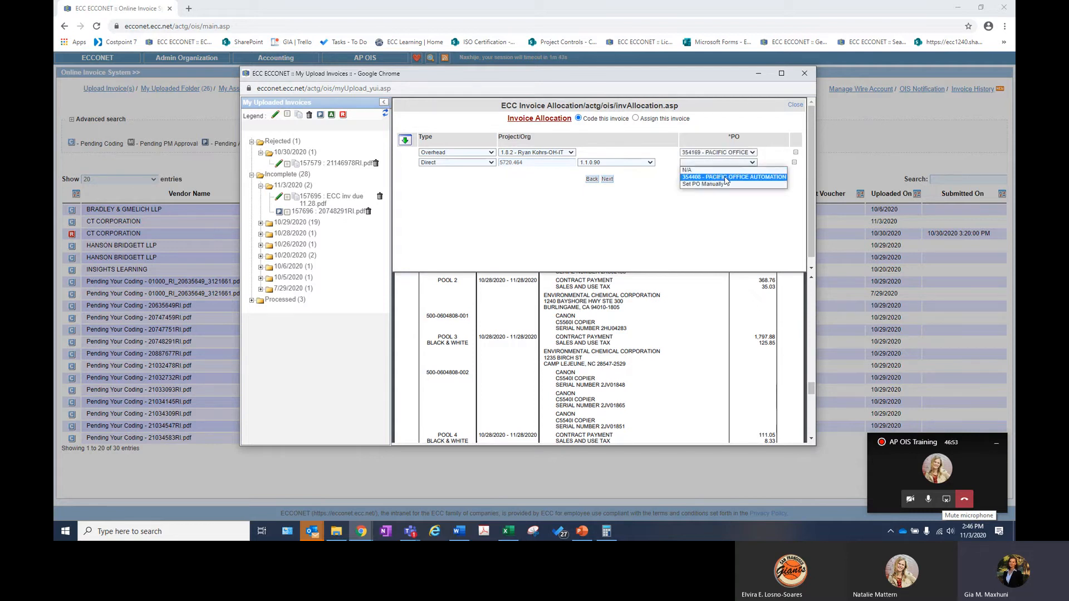
{"action": "left_click", "coordinate": [726, 177]}
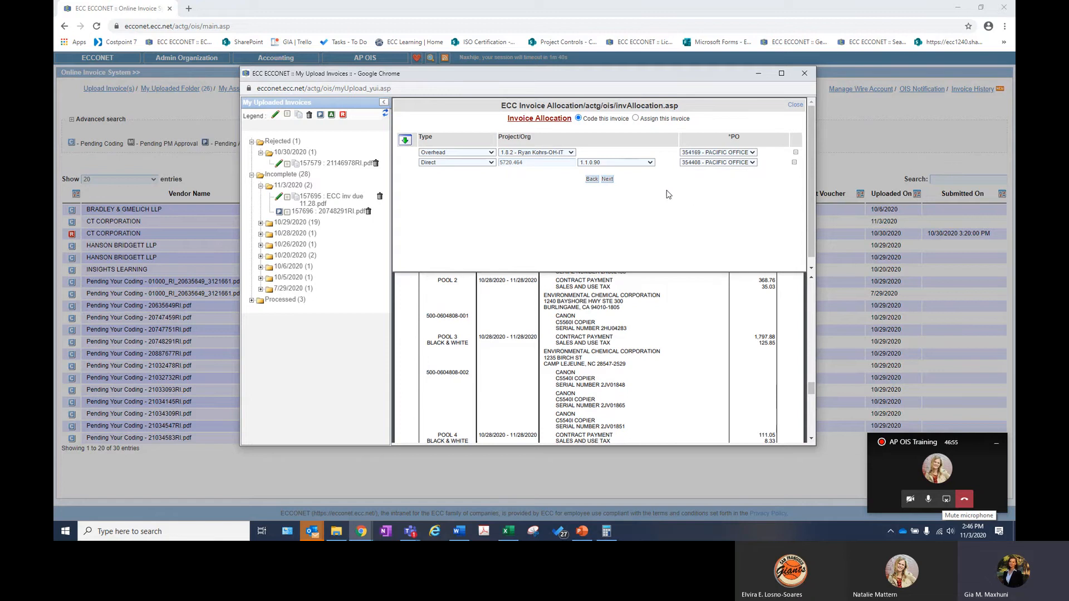
Continue to the account and amount entry for the two allocation lines and check the PO Detail section.
{"action": "left_click", "coordinate": [607, 180]}
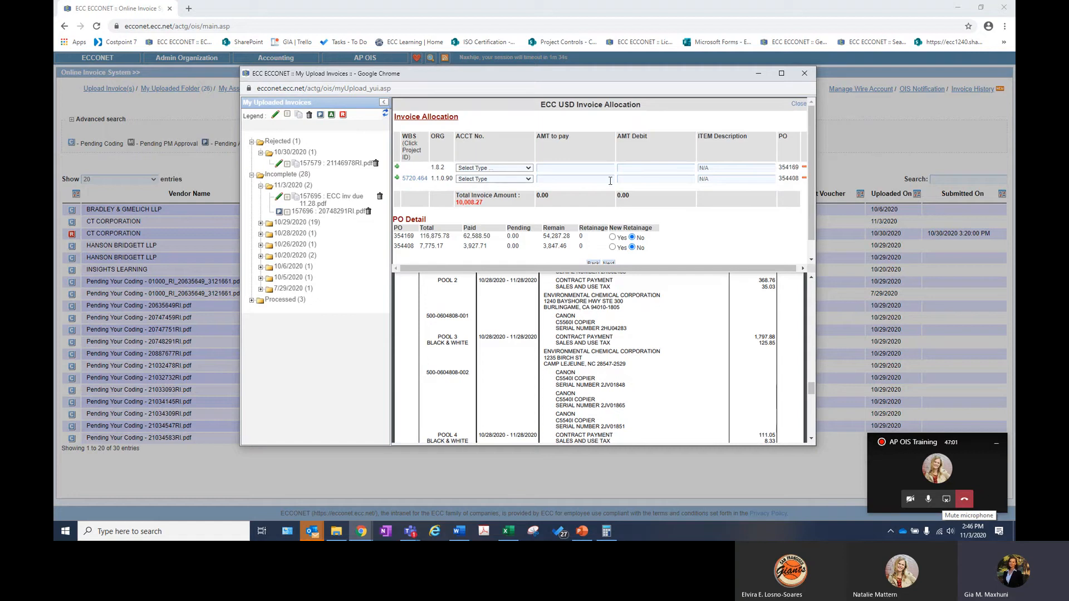
{"action": "scroll", "coordinate": [558, 177], "scroll_direction": "down", "scroll_amount": 1}
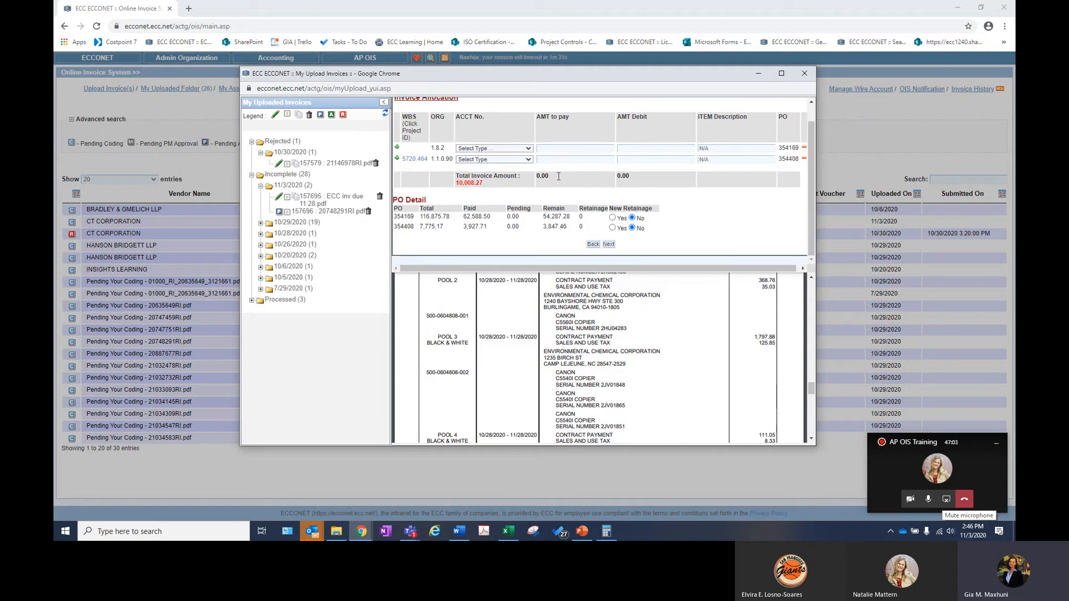
{"action": "scroll", "coordinate": [570, 195], "scroll_direction": "up", "scroll_amount": 2}
{"action": "scroll", "coordinate": [570, 195], "scroll_direction": "down", "scroll_amount": 2}
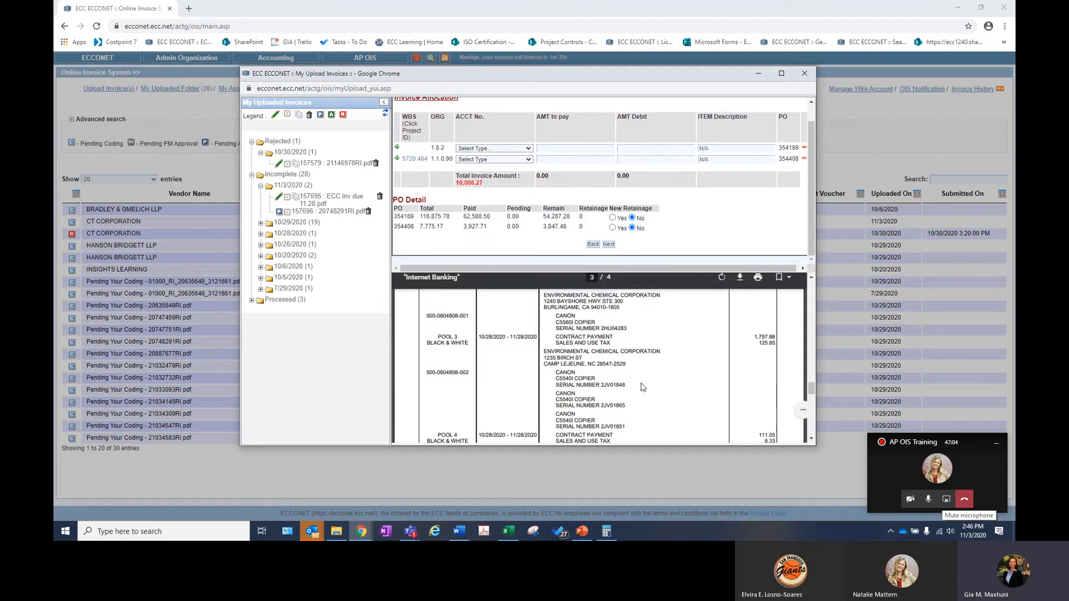
Review the pool charges and copier locations on invoice pages 3 and 4, and bring up the Calculator with the pool total.
{"action": "scroll", "coordinate": [693, 363], "scroll_direction": "down", "scroll_amount": 10}
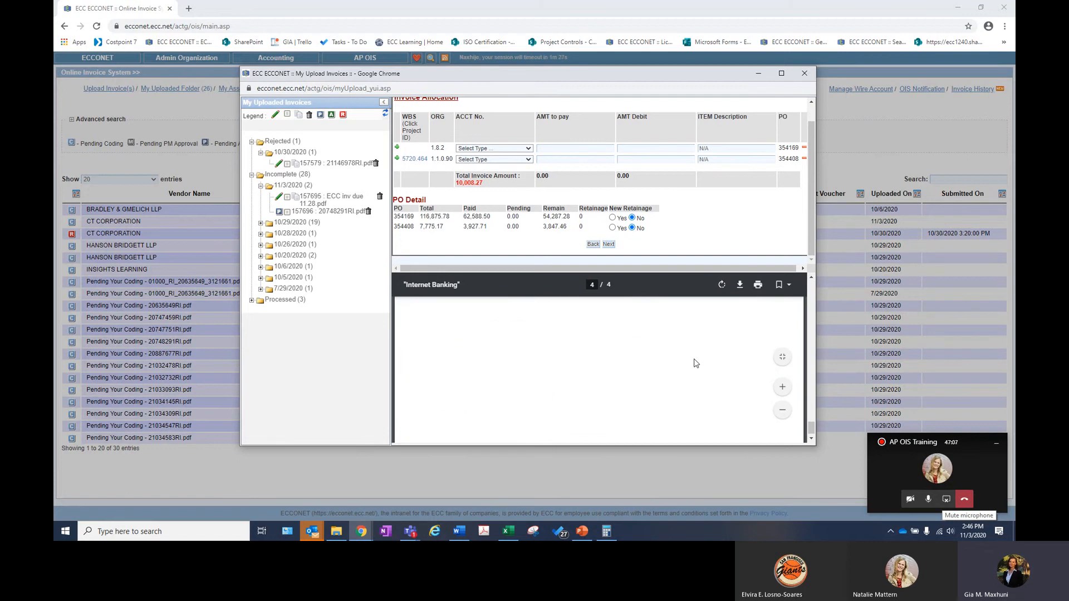
{"action": "scroll", "coordinate": [696, 364], "scroll_direction": "up", "scroll_amount": 13}
{"action": "scroll", "coordinate": [696, 364], "scroll_direction": "down", "scroll_amount": 4}
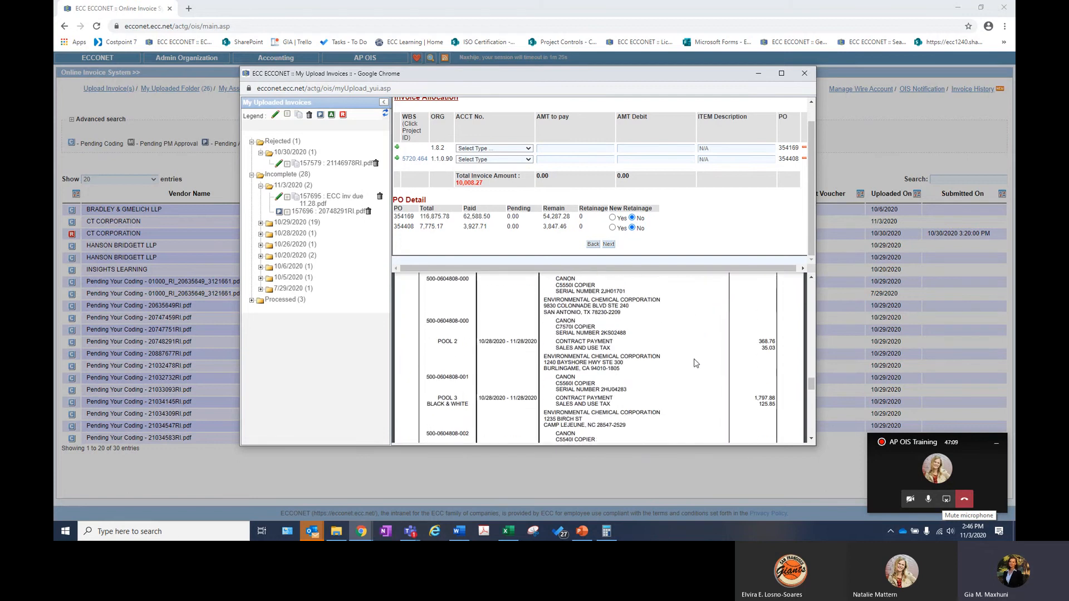
{"action": "scroll", "coordinate": [694, 363], "scroll_direction": "down", "scroll_amount": 6}
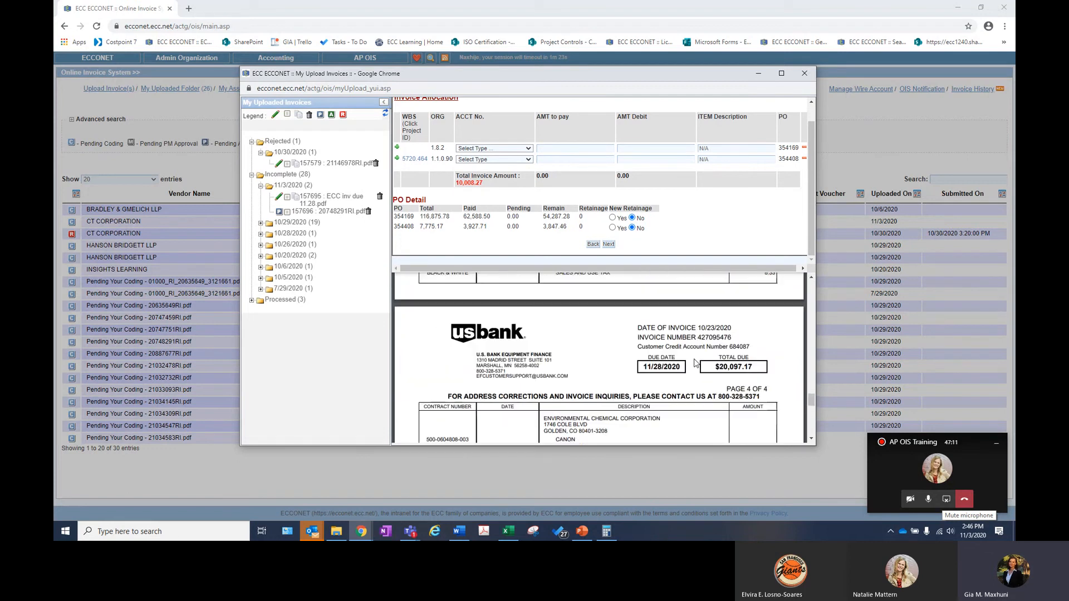
{"action": "scroll", "coordinate": [695, 363], "scroll_direction": "down", "scroll_amount": 5}
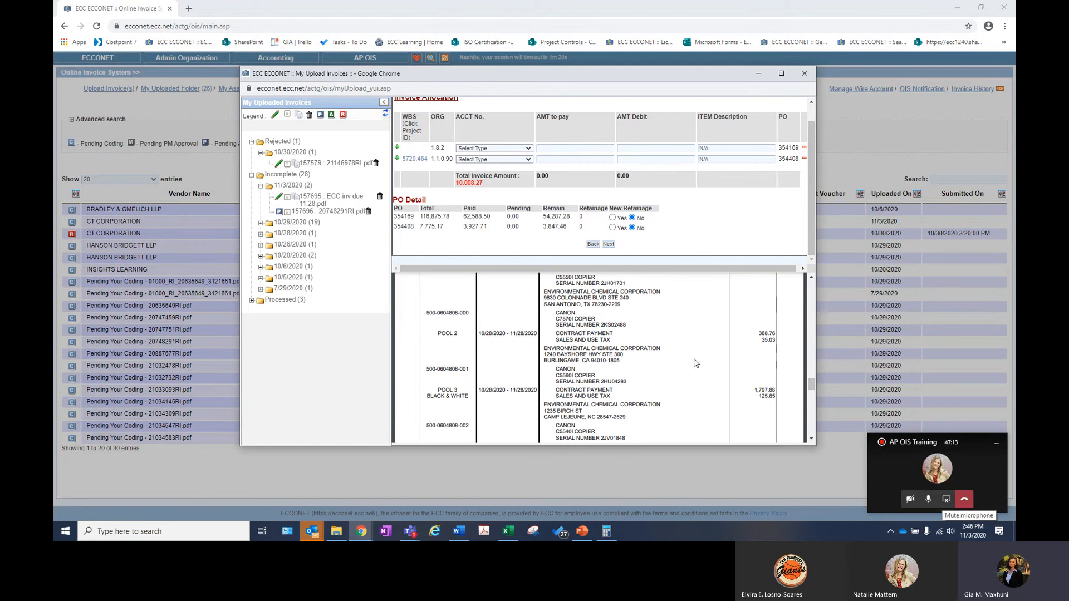
{"action": "scroll", "coordinate": [695, 363], "scroll_direction": "down", "scroll_amount": 1}
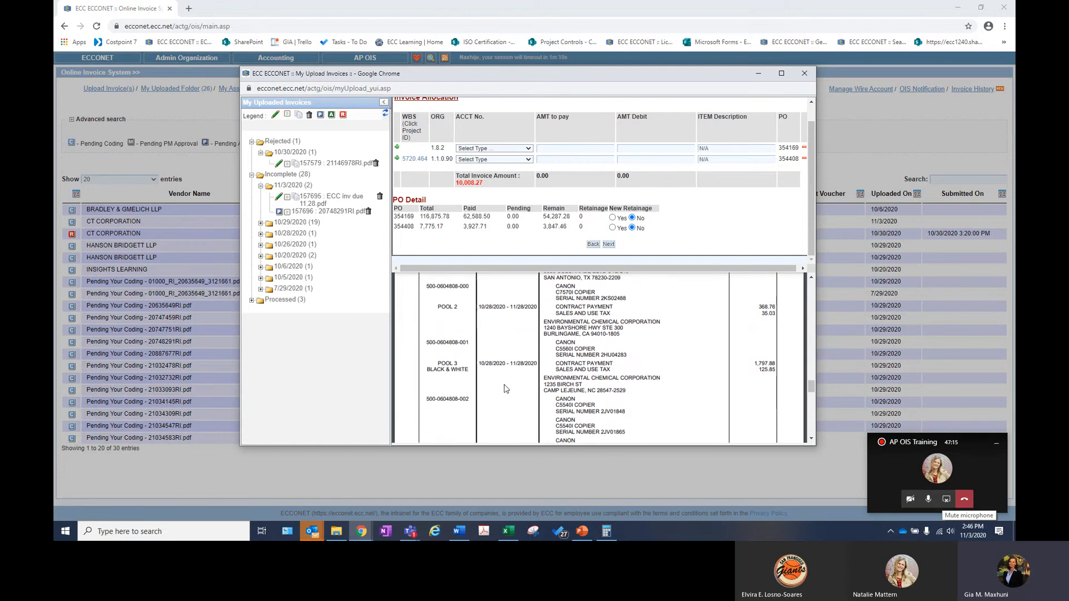
{"action": "left_click", "coordinate": [606, 531]}
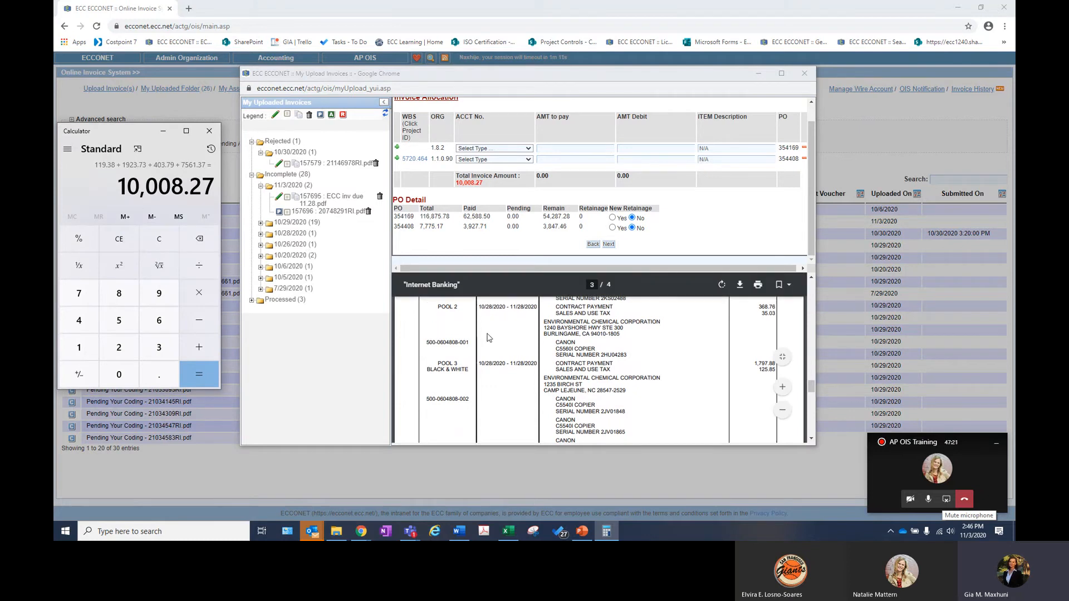
{"action": "scroll", "coordinate": [488, 338], "scroll_direction": "down", "scroll_amount": 1}
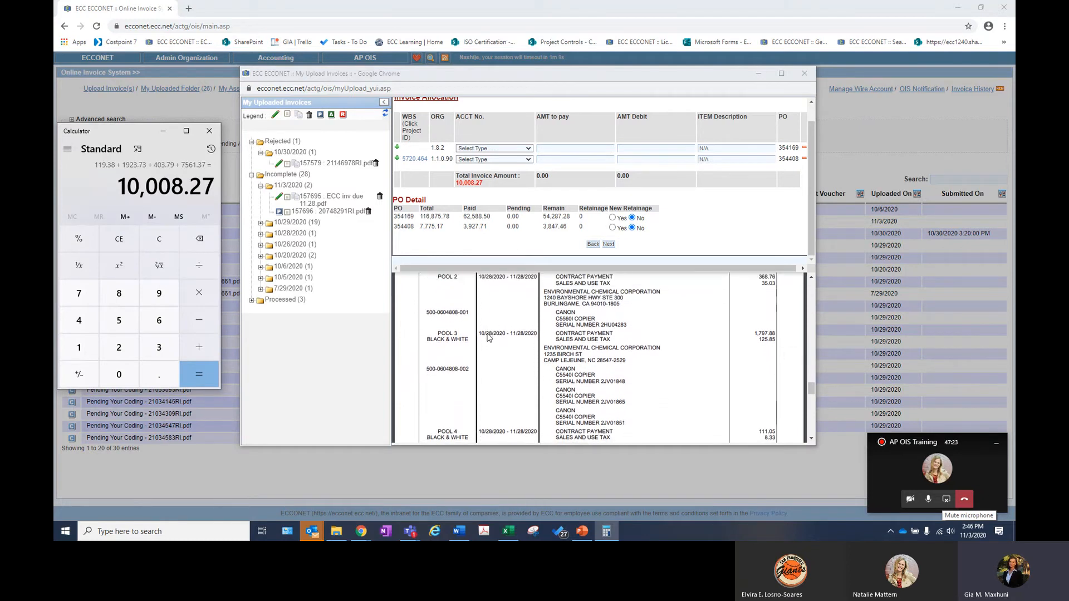
{"action": "scroll", "coordinate": [488, 338], "scroll_direction": "up", "scroll_amount": 1}
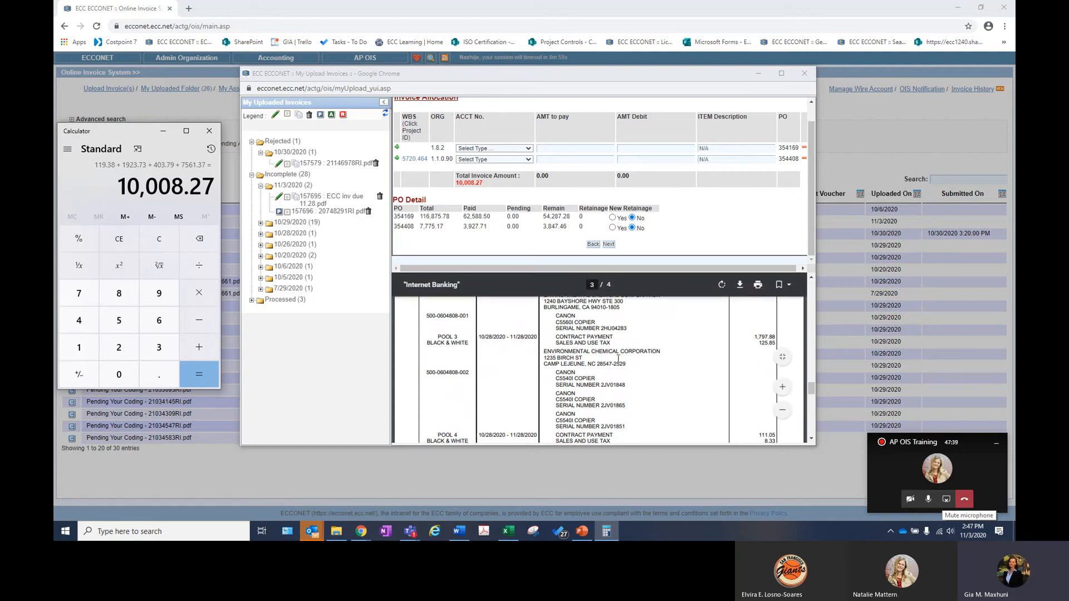
{"action": "scroll", "coordinate": [618, 359], "scroll_direction": "up", "scroll_amount": 1}
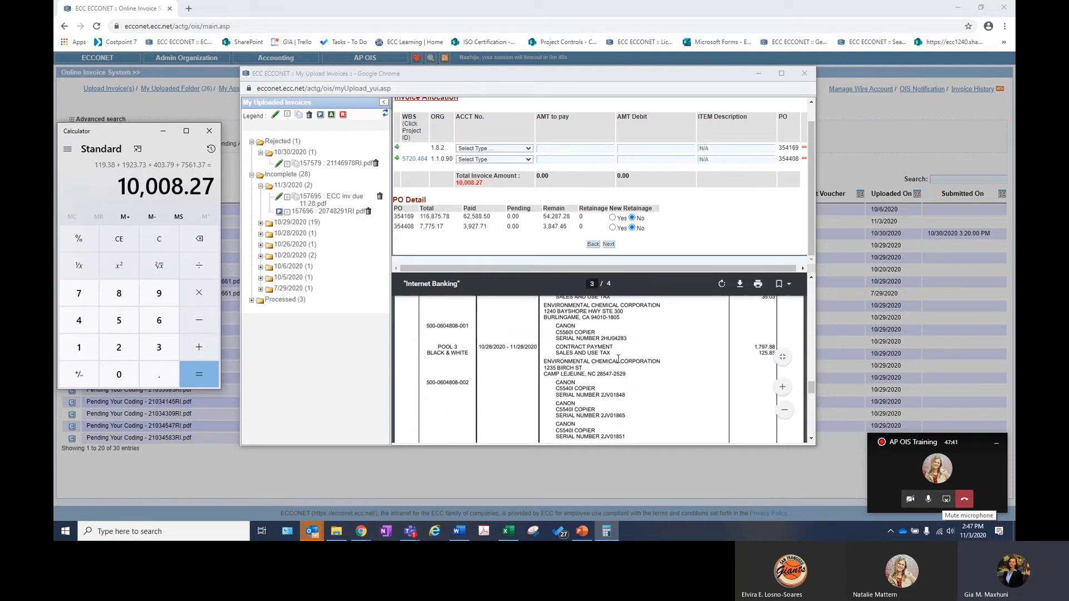
{"action": "scroll", "coordinate": [618, 359], "scroll_direction": "down", "scroll_amount": 1}
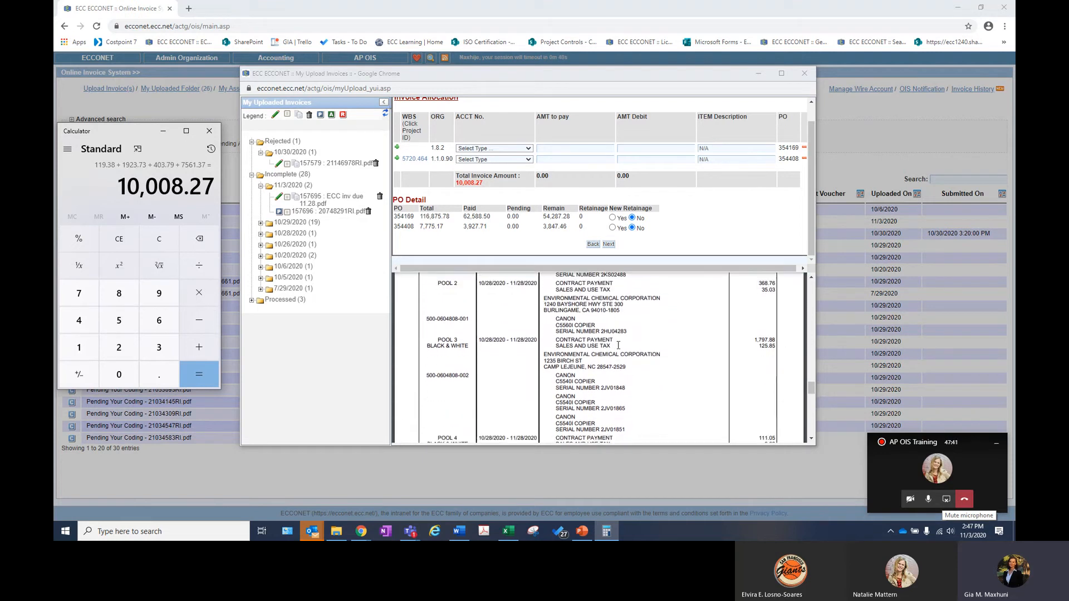
Set the account of the overhead line for organization 1.8.2 to type Equipment, 6-1-5-9-3 OH-Lease-Equipment.
{"action": "left_click", "coordinate": [501, 154]}
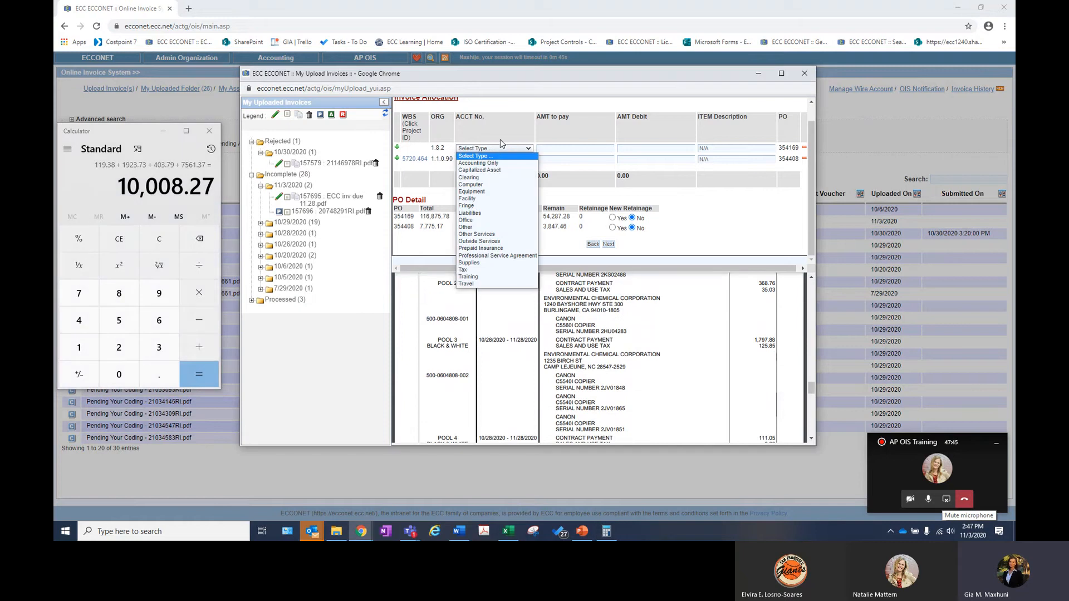
{"action": "left_click", "coordinate": [501, 143]}
{"action": "scroll", "coordinate": [484, 140], "scroll_direction": "up", "scroll_amount": 1}
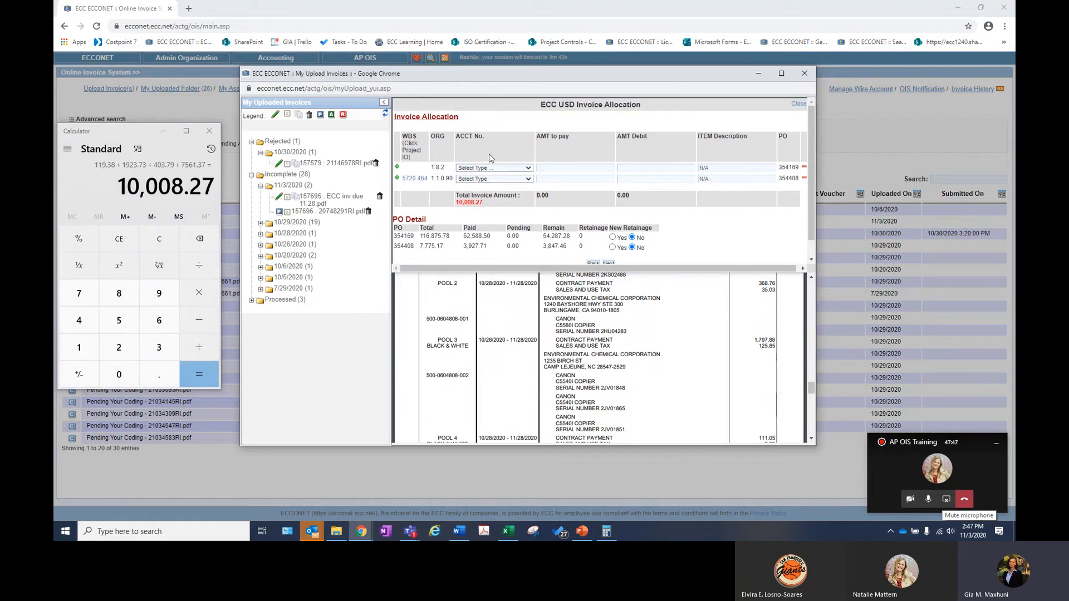
{"action": "left_click", "coordinate": [488, 168]}
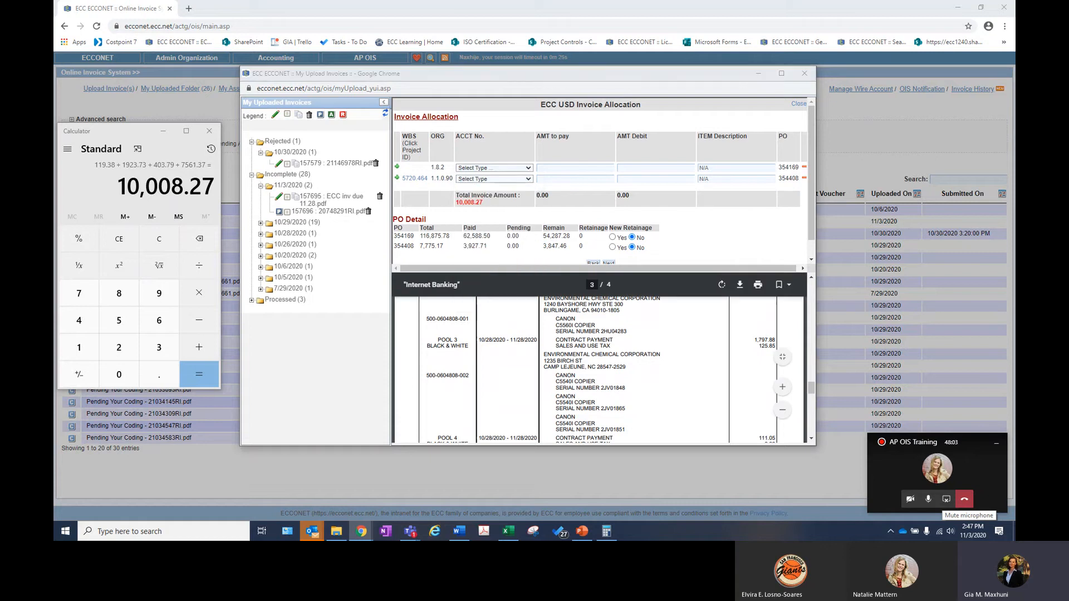
{"action": "left_click", "coordinate": [501, 167]}
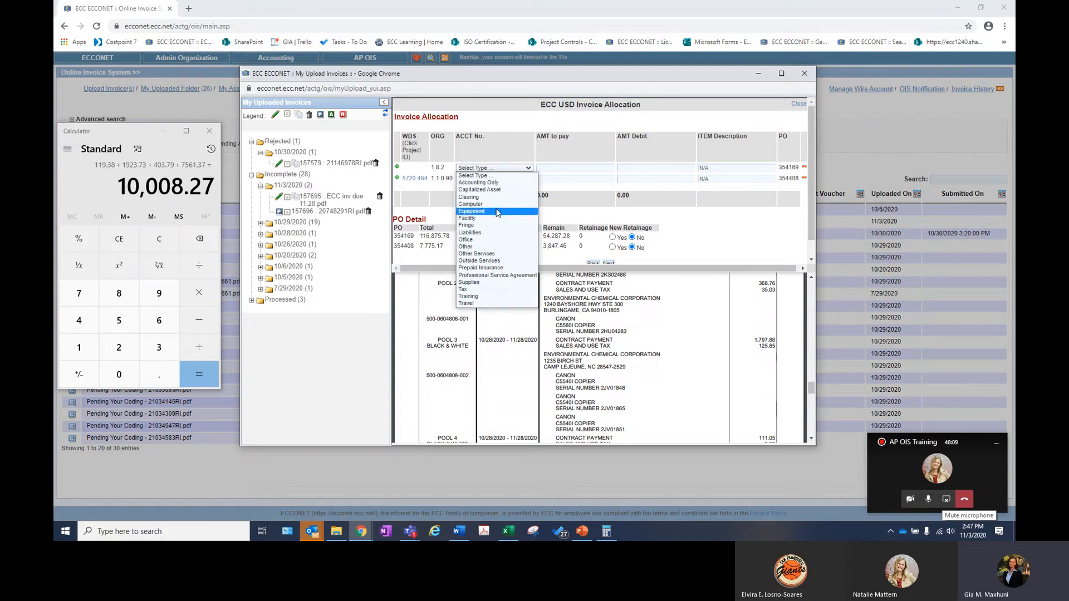
{"action": "left_click", "coordinate": [495, 211]}
{"action": "left_click", "coordinate": [503, 176]}
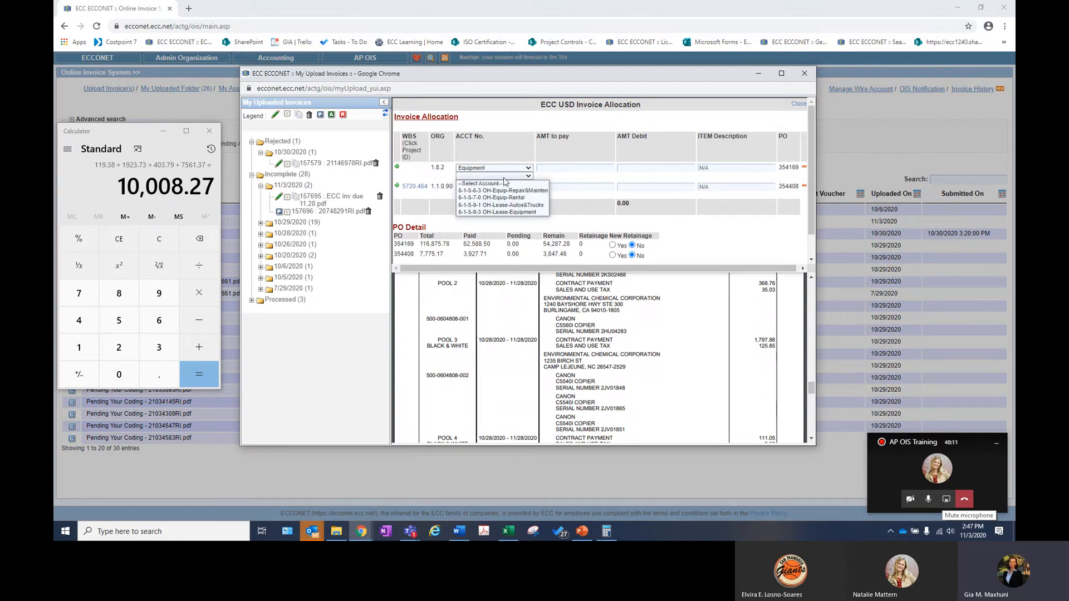
{"action": "left_click", "coordinate": [520, 213]}
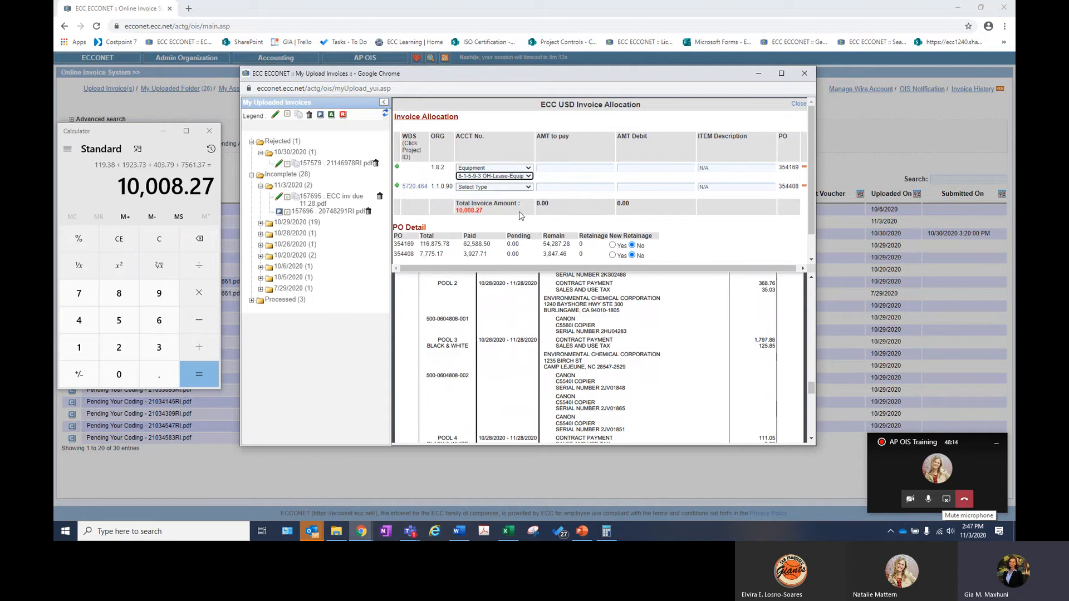
{"action": "left_click", "coordinate": [587, 167]}
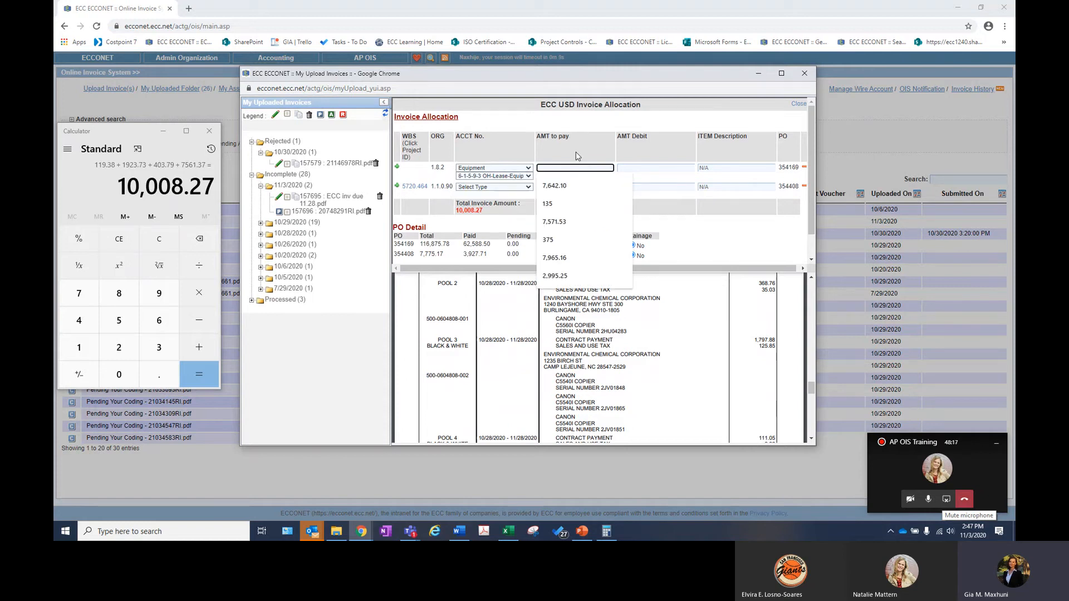
{"action": "left_click", "coordinate": [577, 156]}
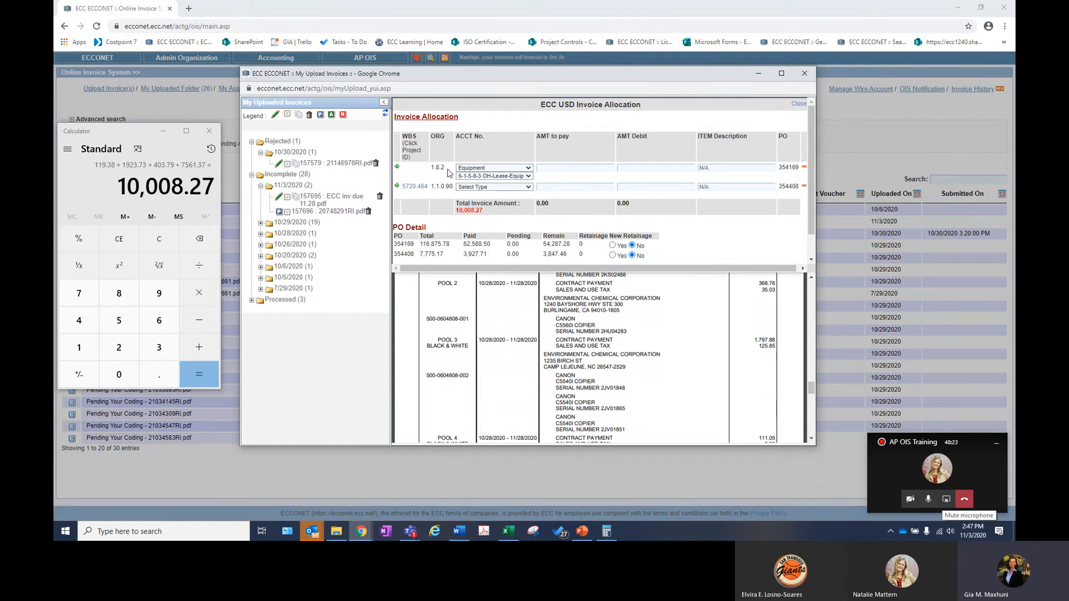
{"action": "left_click_drag", "start_coordinate": [448, 169], "coordinate": [432, 170]}
{"action": "left_click", "coordinate": [449, 170]}
Try the Equipment account type on the project 5720.464 line and look through its accounts.
{"action": "left_click", "coordinate": [515, 187]}
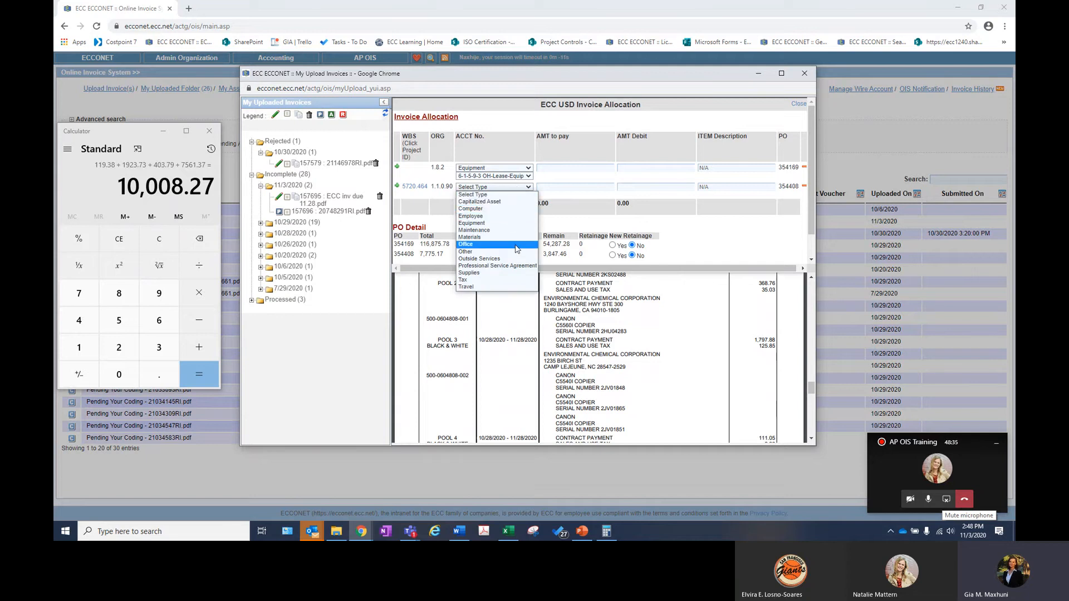
{"action": "left_click", "coordinate": [516, 223]}
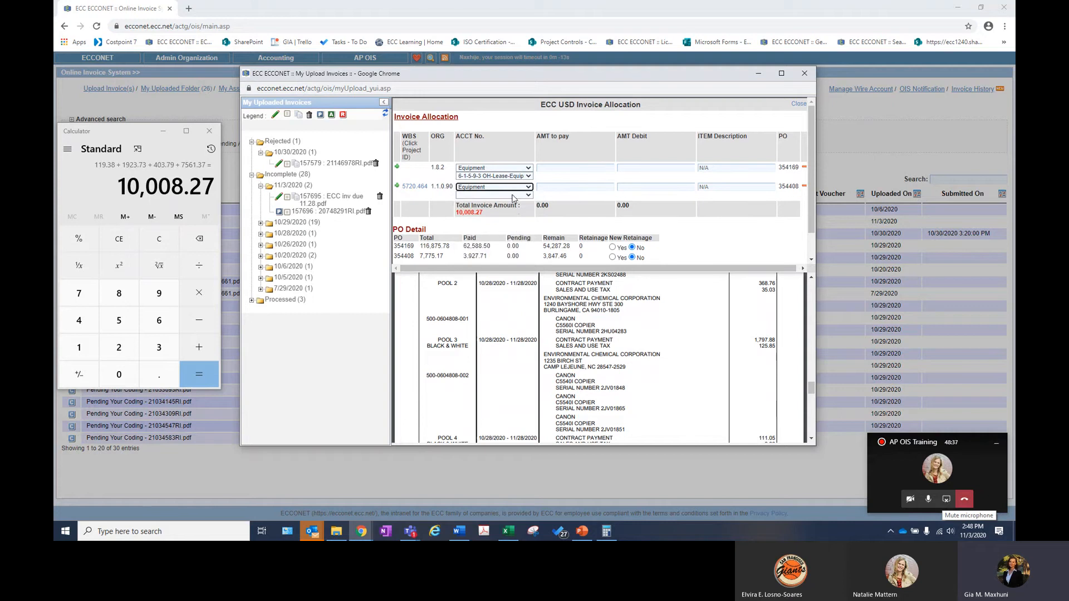
{"action": "left_click", "coordinate": [514, 196]}
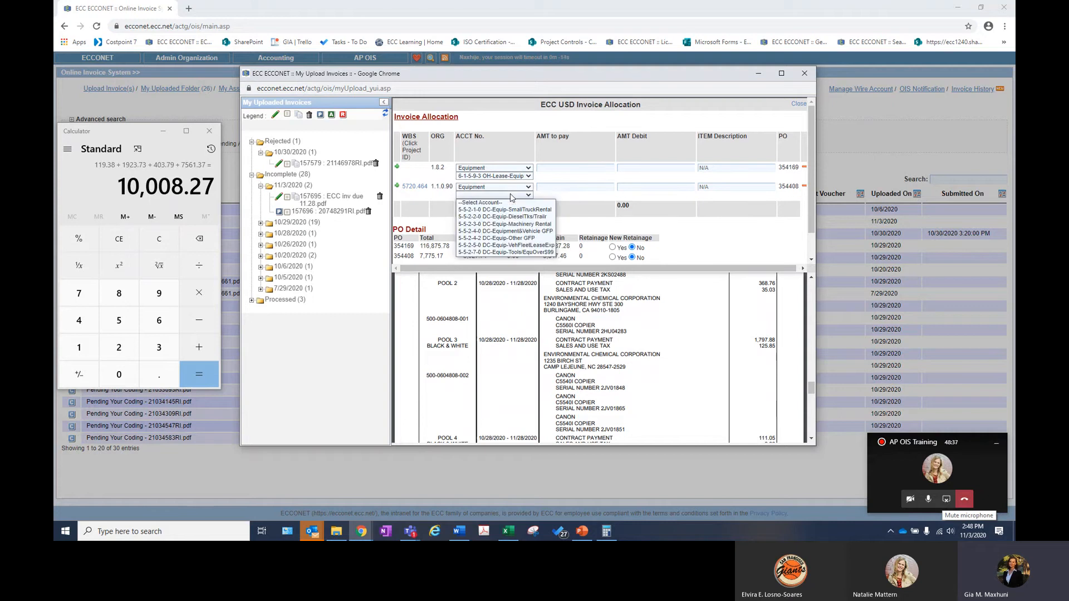
{"action": "left_click", "coordinate": [608, 218]}
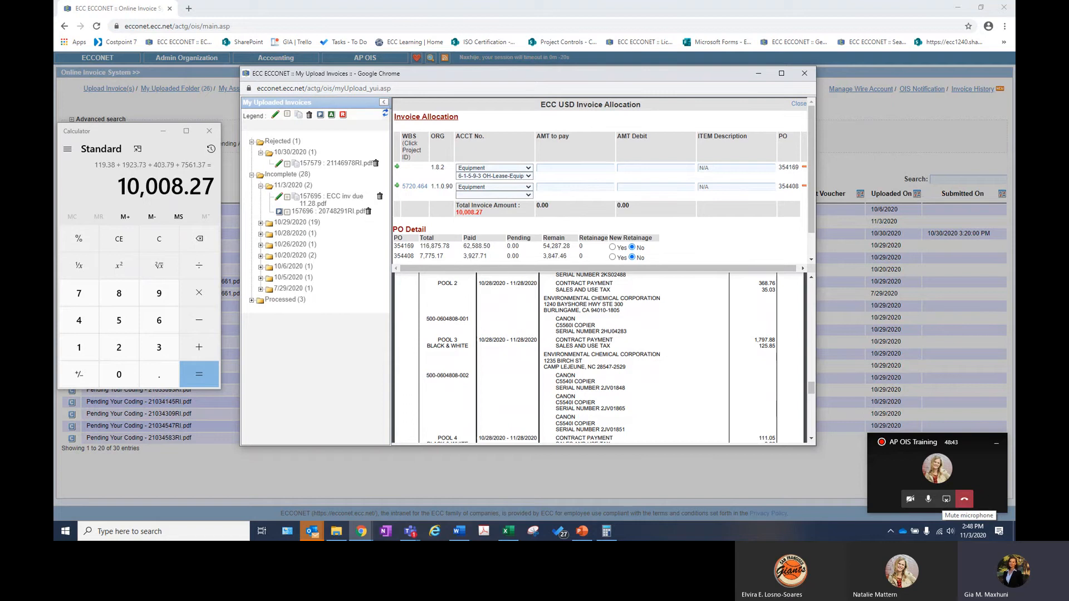
{"action": "left_click", "coordinate": [929, 500]}
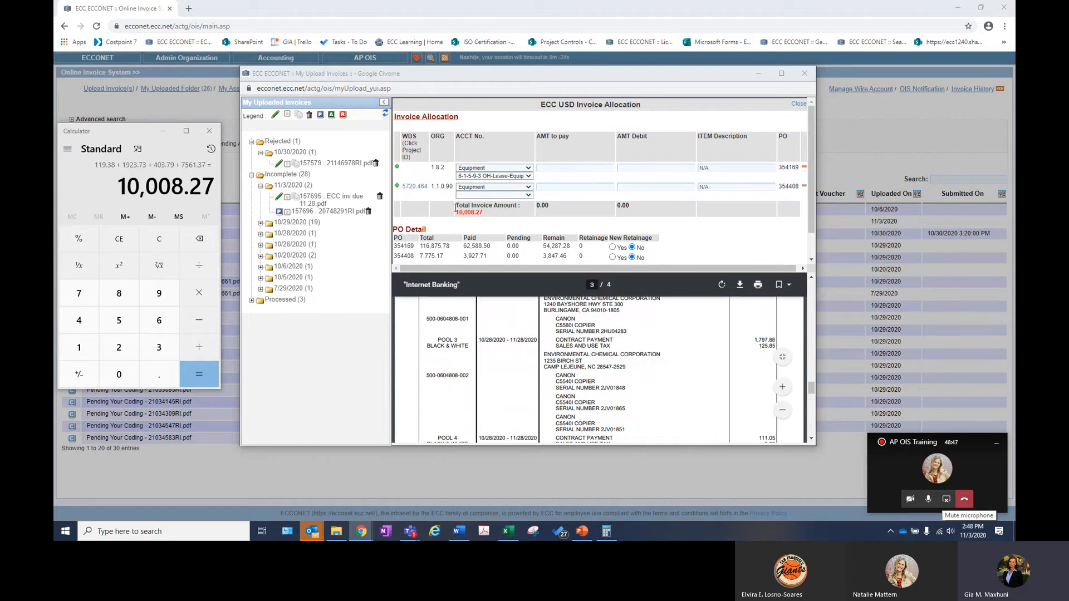
{"action": "left_click", "coordinate": [484, 196]}
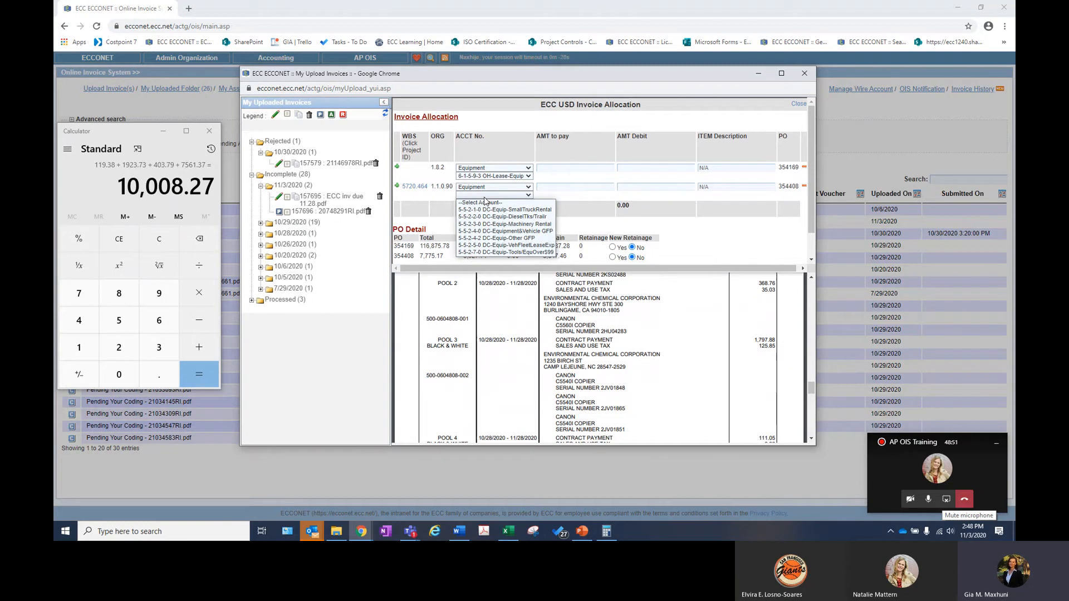
Set the project 5720.464 line's account to type Office, 5-5-9-3-2 DC-Oth-Office Equip Rent.
{"action": "left_click", "coordinate": [491, 187]}
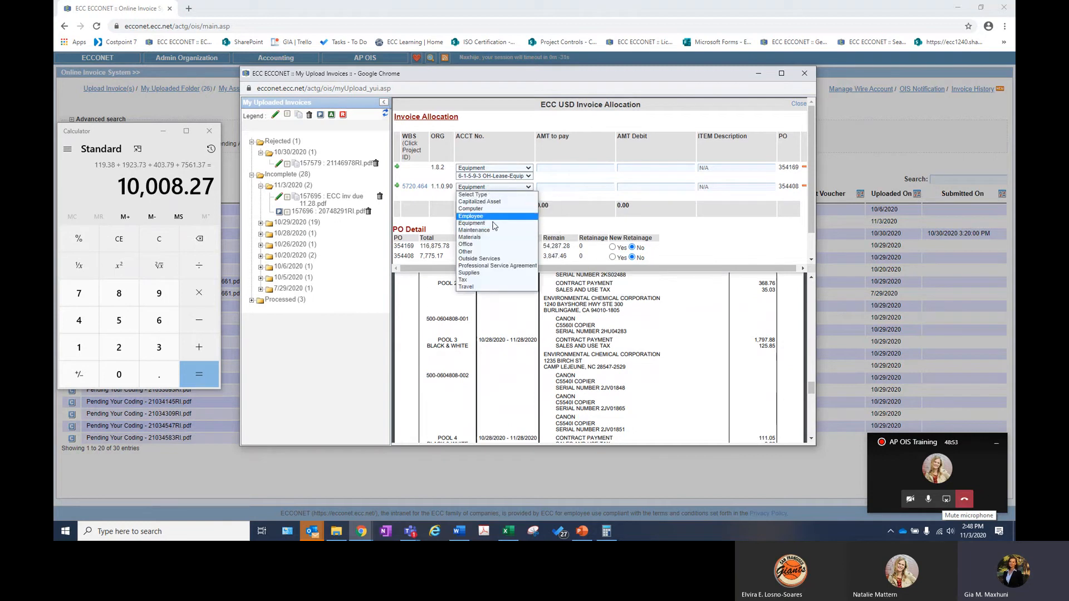
{"action": "left_click", "coordinate": [495, 244]}
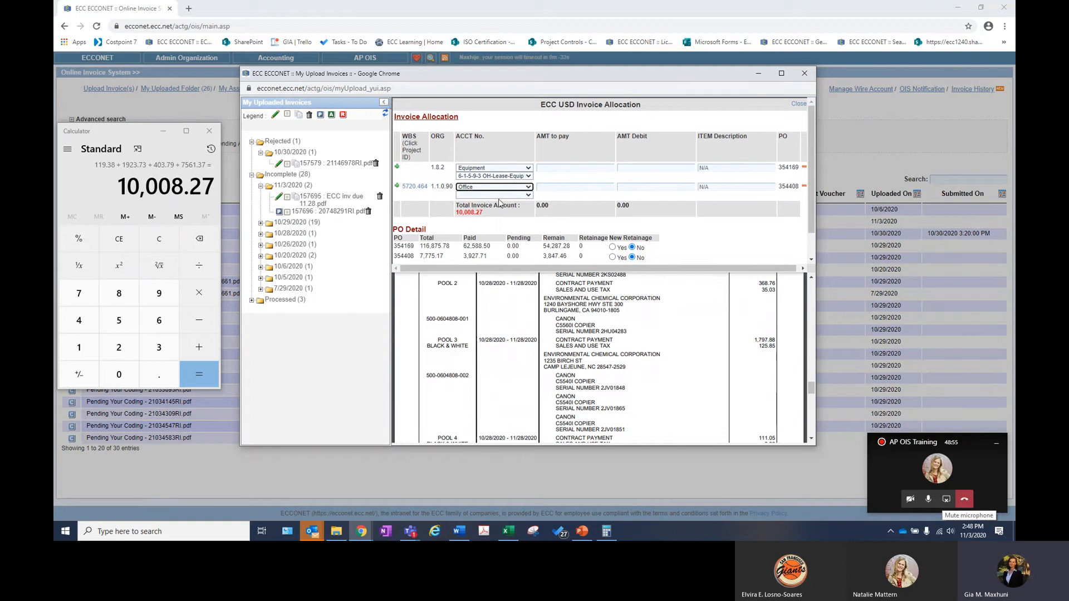
{"action": "left_click", "coordinate": [499, 199]}
{"action": "left_click", "coordinate": [499, 198]}
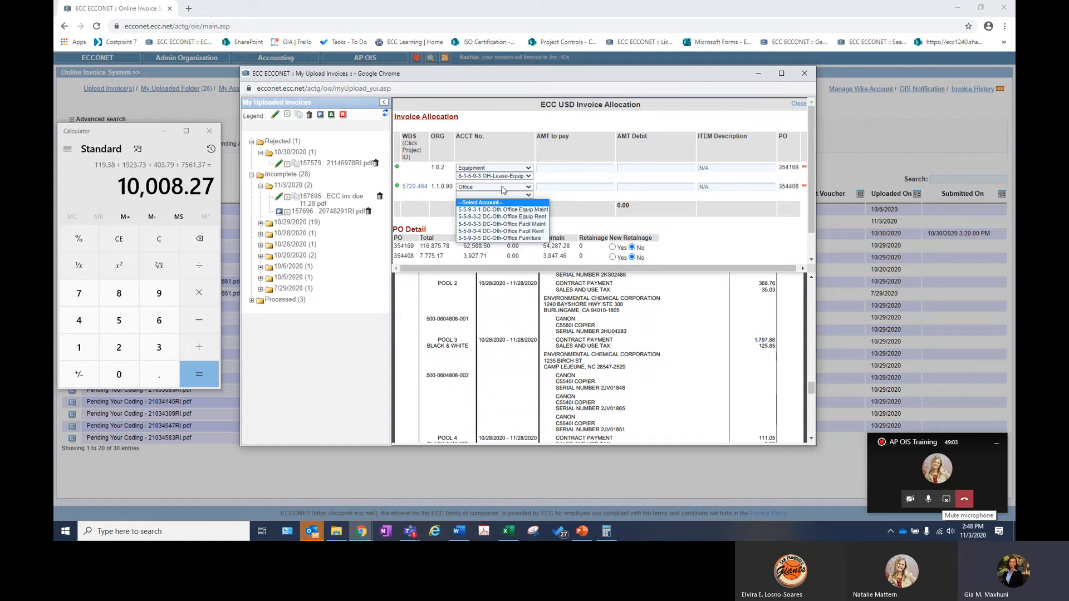
{"action": "left_click", "coordinate": [541, 217]}
Enter 1,923.73 as the amount to pay on the project 5720.464 line.
{"action": "left_click", "coordinate": [568, 187]}
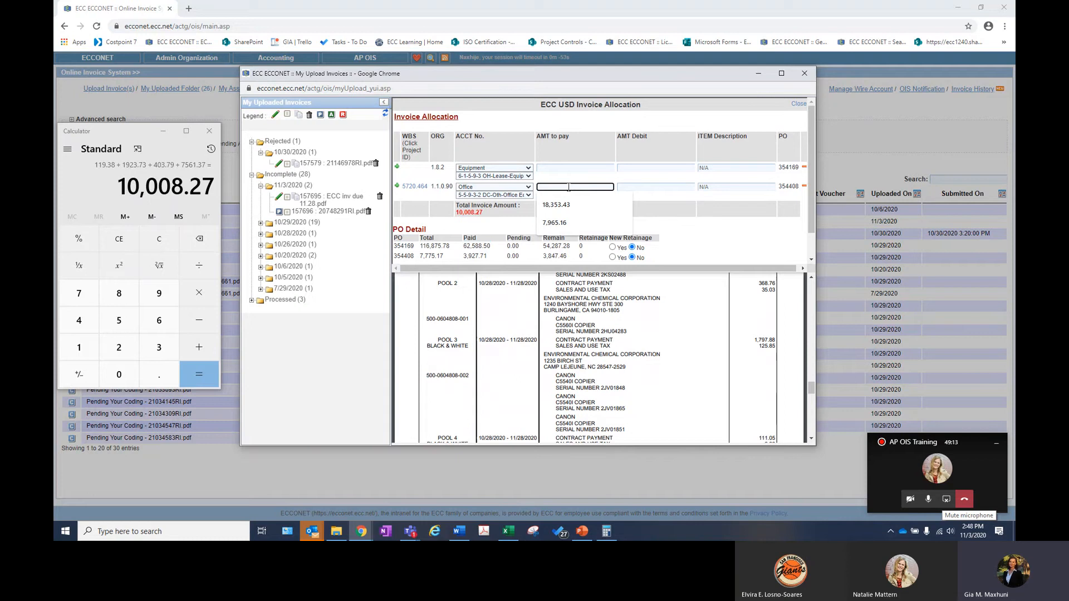
{"action": "type", "text": "1923"}
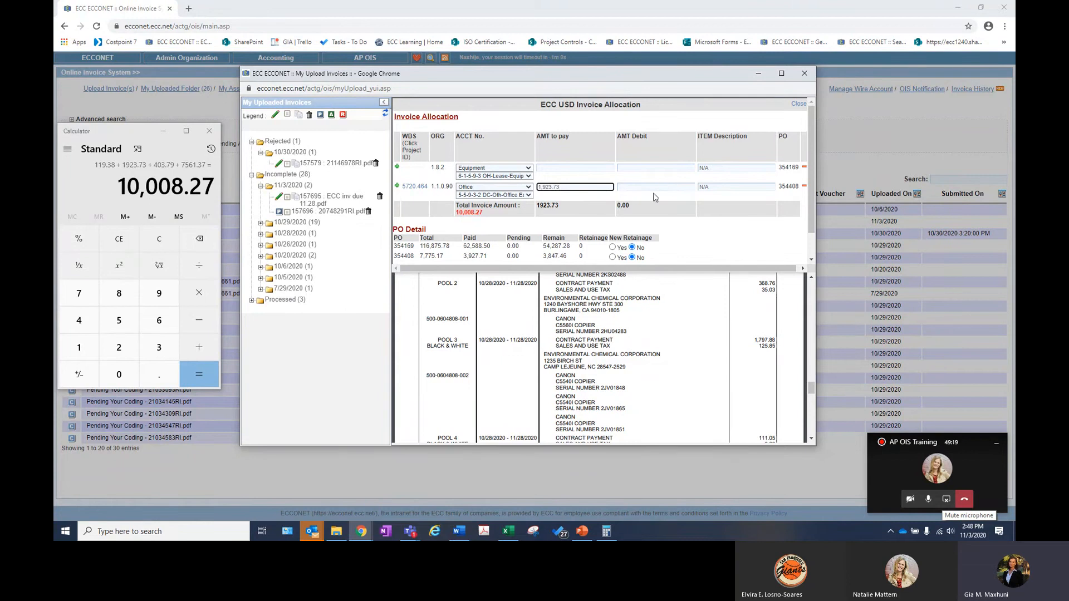
{"action": "left_click", "coordinate": [691, 230]}
{"action": "left_click", "coordinate": [572, 167]}
{"action": "left_click", "coordinate": [606, 145]}
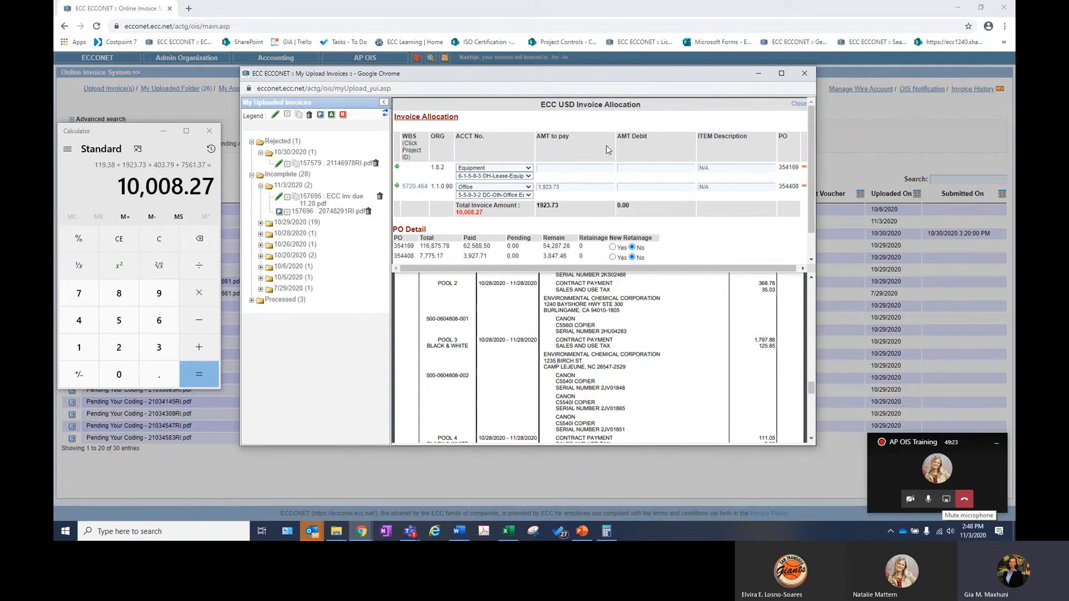
Subtract 1,923.73 from the 10,008.27 invoice total in the Calculator.
{"action": "left_click", "coordinate": [200, 322]}
{"action": "type", "text": "19"}
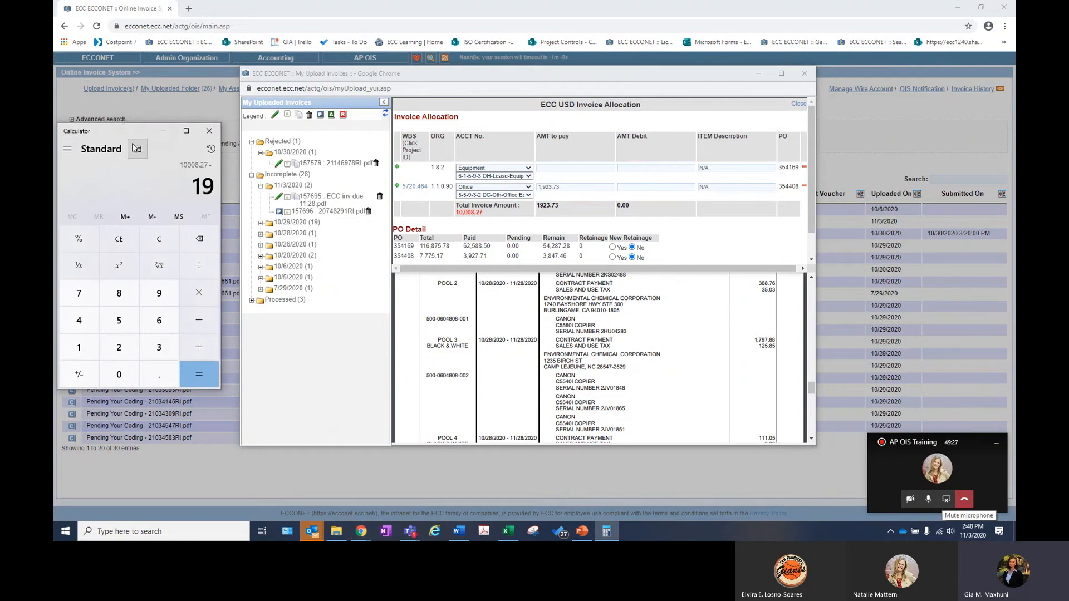
{"action": "type", "text": "23.73"}
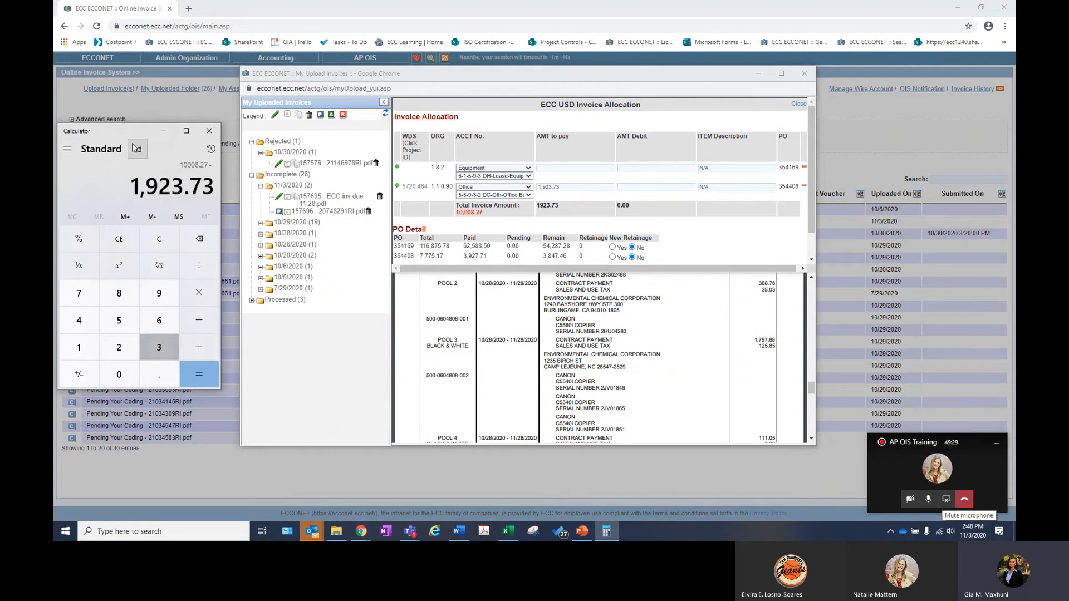
{"action": "left_click", "coordinate": [205, 378]}
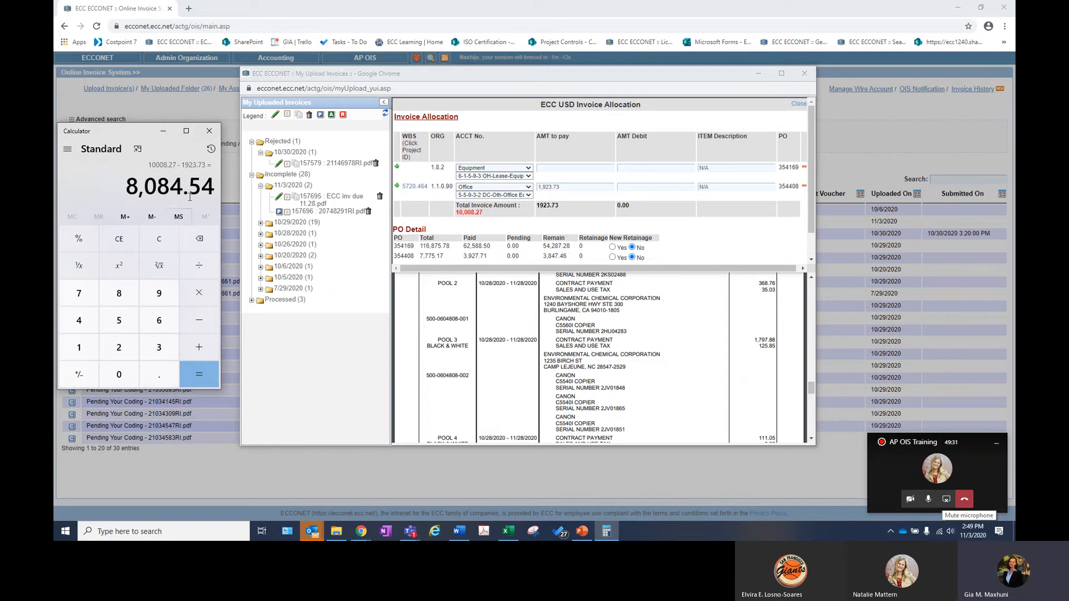
Enter 8,084.54 as the amount to pay on the overhead line for organization 1.8.2.
{"action": "left_click", "coordinate": [560, 168]}
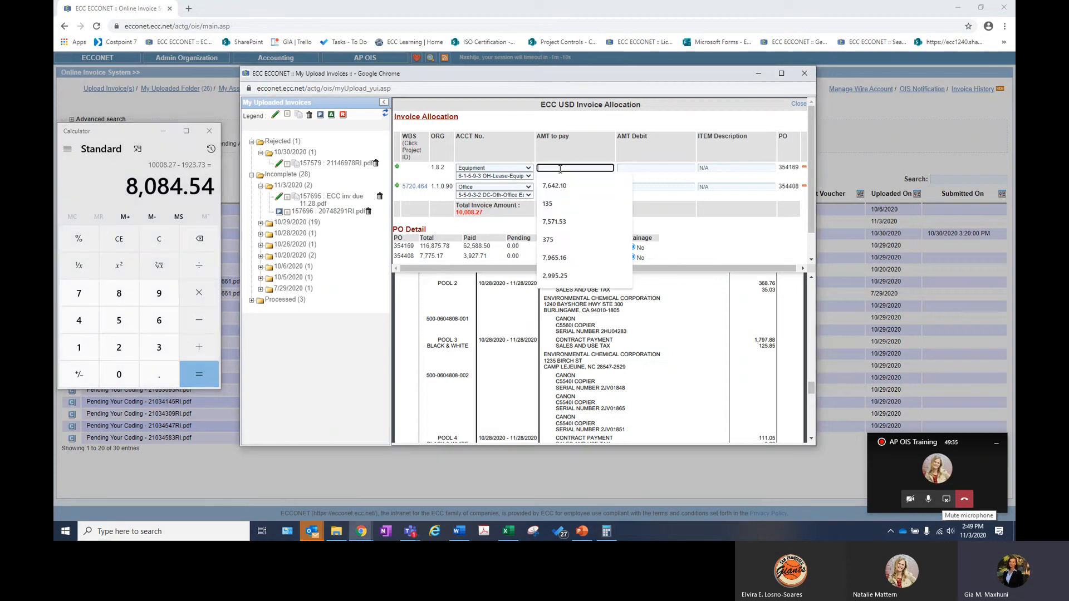
{"action": "type", "text": "8,0"}
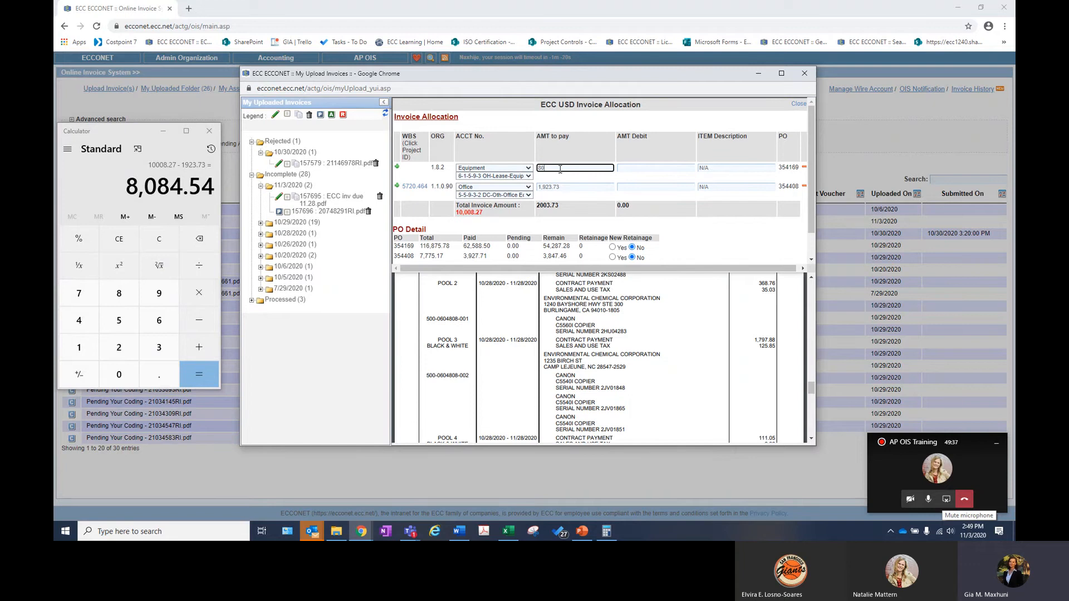
{"action": "type", "text": "84.54"}
{"action": "left_click", "coordinate": [580, 180]}
{"action": "left_click", "coordinate": [596, 166]}
{"action": "key", "text": "BackSpace"}
{"action": "scroll", "coordinate": [684, 253], "scroll_direction": "down", "scroll_amount": 1}
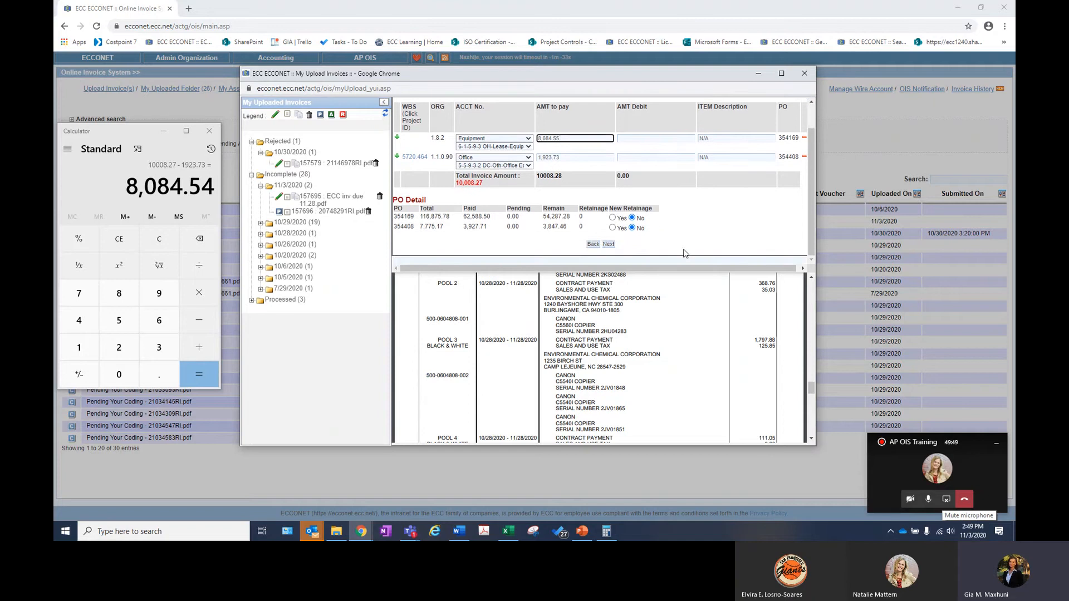
{"action": "scroll", "coordinate": [685, 253], "scroll_direction": "up", "scroll_amount": 1}
{"action": "scroll", "coordinate": [685, 253], "scroll_direction": "down", "scroll_amount": 1}
{"action": "type", "text": "4"}
{"action": "left_click", "coordinate": [685, 202]}
Compare the total invoice amount with the allocated total and examine the PO Detail table for both purchase orders.
{"action": "left_click_drag", "start_coordinate": [485, 184], "coordinate": [457, 186]}
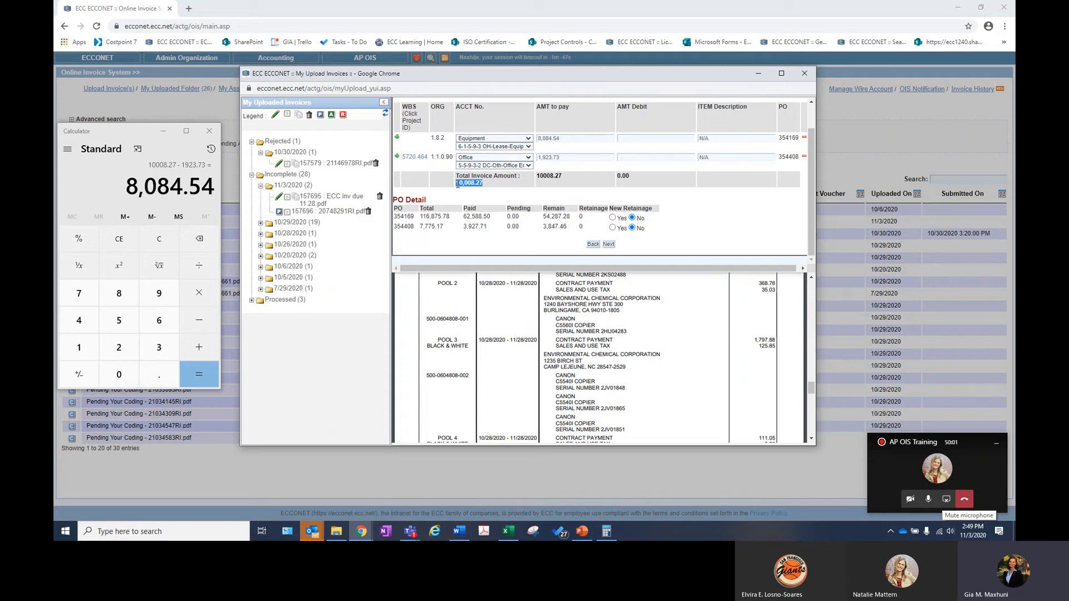
{"action": "left_click", "coordinate": [571, 194]}
{"action": "left_click_drag", "start_coordinate": [393, 200], "coordinate": [503, 202]}
{"action": "left_click", "coordinate": [515, 203]}
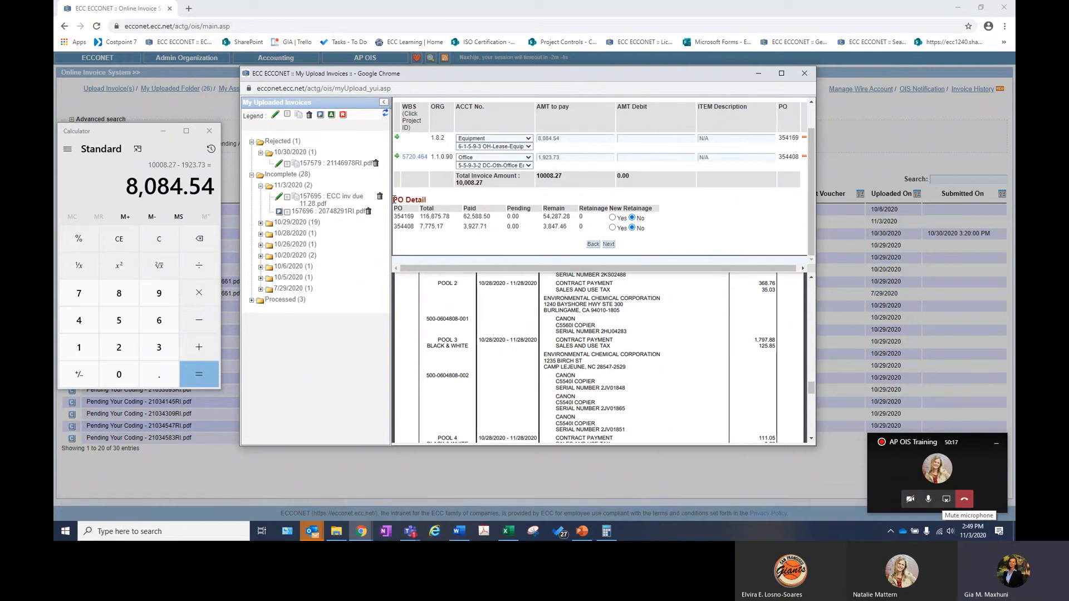
{"action": "left_click_drag", "start_coordinate": [394, 200], "coordinate": [675, 233]}
{"action": "left_click", "coordinate": [676, 233]}
{"action": "left_click_drag", "start_coordinate": [649, 232], "coordinate": [404, 210]}
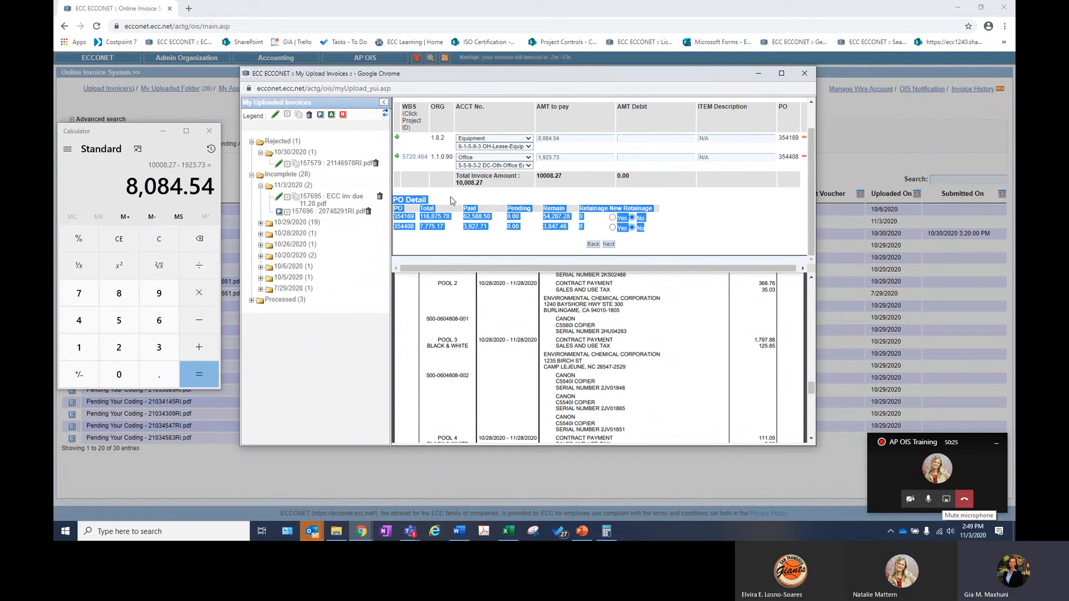
{"action": "left_click", "coordinate": [426, 196]}
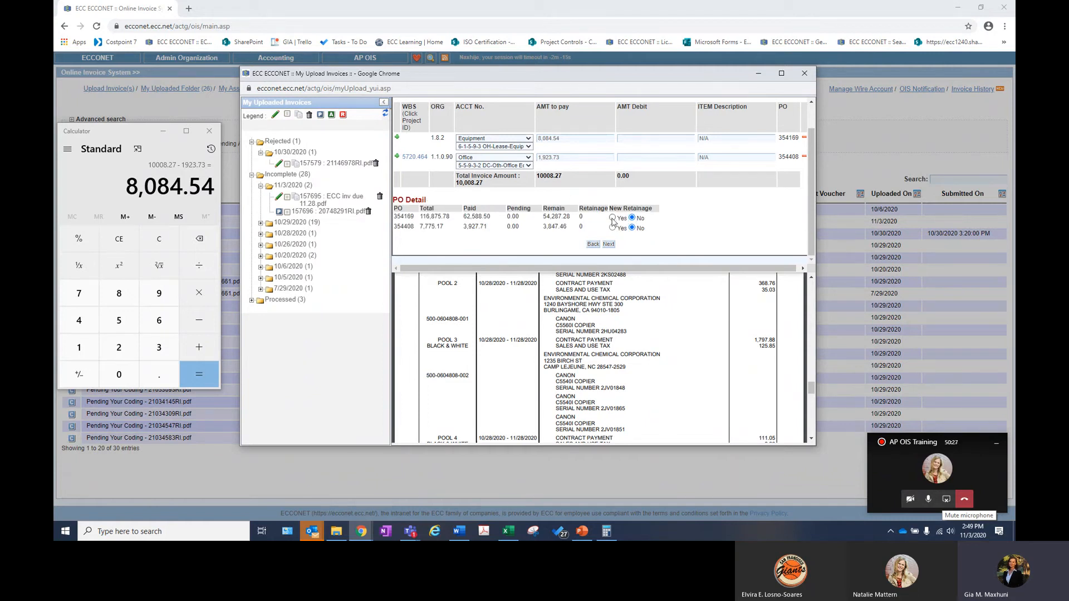
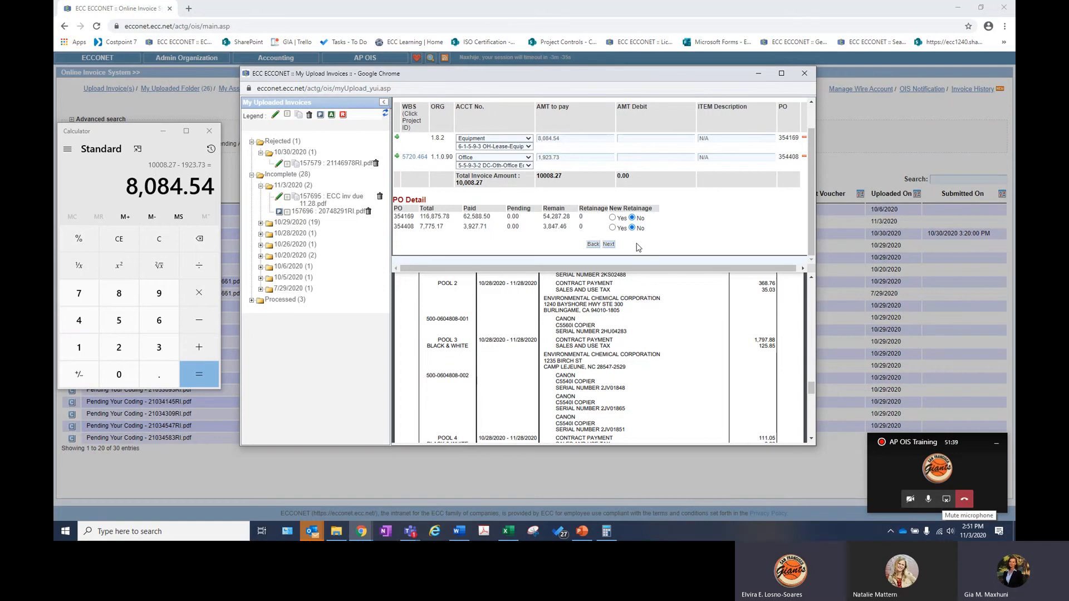
Try to advance the invoice allocation to the finalizing page.
{"action": "scroll", "coordinate": [635, 239], "scroll_direction": "up", "scroll_amount": 2}
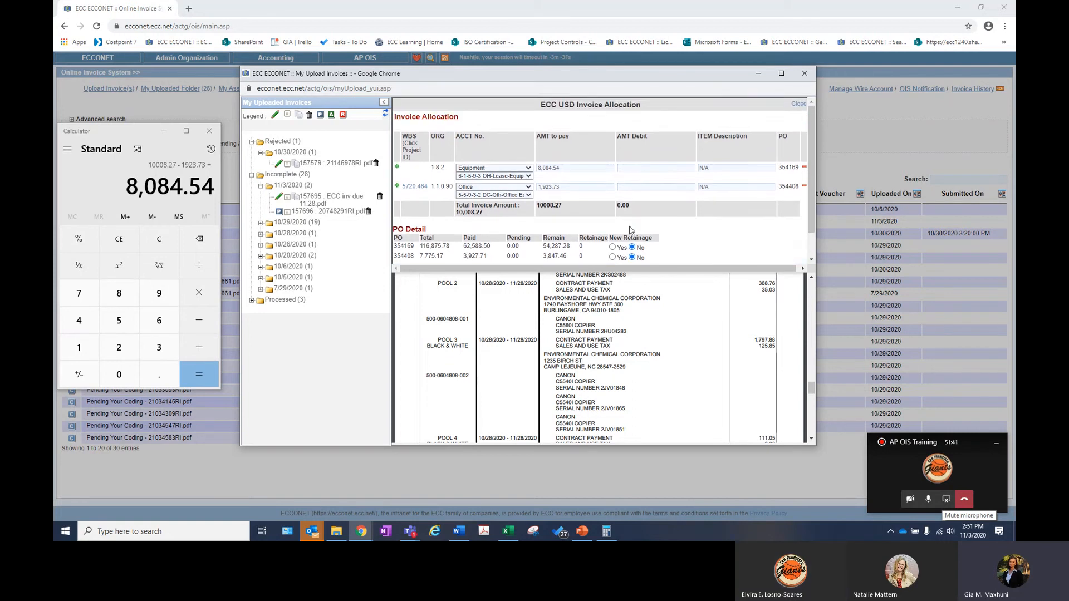
{"action": "scroll", "coordinate": [630, 230], "scroll_direction": "down", "scroll_amount": 2}
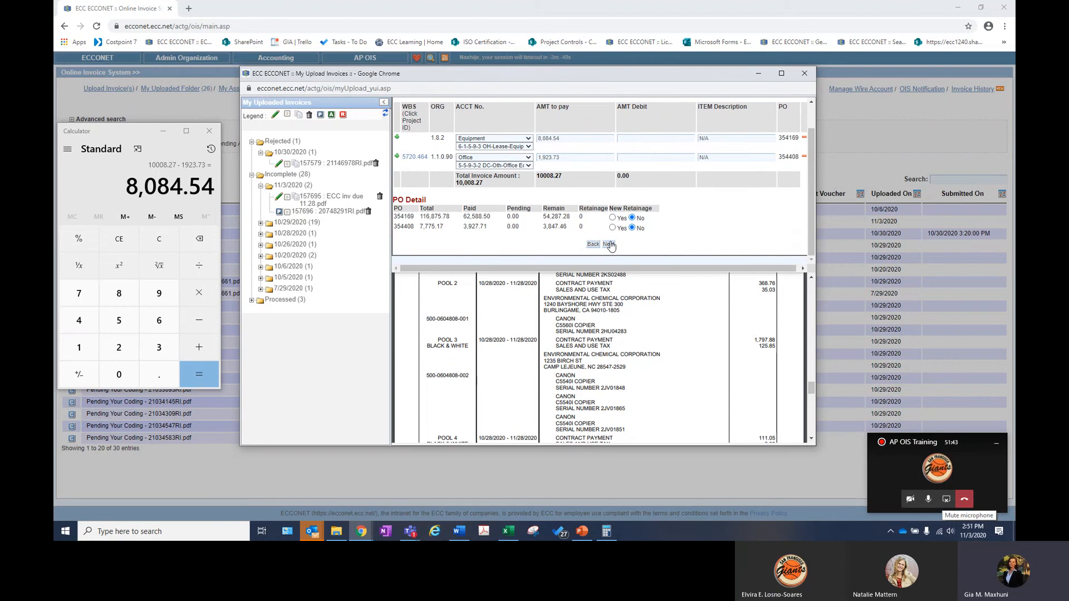
{"action": "left_click", "coordinate": [609, 245]}
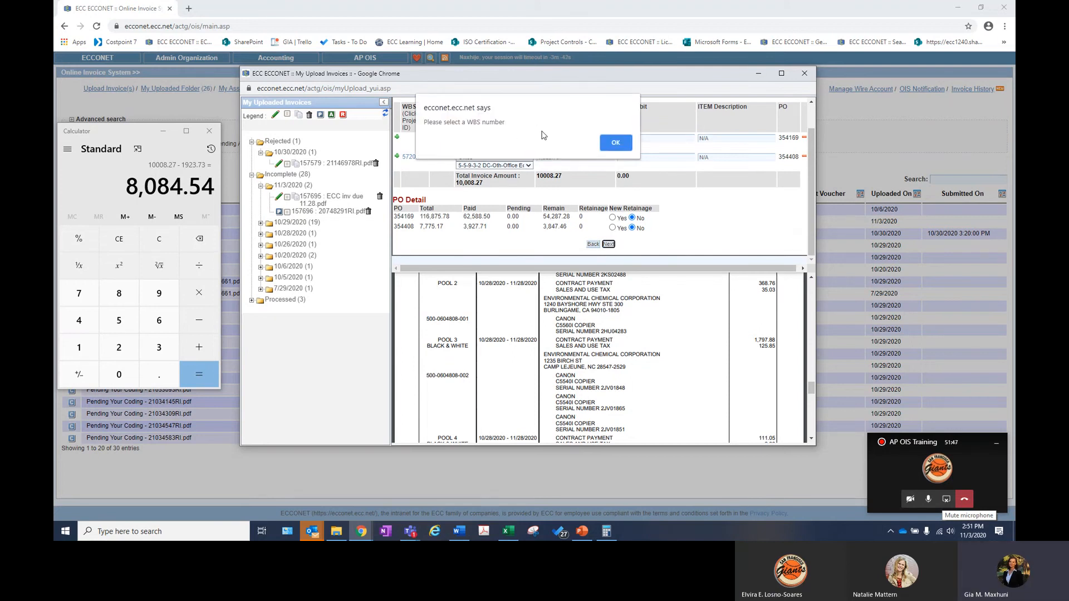
{"action": "left_click", "coordinate": [614, 143]}
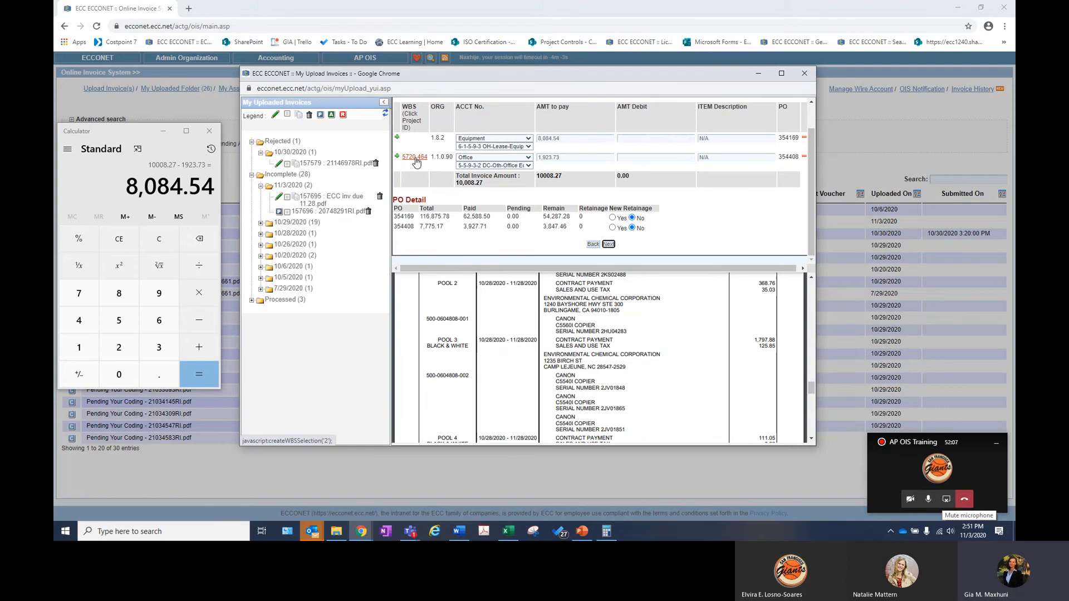
Assign WBS 5720.464.001.PMT.00.00.00.02 - PMT - Non-Labor to the project 5720.464 line and proceed to finalizing the invoice.
{"action": "left_click", "coordinate": [413, 160]}
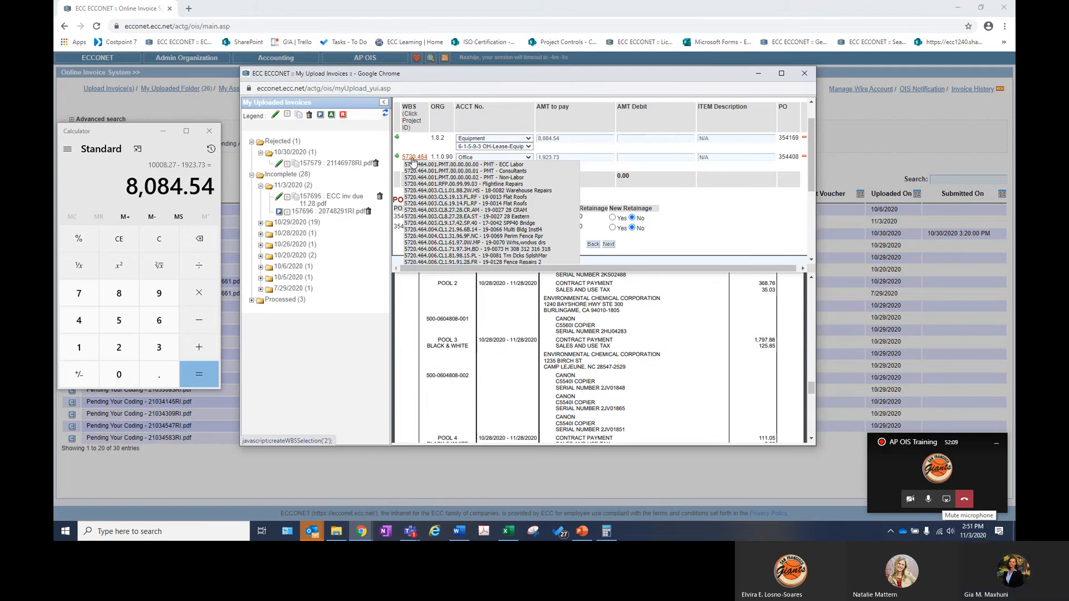
{"action": "left_click", "coordinate": [527, 166]}
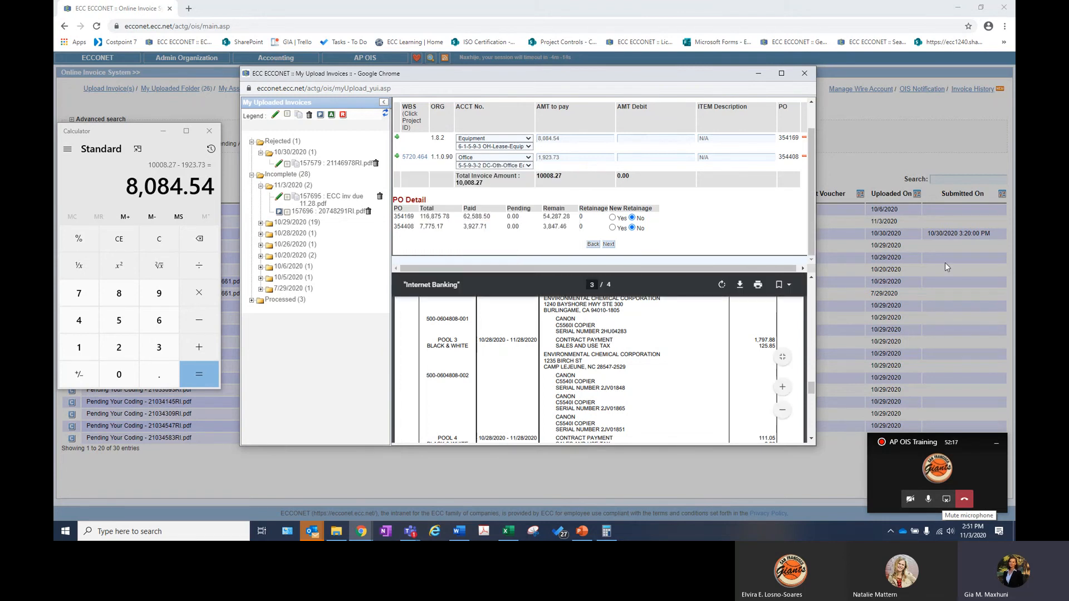
{"action": "left_click", "coordinate": [410, 158]}
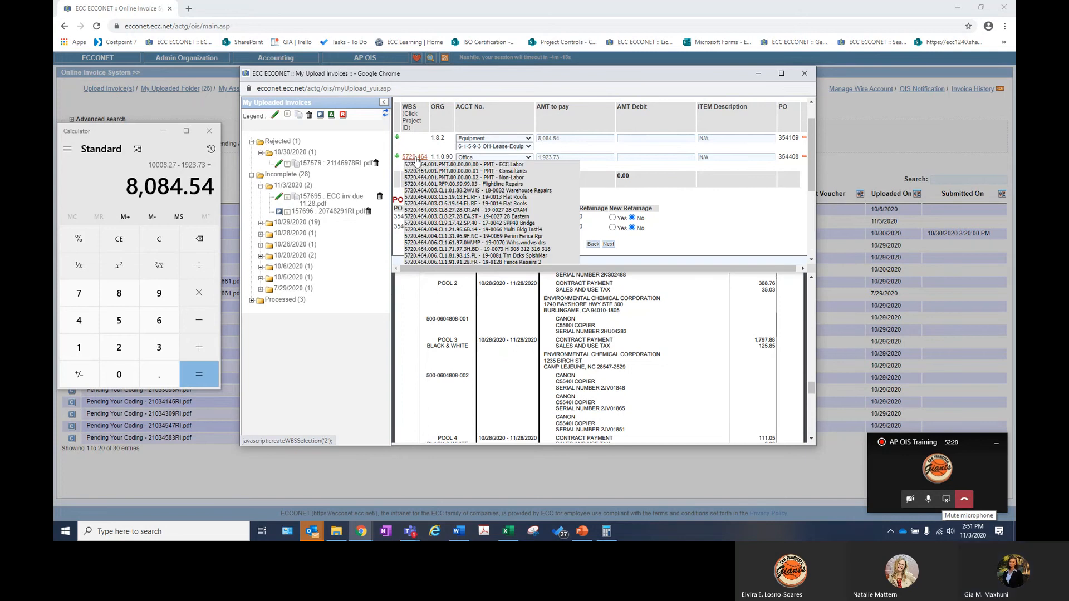
{"action": "left_click", "coordinate": [482, 178]}
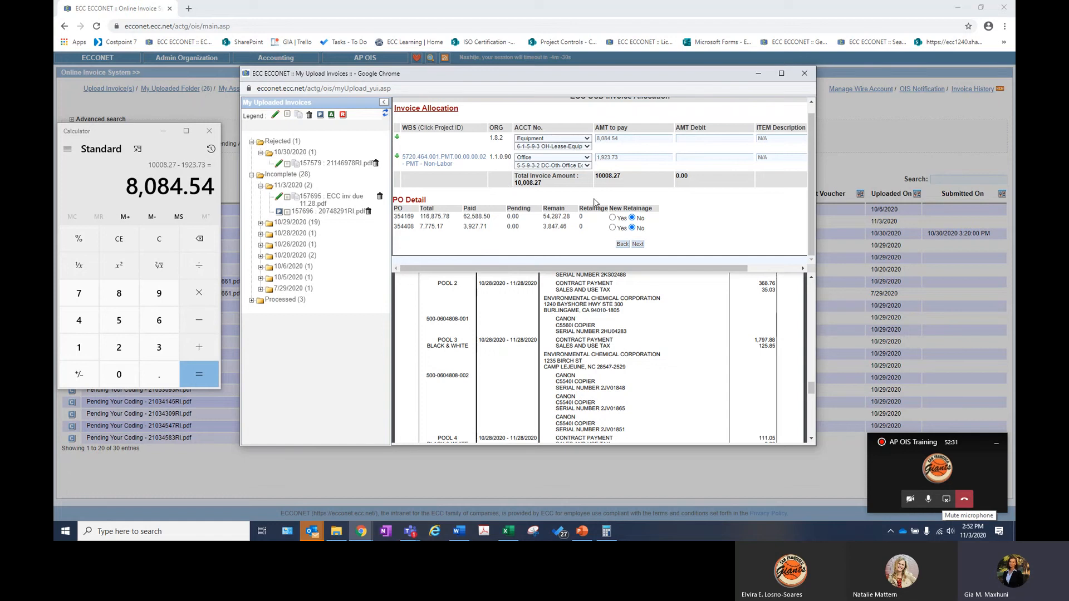
{"action": "left_click", "coordinate": [637, 245]}
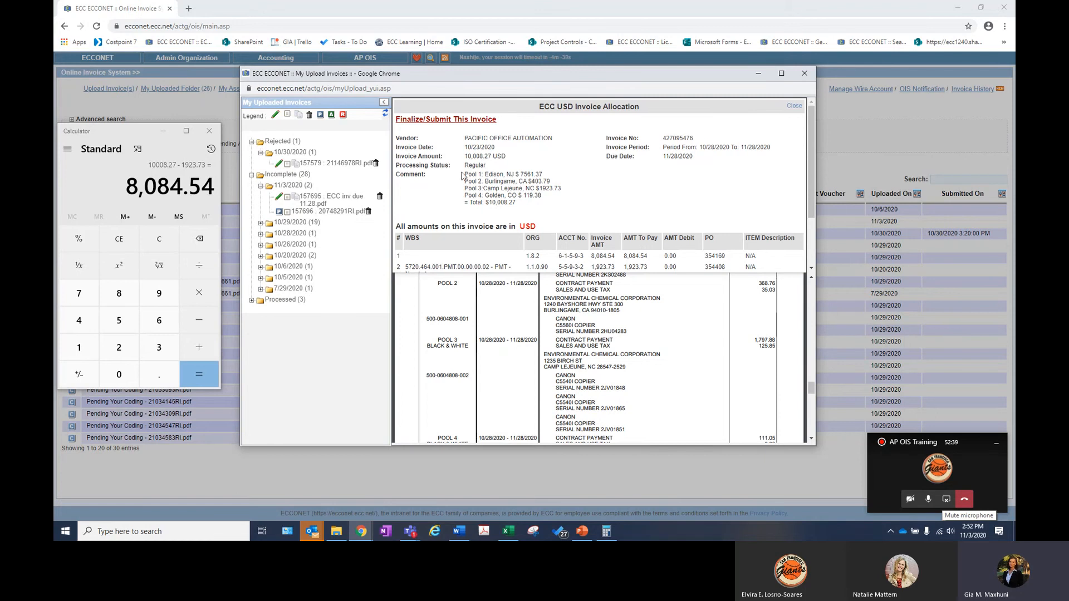
Review the pool breakdown comment, allocation lines and PO numbers on the invoice's finalizing page.
{"action": "left_click_drag", "start_coordinate": [466, 174], "coordinate": [528, 209]}
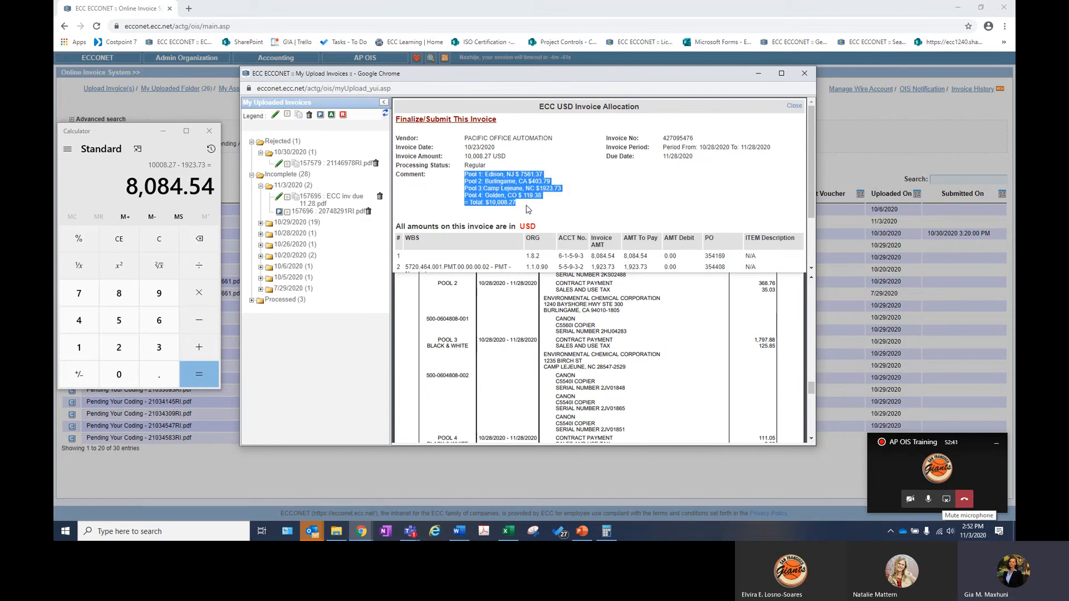
{"action": "left_click", "coordinate": [527, 209]}
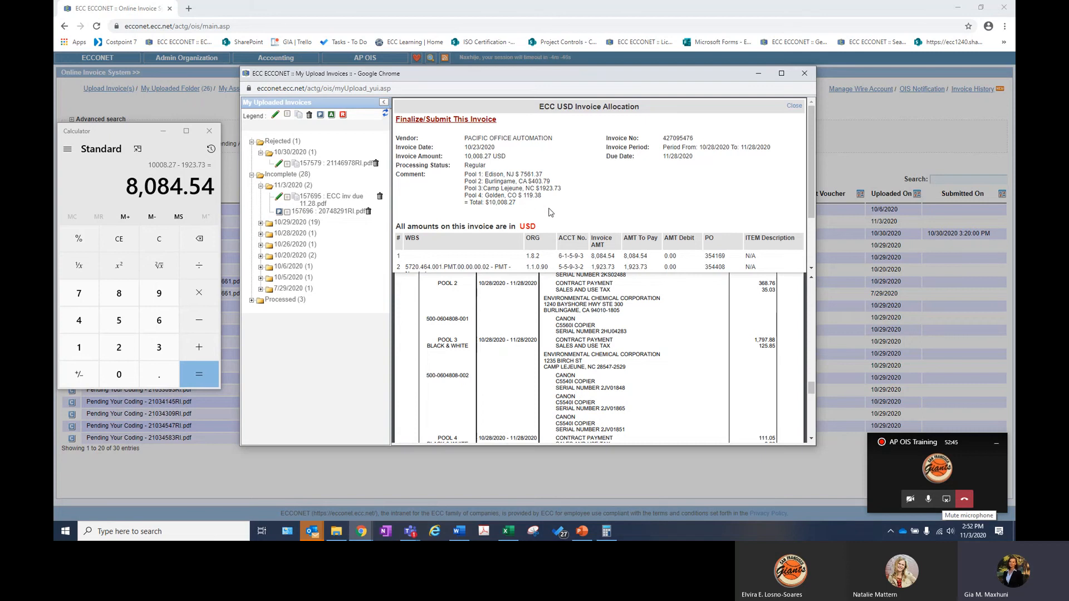
{"action": "scroll", "coordinate": [549, 212], "scroll_direction": "down", "scroll_amount": 1}
{"action": "scroll", "coordinate": [549, 211], "scroll_direction": "down", "scroll_amount": 1}
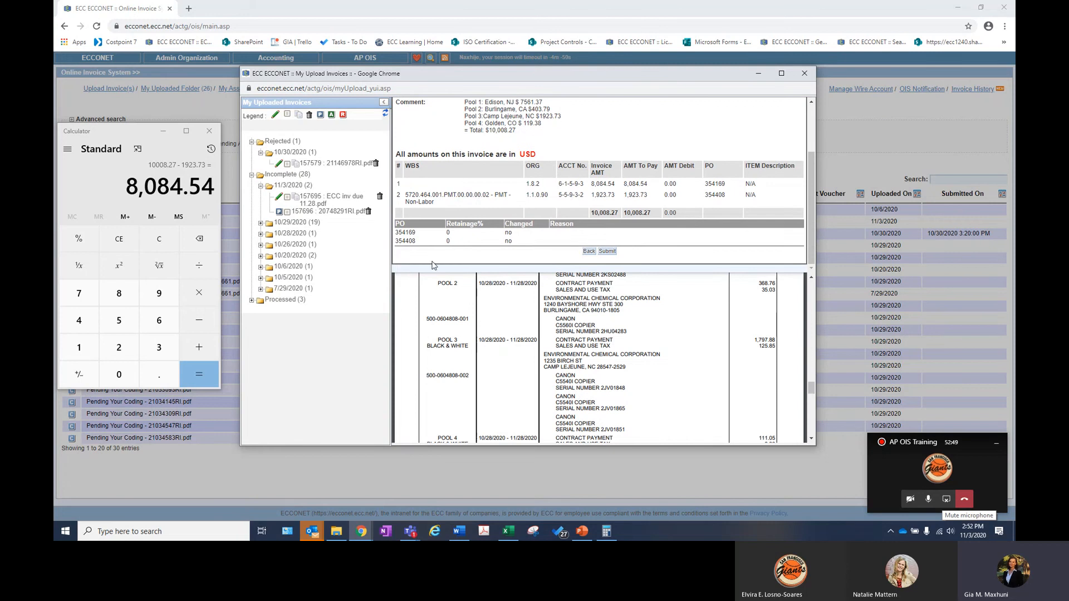
{"action": "left_click_drag", "start_coordinate": [412, 241], "coordinate": [395, 234]}
{"action": "left_click", "coordinate": [415, 241]}
{"action": "left_click_drag", "start_coordinate": [708, 184], "coordinate": [717, 195]}
{"action": "left_click", "coordinate": [716, 195]}
{"action": "scroll", "coordinate": [717, 194], "scroll_direction": "up", "scroll_amount": 2}
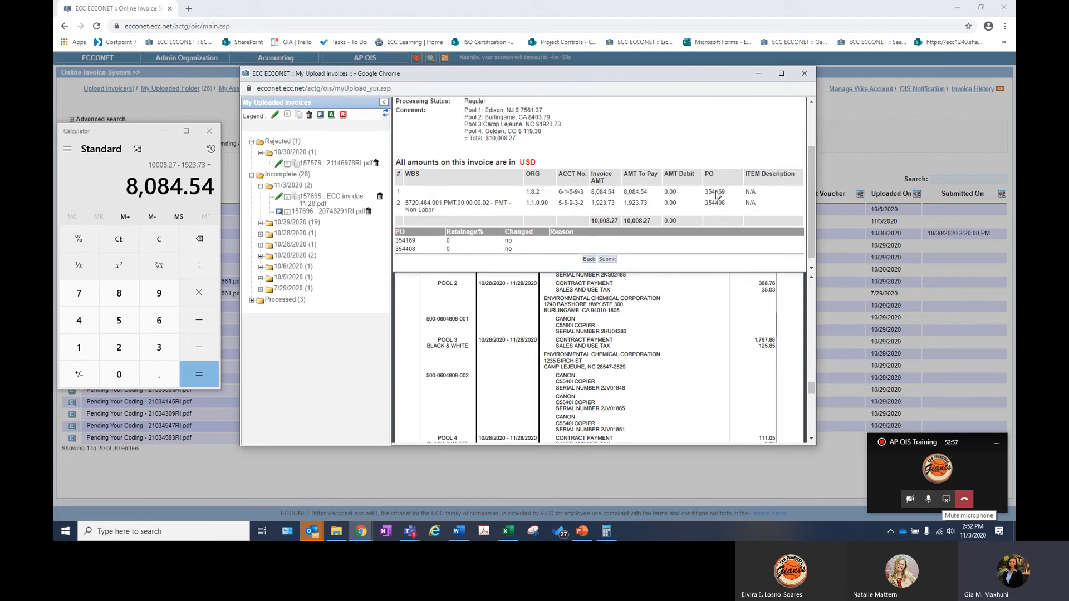
{"action": "scroll", "coordinate": [717, 195], "scroll_direction": "up", "scroll_amount": 2}
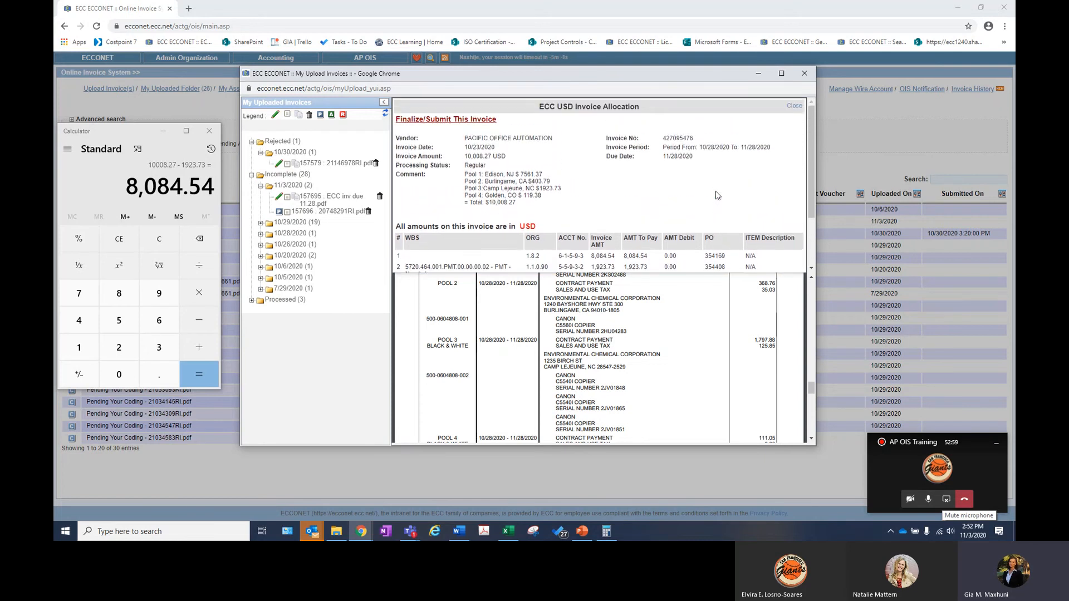
Submit the finalized Pacific Office Automation invoice after checking its summary.
{"action": "scroll", "coordinate": [715, 195], "scroll_direction": "down", "scroll_amount": 3}
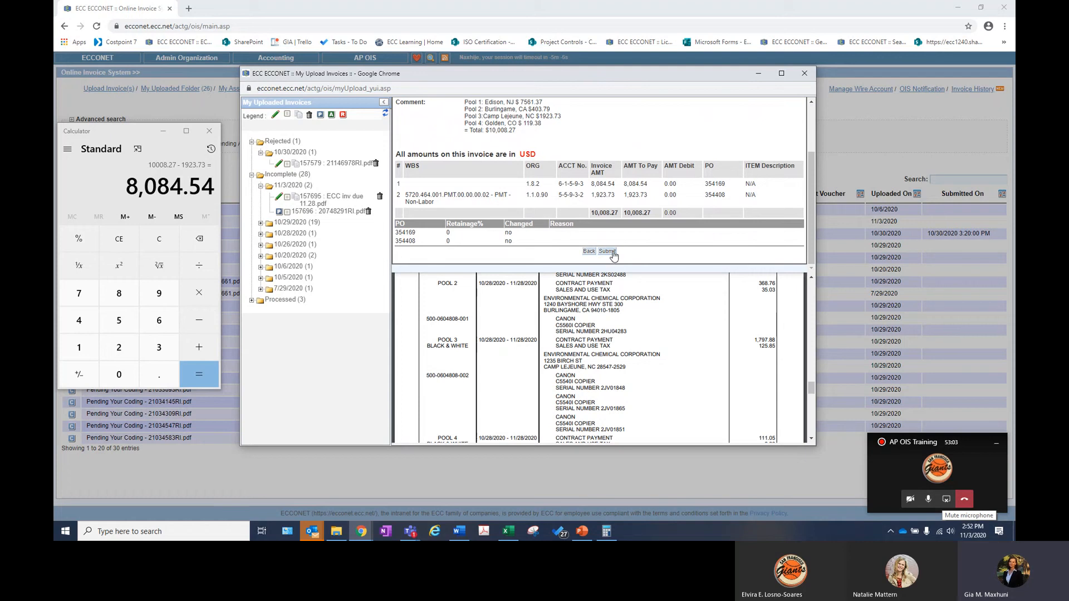
{"action": "scroll", "coordinate": [613, 253], "scroll_direction": "up", "scroll_amount": 3}
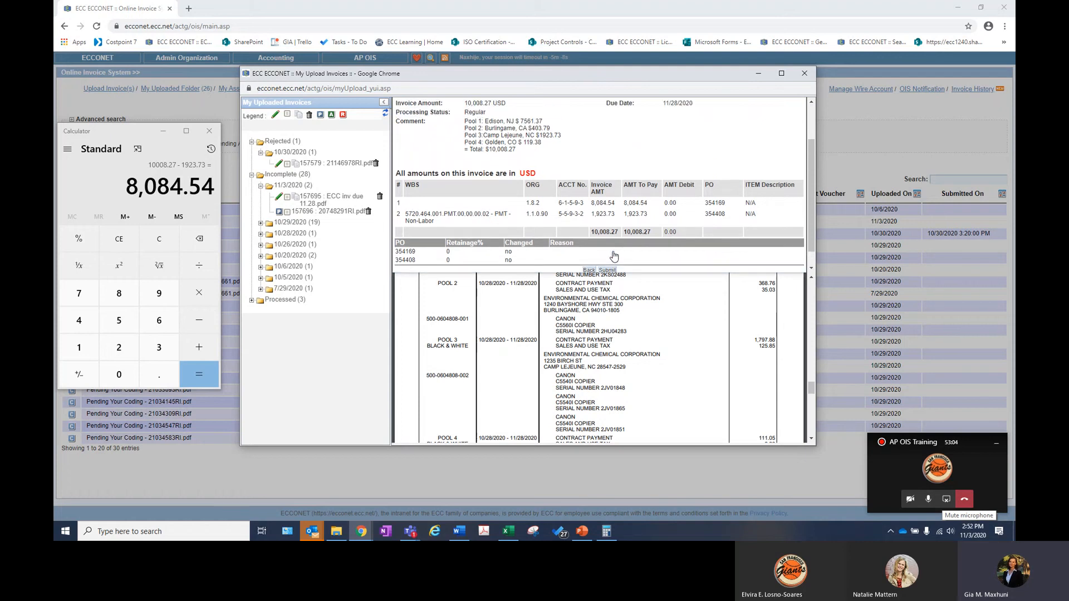
{"action": "scroll", "coordinate": [613, 251], "scroll_direction": "down", "scroll_amount": 3}
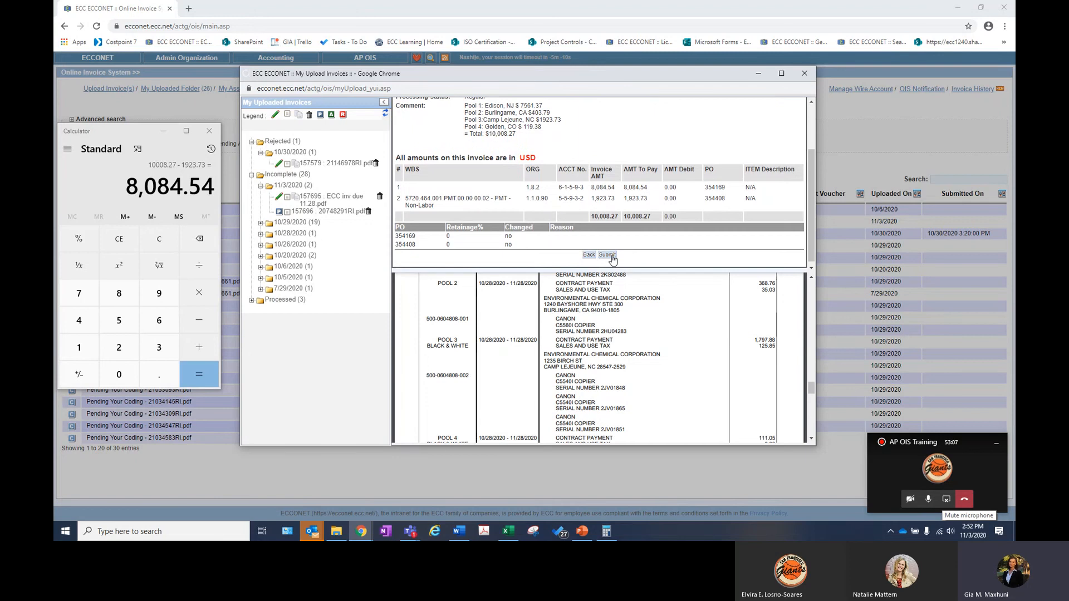
{"action": "left_click", "coordinate": [607, 255]}
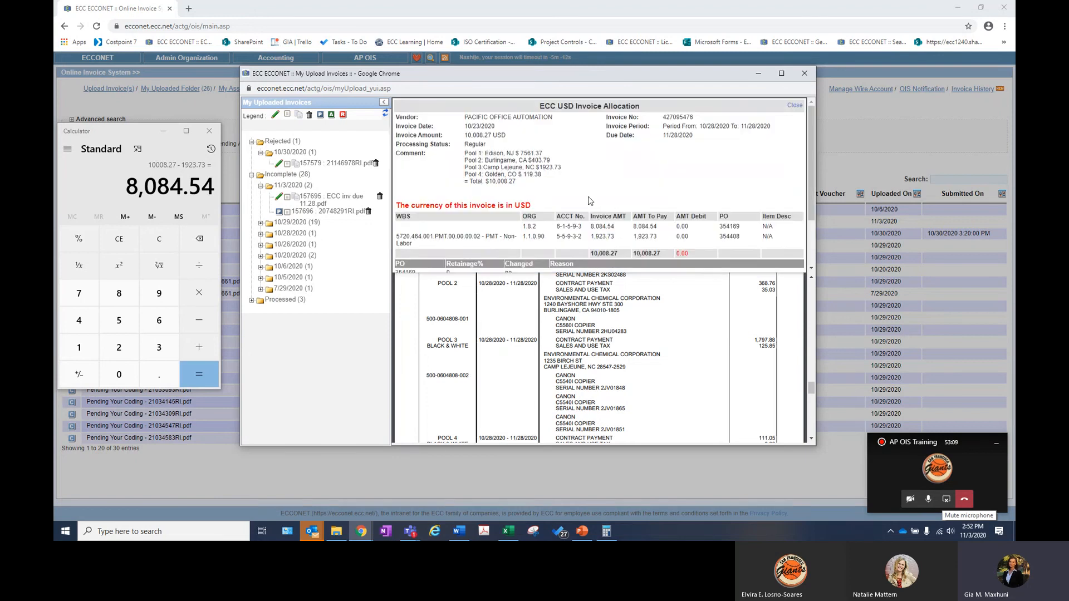
Examine the Required Approval list of the submitted invoice to see who has to approve it.
{"action": "scroll", "coordinate": [590, 234], "scroll_direction": "down", "scroll_amount": 3}
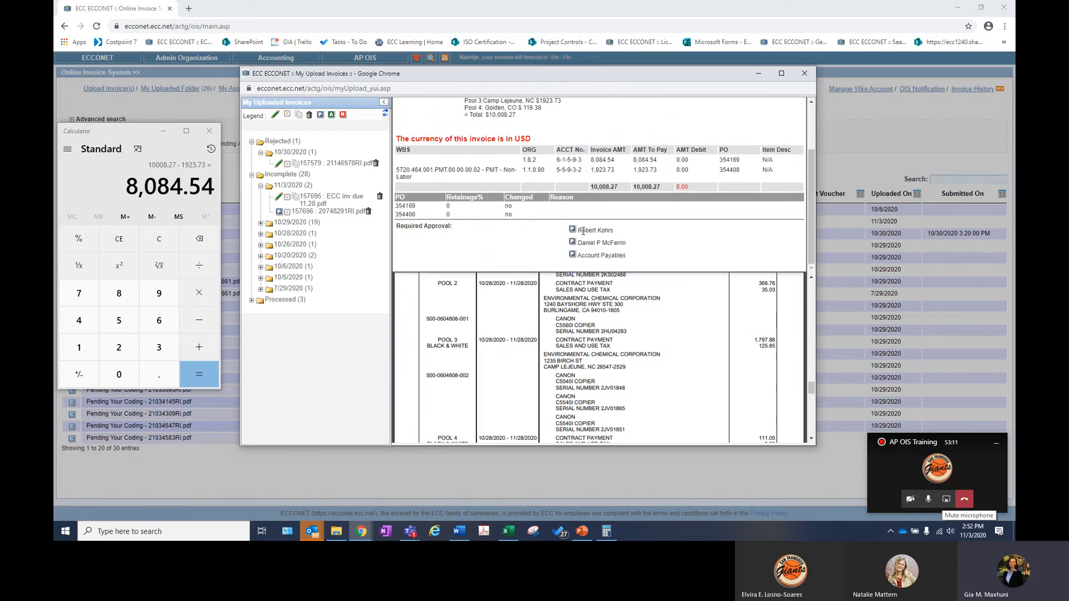
{"action": "double_click", "coordinate": [586, 231]}
{"action": "left_click", "coordinate": [608, 231]}
{"action": "left_click_drag", "start_coordinate": [619, 233], "coordinate": [574, 233]}
{"action": "left_click", "coordinate": [621, 234]}
{"action": "left_click_drag", "start_coordinate": [627, 243], "coordinate": [579, 243]}
{"action": "left_click", "coordinate": [607, 245]}
Close the Calculator and the My Upload Invoices window.
{"action": "left_click", "coordinate": [209, 131]}
{"action": "scroll", "coordinate": [613, 129], "scroll_direction": "up", "scroll_amount": 1}
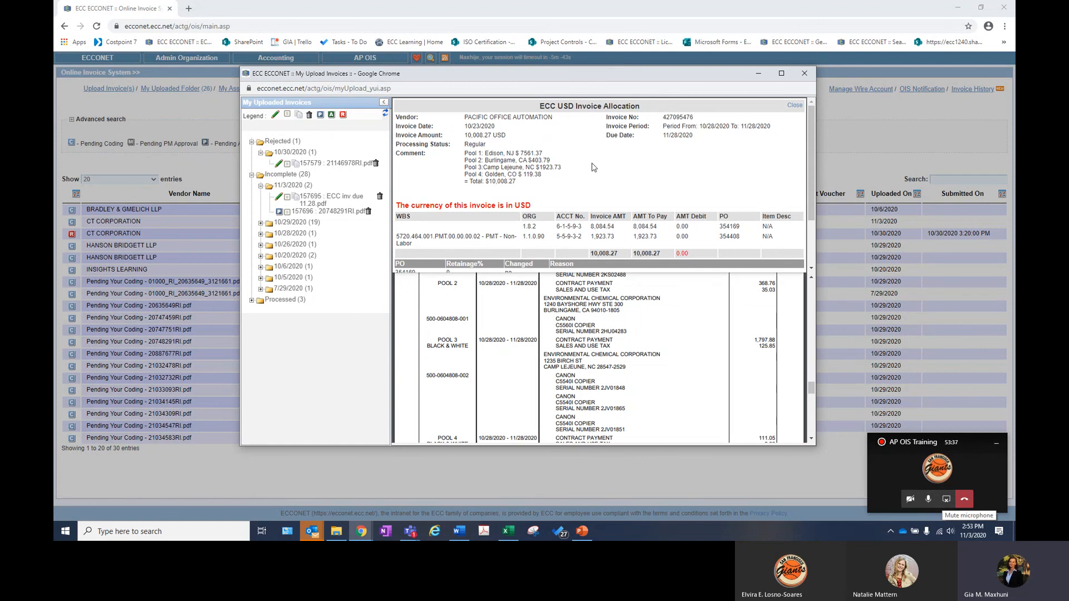
{"action": "left_click", "coordinate": [804, 74]}
Refresh the invoice list to renew the login session and look over the invoices pending coding.
{"action": "left_click", "coordinate": [474, 178]}
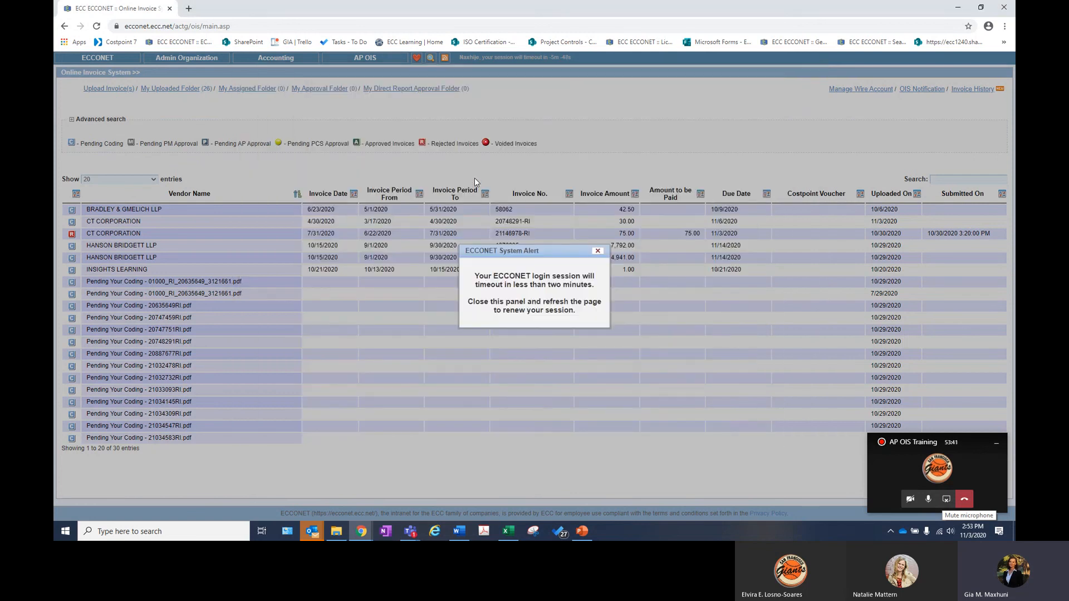
{"action": "key", "text": "F5"}
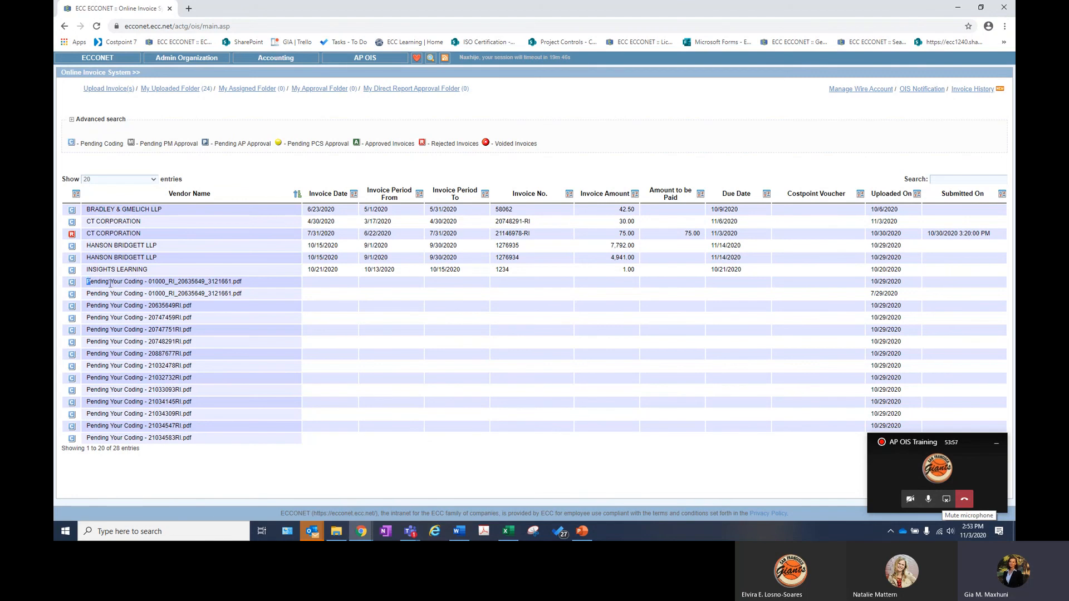
{"action": "left_click_drag", "start_coordinate": [103, 282], "coordinate": [211, 362]}
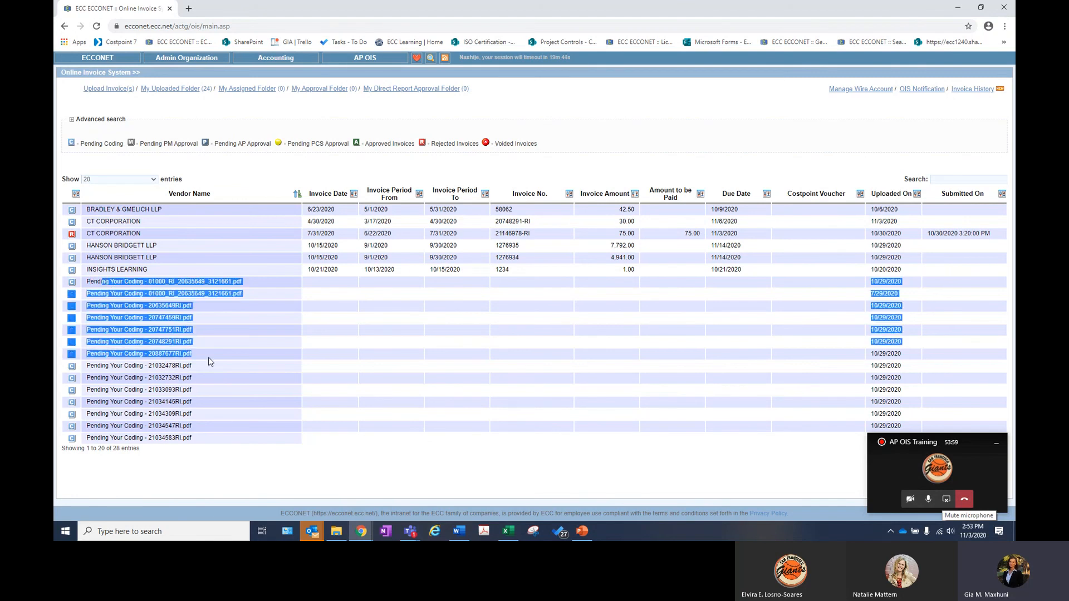
{"action": "left_click", "coordinate": [193, 396]}
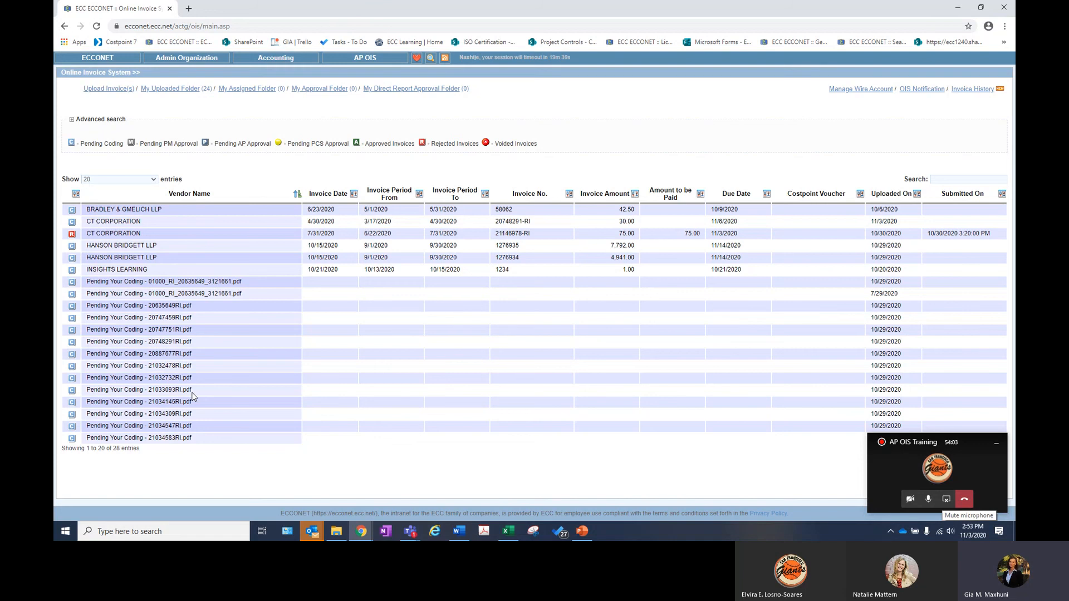
Compare the uploaded files still pending coding with the vendor invoices that already have their details entered in the list.
{"action": "left_click_drag", "start_coordinate": [192, 424], "coordinate": [152, 347]}
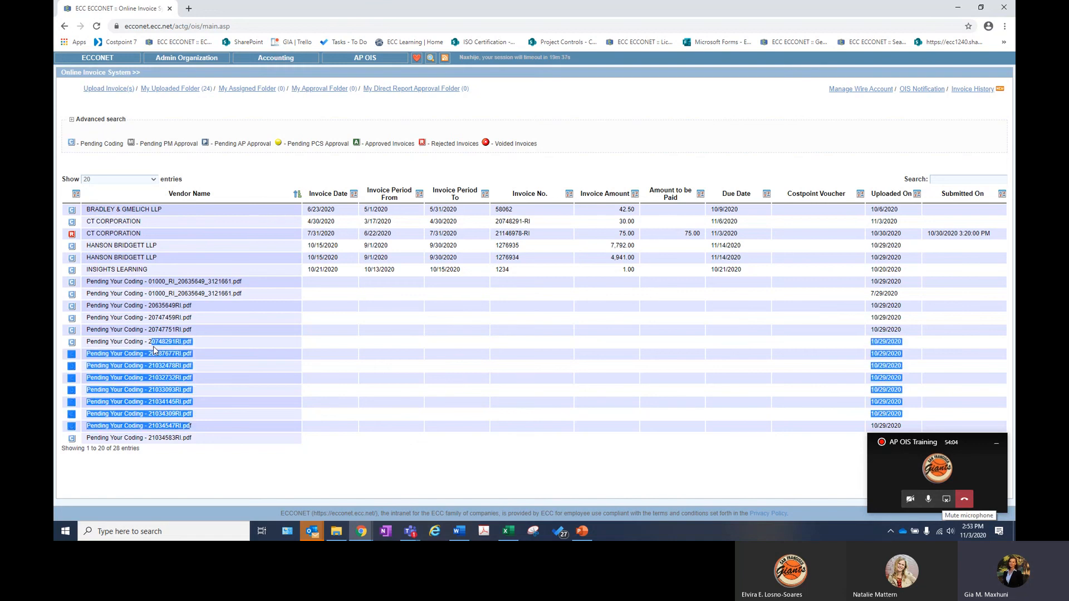
{"action": "left_click", "coordinate": [142, 292]}
{"action": "left_click_drag", "start_coordinate": [148, 270], "coordinate": [94, 211]}
{"action": "left_click", "coordinate": [113, 245]}
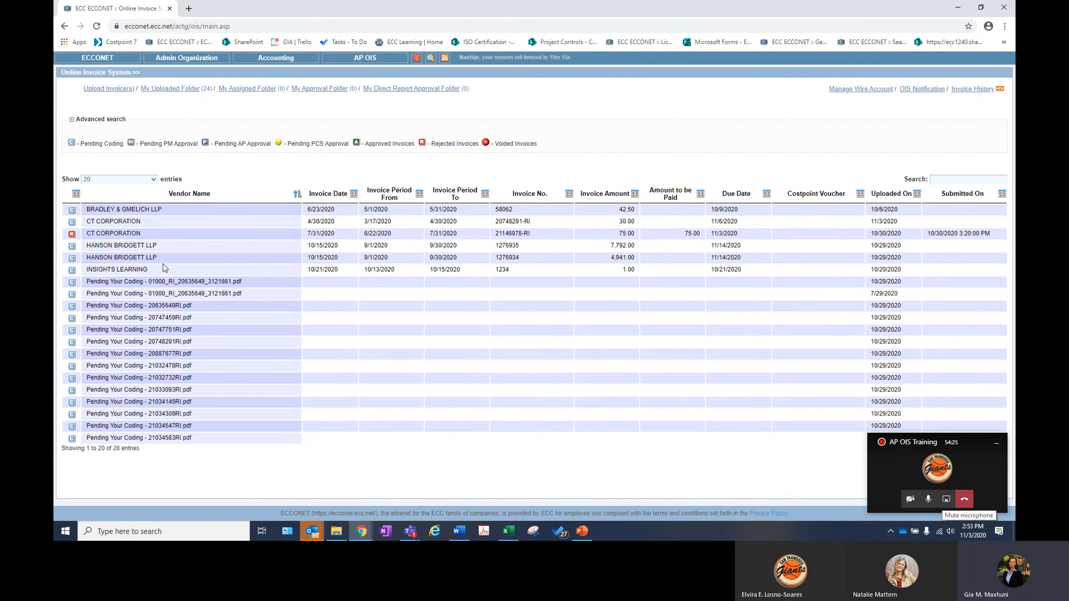
{"action": "left_click_drag", "start_coordinate": [142, 265], "coordinate": [114, 233]}
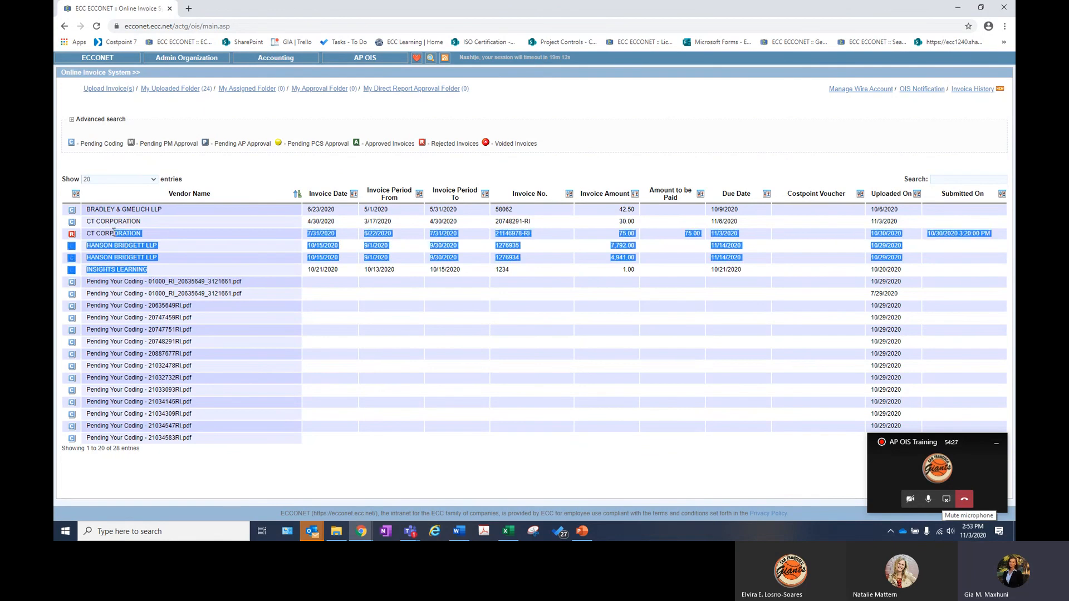
{"action": "left_click", "coordinate": [114, 232]}
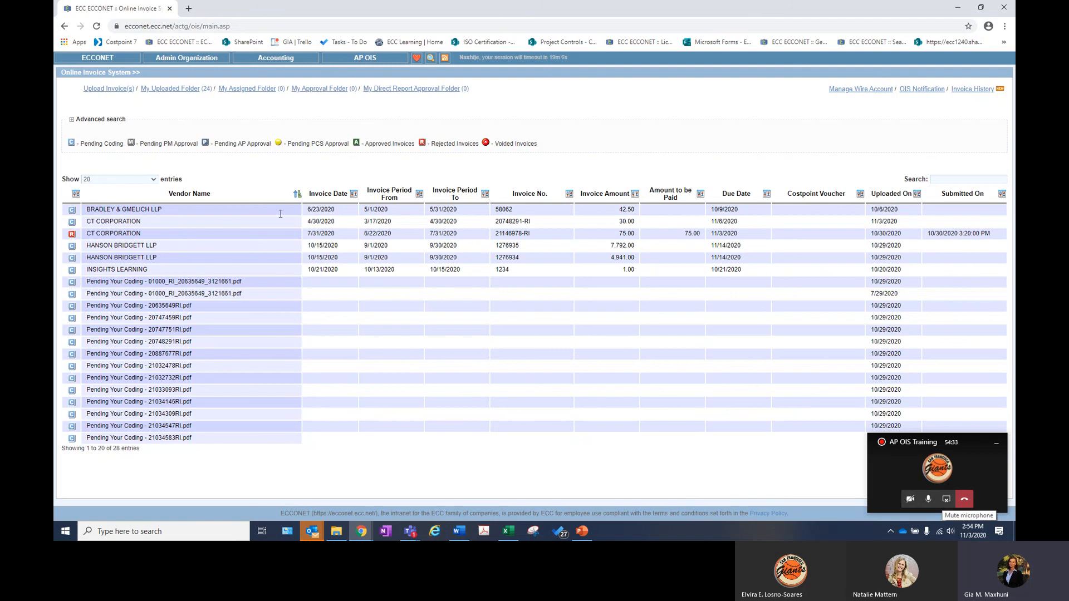
View the rejected CT Corporation invoice, read the approver's rejection comment, and close the invoice.
{"action": "left_click", "coordinate": [73, 236]}
{"action": "left_click_drag", "start_coordinate": [279, 12], "coordinate": [400, 82]}
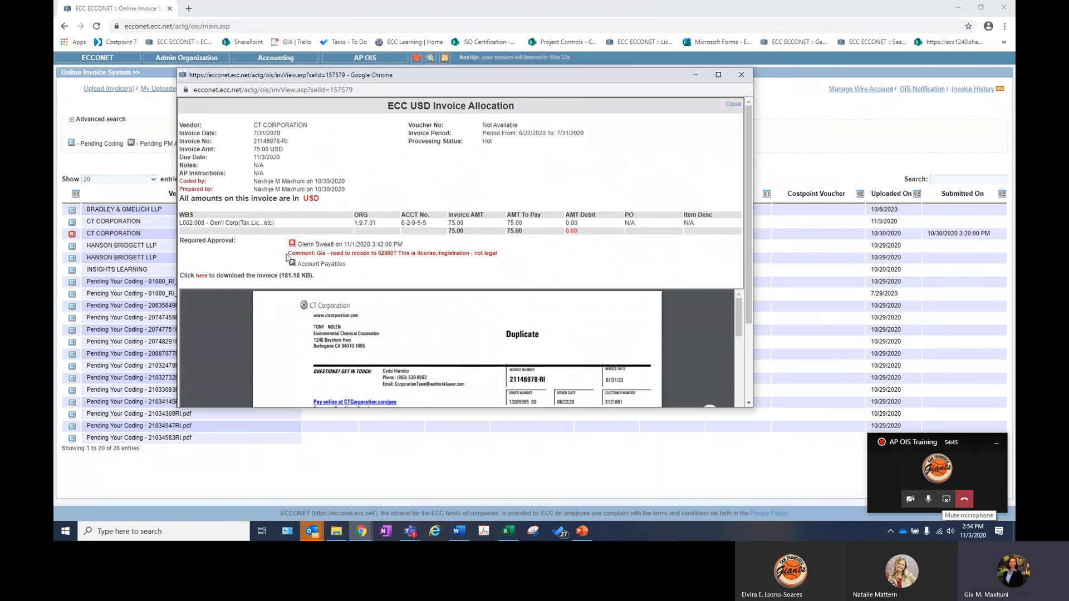
{"action": "left_click_drag", "start_coordinate": [286, 254], "coordinate": [406, 251]}
{"action": "left_click", "coordinate": [353, 253]}
{"action": "left_click", "coordinate": [443, 251]}
{"action": "left_click_drag", "start_coordinate": [509, 255], "coordinate": [472, 253]}
{"action": "left_click", "coordinate": [507, 249]}
{"action": "scroll", "coordinate": [624, 246], "scroll_direction": "down", "scroll_amount": 2}
{"action": "scroll", "coordinate": [624, 247], "scroll_direction": "up", "scroll_amount": 2}
{"action": "left_click", "coordinate": [740, 75]}
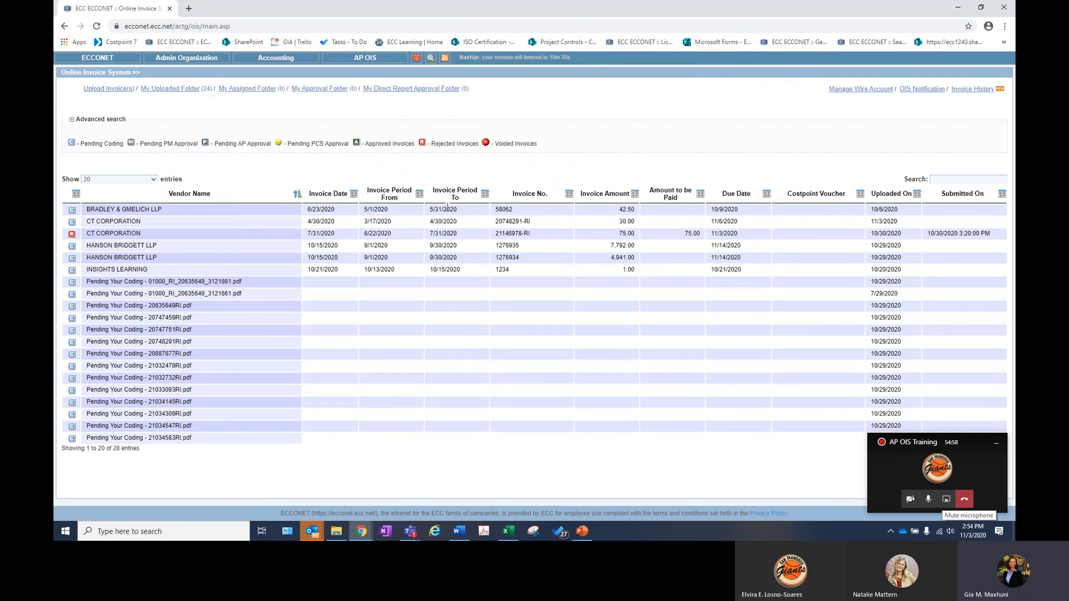
Open the rejected CT Corporation invoice dated 10/30/2020 for editing from My Uploaded Folder.
{"action": "left_click", "coordinate": [189, 91]}
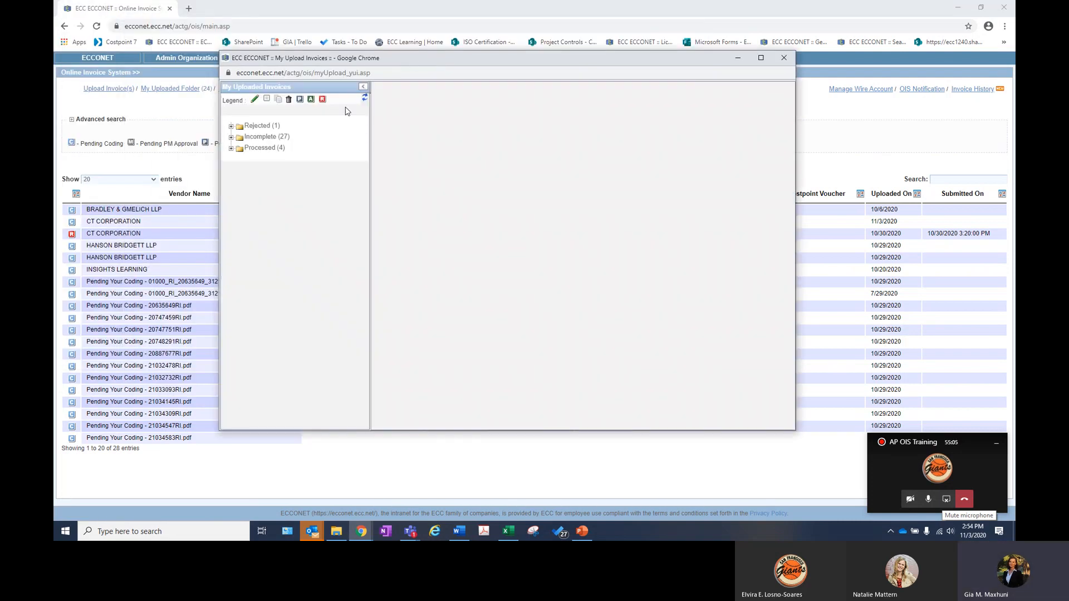
{"action": "left_click", "coordinate": [262, 126]}
{"action": "left_click", "coordinate": [334, 147]}
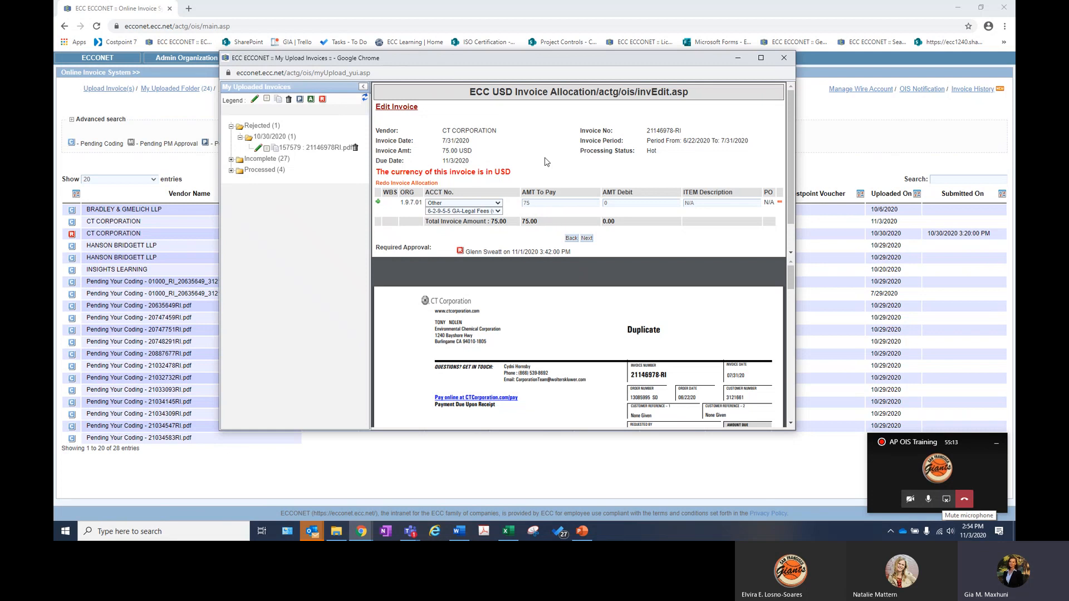
Review the rejected invoice's basic information, account allocation and rejection comment, and close the uploaded invoices window without resubmitting.
{"action": "left_click", "coordinate": [569, 238]}
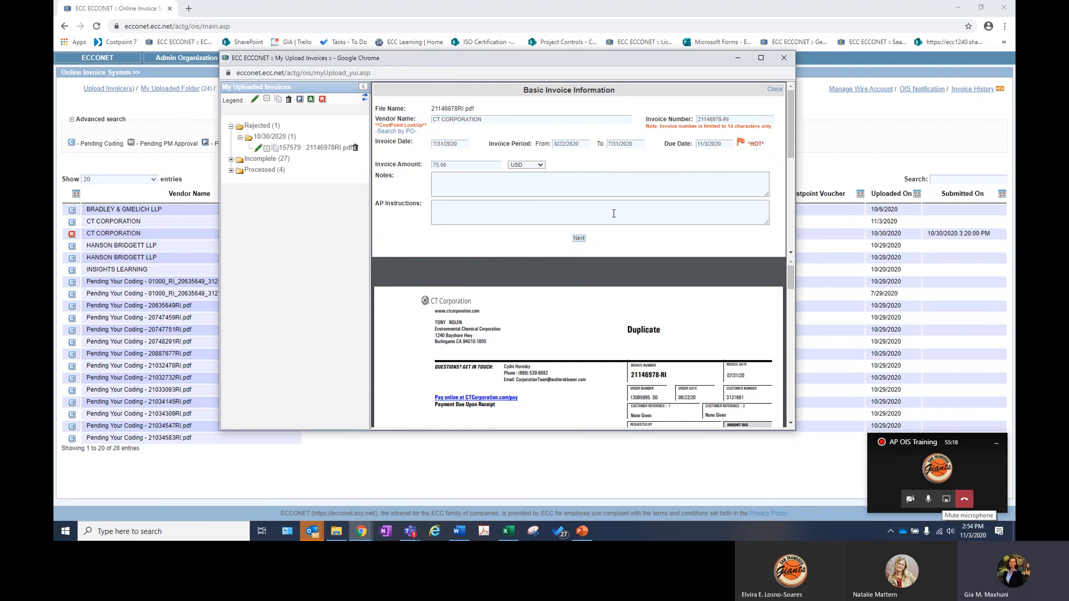
{"action": "left_click", "coordinate": [577, 238]}
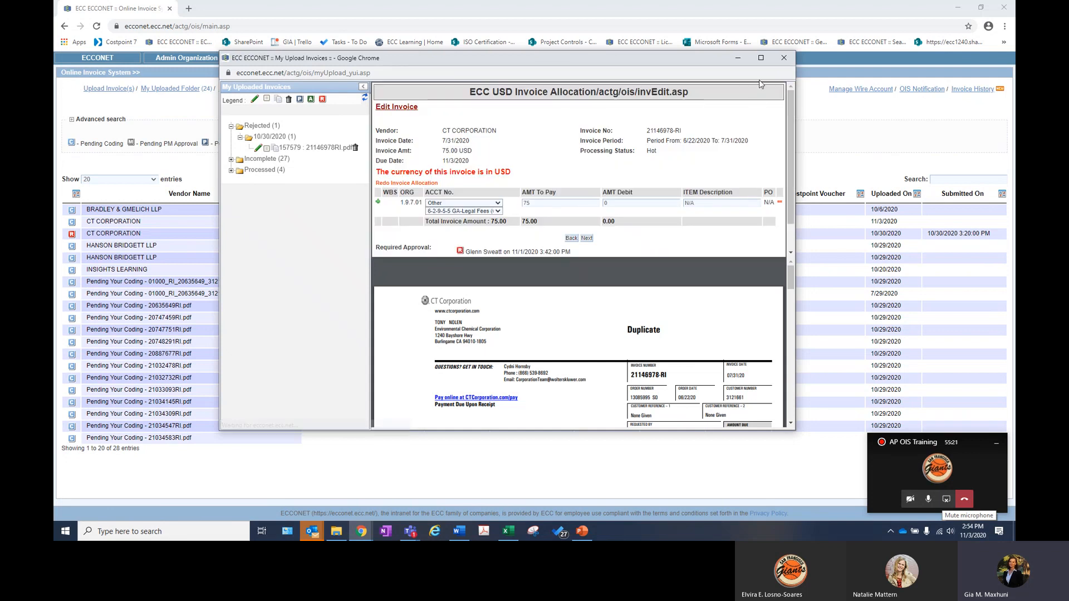
{"action": "scroll", "coordinate": [728, 121], "scroll_direction": "down", "scroll_amount": 1}
{"action": "scroll", "coordinate": [728, 121], "scroll_direction": "up", "scroll_amount": 1}
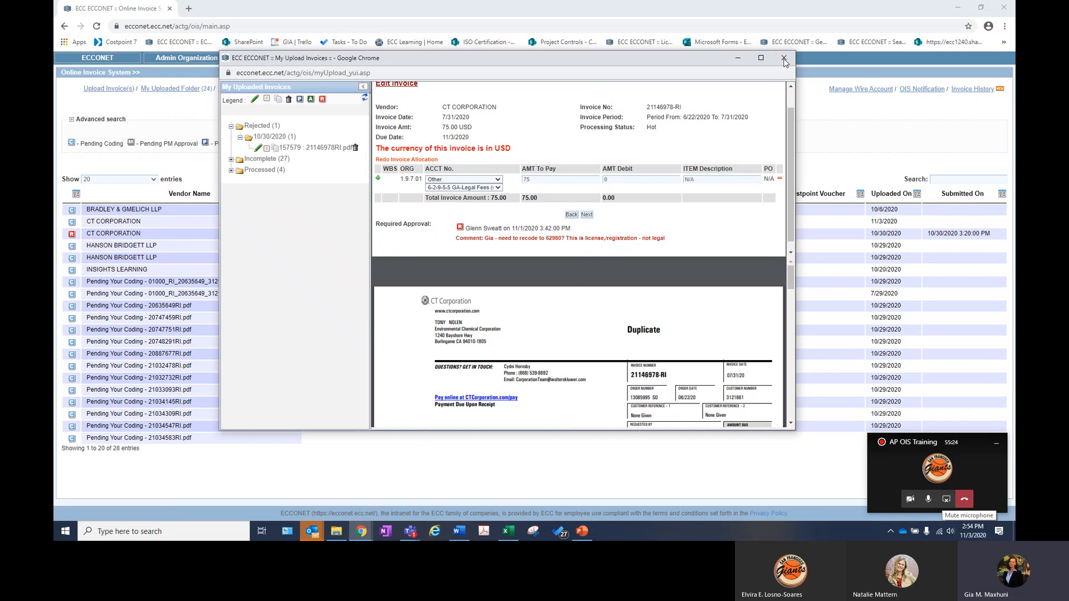
{"action": "left_click", "coordinate": [784, 59]}
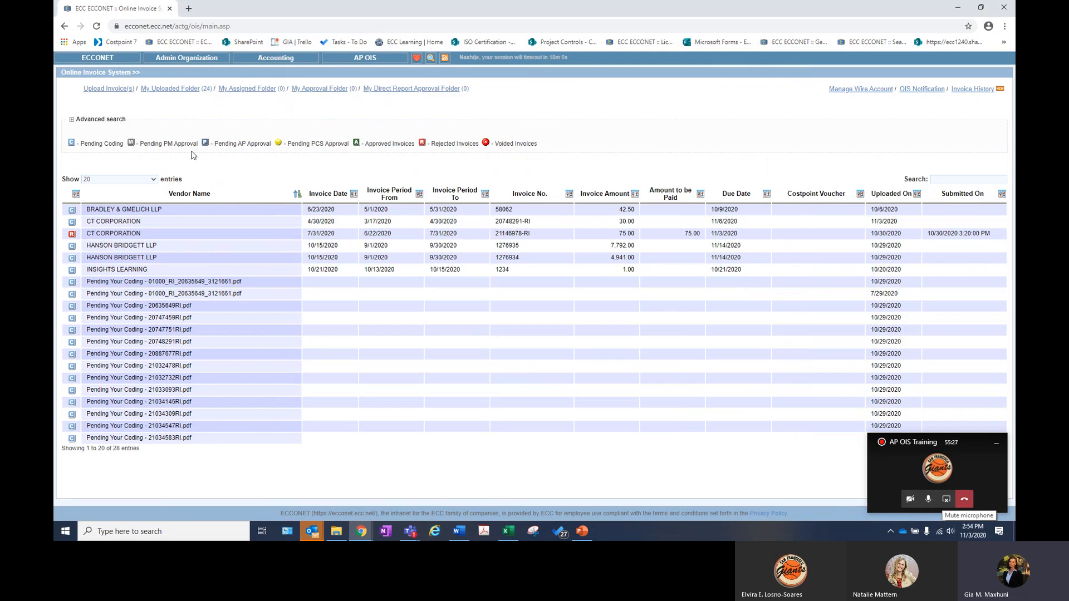